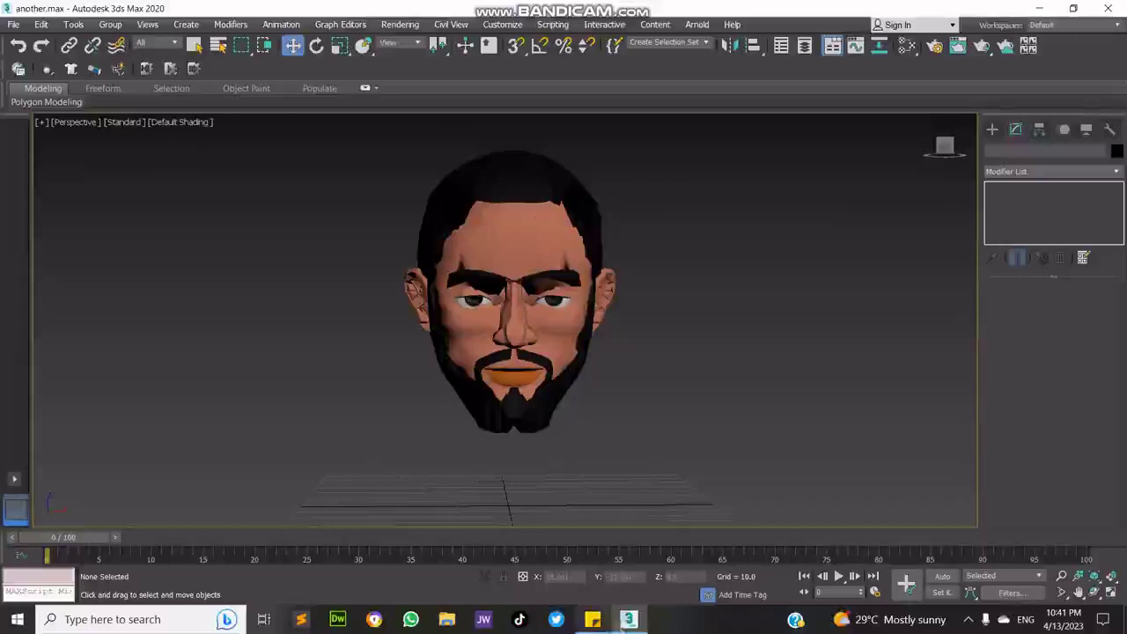
pyautogui.click(162, 619)
pyautogui.click(622, 3)
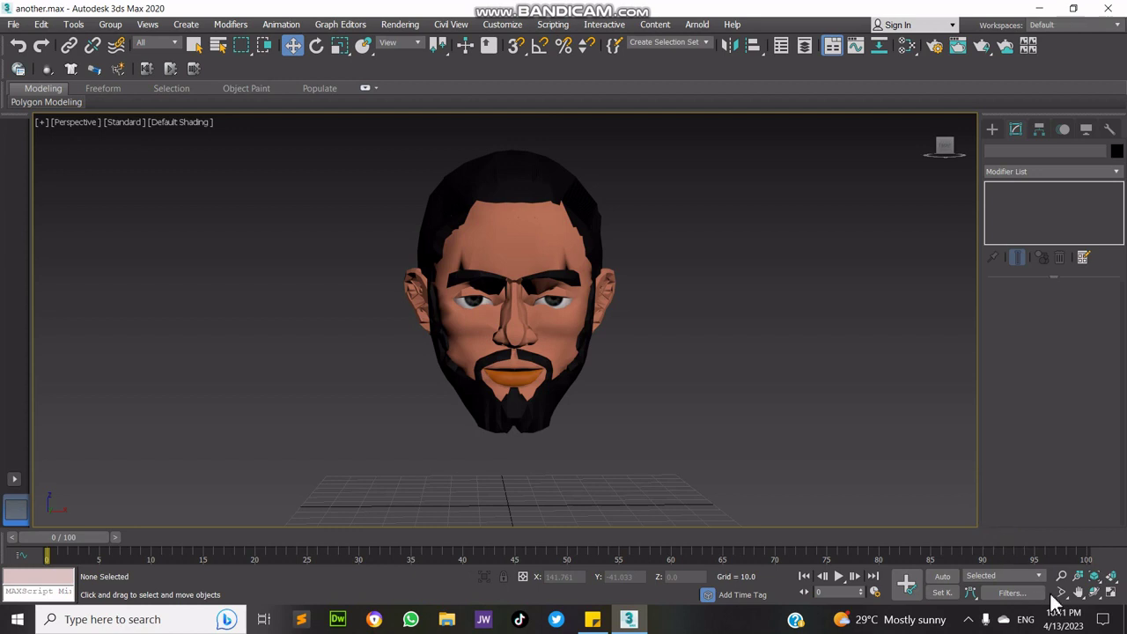
# - Examine the bearded head model from the front and at an angle, including a close-up of its face
pyautogui.click(1095, 592)
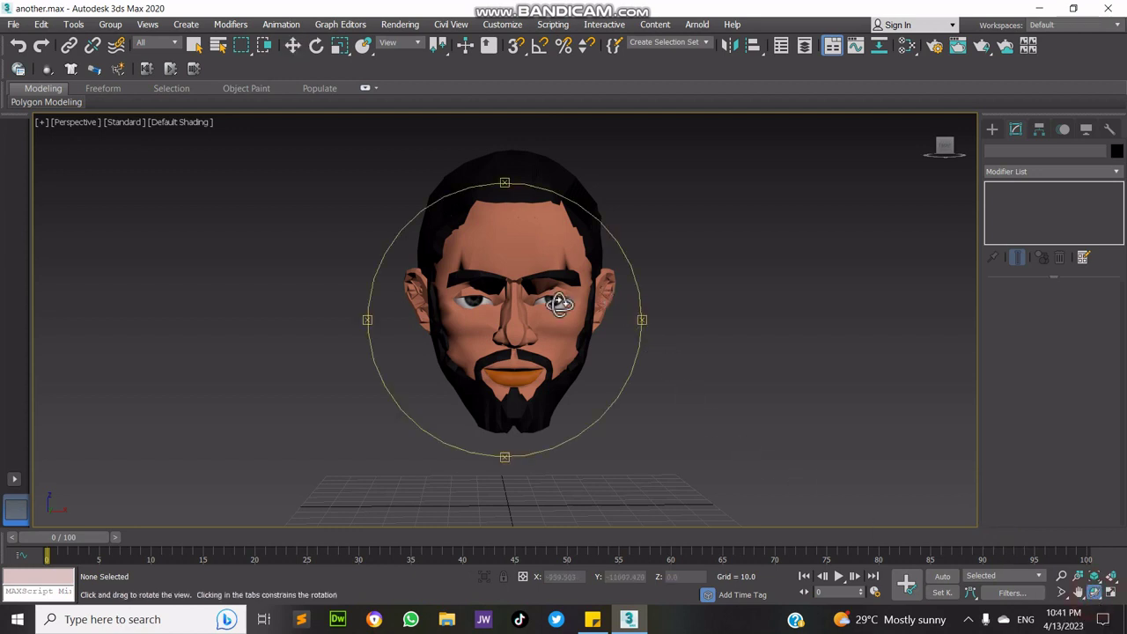
pyautogui.moveTo(561, 305); pyautogui.dragTo(593, 305)
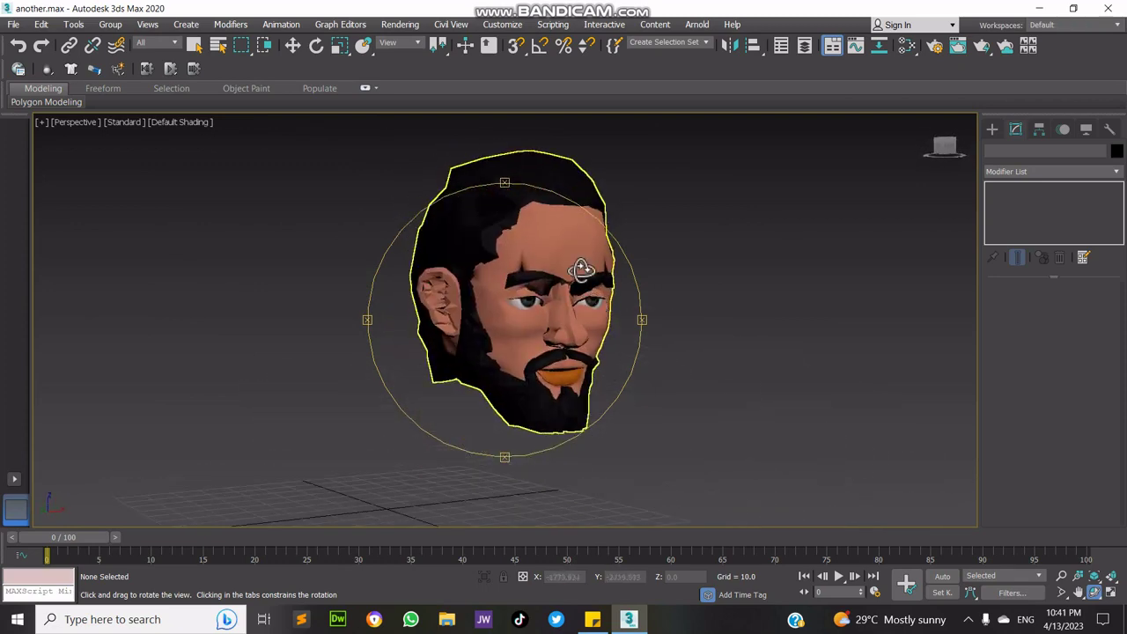
pyautogui.scroll(5, 581, 269)
pyautogui.scroll(-5, 561, 356)
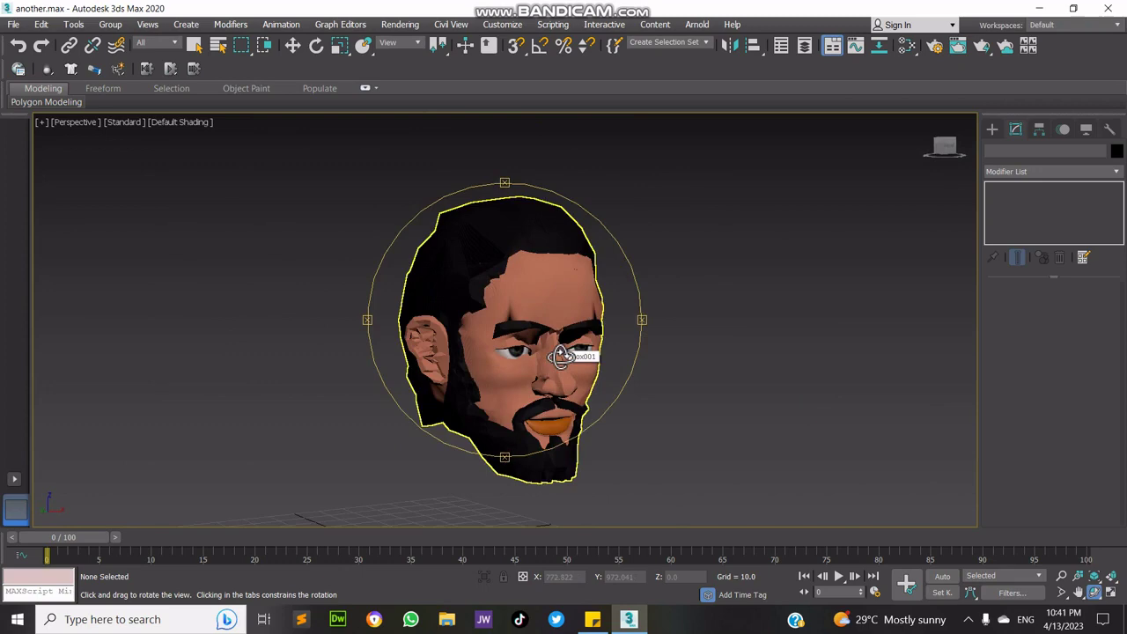
pyautogui.scroll(5, 561, 356)
pyautogui.moveTo(572, 375)
pyautogui.mouseDown()
pyautogui.moveTo(463, 325)
pyautogui.moveTo(529, 380)
pyautogui.moveTo(575, 370)
pyautogui.mouseUp()
pyautogui.scroll(-2, 575, 370)
pyautogui.press('w')
pyautogui.click(516, 407)
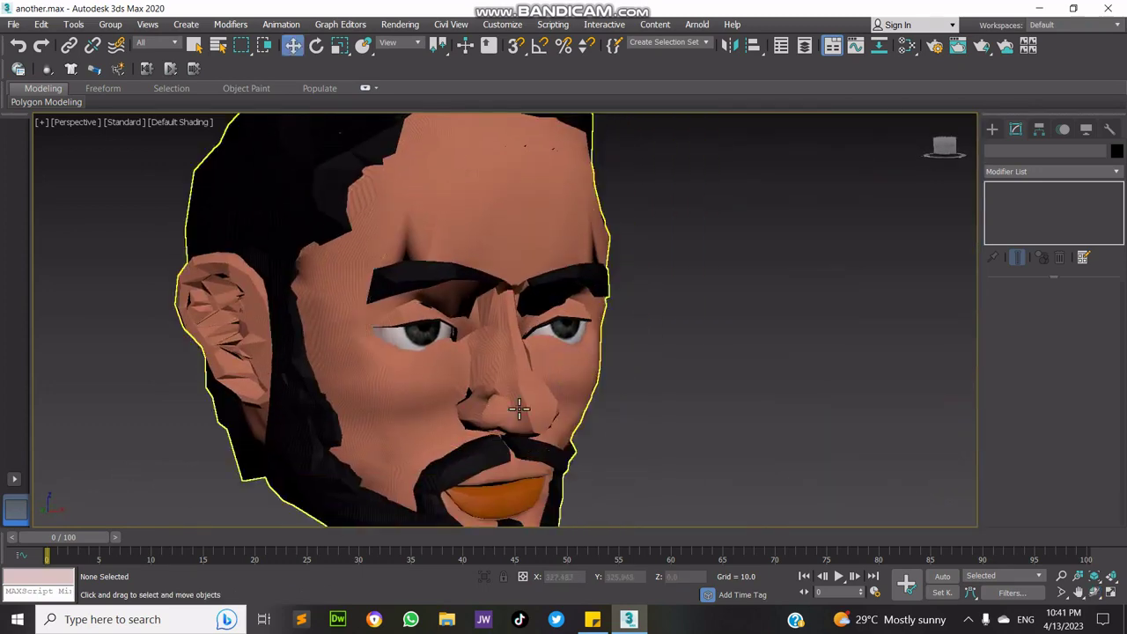
pyautogui.scroll(-2, 514, 412)
pyautogui.click(514, 414)
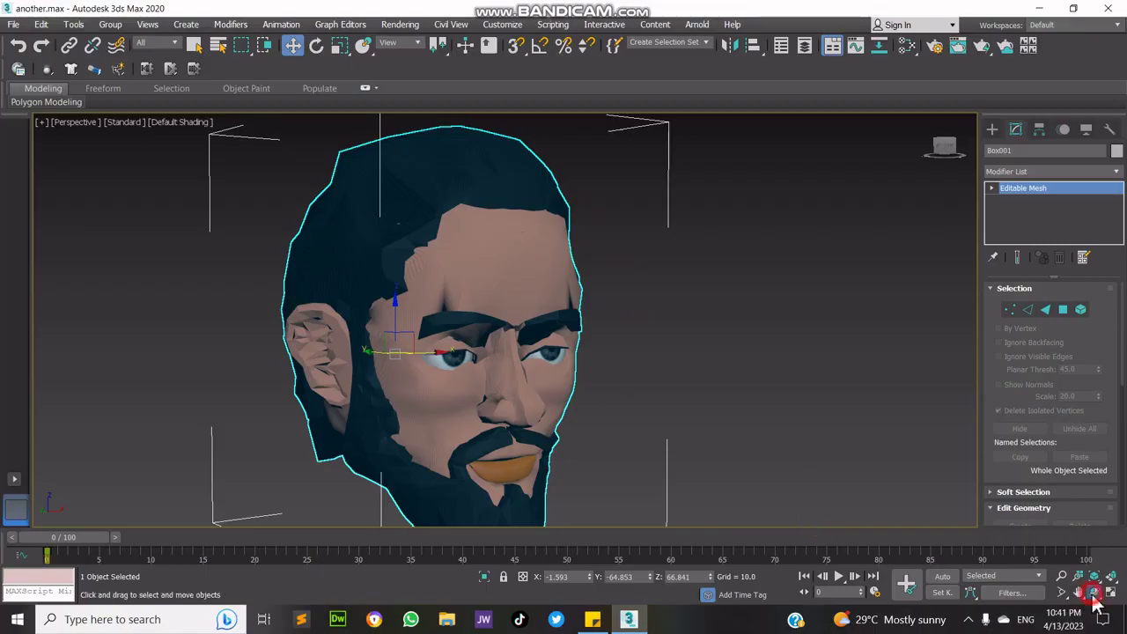
pyautogui.click(1093, 594)
pyautogui.moveTo(466, 361); pyautogui.dragTo(539, 381)
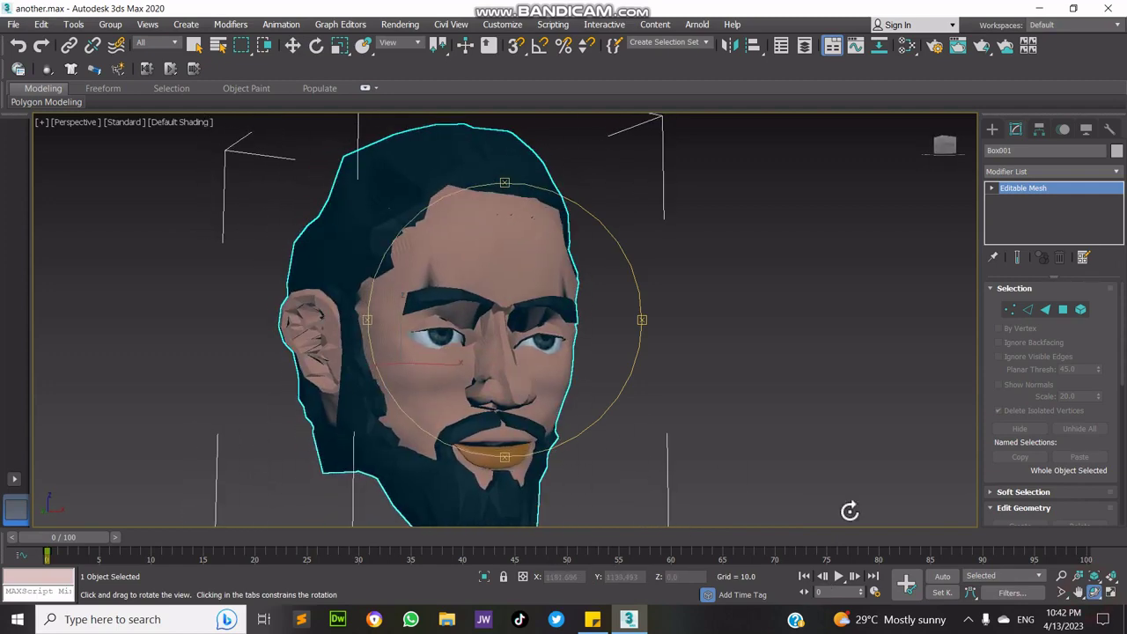
pyautogui.click(1078, 593)
pyautogui.moveTo(337, 329); pyautogui.dragTo(396, 333)
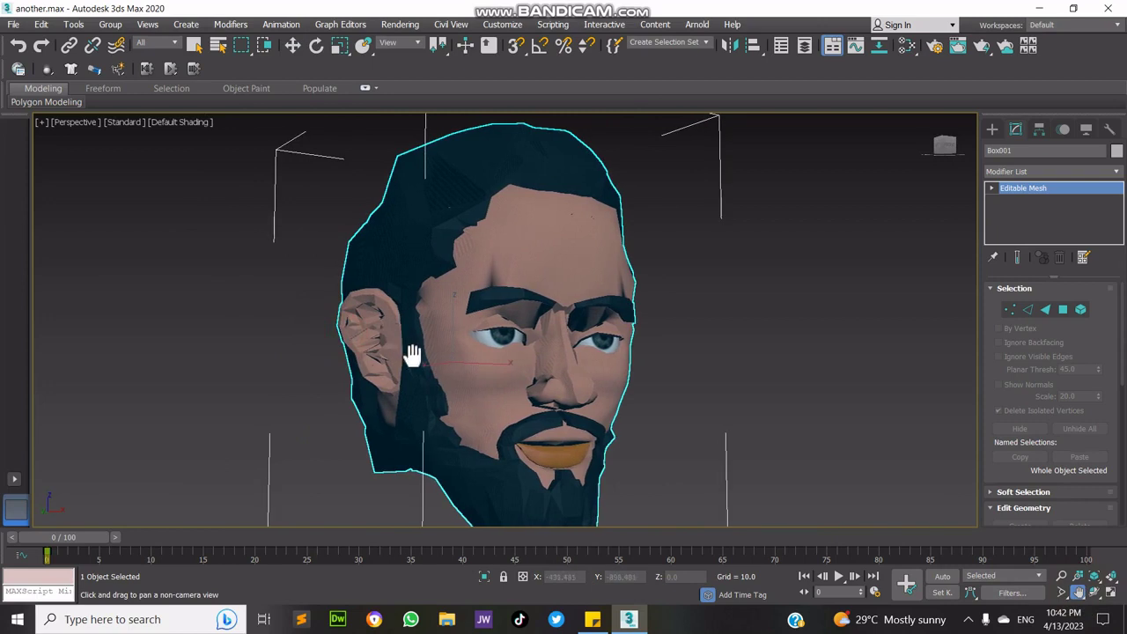
# - Save the current head scene and start a new, completely empty scene
pyautogui.click(13, 24)
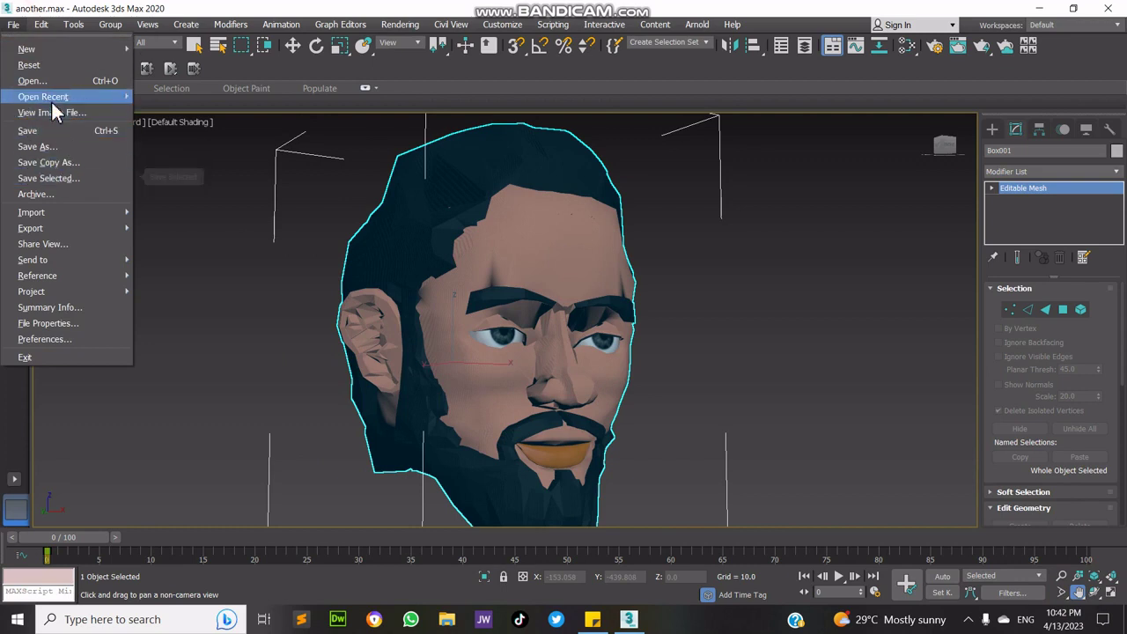
pyautogui.click(56, 130)
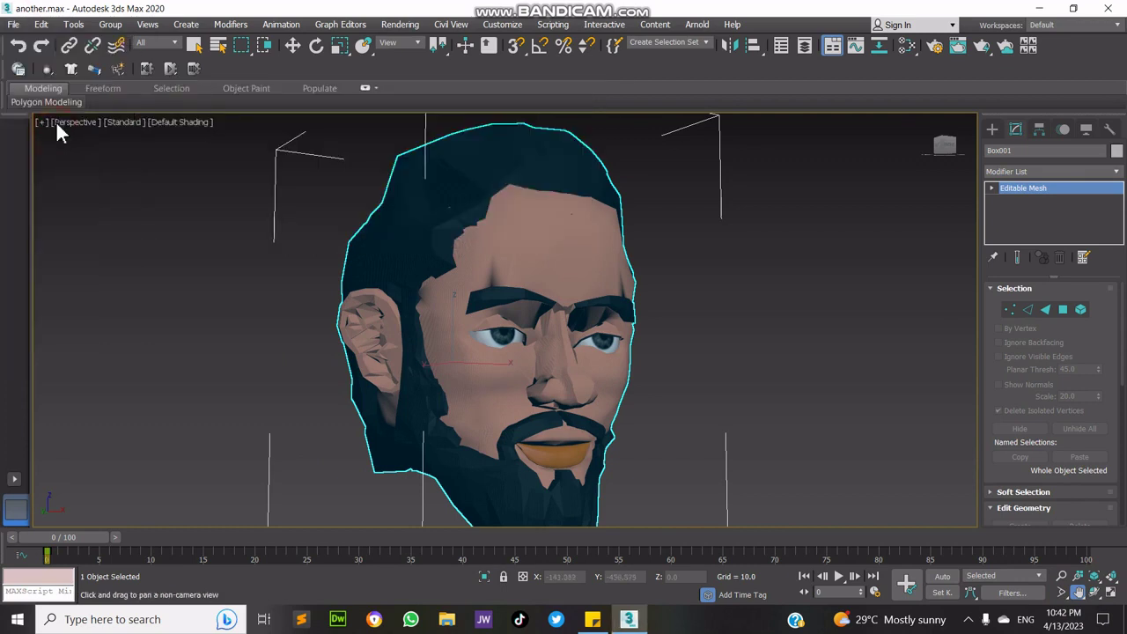
pyautogui.click(14, 27)
pyautogui.moveTo(71, 46)
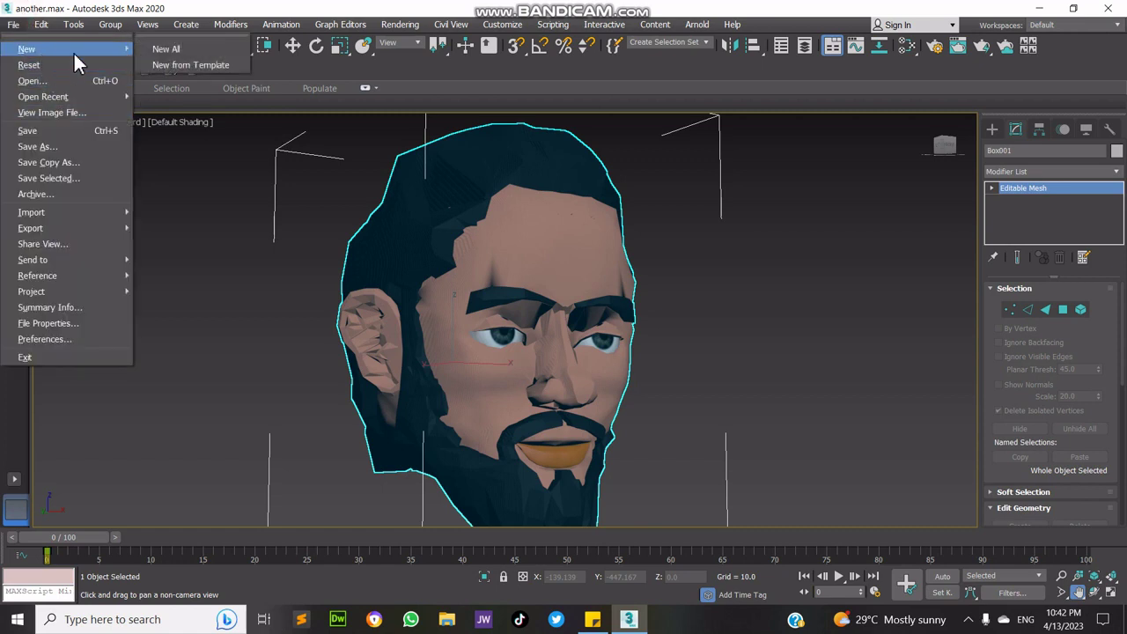
pyautogui.click(152, 54)
# - Start importing a file and browse to the 3D Cartoon Hub Models folder inside 3Dx in the Documents library
pyautogui.click(13, 24)
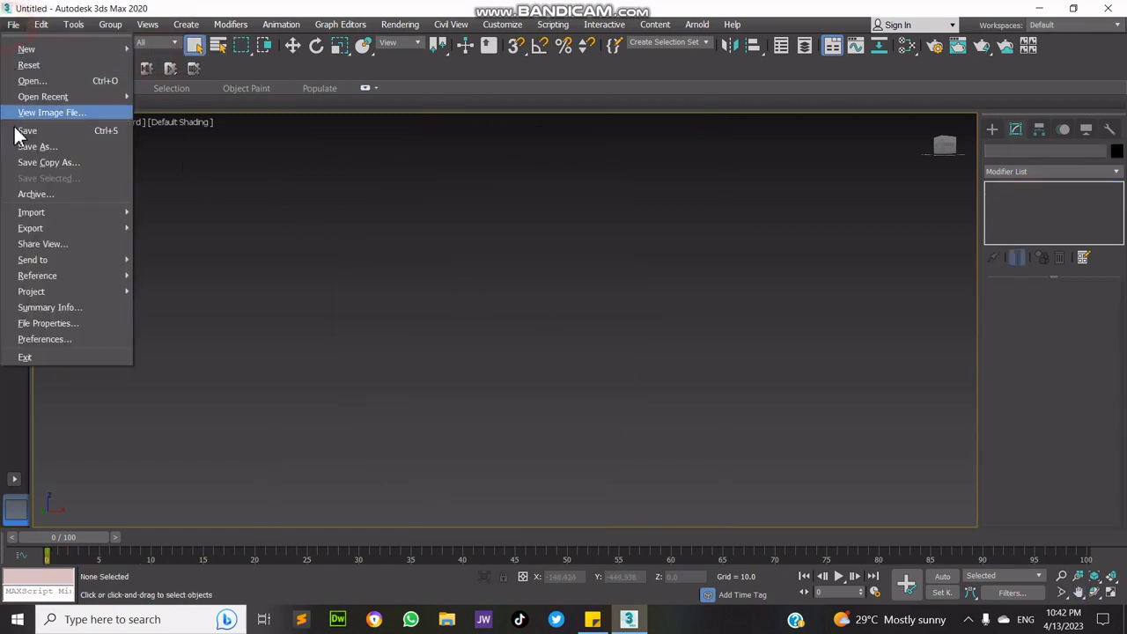
pyautogui.moveTo(64, 211)
pyautogui.click(193, 214)
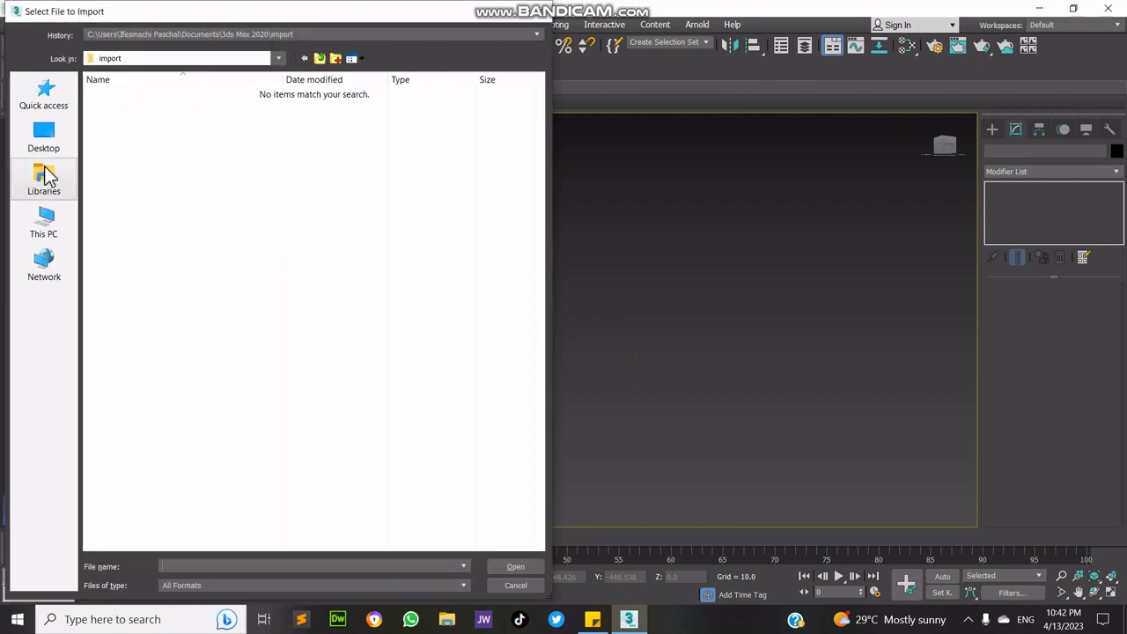
pyautogui.click(46, 176)
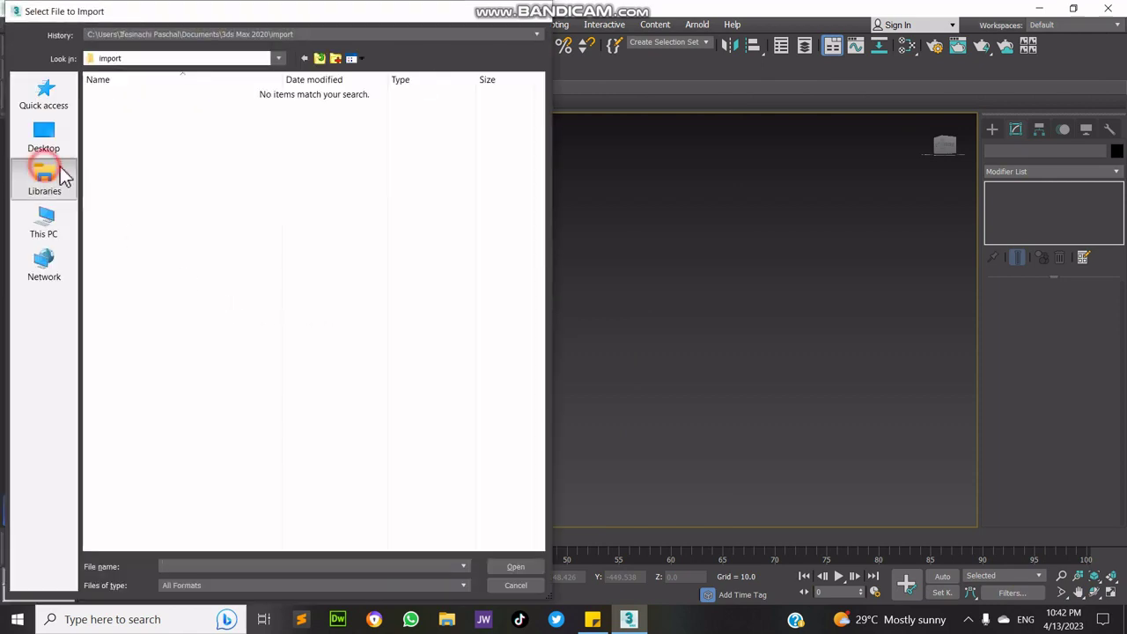
pyautogui.doubleClick(300, 87)
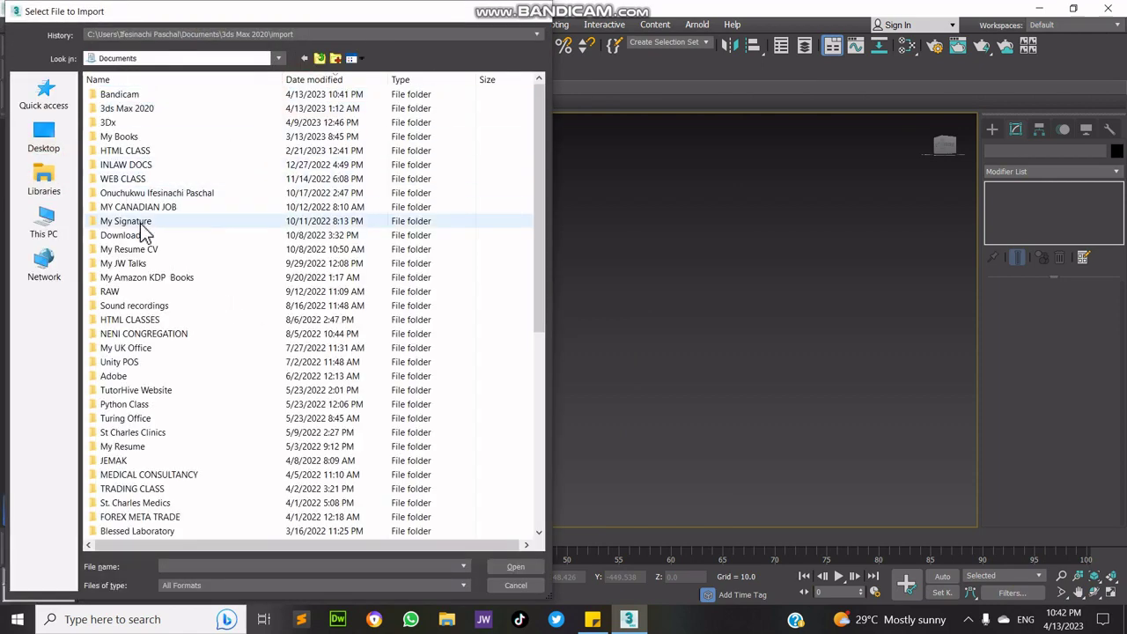
pyautogui.doubleClick(127, 125)
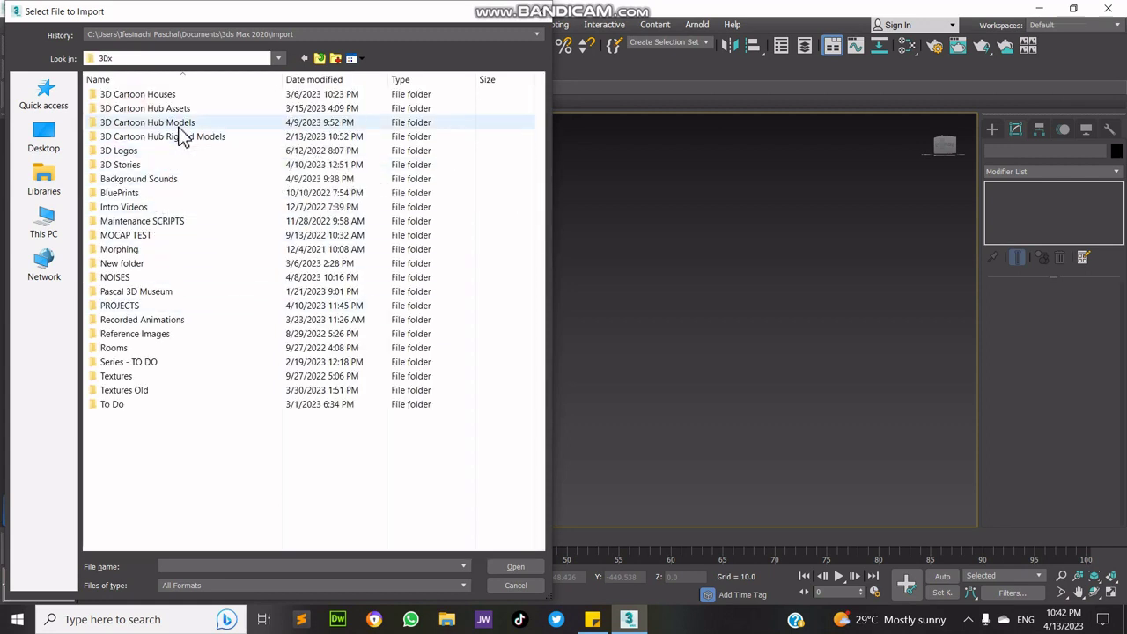
pyautogui.doubleClick(176, 125)
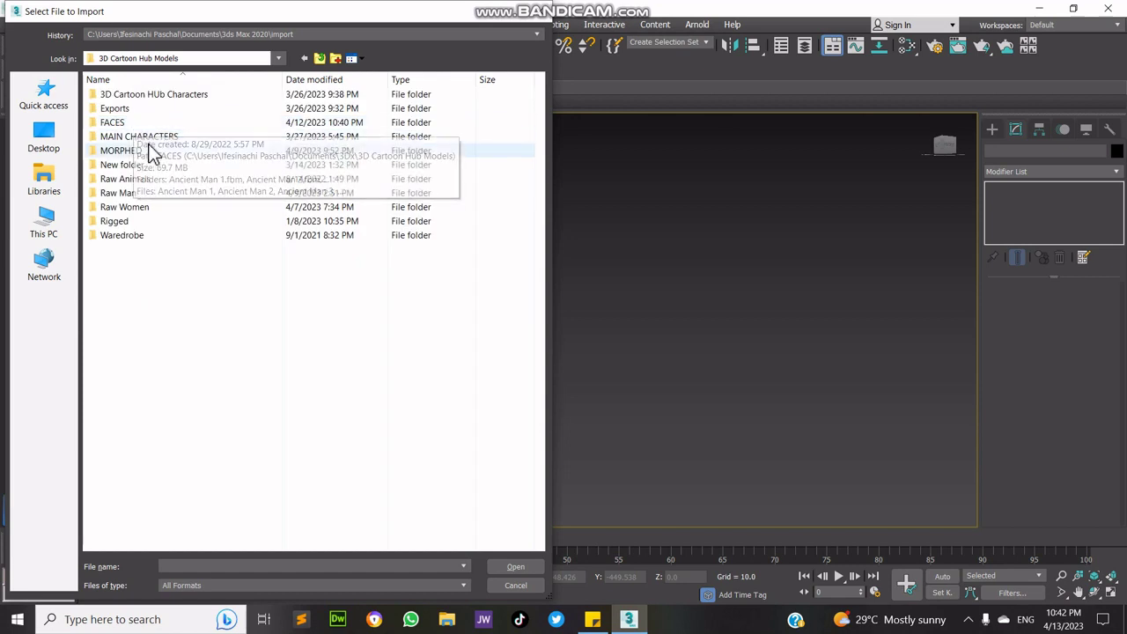
pyautogui.doubleClick(150, 138)
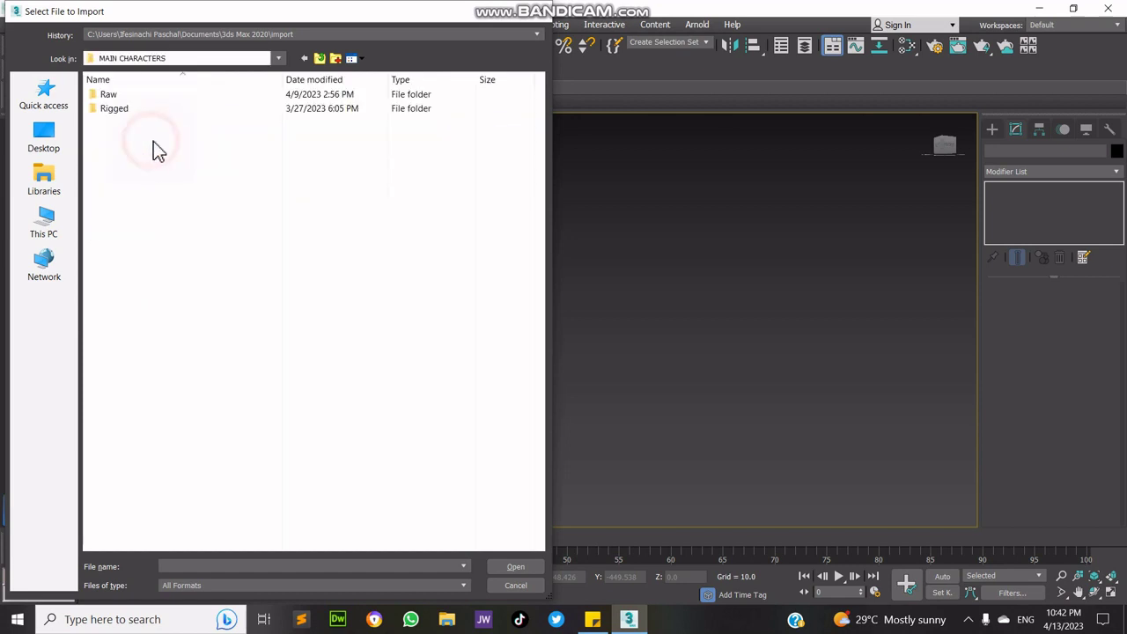
pyautogui.doubleClick(111, 94)
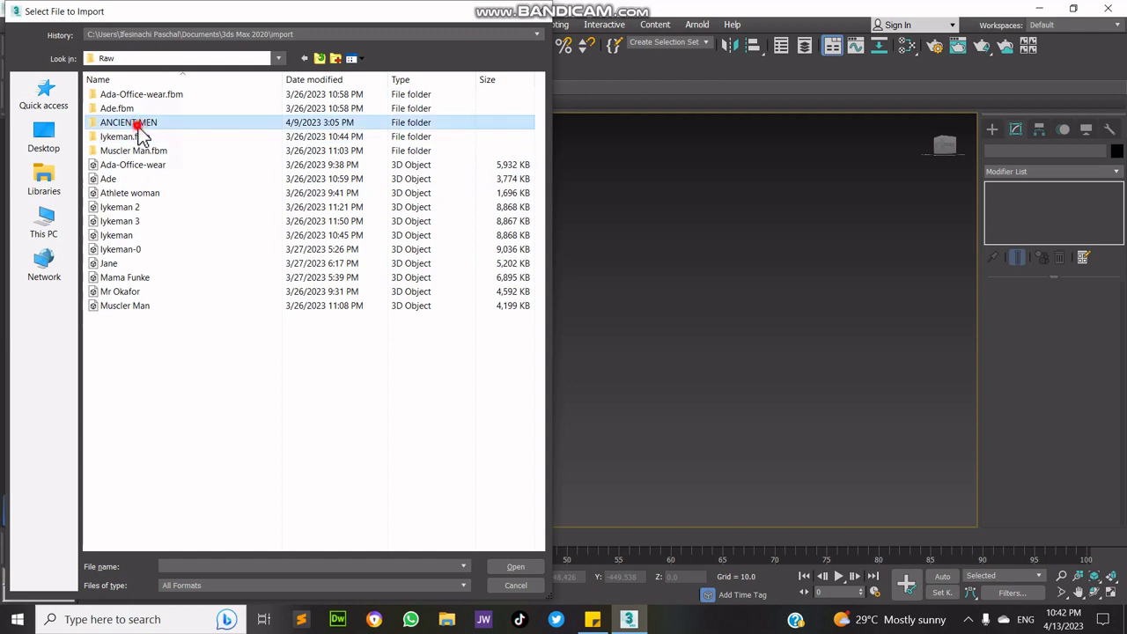
pyautogui.doubleClick(132, 124)
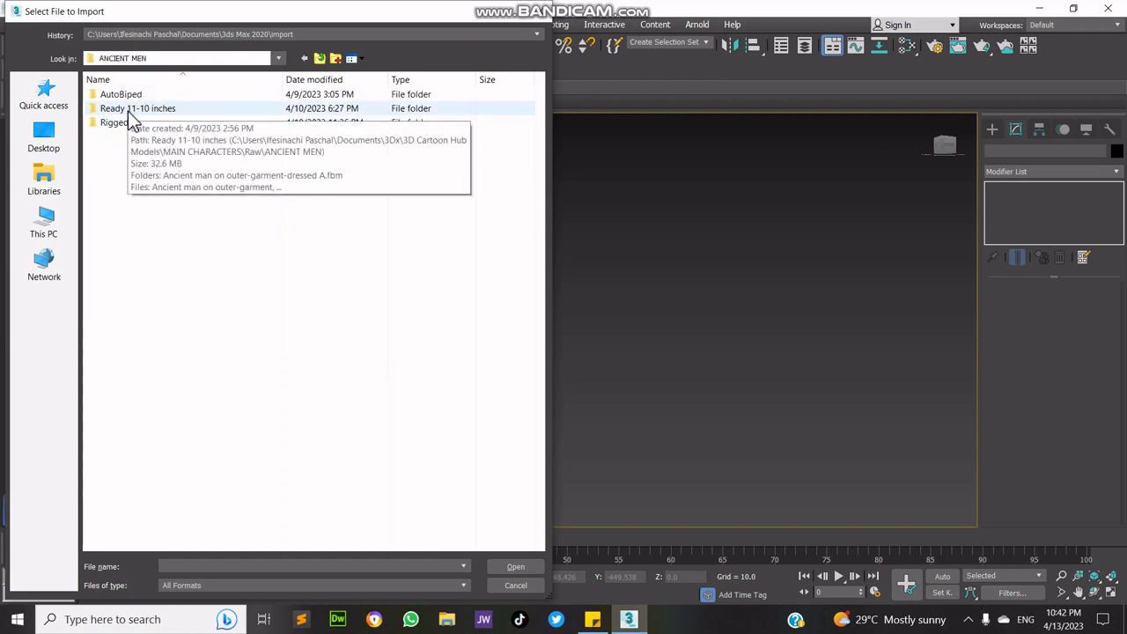
pyautogui.doubleClick(128, 110)
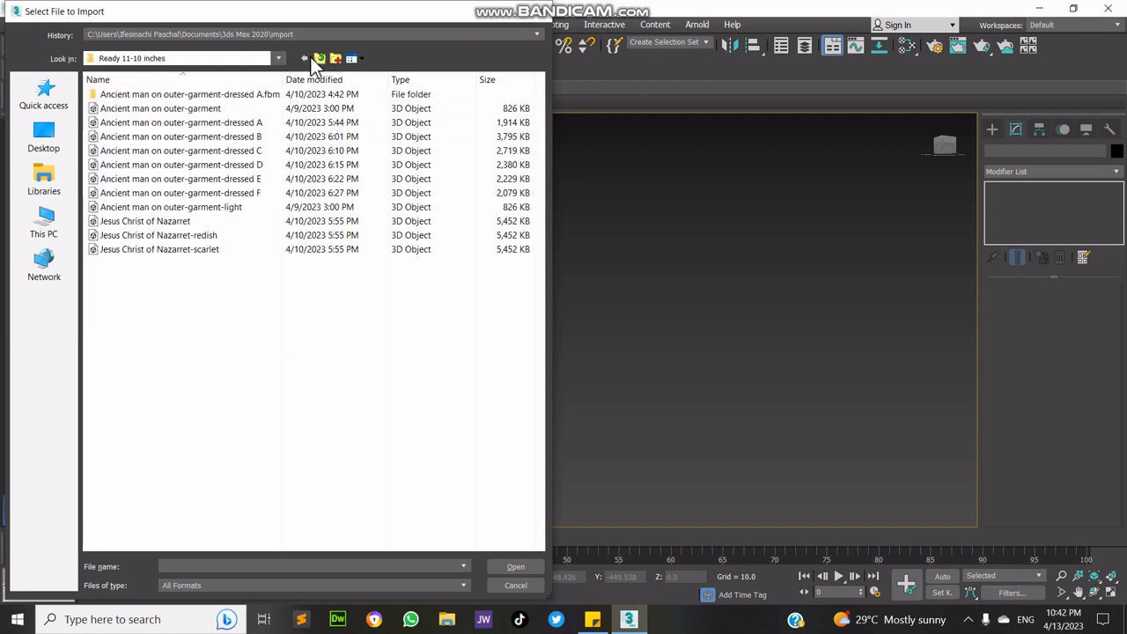
pyautogui.click(320, 58)
pyautogui.click(319, 58)
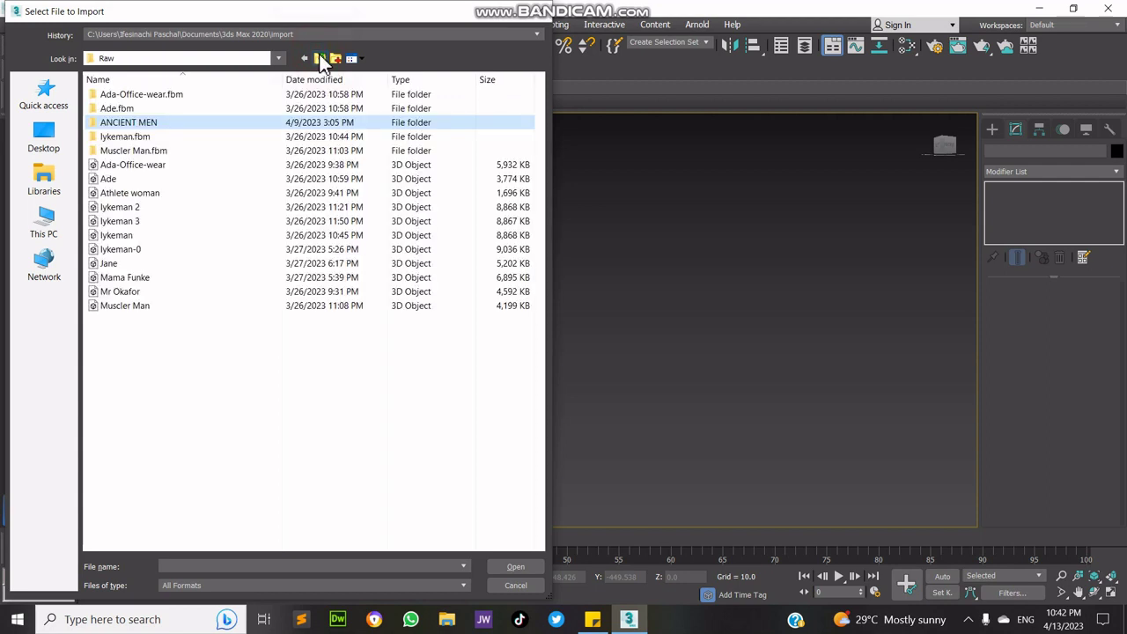
pyautogui.click(320, 58)
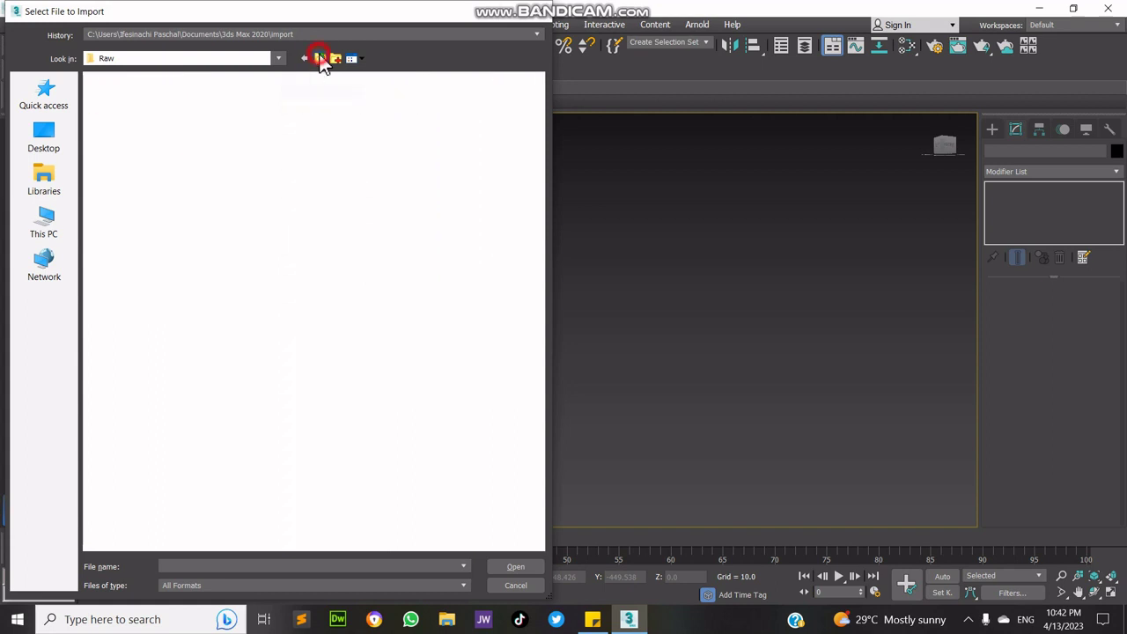
pyautogui.click(320, 59)
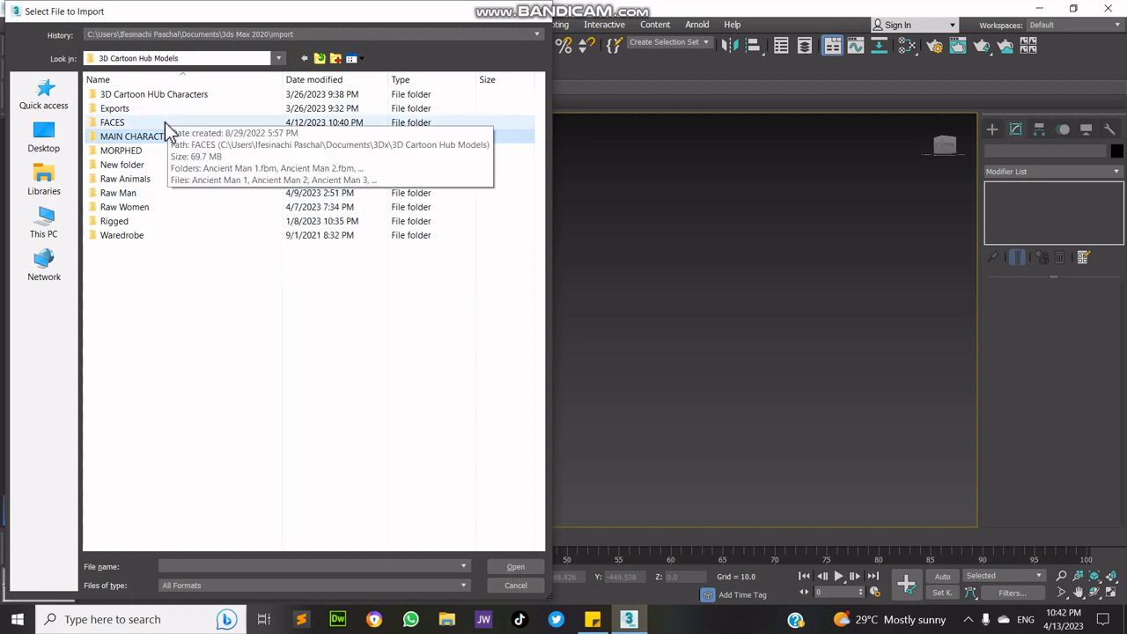
# - Import the John 3D object from the MORPHED folder inside FACES, accepting the import options
pyautogui.doubleClick(165, 123)
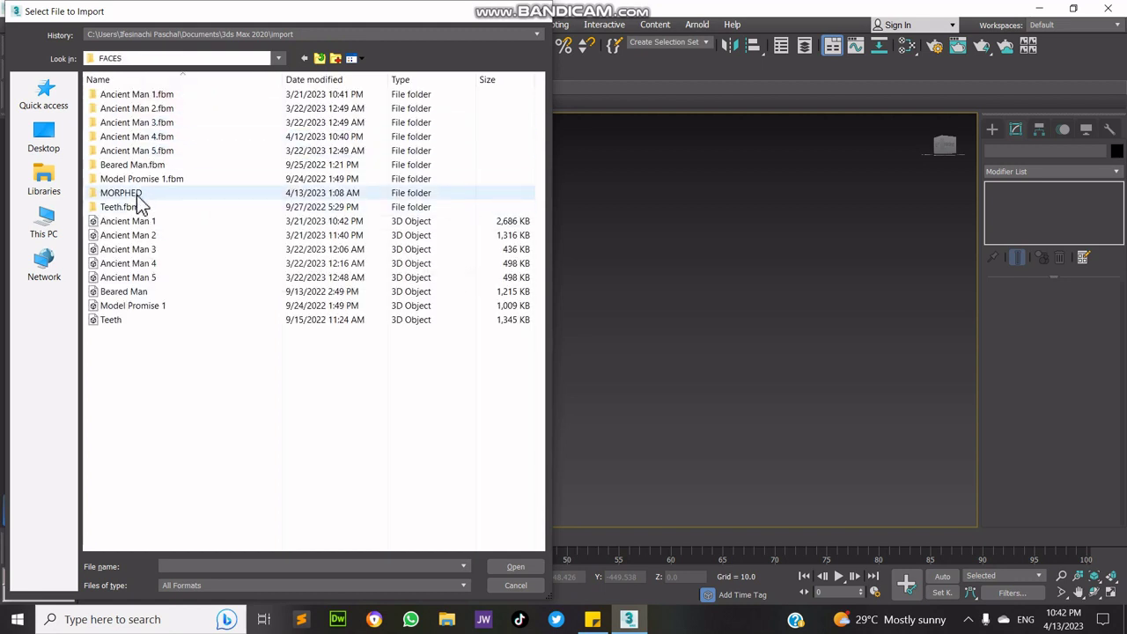
pyautogui.doubleClick(137, 194)
pyautogui.click(124, 187)
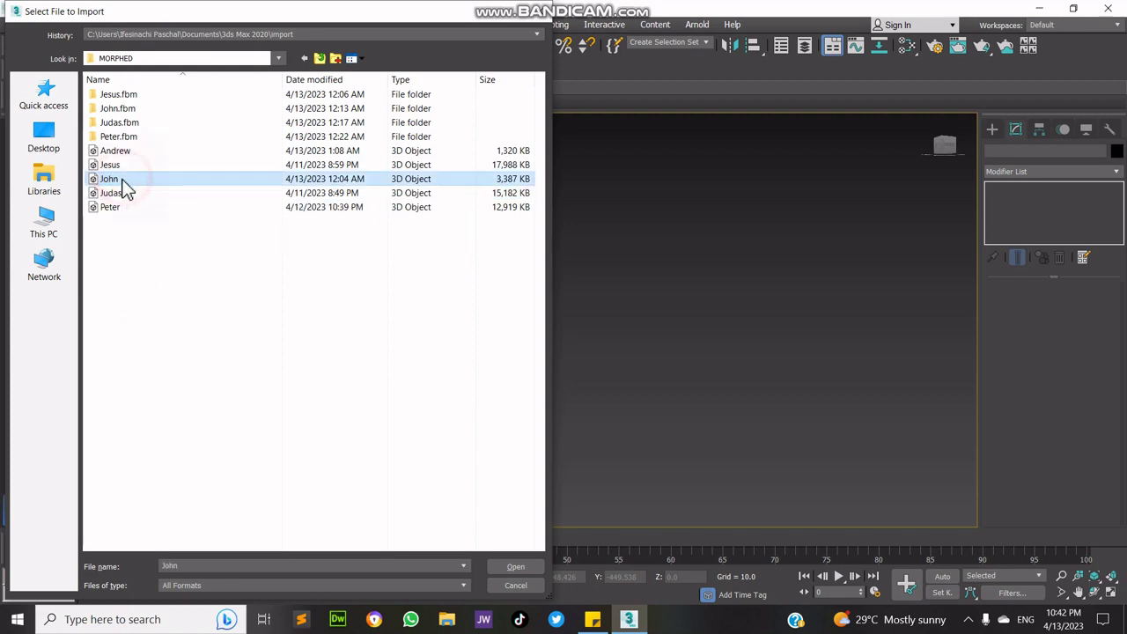
pyautogui.doubleClick(146, 185)
pyautogui.click(652, 463)
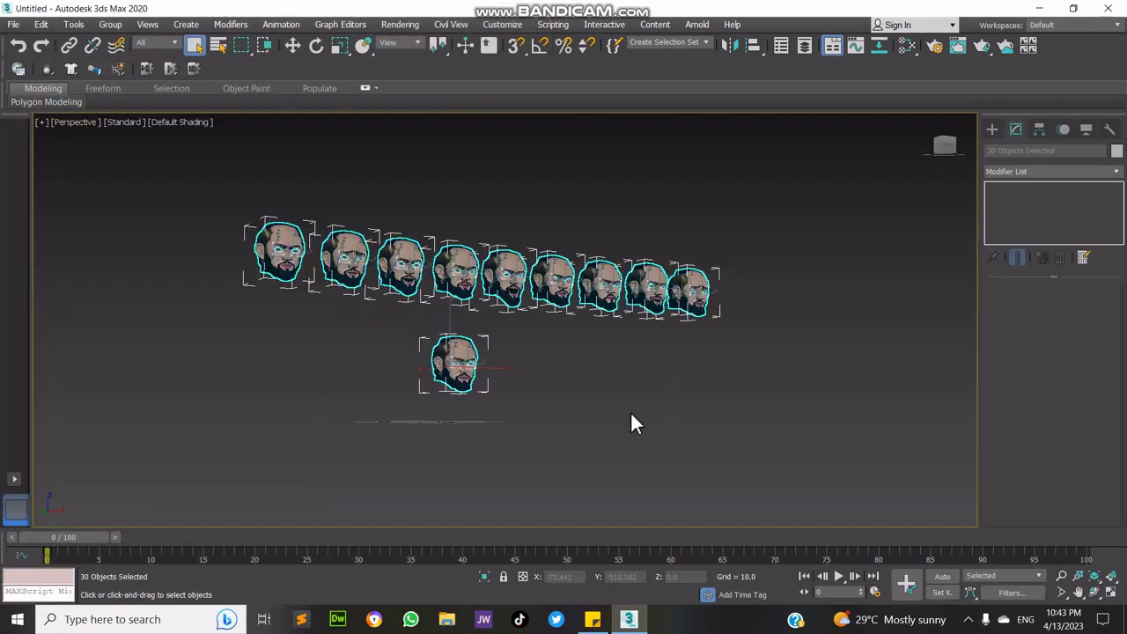
# - Examine the facial expressions on the row of imported heads and the single head below them
pyautogui.scroll(5, 438, 360)
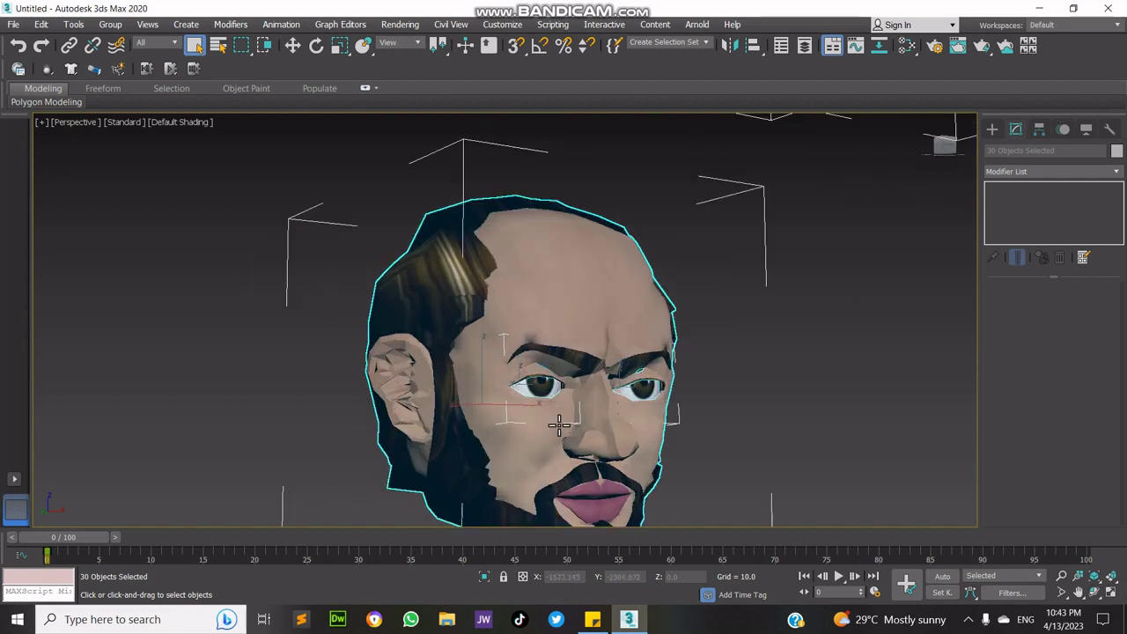
pyautogui.scroll(-5, 573, 435)
pyautogui.scroll(4, 550, 286)
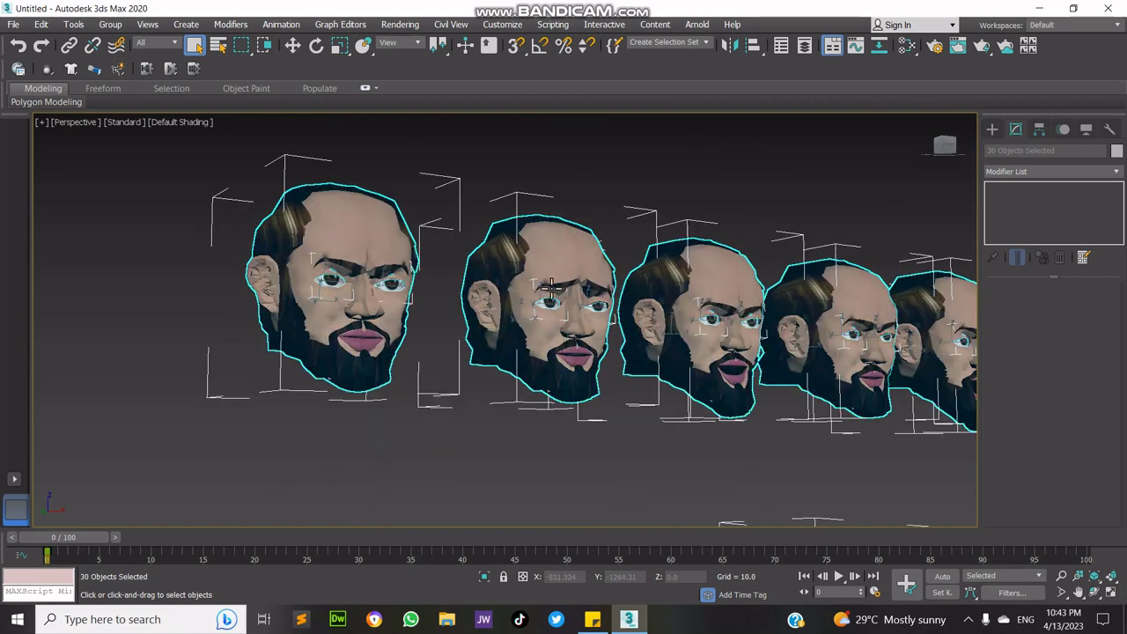
pyautogui.click(1078, 592)
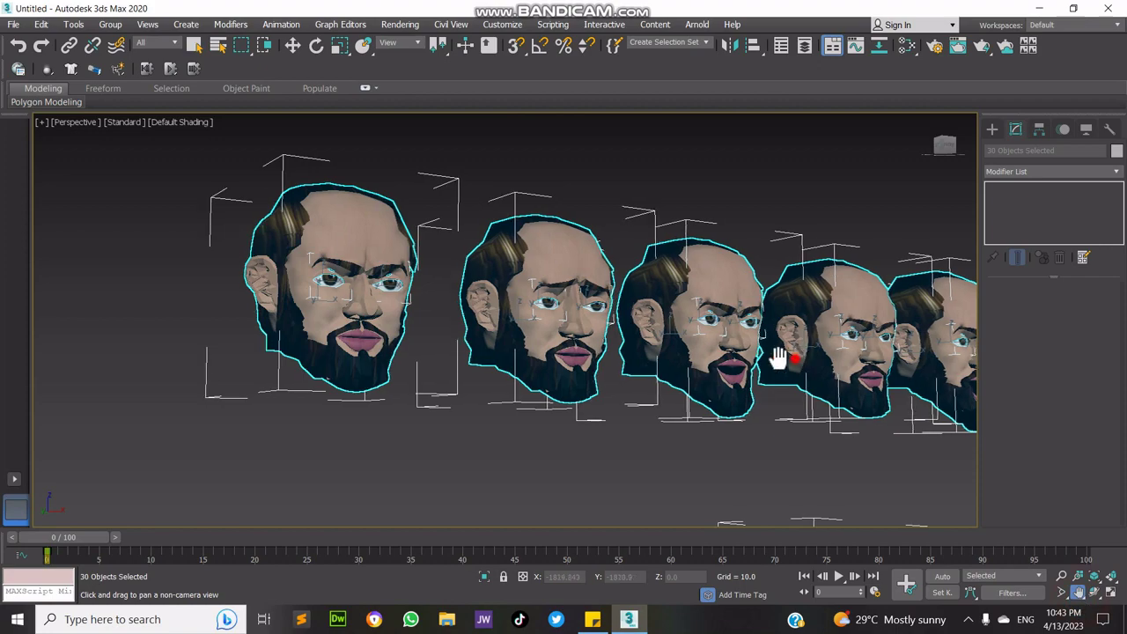
pyautogui.moveTo(775, 355); pyautogui.dragTo(503, 378)
pyautogui.scroll(2, 732, 385)
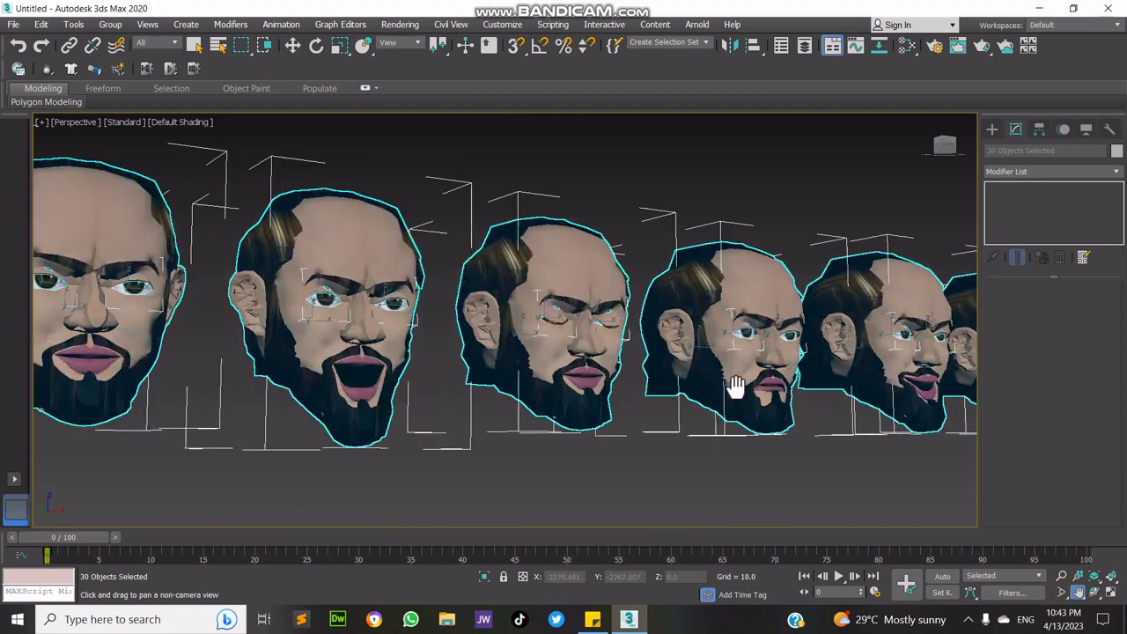
pyautogui.moveTo(787, 373); pyautogui.dragTo(320, 362)
pyautogui.moveTo(385, 287); pyautogui.dragTo(793, 103)
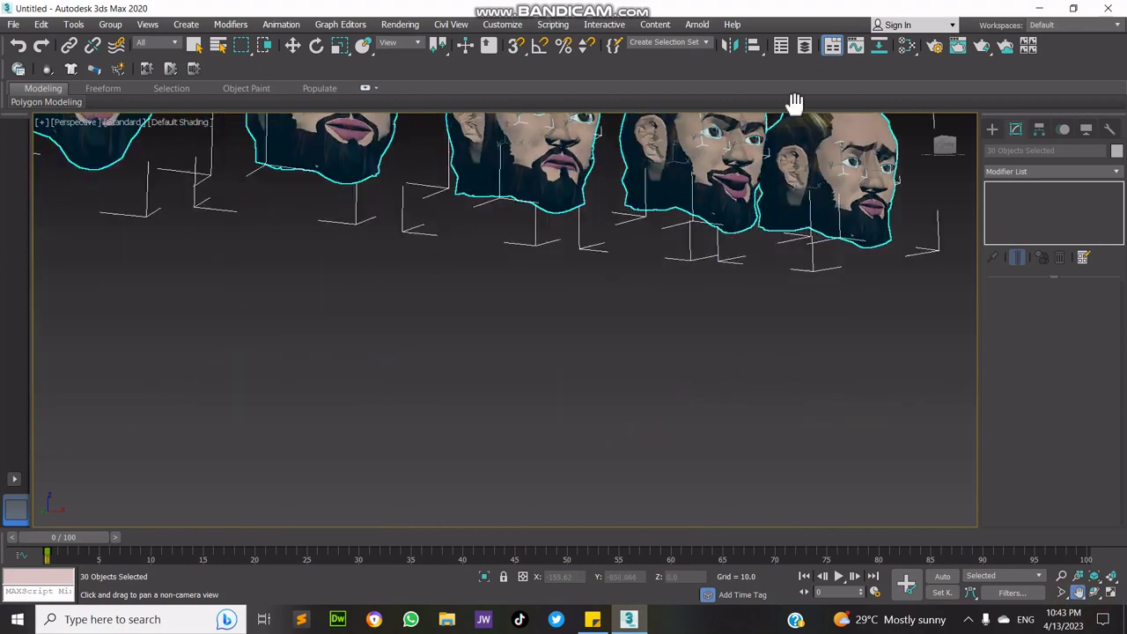
pyautogui.scroll(-3, 290, 308)
pyautogui.moveTo(291, 308); pyautogui.dragTo(508, 244)
pyautogui.moveTo(430, 282); pyautogui.dragTo(499, 291)
pyautogui.scroll(2, 484, 272)
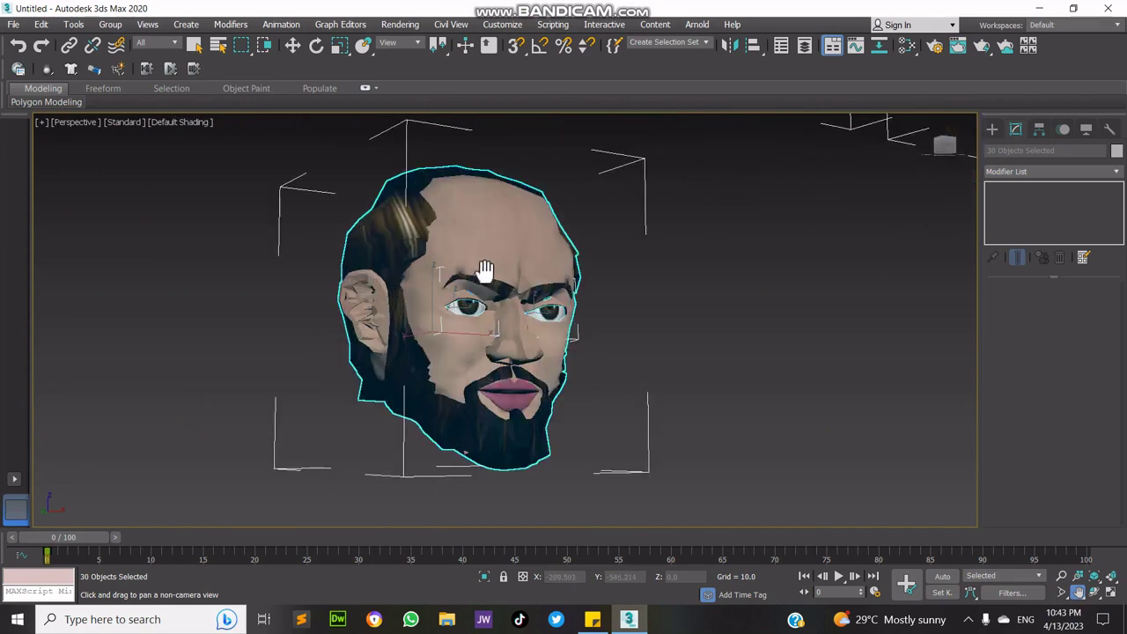
# - Add a Morpher modifier to the base head mesh
pyautogui.press('q')
pyautogui.click(819, 320)
pyautogui.click(523, 259)
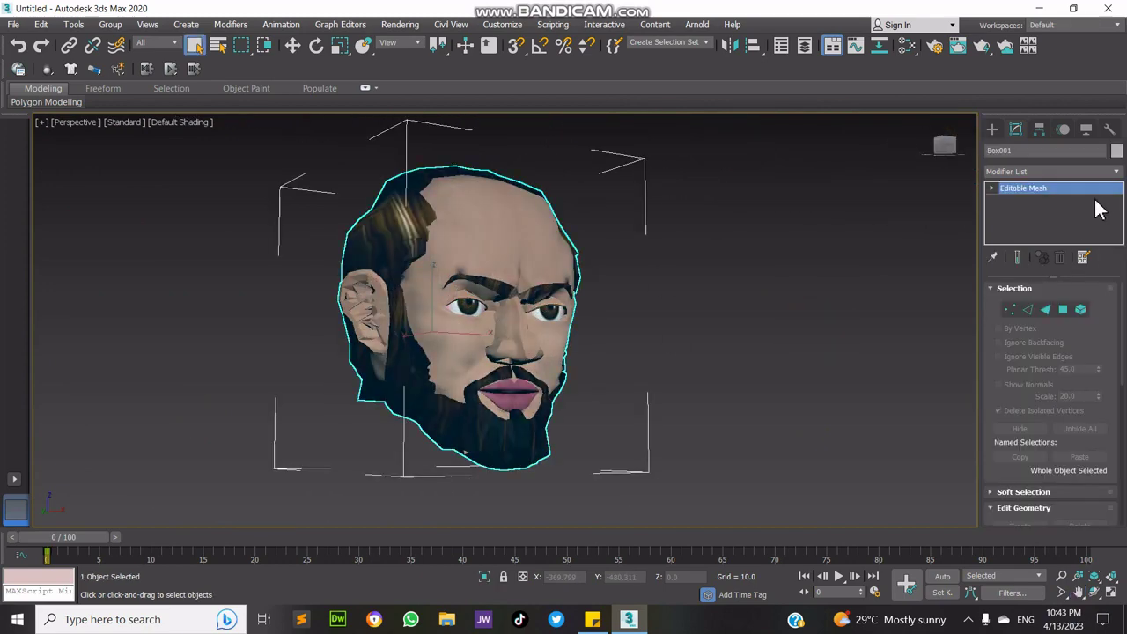
pyautogui.click(1116, 173)
pyautogui.scroll(-15, 1037, 352)
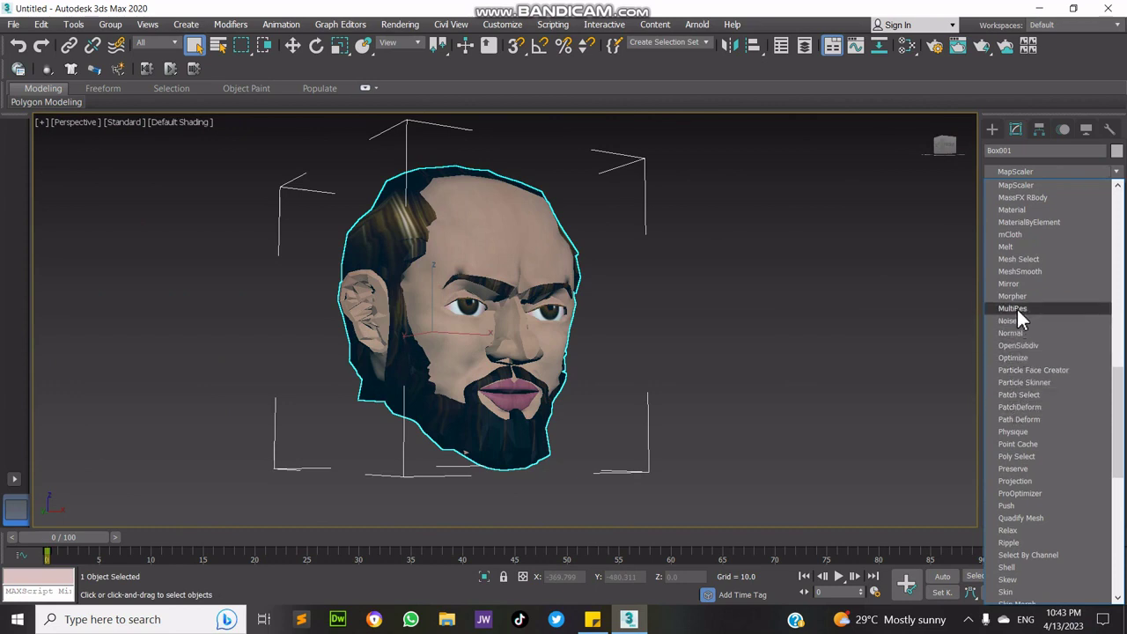
pyautogui.click(1022, 300)
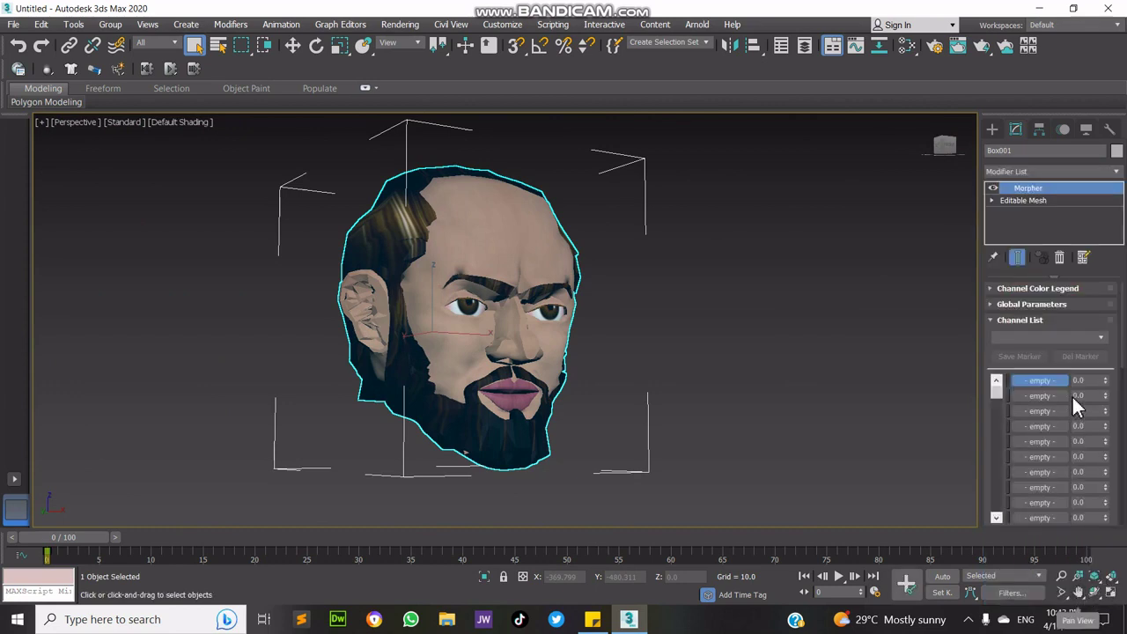
# - Load the Sad, Ahhh, Box002, Big-Ahhh and Eyes-Closed heads into the first five Morpher channels of the base head
pyautogui.click(1078, 592)
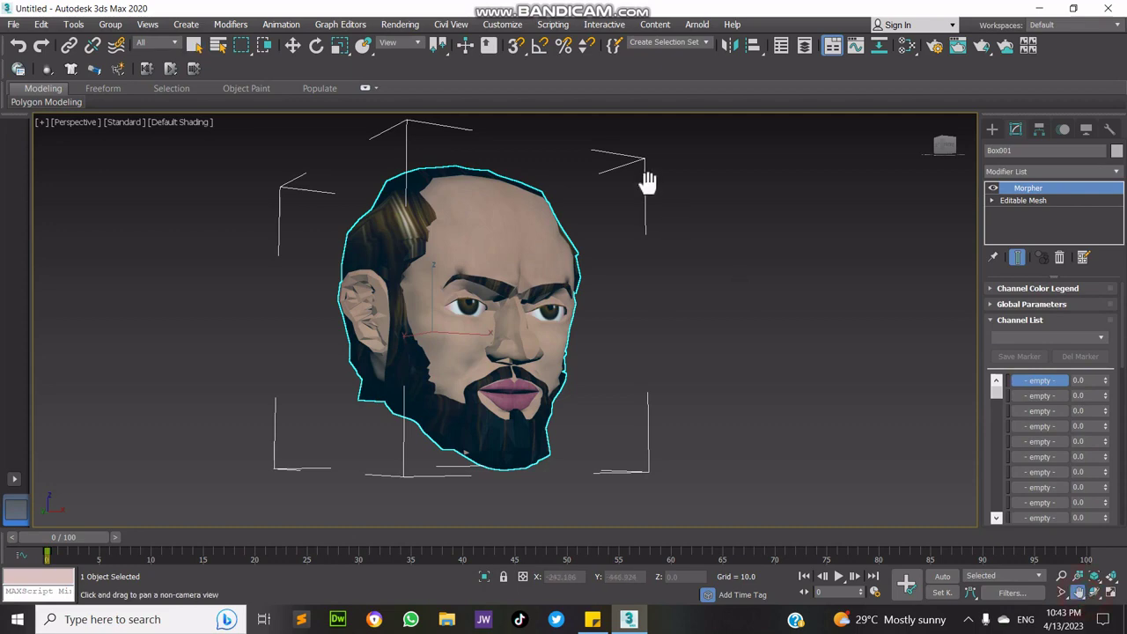
pyautogui.moveTo(646, 182); pyautogui.dragTo(678, 417)
pyautogui.scroll(-2, 677, 415)
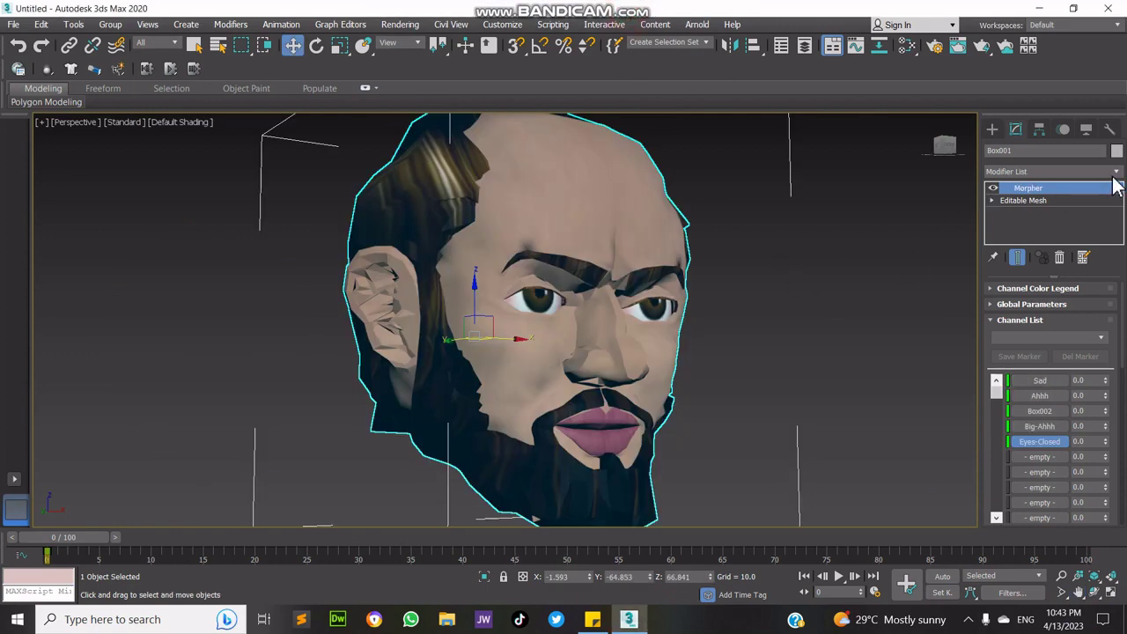
# - Add a TurboSmooth modifier above the Morpher on the base head and set its iterations to 3
pyautogui.click(1116, 171)
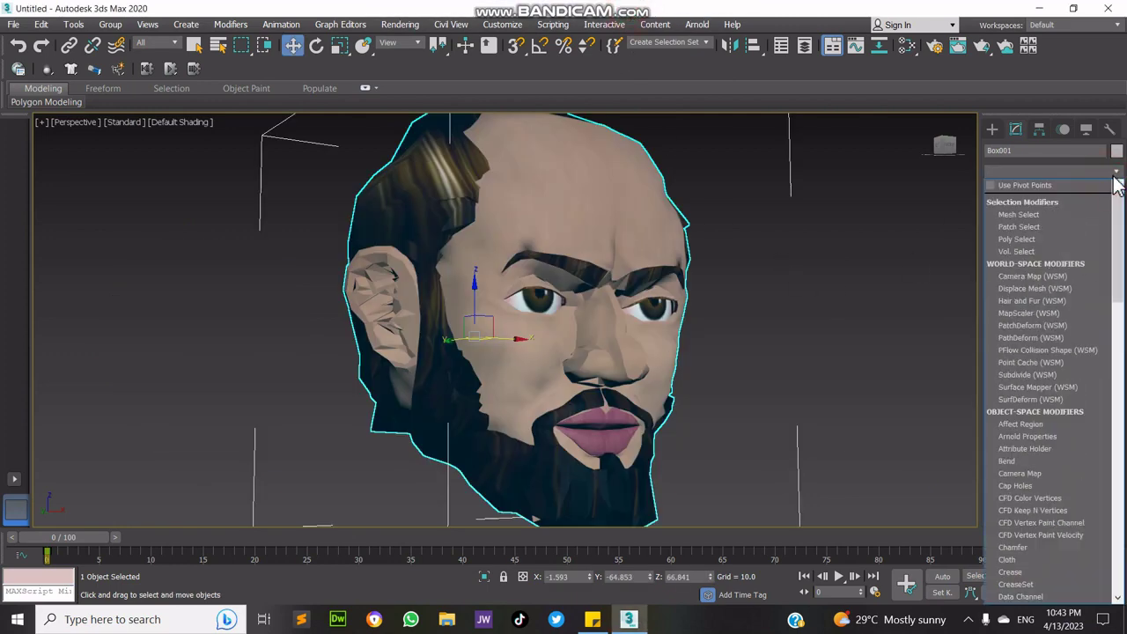
pyautogui.scroll(-10, 1123, 374)
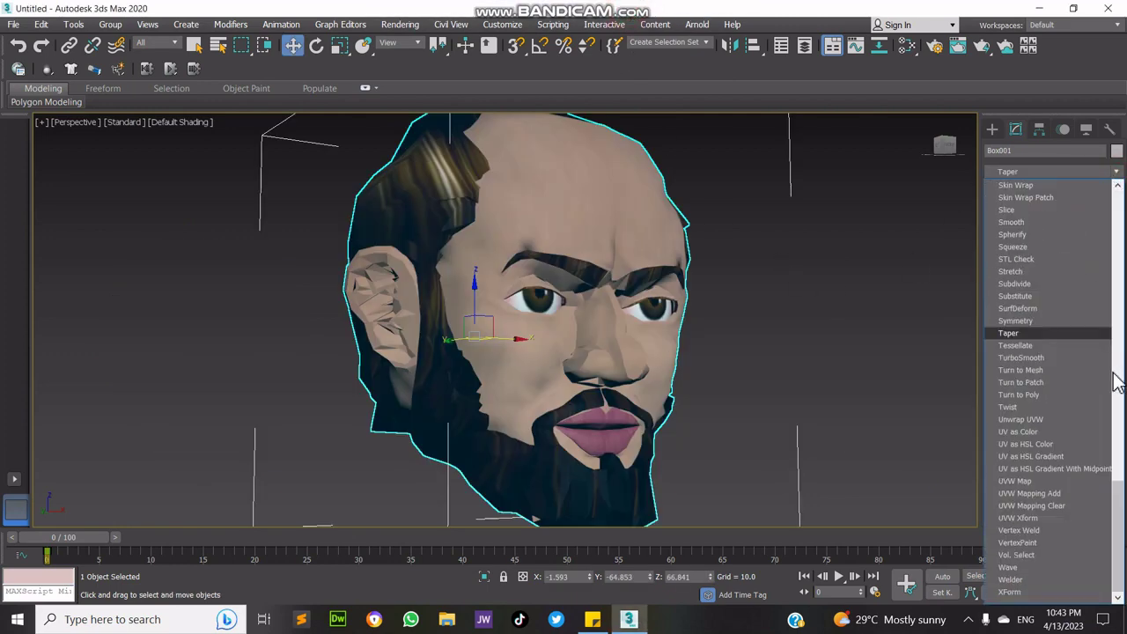
pyautogui.click(1049, 362)
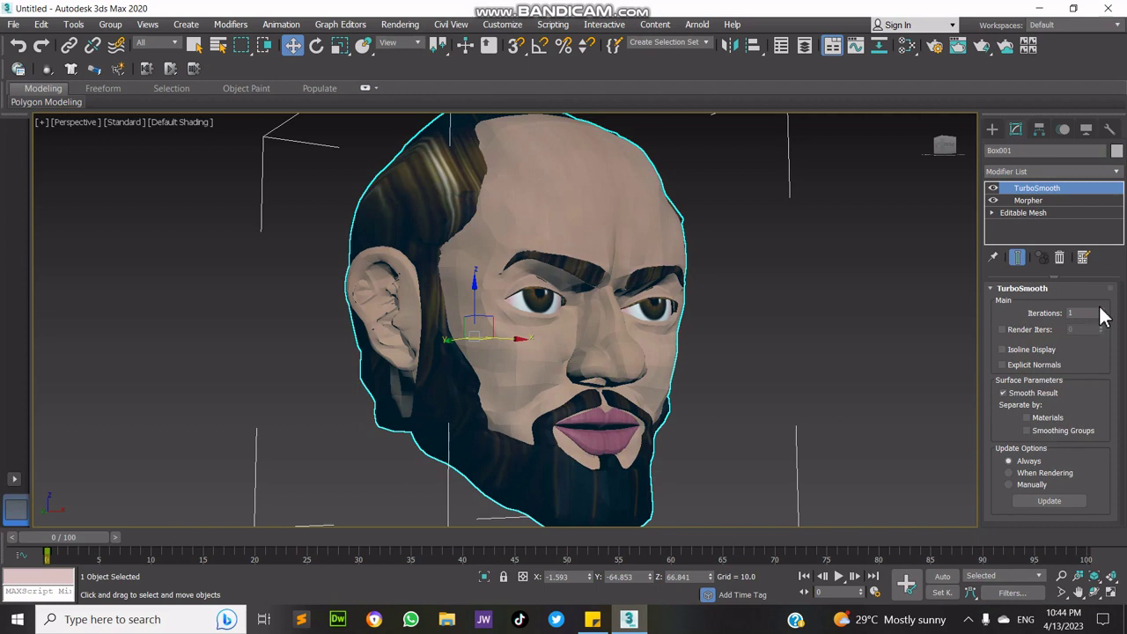
pyautogui.click(1101, 310)
pyautogui.click(1101, 310)
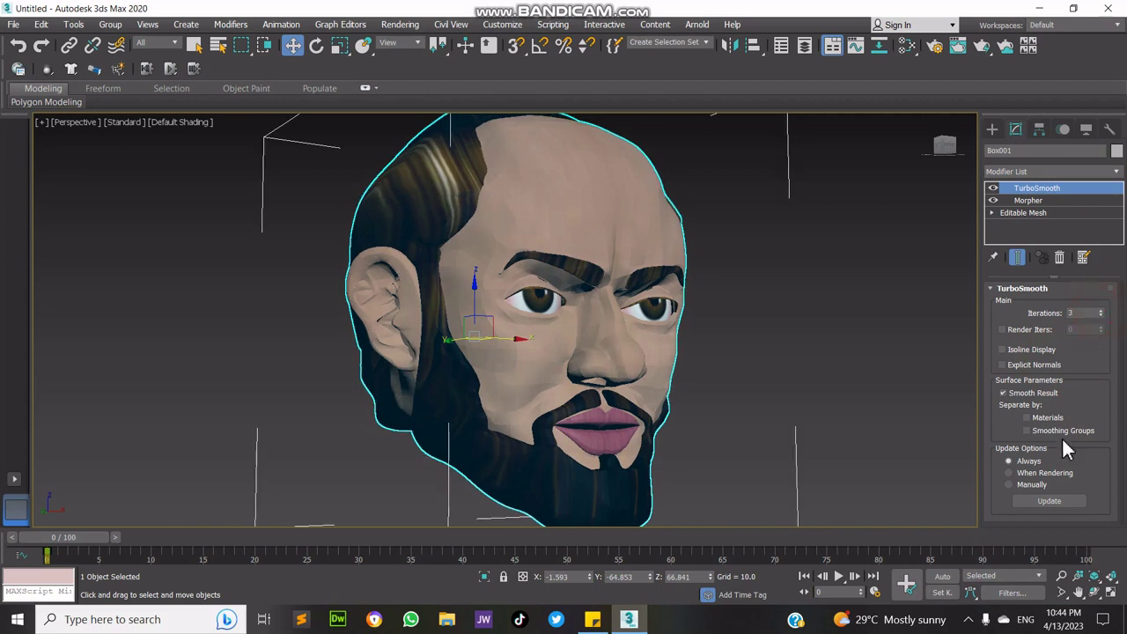
# - Set the Sad morph channel to 100 and try out the other expression channels, leaving Box002 at 9
pyautogui.click(1100, 592)
pyautogui.moveTo(617, 326); pyautogui.dragTo(534, 333)
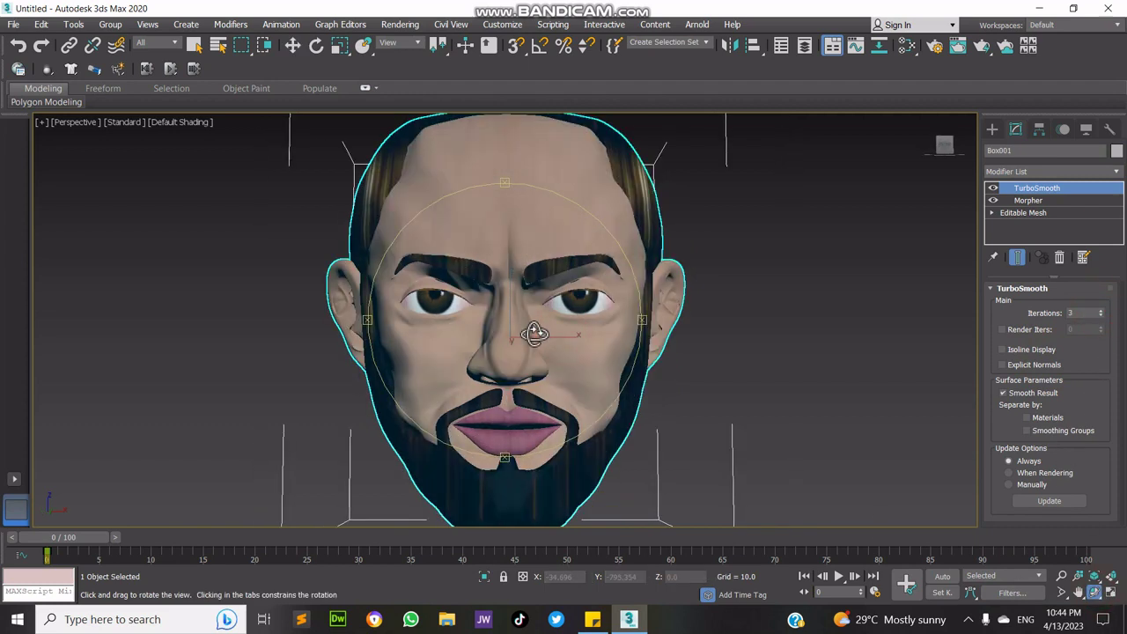
pyautogui.click(1101, 201)
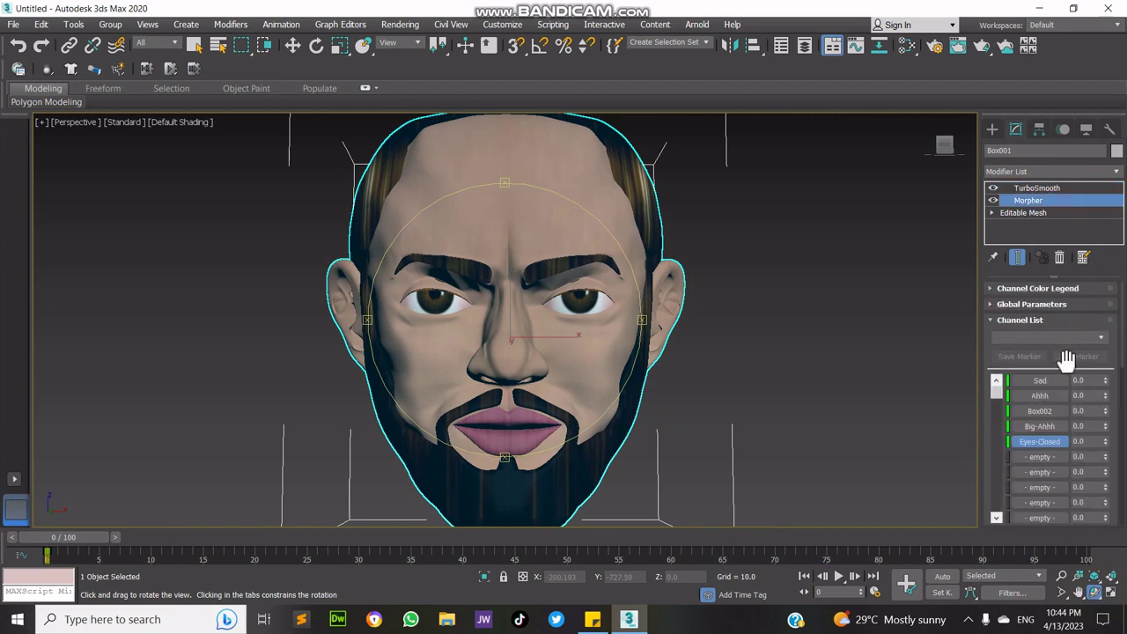
pyautogui.moveTo(1106, 380); pyautogui.dragTo(1120, 285)
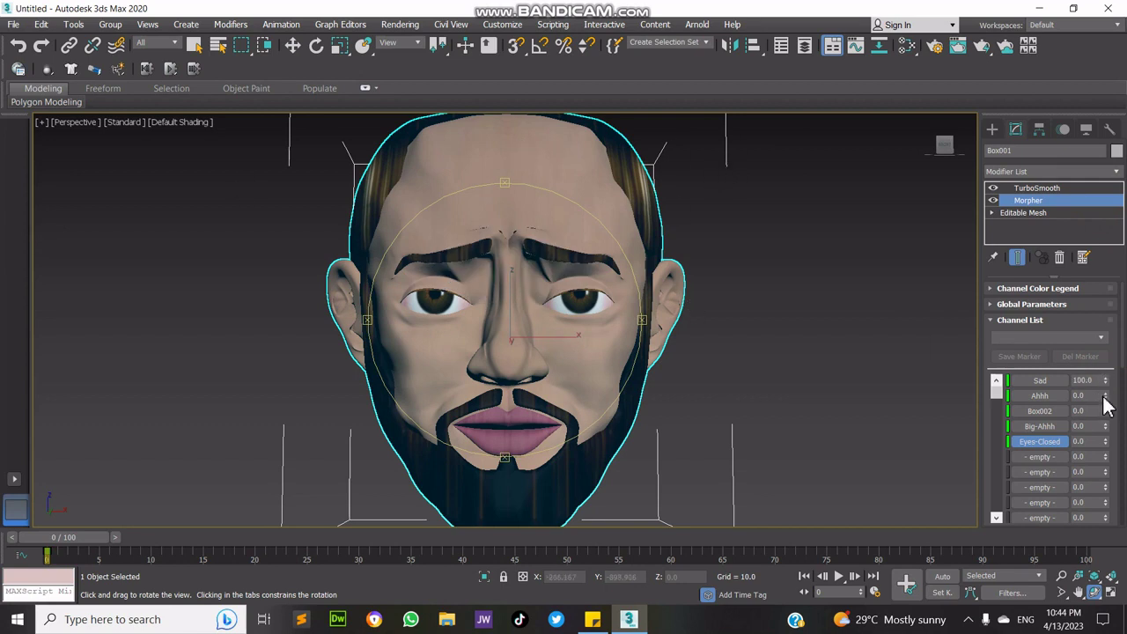
pyautogui.moveTo(1111, 398); pyautogui.dragTo(1118, 262)
pyautogui.moveTo(1122, 425); pyautogui.dragTo(1126, 493)
pyautogui.moveTo(1107, 430); pyautogui.dragTo(1107, 497)
pyautogui.moveTo(8, 517); pyautogui.dragTo(1103, 476)
pyautogui.rightClick(851, 416)
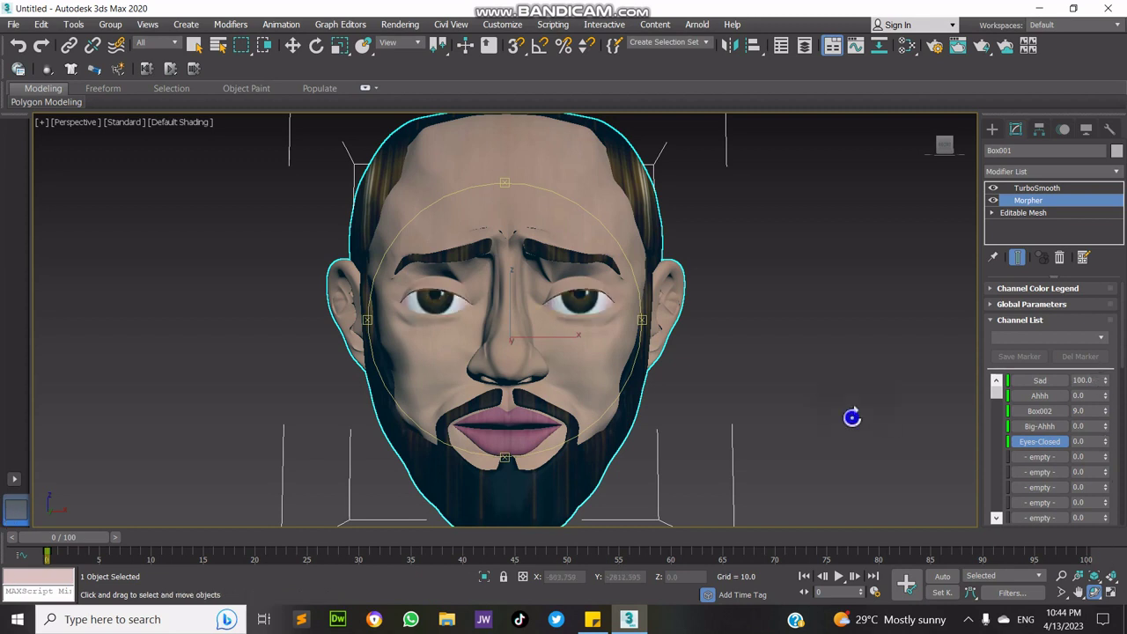
# - Rotate both eyeballs together about their own local axes so that they look slightly sideways
pyautogui.click(834, 375)
pyautogui.click(589, 300)
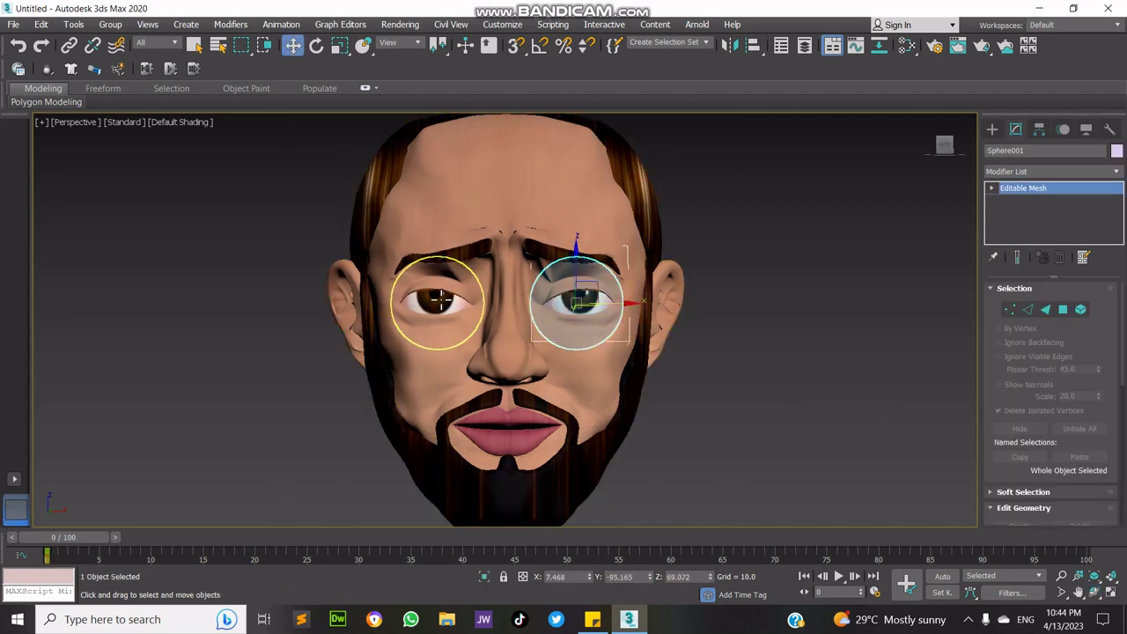
pyautogui.keyDown('ctrl'); pyautogui.click(443, 300); pyautogui.keyUp('ctrl')
pyautogui.click(401, 43)
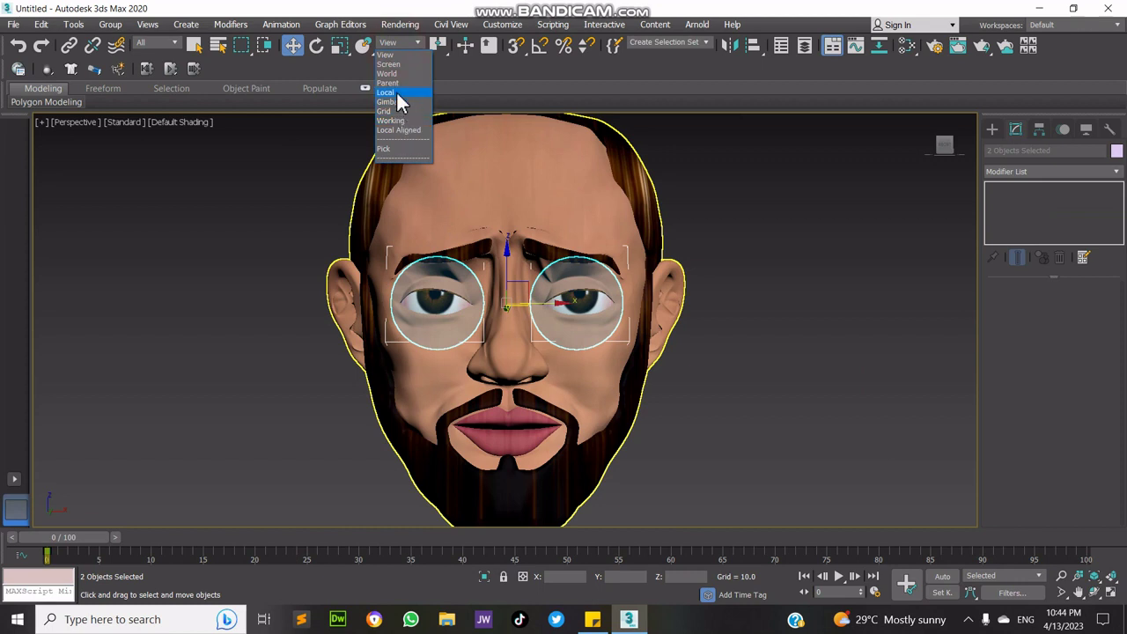
pyautogui.click(387, 93)
pyautogui.click(315, 46)
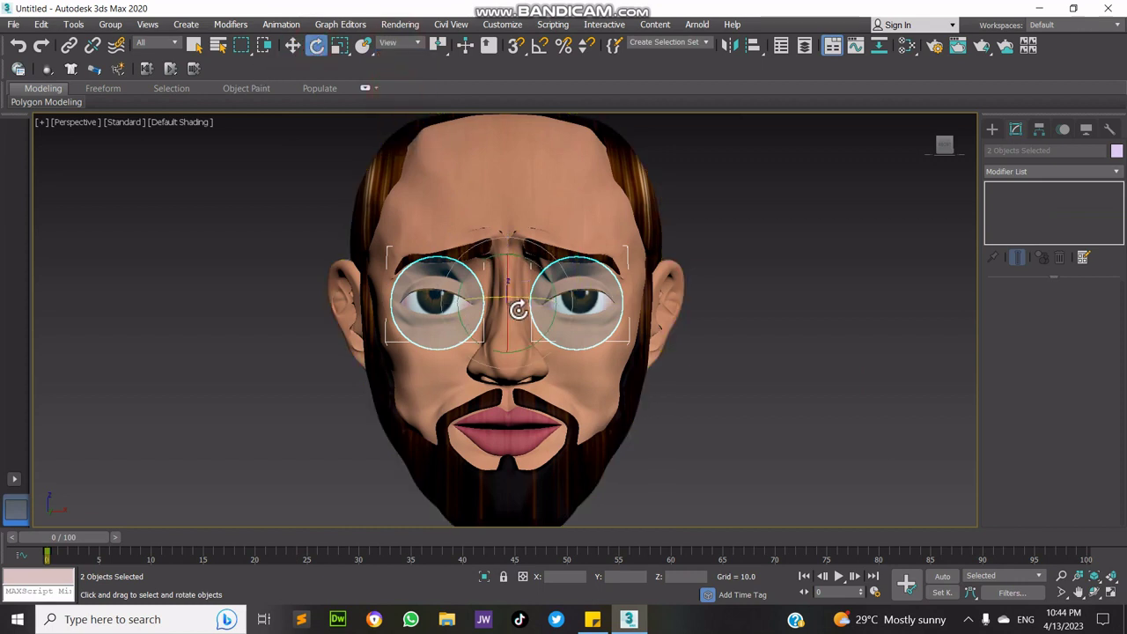
pyautogui.moveTo(520, 297); pyautogui.dragTo(544, 296)
pyautogui.hotkey('ctrl', 'z')
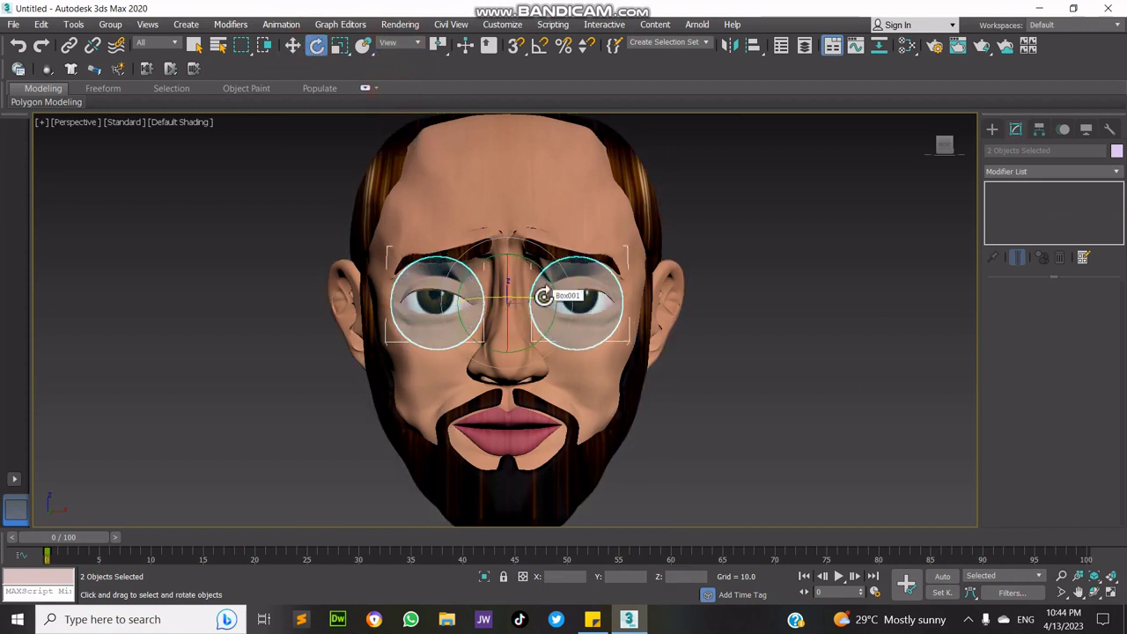
pyautogui.click(406, 43)
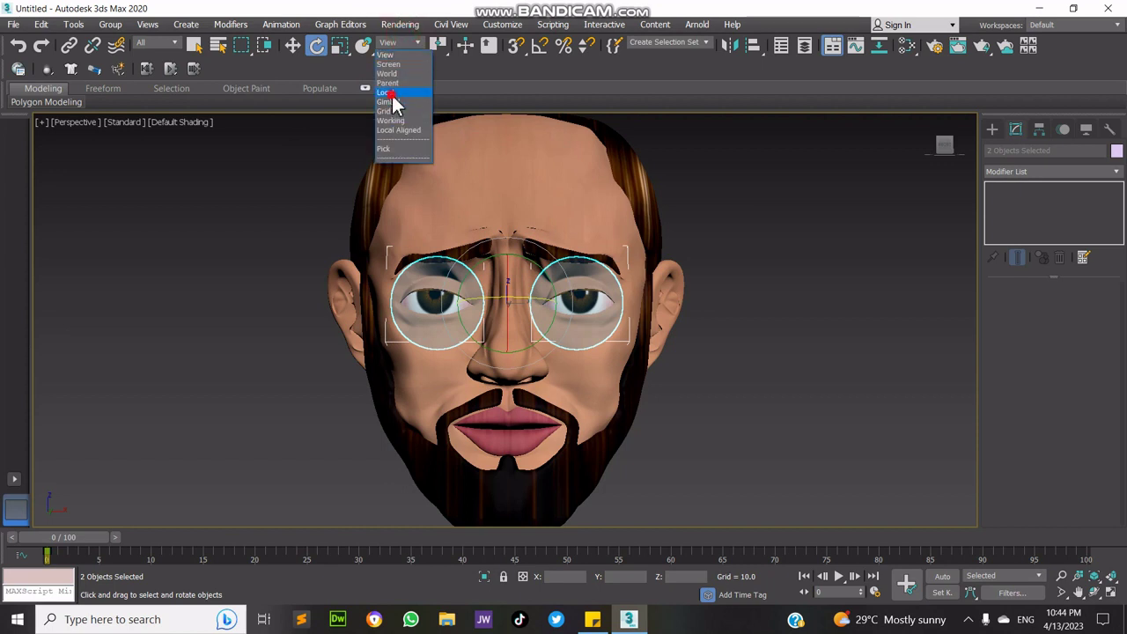
pyautogui.click(388, 92)
pyautogui.moveTo(570, 294); pyautogui.dragTo(584, 335)
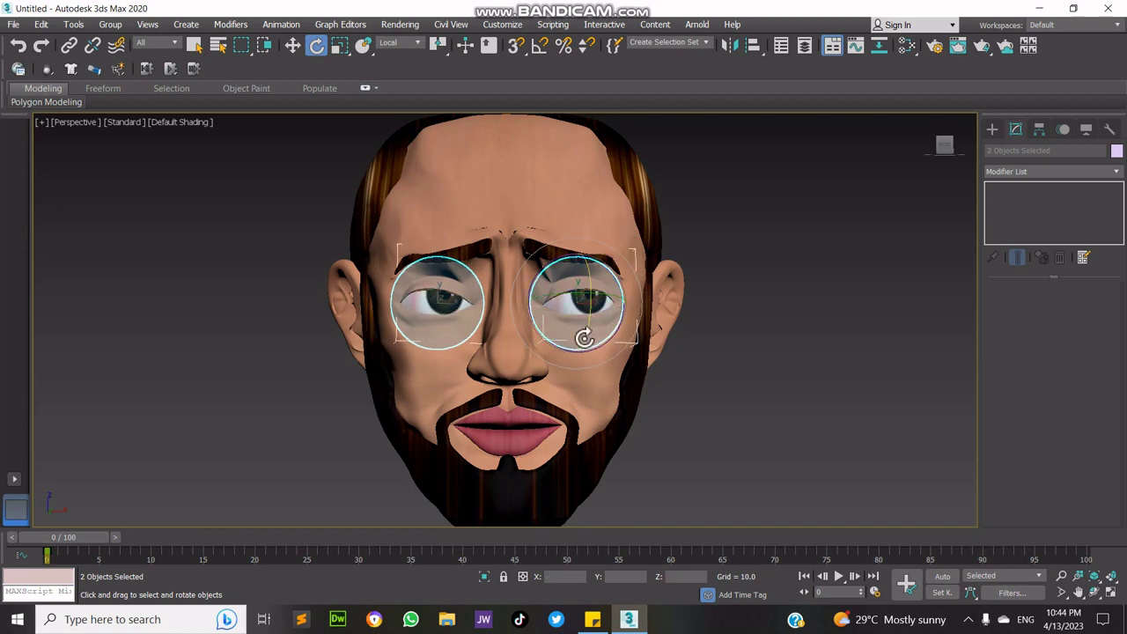
# - Reset the scene without saving the changes and open the recent scene another.max
pyautogui.click(17, 26)
pyautogui.click(43, 63)
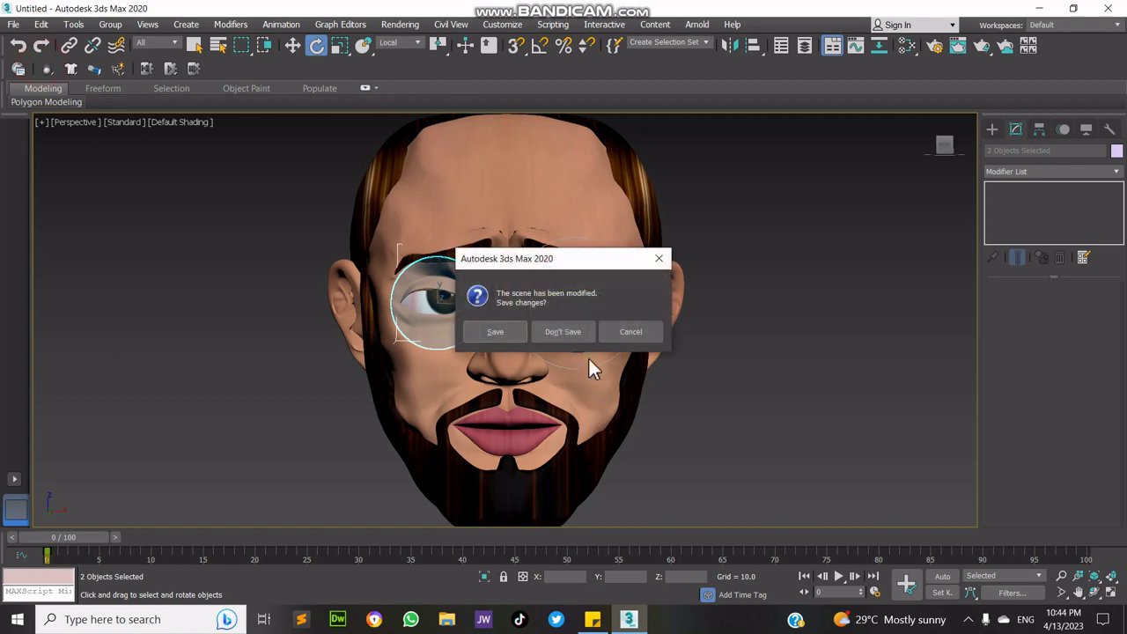
pyautogui.click(563, 332)
pyautogui.click(539, 335)
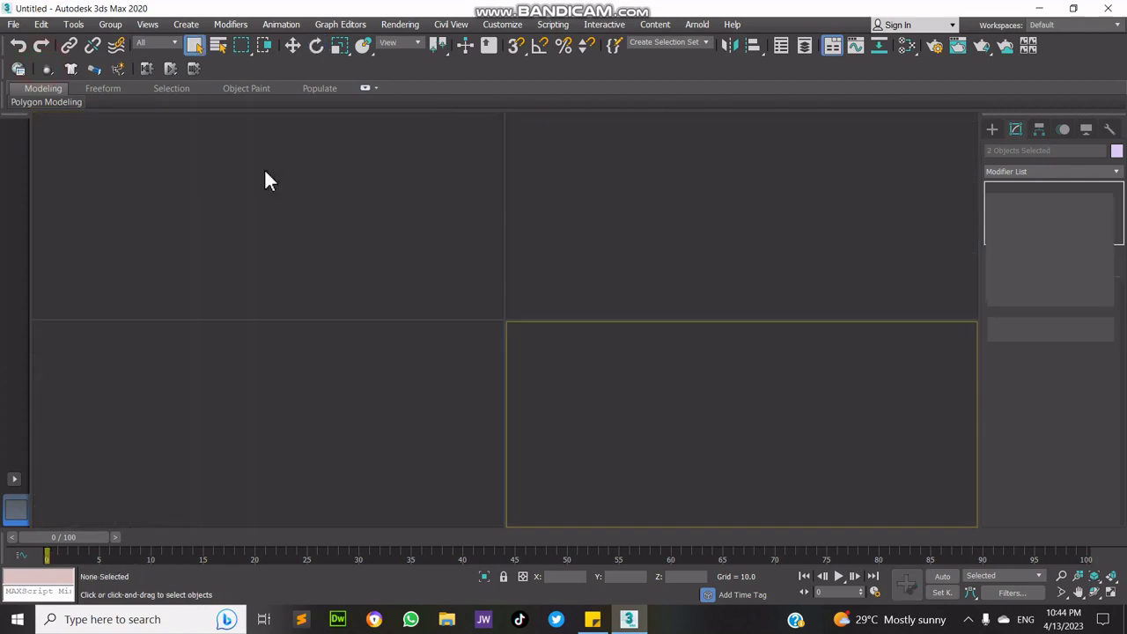
pyautogui.click(14, 24)
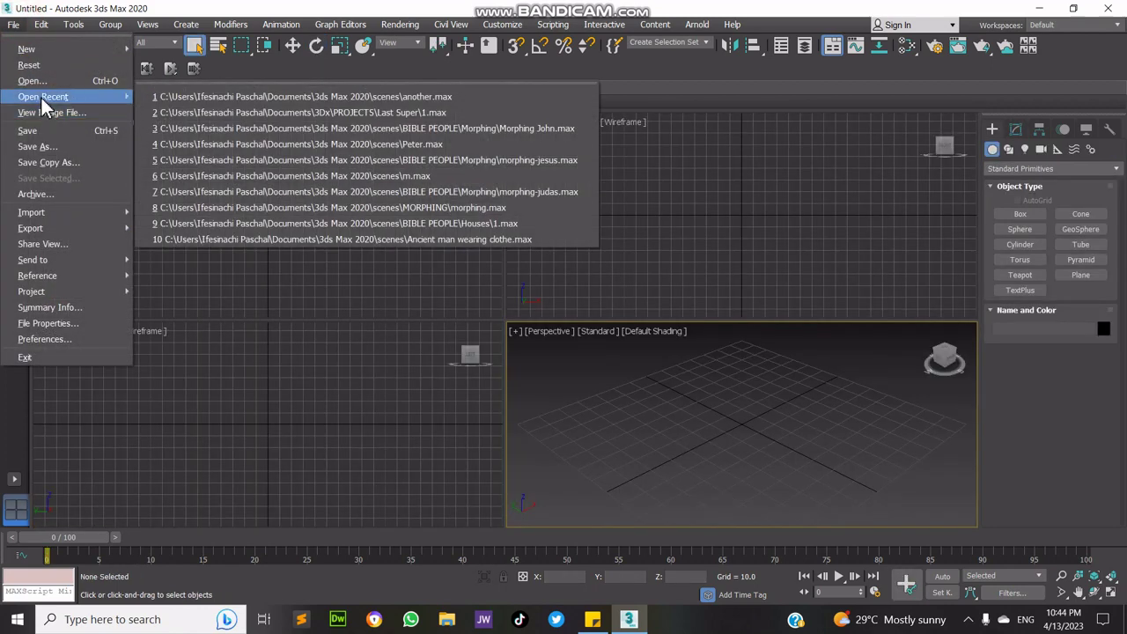
pyautogui.click(289, 97)
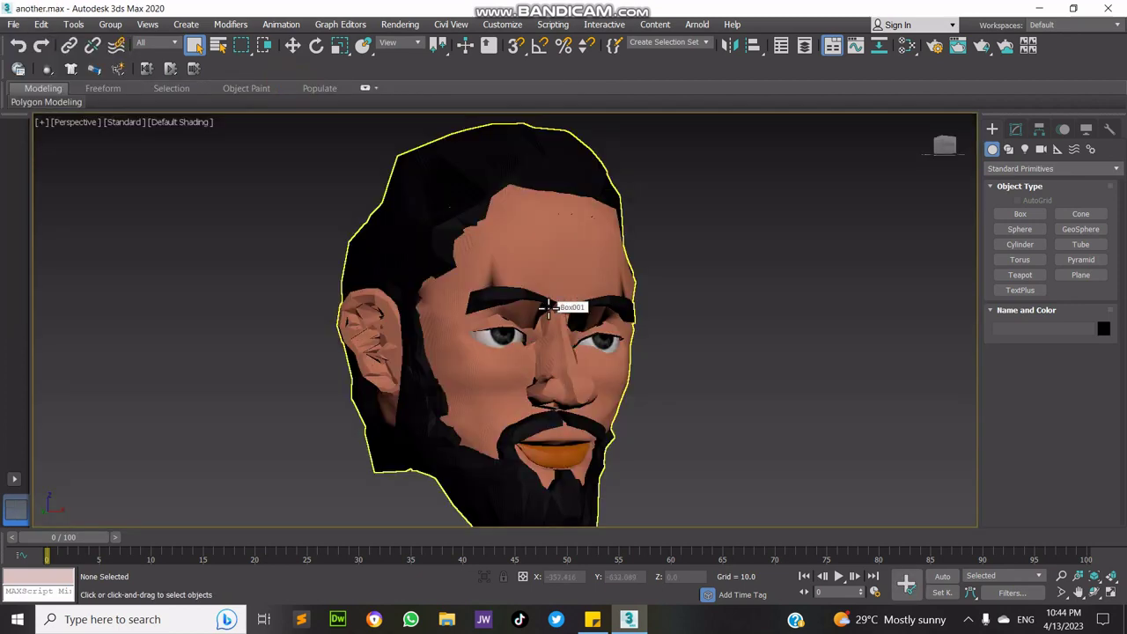
# - Examine the bearded head and its eyeballs in the opened scene, both across all four views and up close
pyautogui.click(548, 306)
pyautogui.click(292, 45)
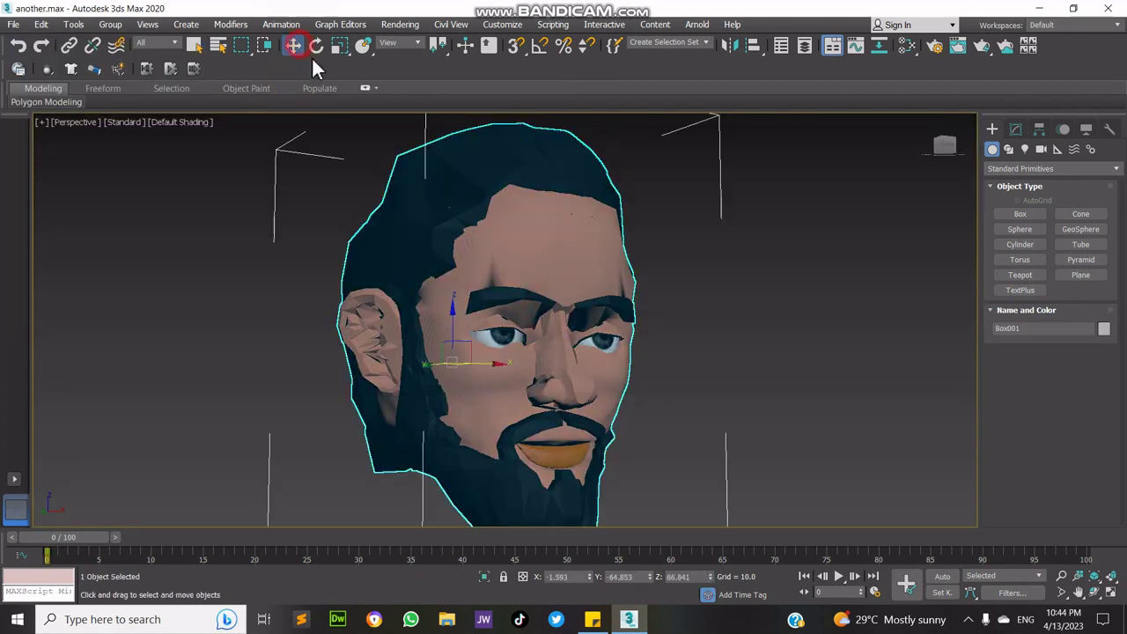
pyautogui.scroll(-5, 655, 352)
pyautogui.moveTo(515, 258); pyautogui.dragTo(791, 505)
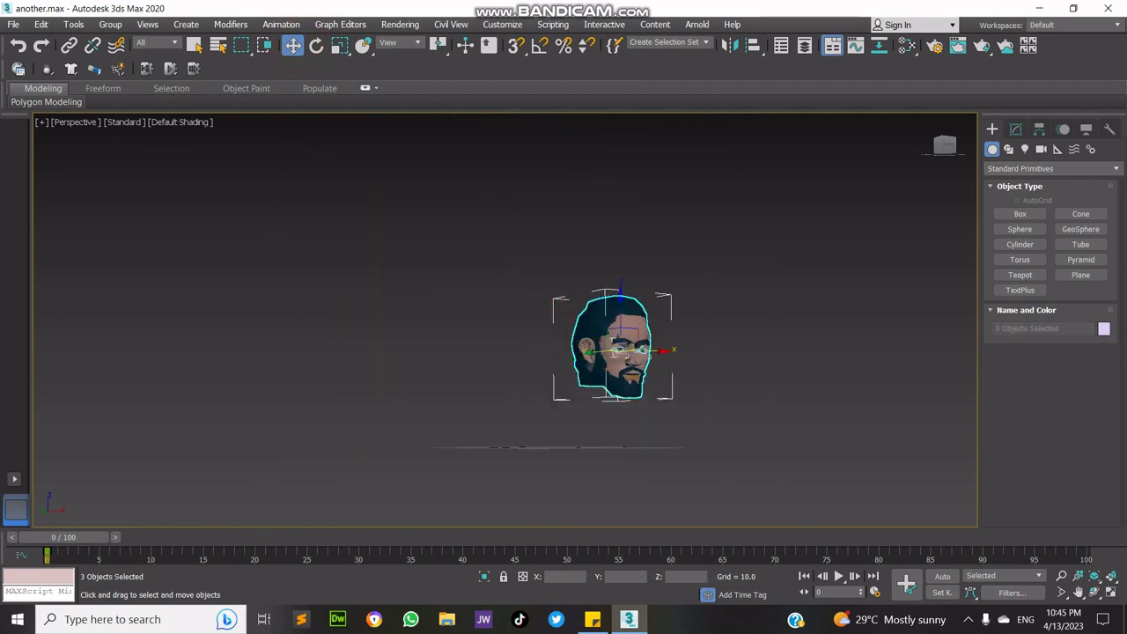
pyautogui.click(1111, 595)
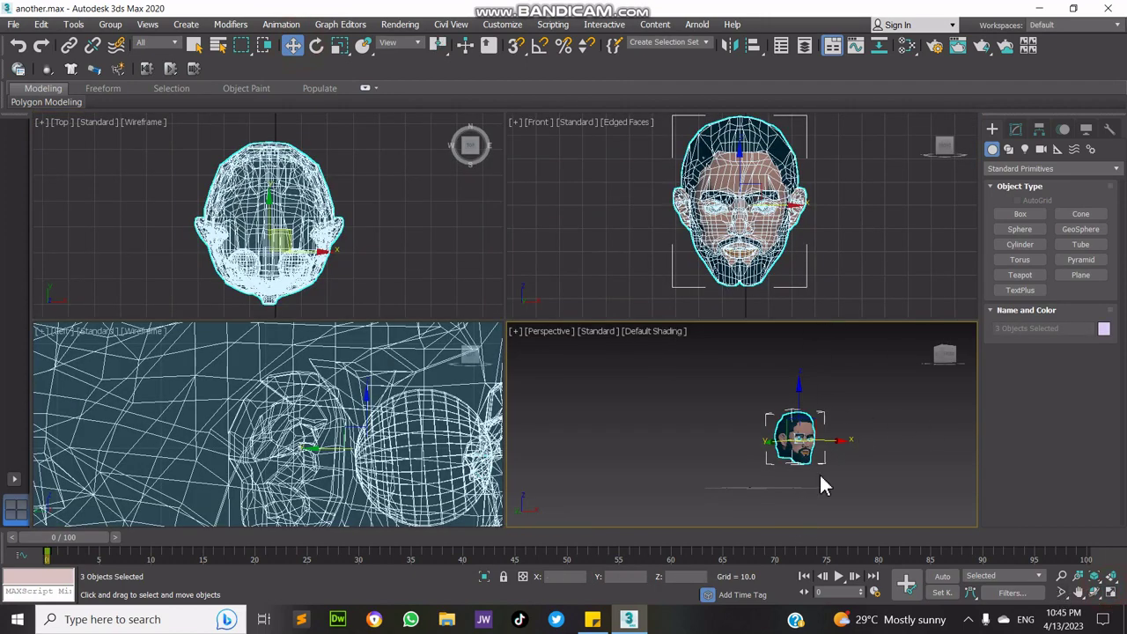
pyautogui.click(835, 493)
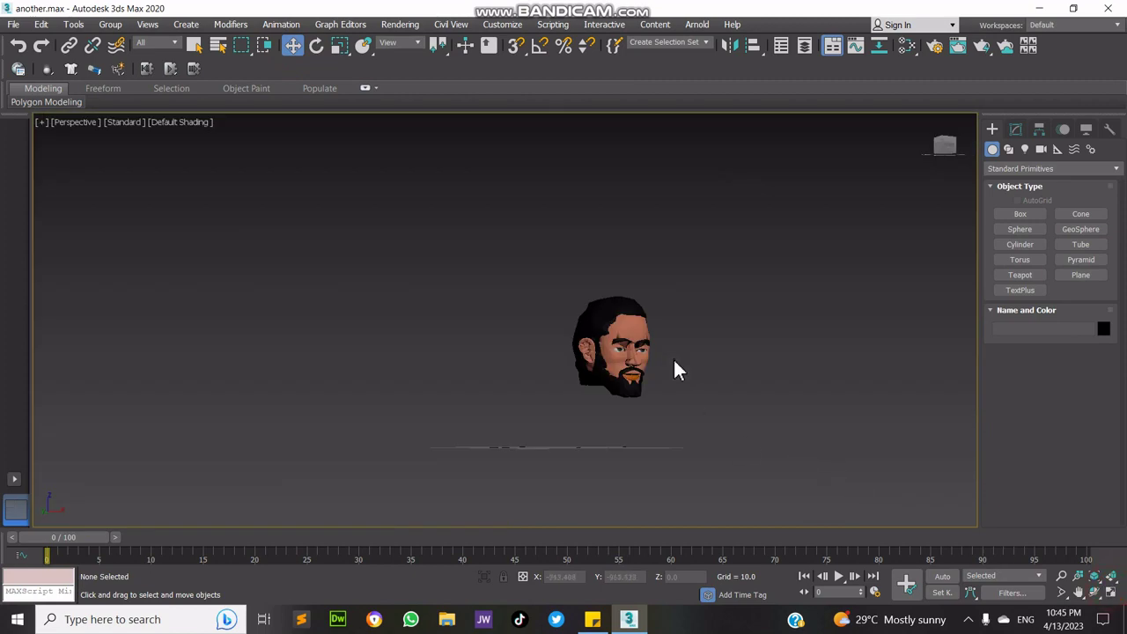
pyautogui.scroll(5, 673, 358)
pyautogui.scroll(-1, 641, 360)
pyautogui.click(641, 360)
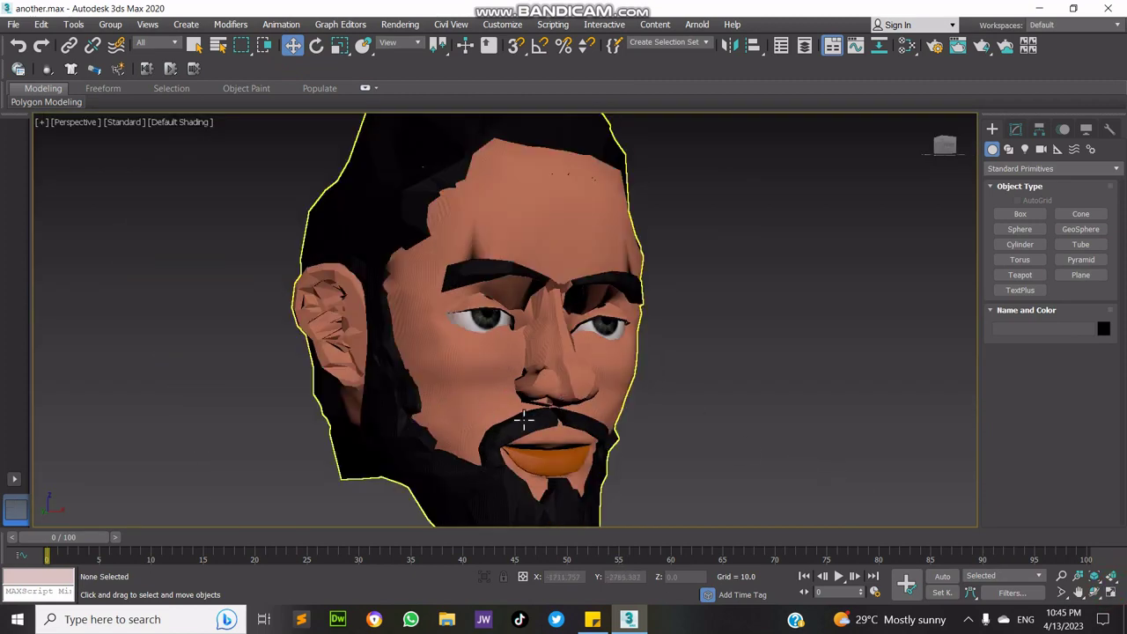
# - Start importing a file into the scene and browse up from the FACES folder to the 3Dx folder
pyautogui.click(15, 25)
pyautogui.moveTo(56, 212)
pyautogui.click(160, 212)
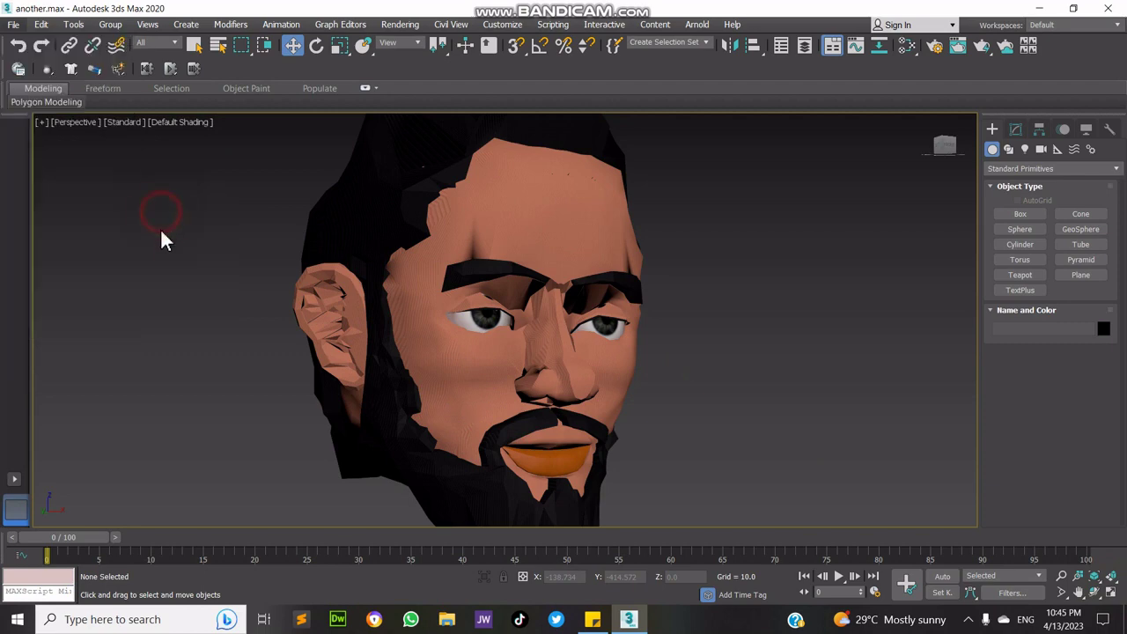
pyautogui.click(321, 62)
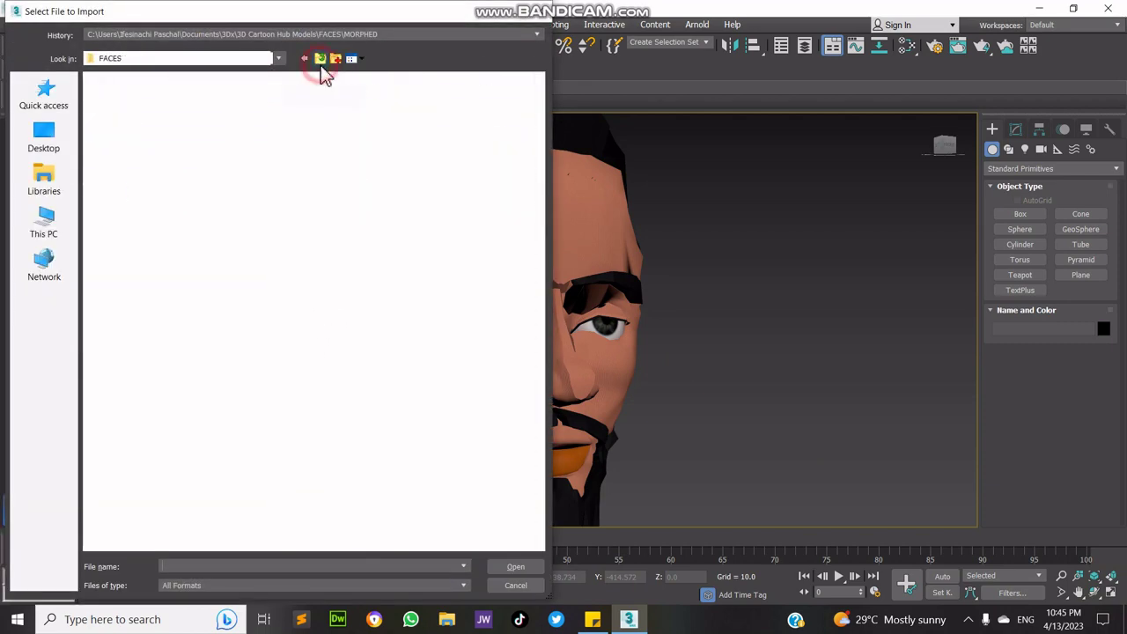
pyautogui.click(322, 60)
pyautogui.click(322, 60)
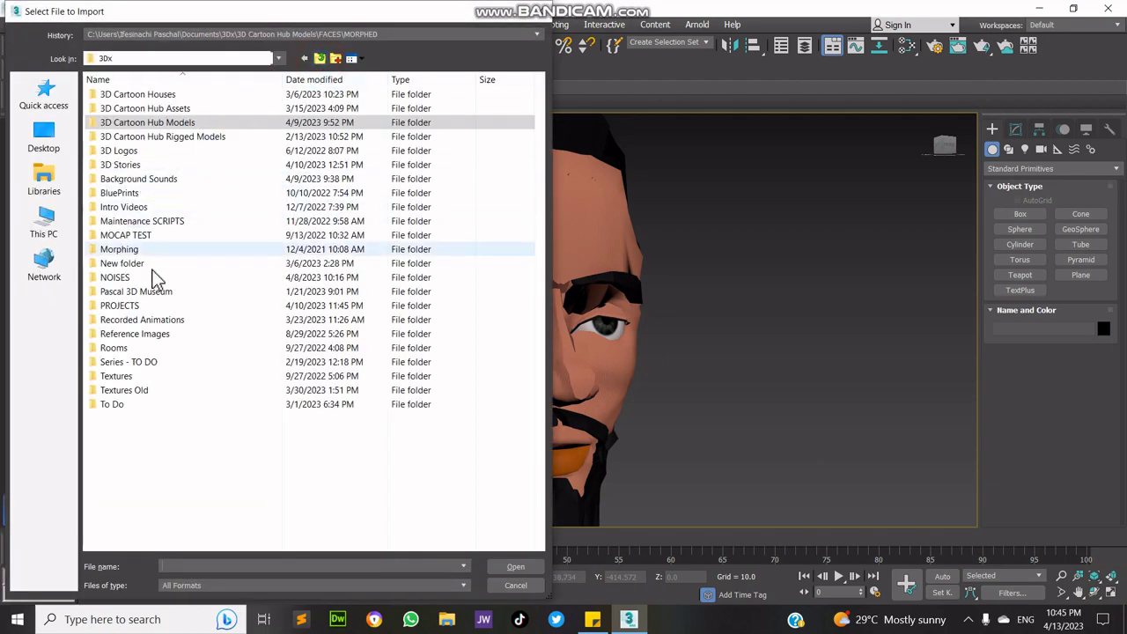
# - Search the PROJECTS folder and the 3D museum folder's Humans and faces subfolders for the model to import
pyautogui.doubleClick(184, 307)
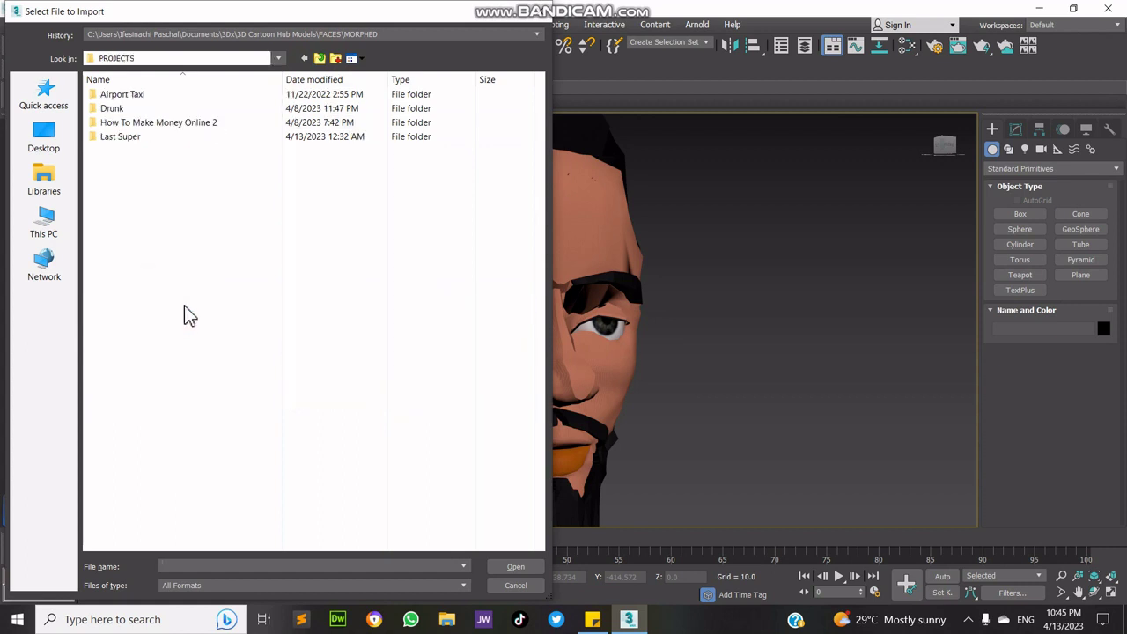
pyautogui.click(320, 60)
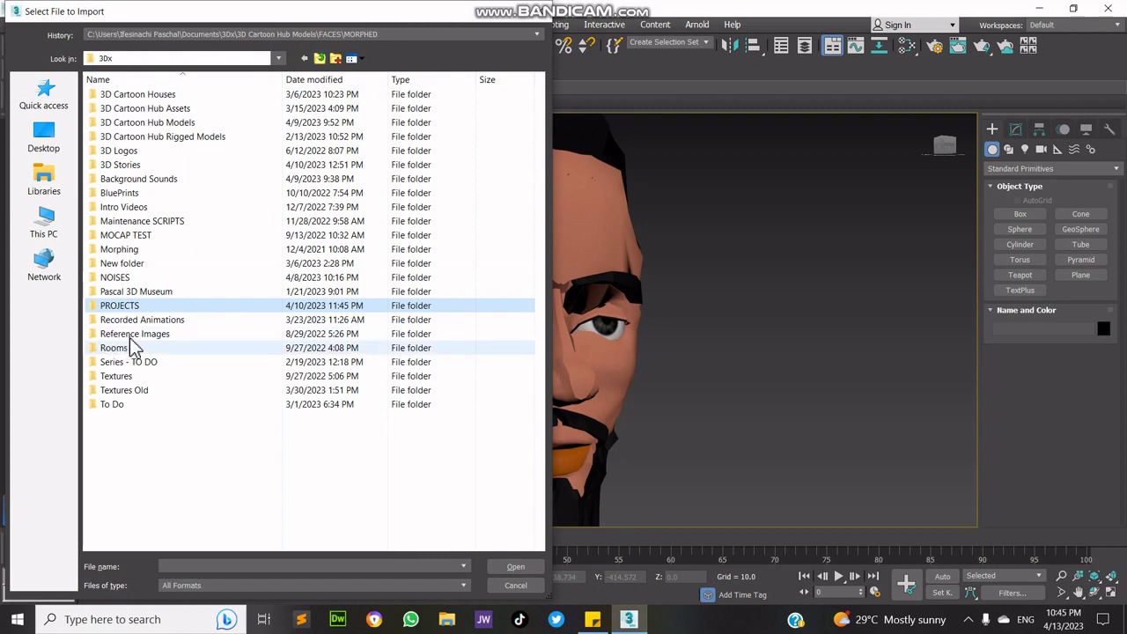
pyautogui.doubleClick(139, 295)
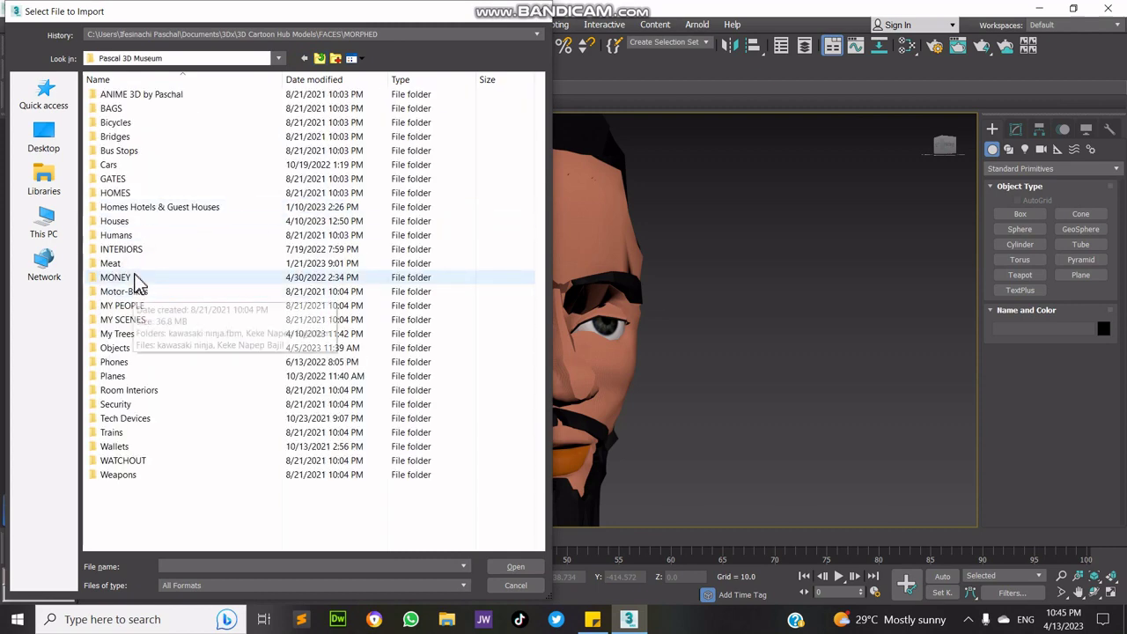
pyautogui.doubleClick(132, 235)
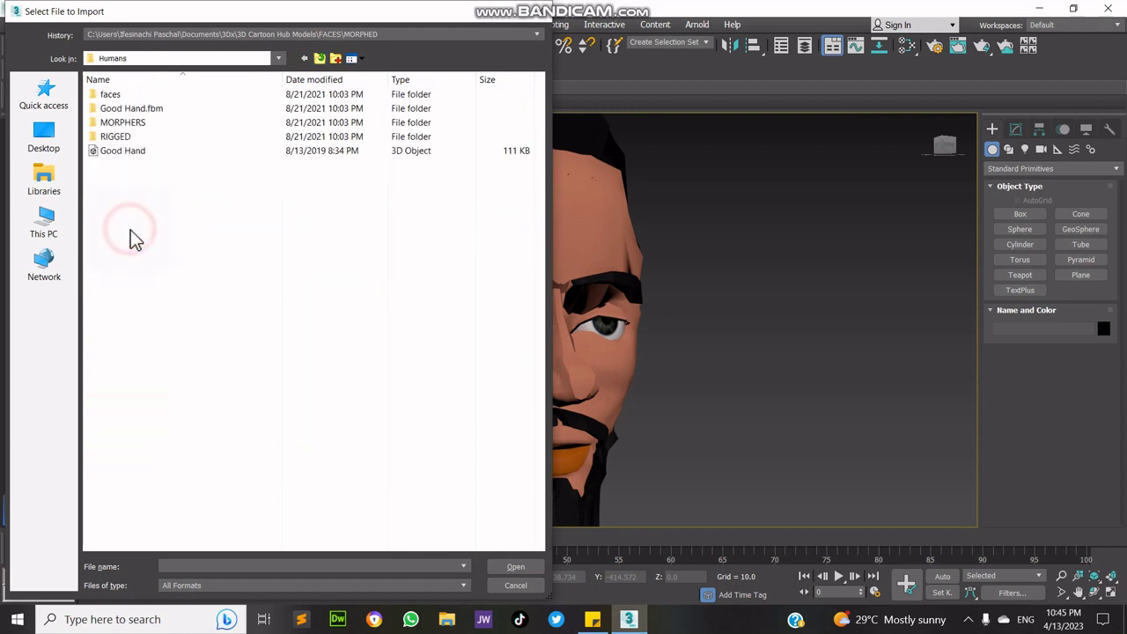
pyautogui.doubleClick(110, 95)
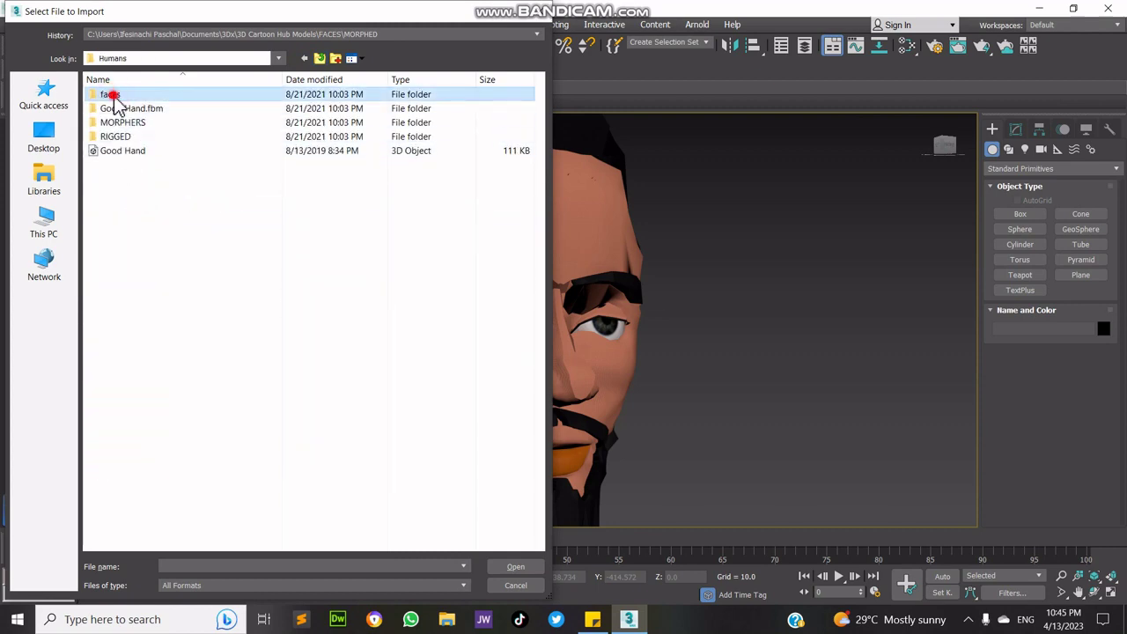
pyautogui.click(322, 59)
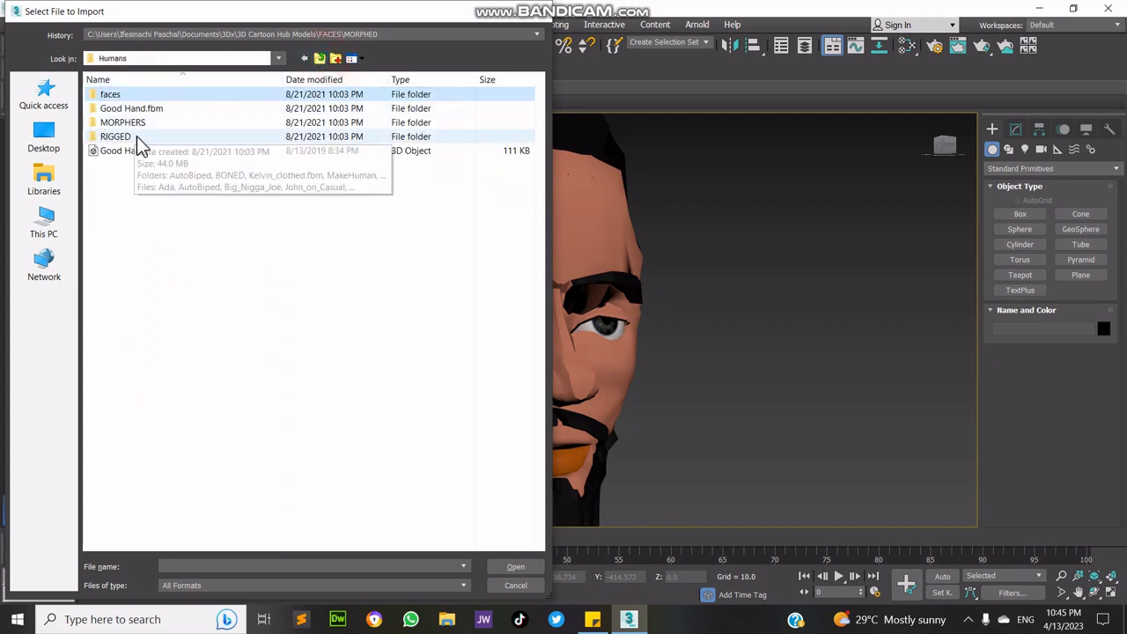
pyautogui.click(321, 58)
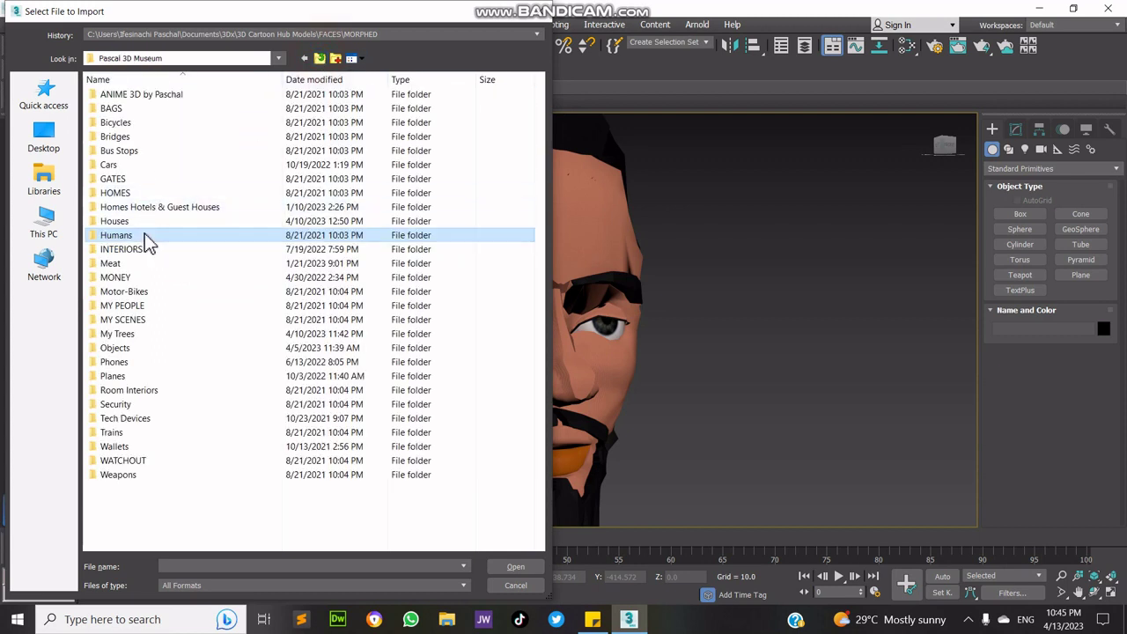
# - Search the FACES and RAW folders within MY PEOPLE, recheck Humans, and return to the 3Dx folder
pyautogui.doubleClick(124, 305)
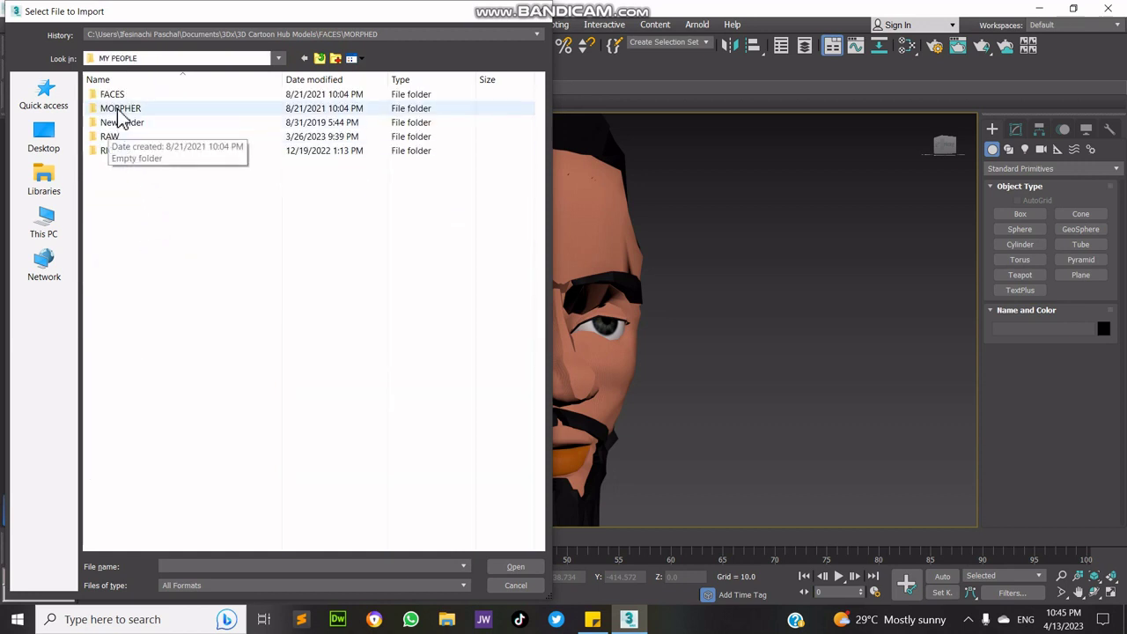
pyautogui.doubleClick(112, 94)
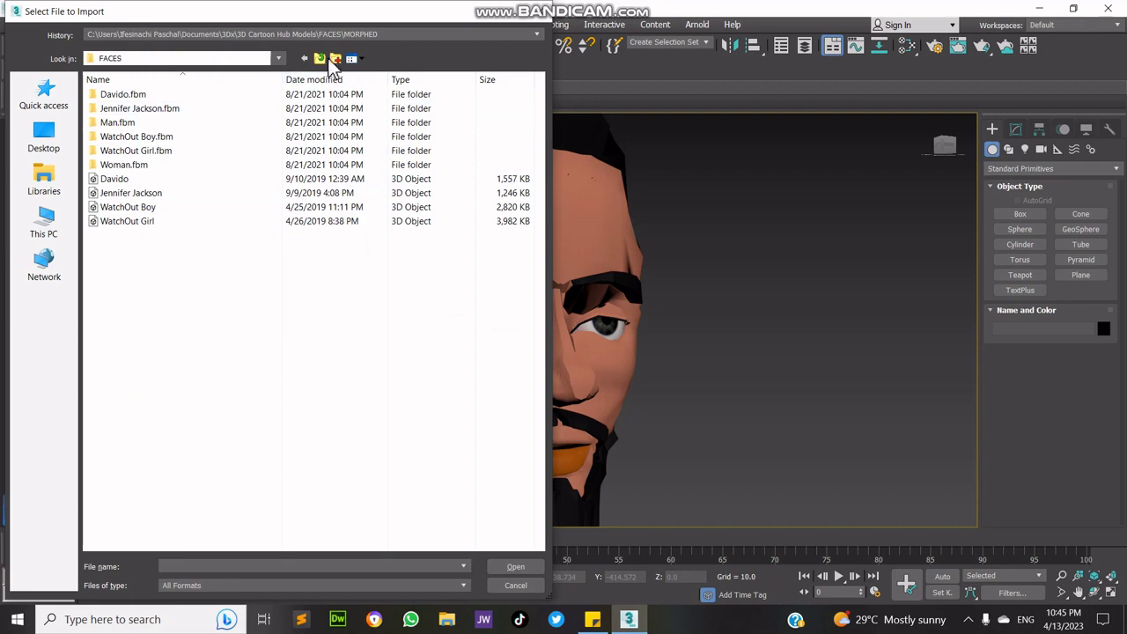
pyautogui.click(321, 58)
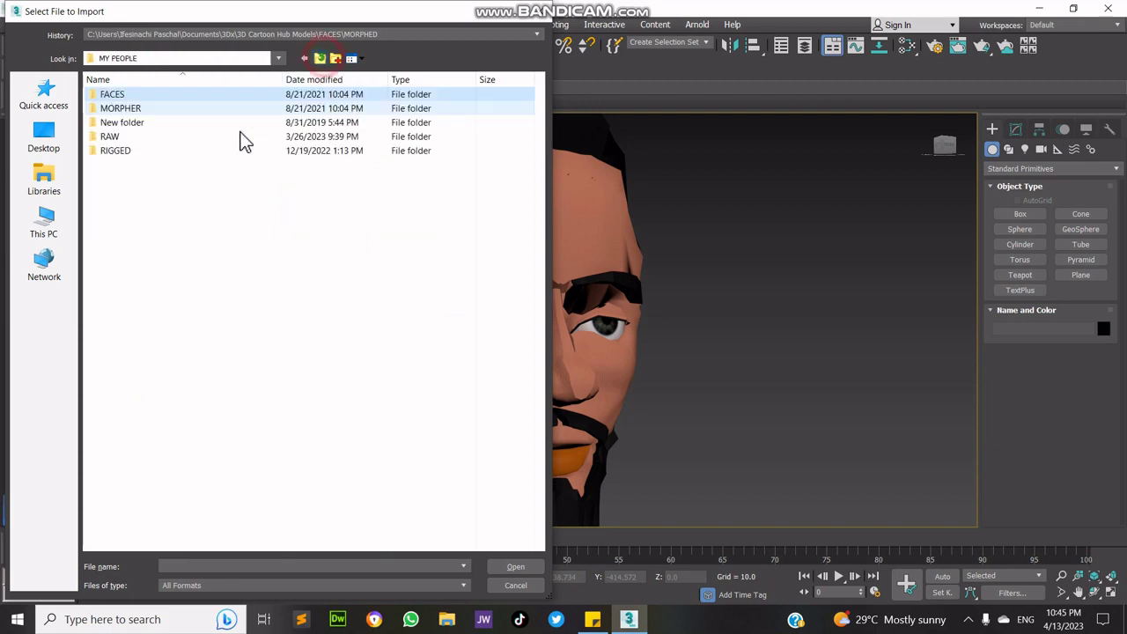
pyautogui.doubleClick(111, 139)
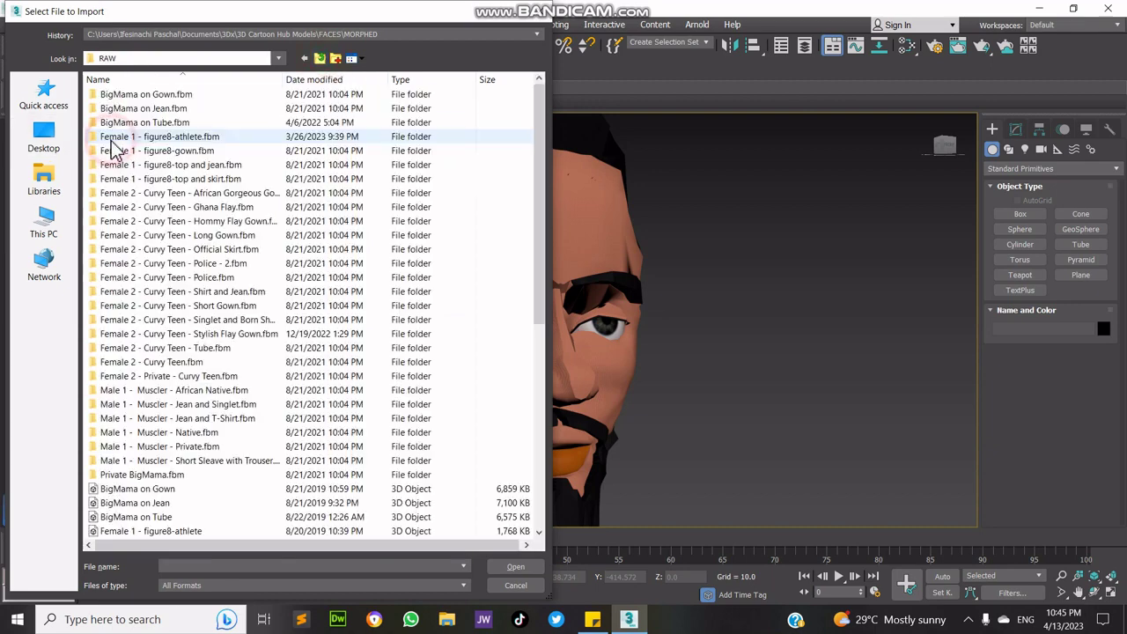
pyautogui.click(321, 58)
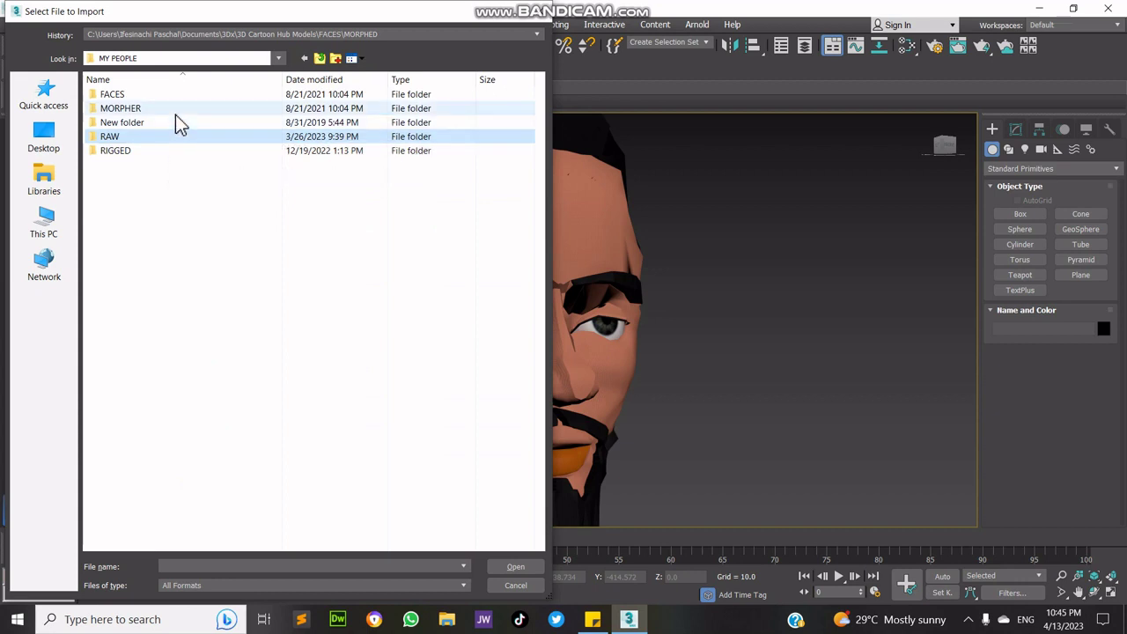
pyautogui.click(321, 58)
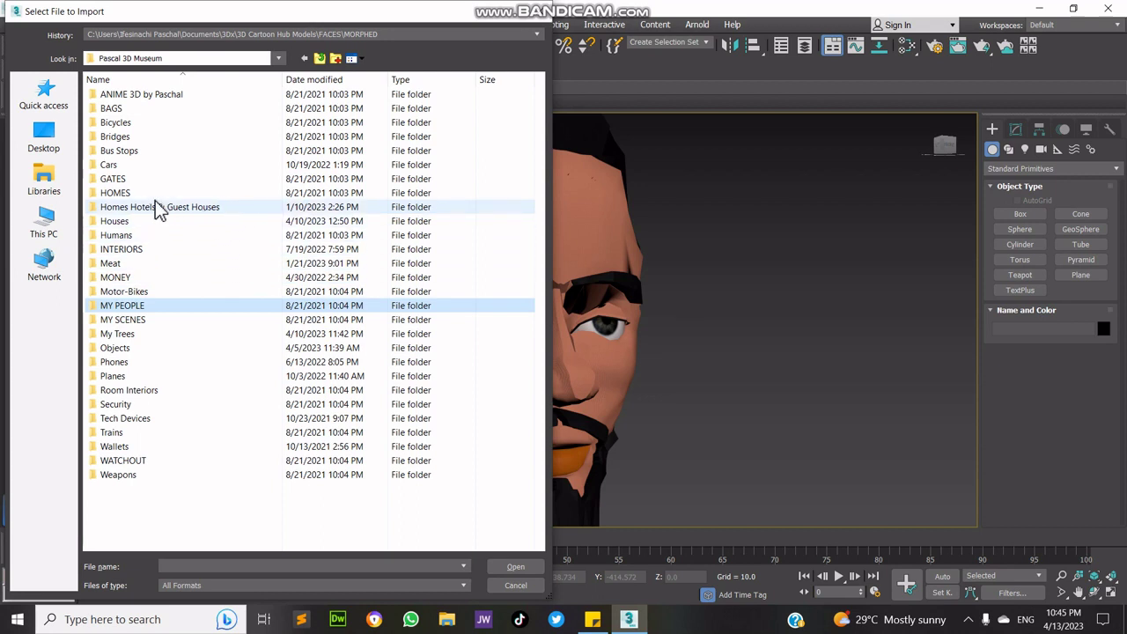
pyautogui.doubleClick(124, 235)
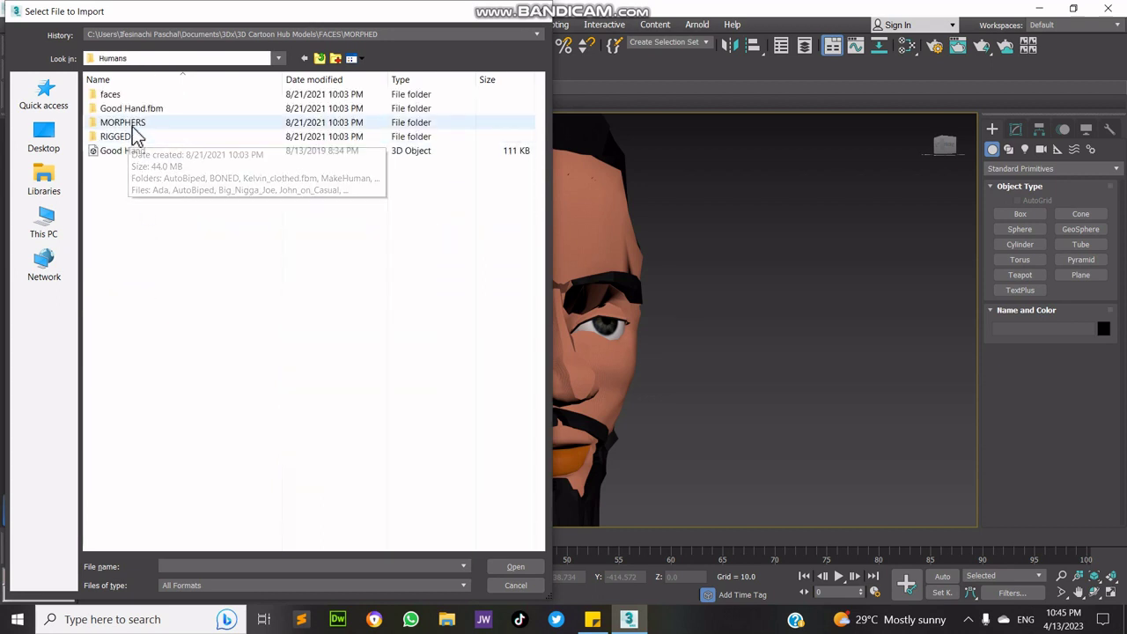
pyautogui.click(320, 59)
pyautogui.click(319, 59)
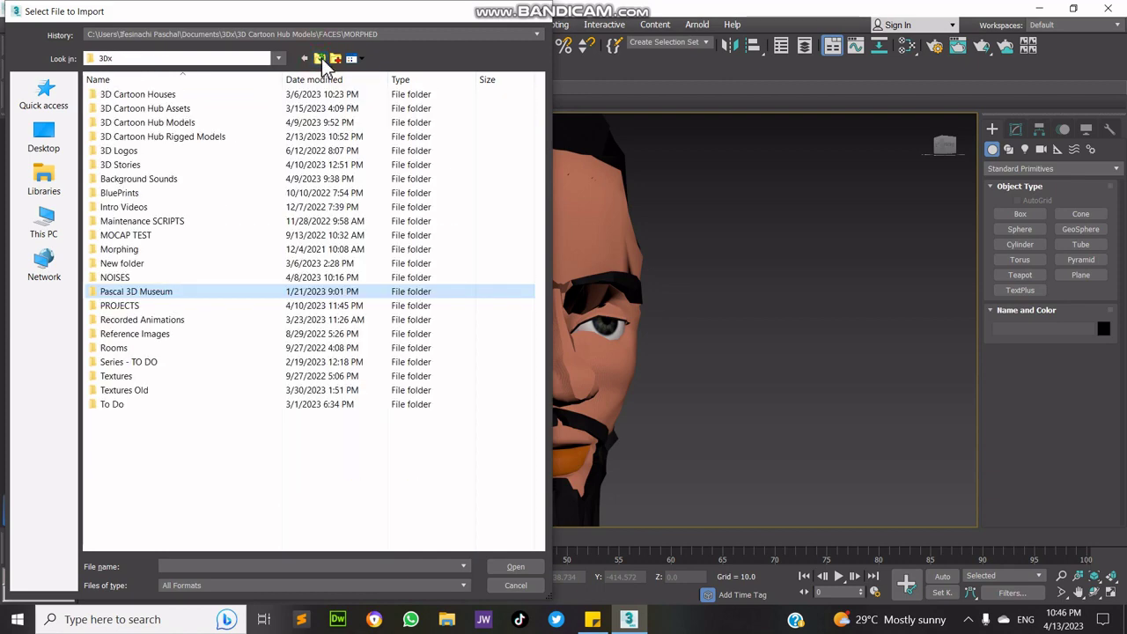
# - Import the Teeth FBX file from the FACES folder of 3D Cartoon Hub Models, keeping the current FBX import settings
pyautogui.doubleClick(176, 122)
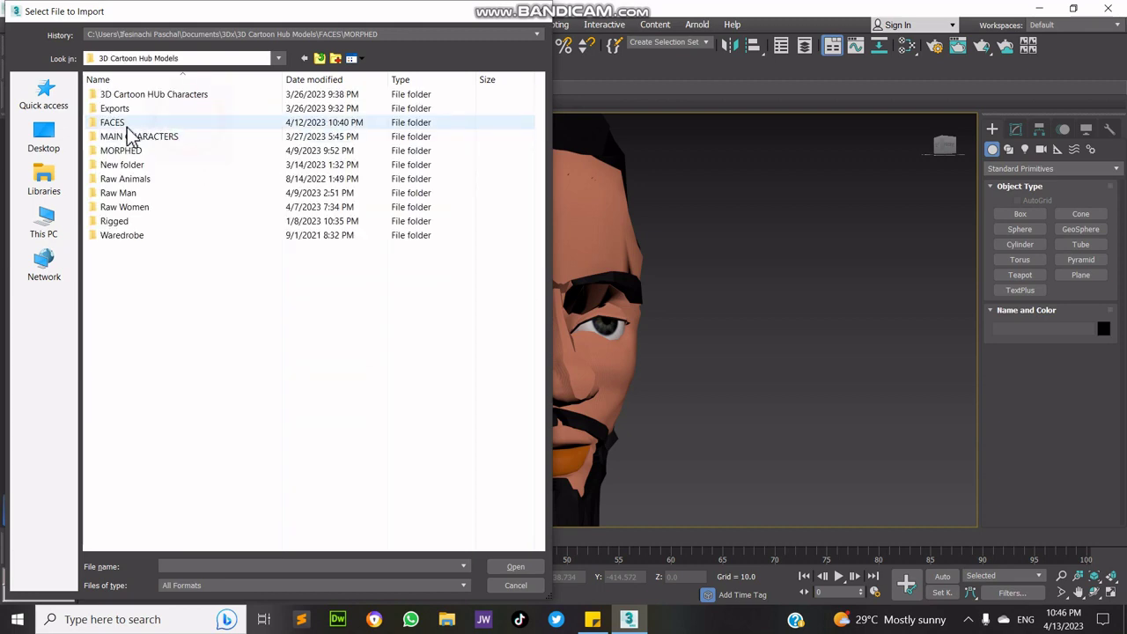
pyautogui.doubleClick(117, 123)
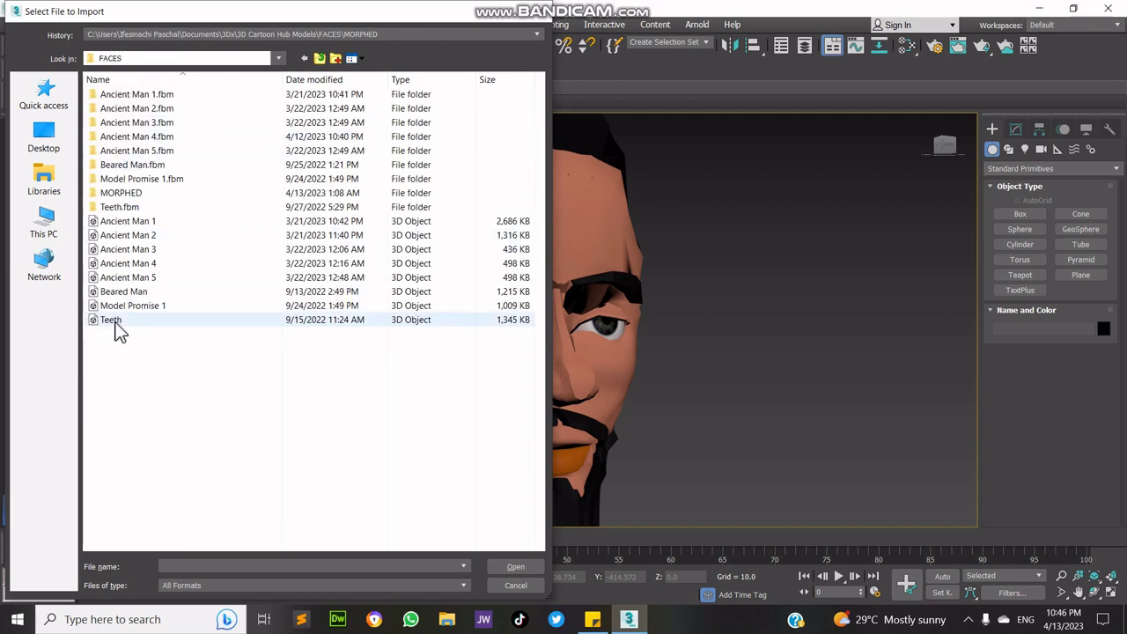
pyautogui.doubleClick(113, 320)
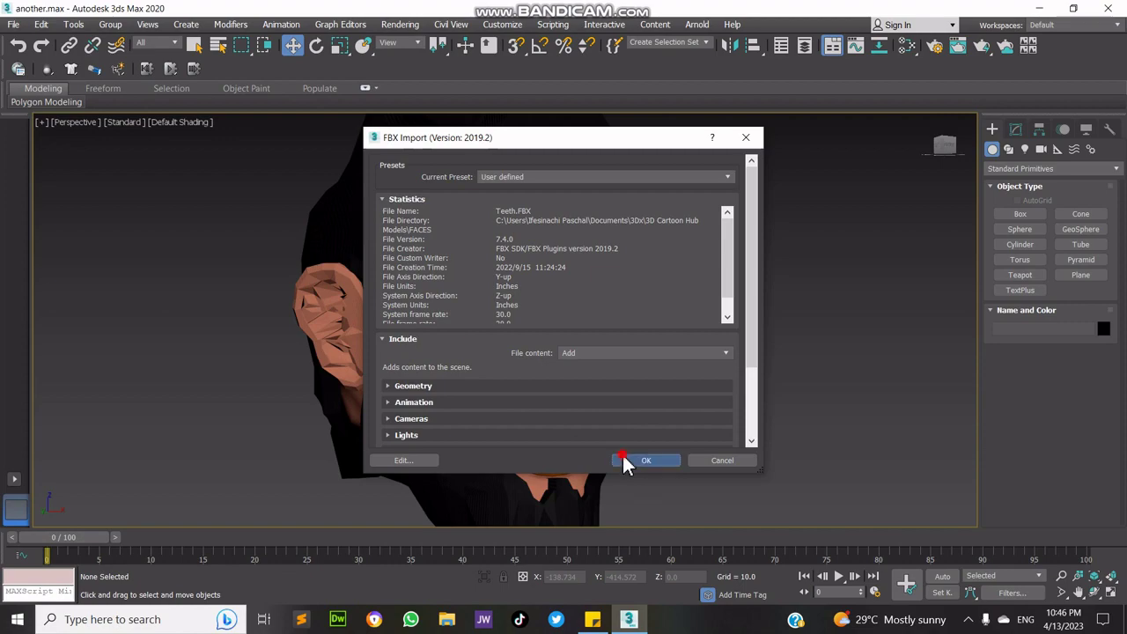
pyautogui.click(623, 462)
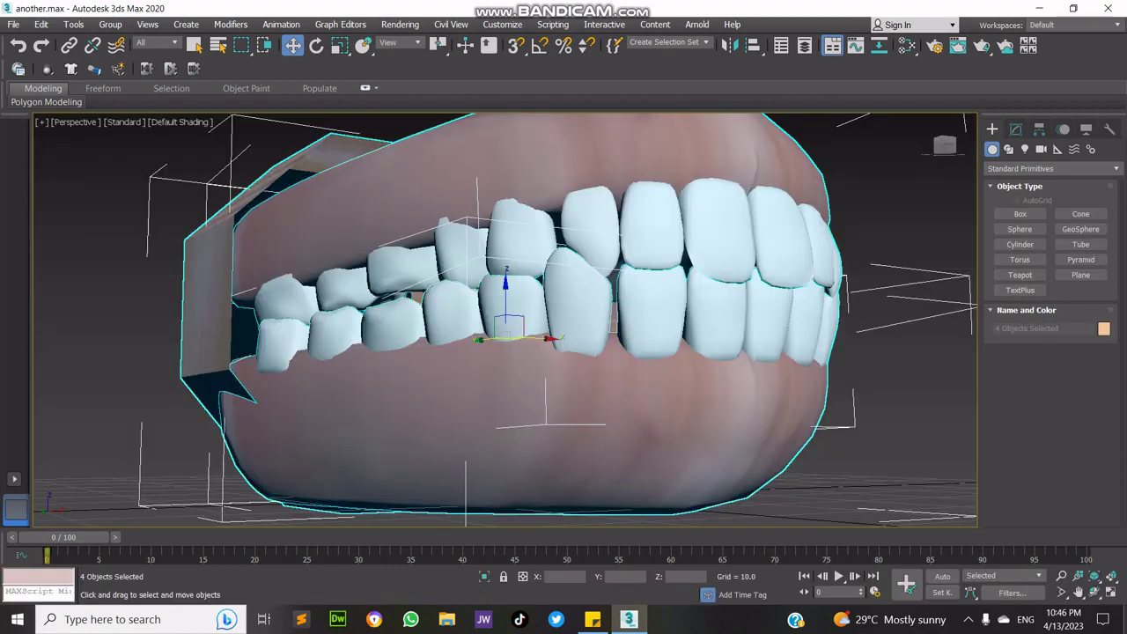
# - Try rotating the upper jaw upward about its pivot to open the teeth, and undo the rotation
pyautogui.click(1095, 592)
pyautogui.moveTo(499, 299); pyautogui.dragTo(519, 357)
pyautogui.scroll(3, 522, 359)
pyautogui.rightClick(534, 362)
pyautogui.click(531, 245)
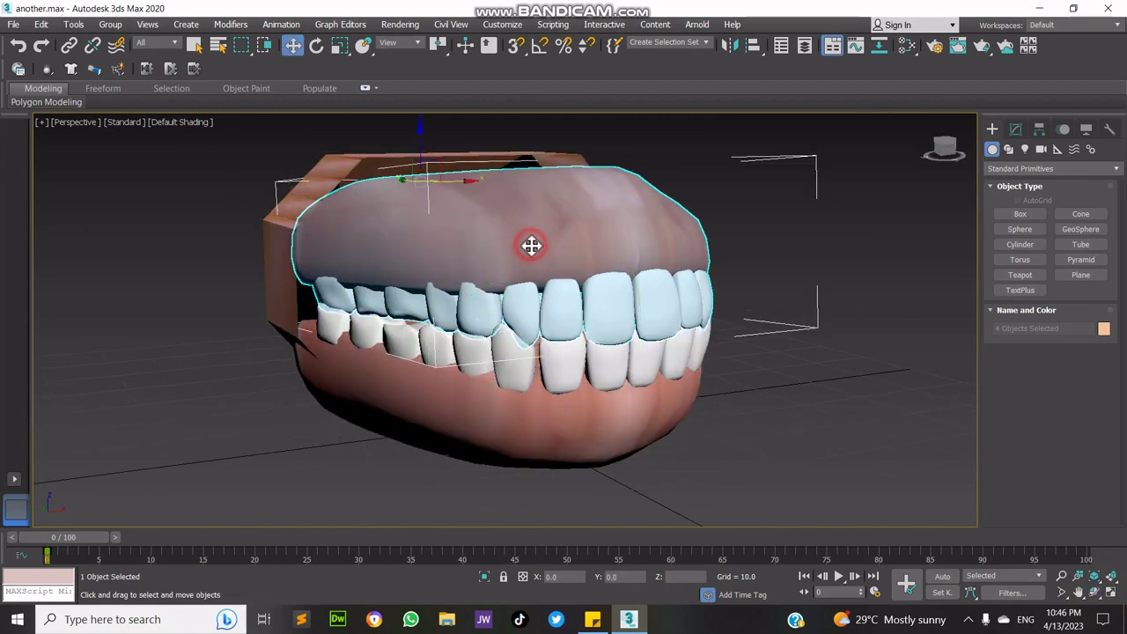
pyautogui.click(317, 46)
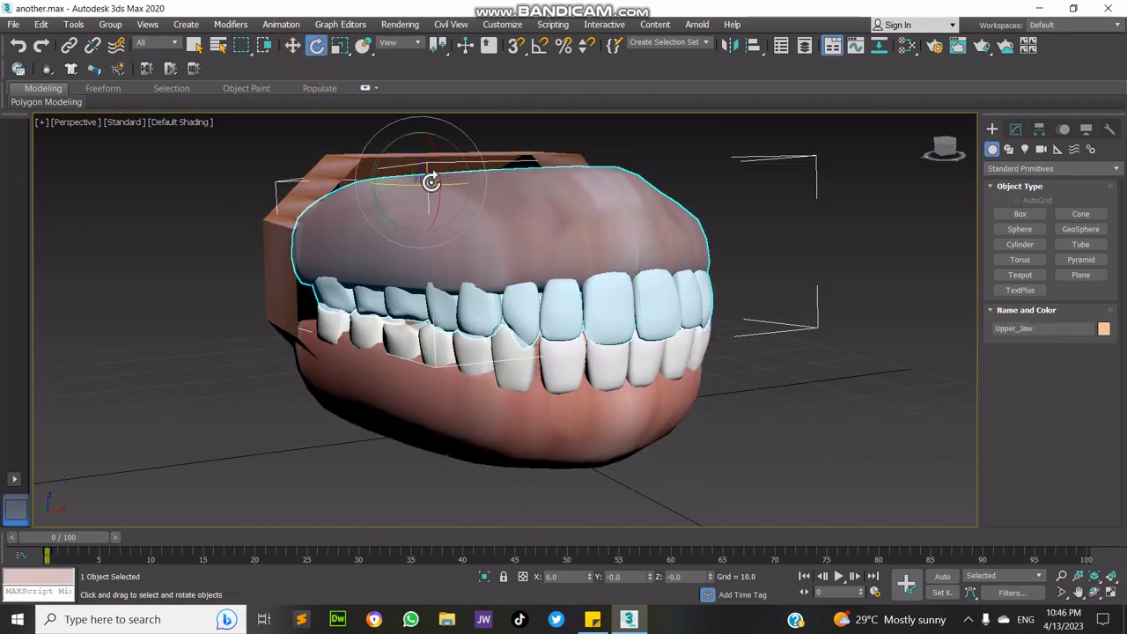
pyautogui.moveTo(440, 175); pyautogui.dragTo(428, 134)
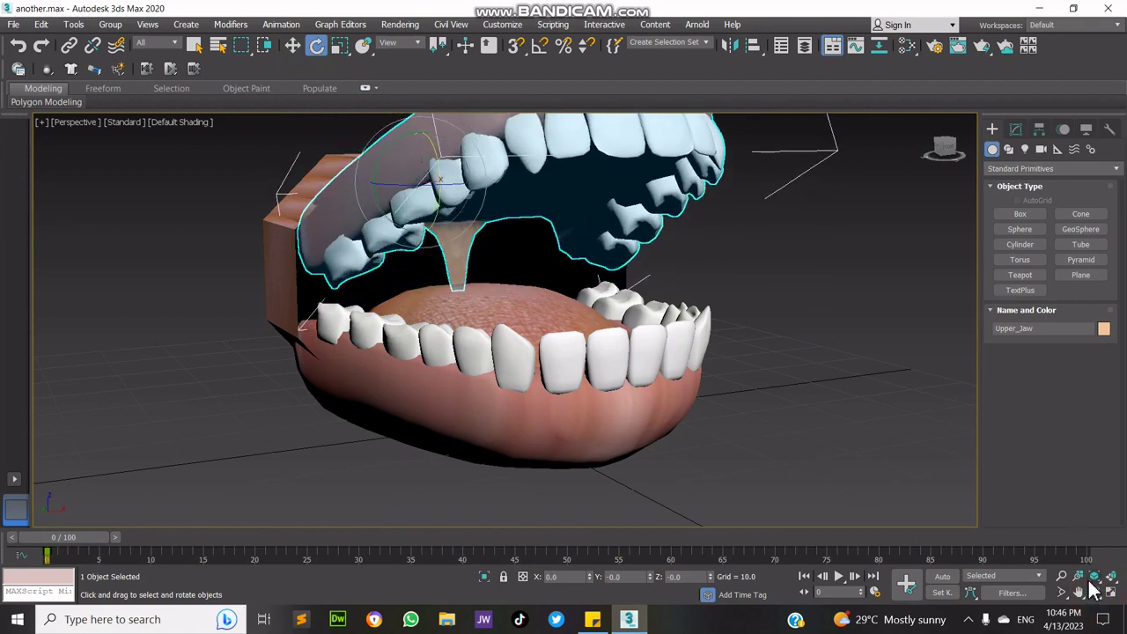
pyautogui.click(1094, 591)
pyautogui.moveTo(525, 307)
pyautogui.mouseDown()
pyautogui.moveTo(415, 307)
pyautogui.moveTo(528, 317)
pyautogui.mouseUp()
pyautogui.hotkey('ctrl', 'z')
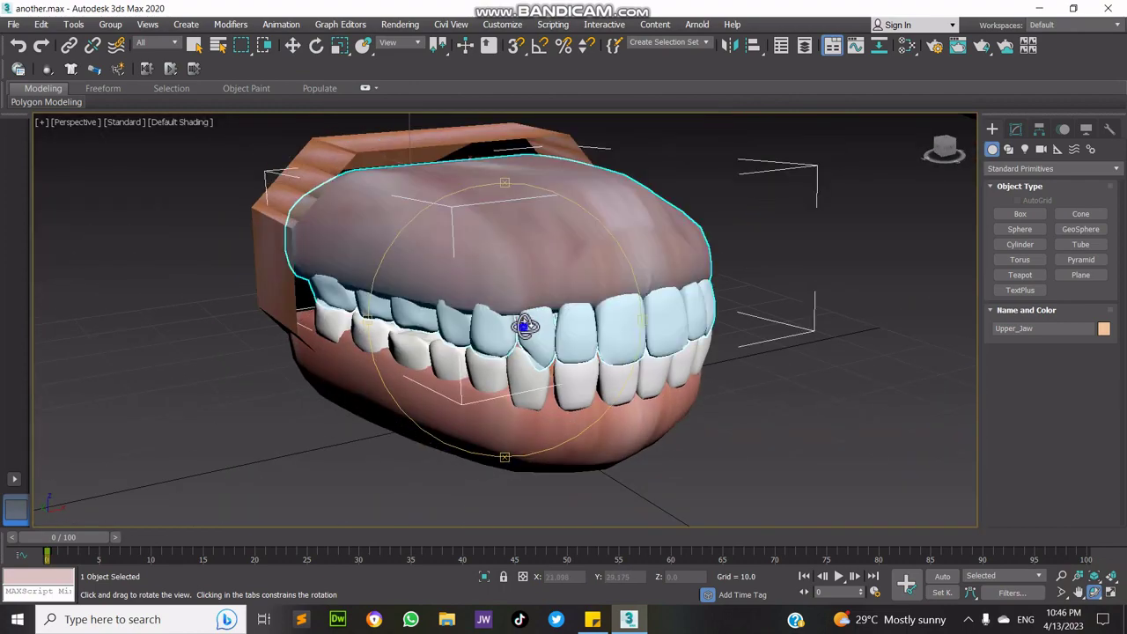
# - Select the upper jaw, lower jaw and tongue together, without the throat piece, and move them onto the bearded head
pyautogui.press('e')
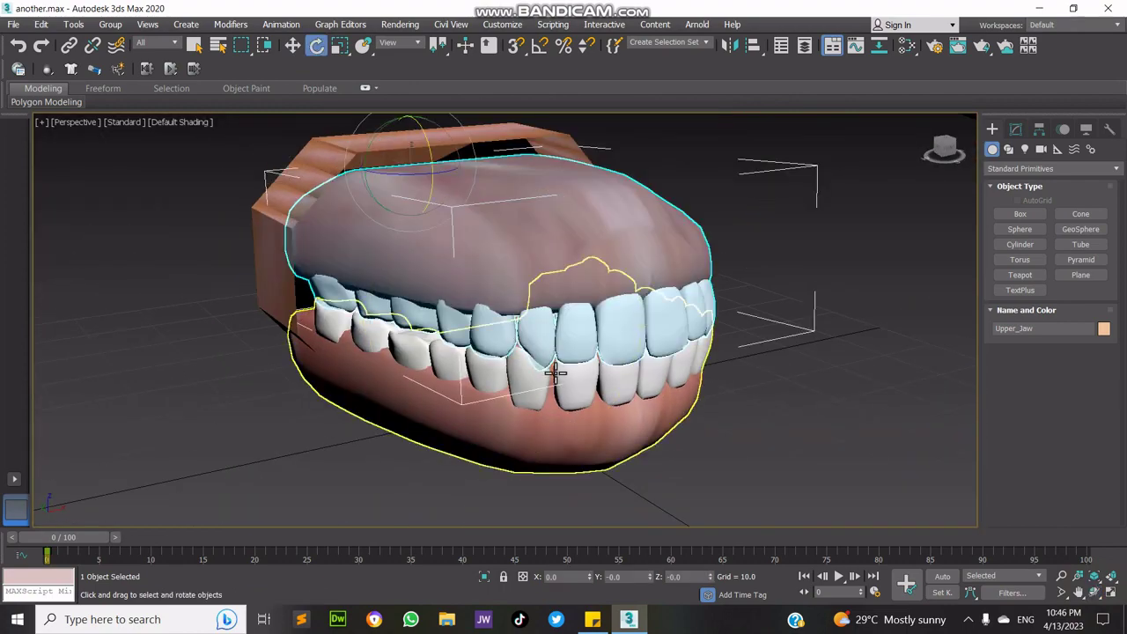
pyautogui.keyDown('ctrl'); pyautogui.click(552, 367); pyautogui.keyUp('ctrl')
pyautogui.keyDown('ctrl'); pyautogui.click(544, 406); pyautogui.keyUp('ctrl')
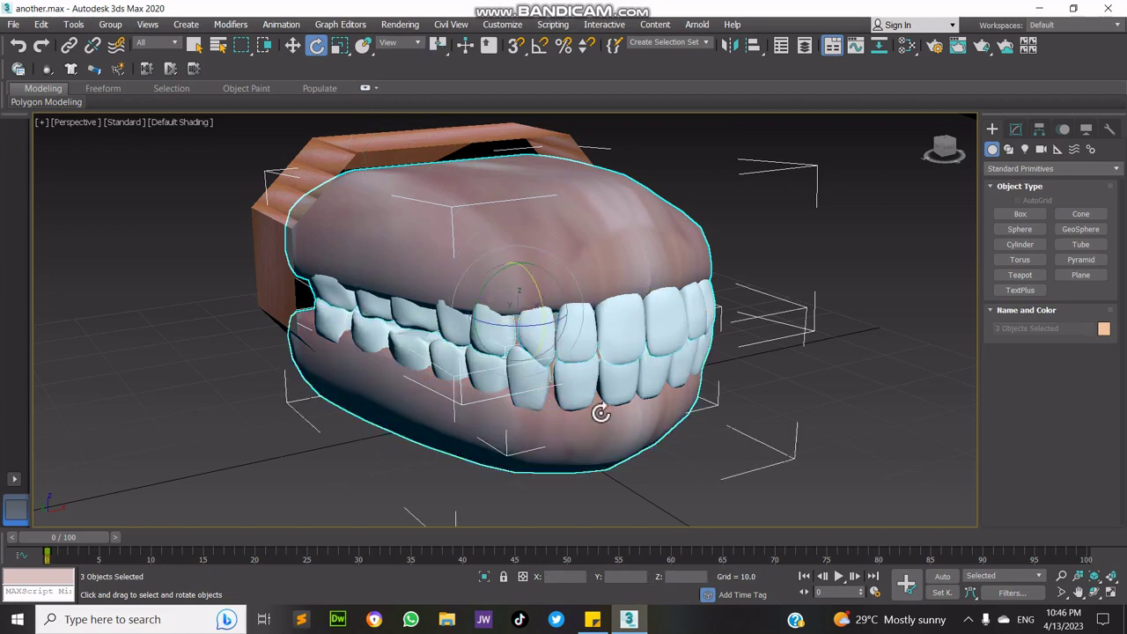
pyautogui.scroll(-3, 600, 411)
pyautogui.click(292, 46)
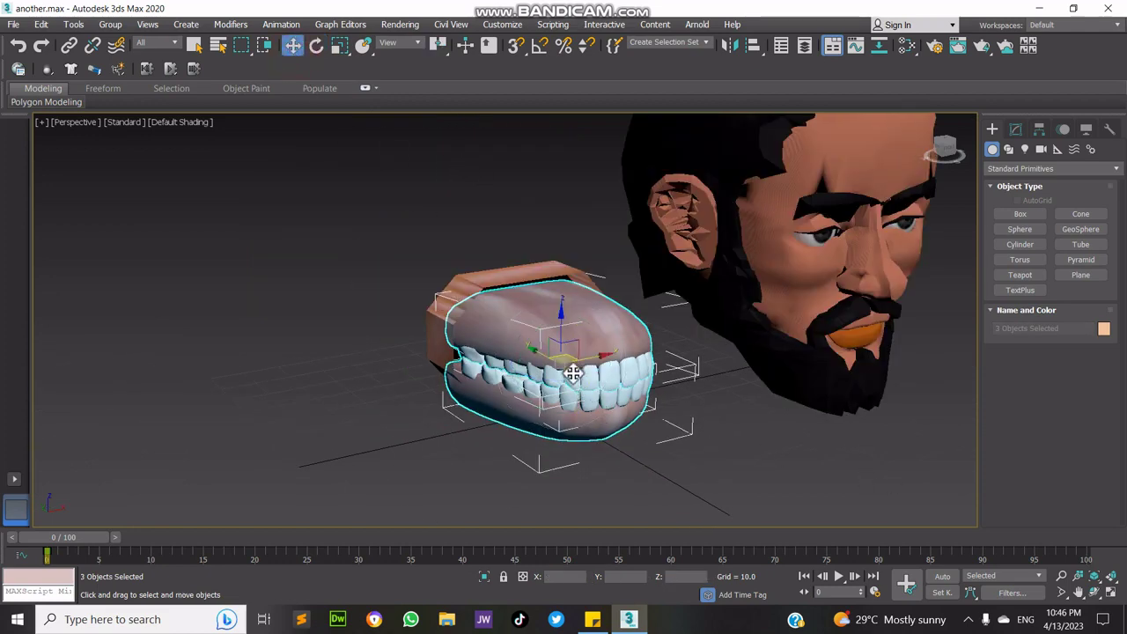
pyautogui.moveTo(552, 343); pyautogui.dragTo(775, 262)
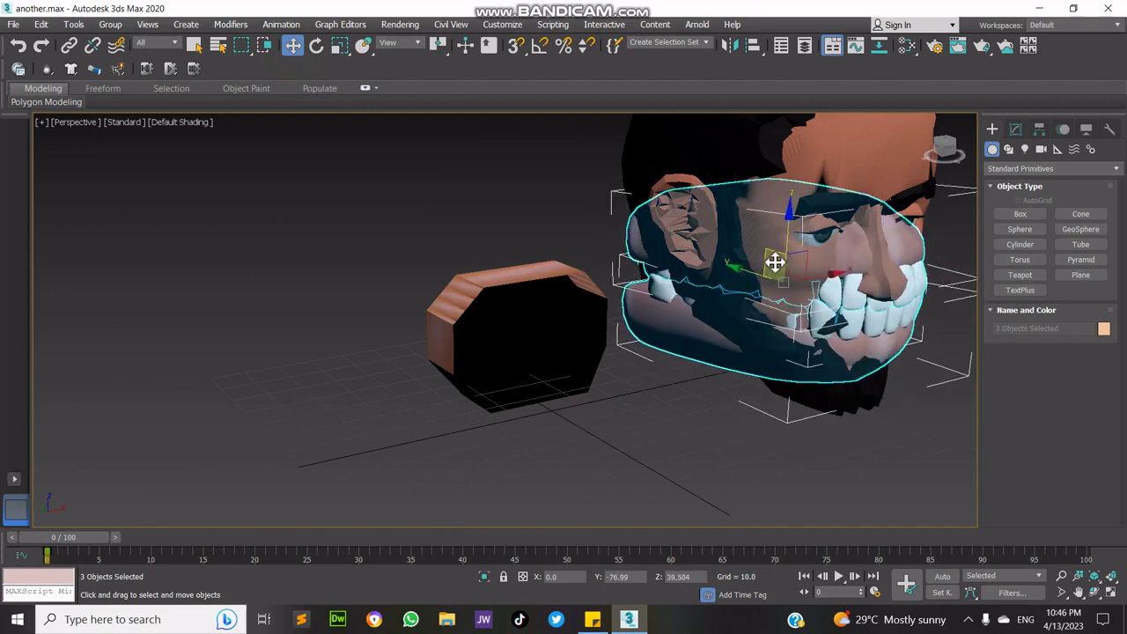
pyautogui.click(1094, 579)
pyautogui.scroll(-3, 464, 262)
pyautogui.scroll(-2, 465, 261)
pyautogui.click(452, 256)
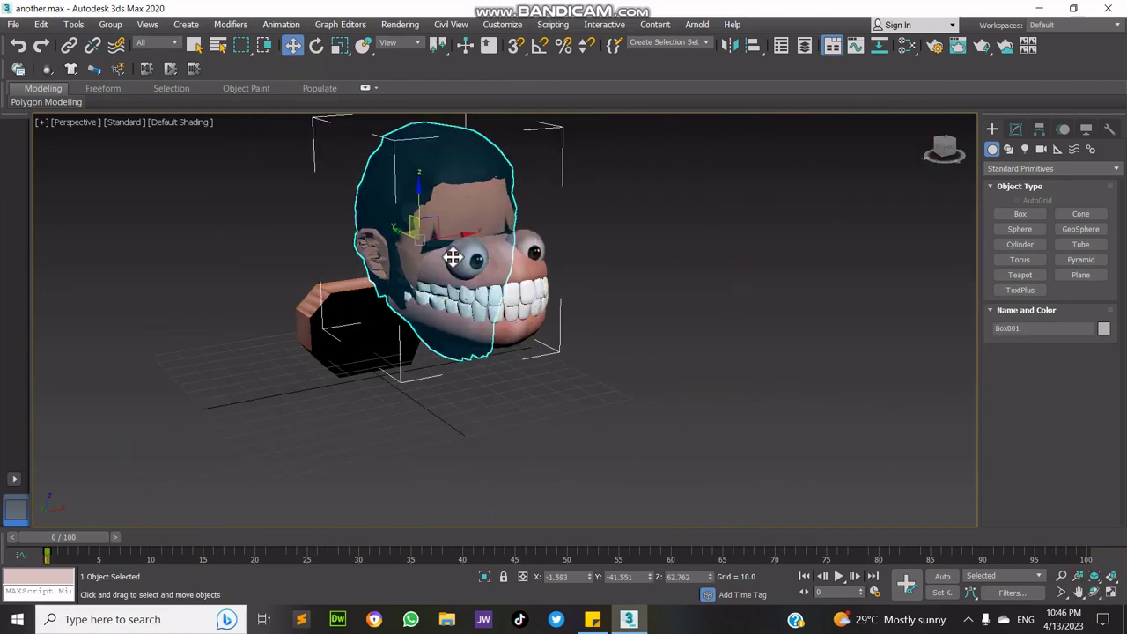
pyautogui.hotkey('ctrl', 'z')
pyautogui.hotkey('ctrl', 'z')
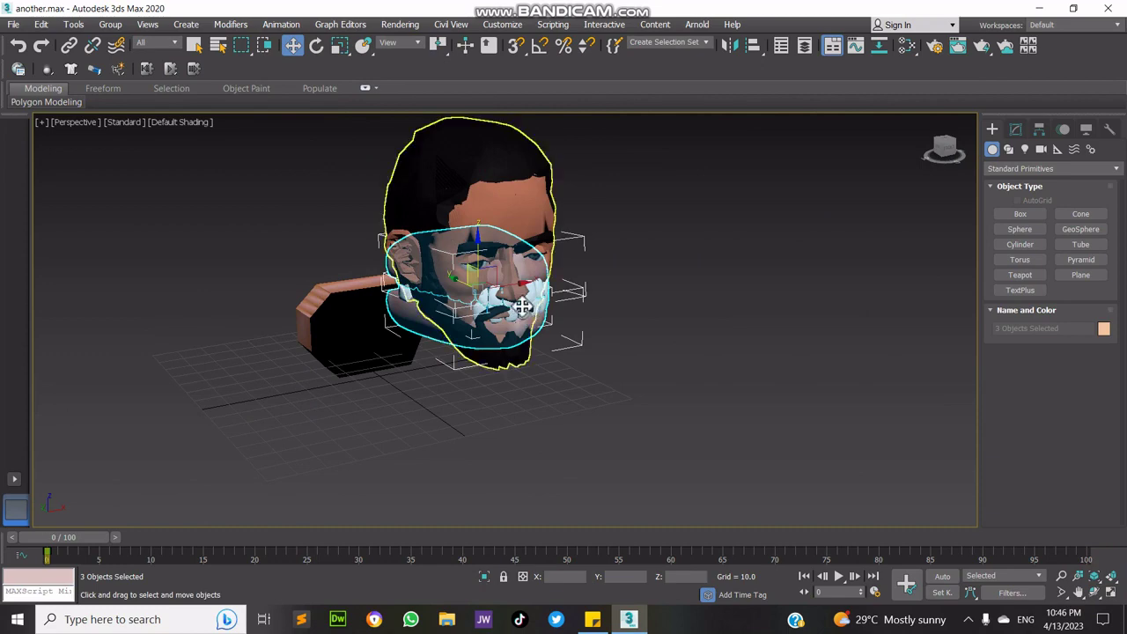
# - Scale the selected jaws and tongue down uniformly to roughly half their size, and show the model in all four views
pyautogui.scroll(3, 523, 304)
pyautogui.click(340, 45)
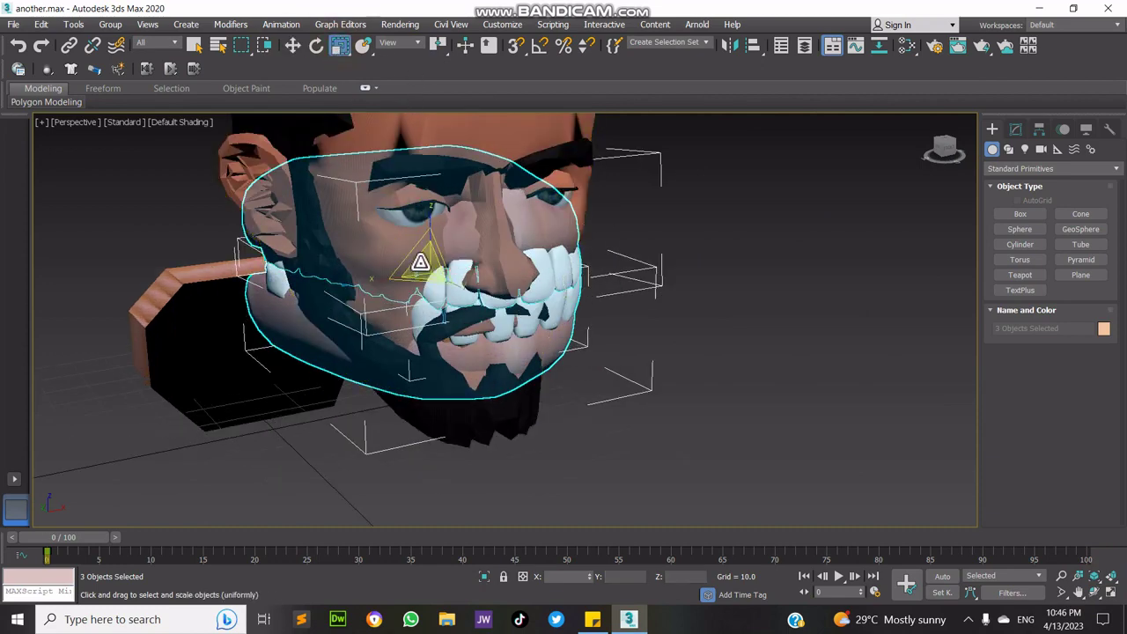
pyautogui.moveTo(418, 262); pyautogui.dragTo(445, 323)
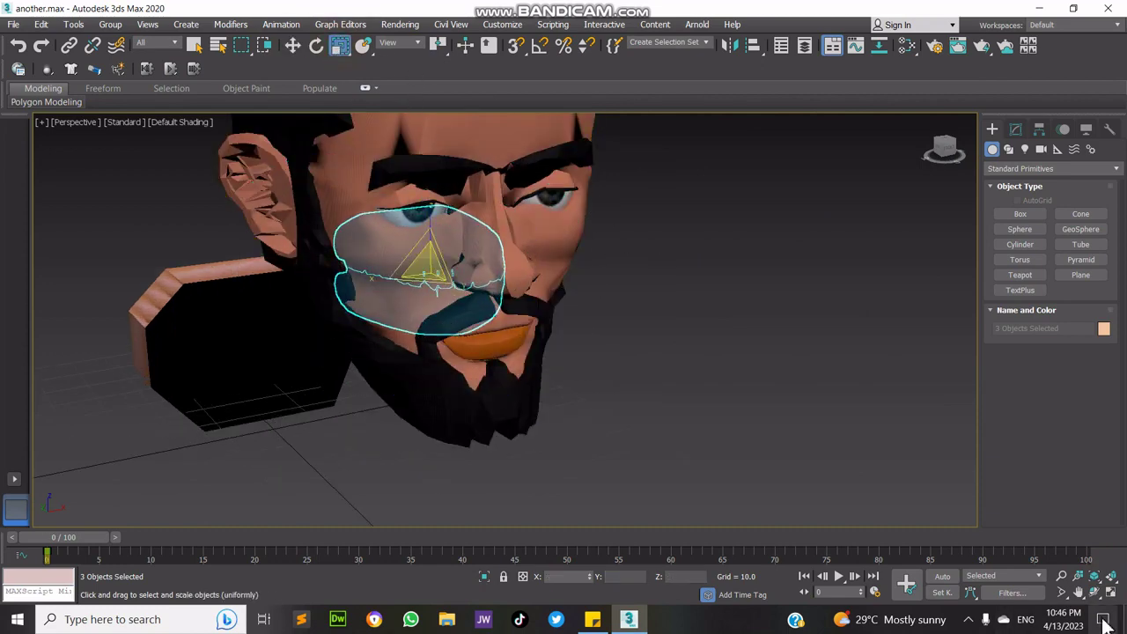
pyautogui.click(1112, 593)
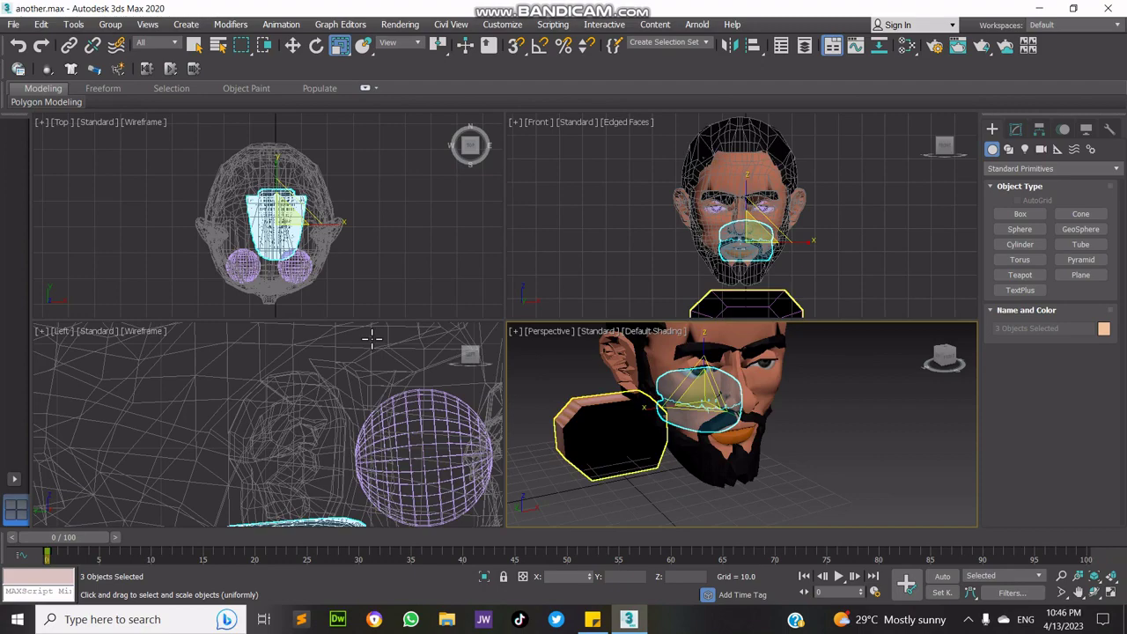
# - Move the selected jaws and tongue forward in the Left view so the teeth sit just behind the lips
pyautogui.click(1113, 593)
pyautogui.click(1095, 592)
pyautogui.click(1079, 592)
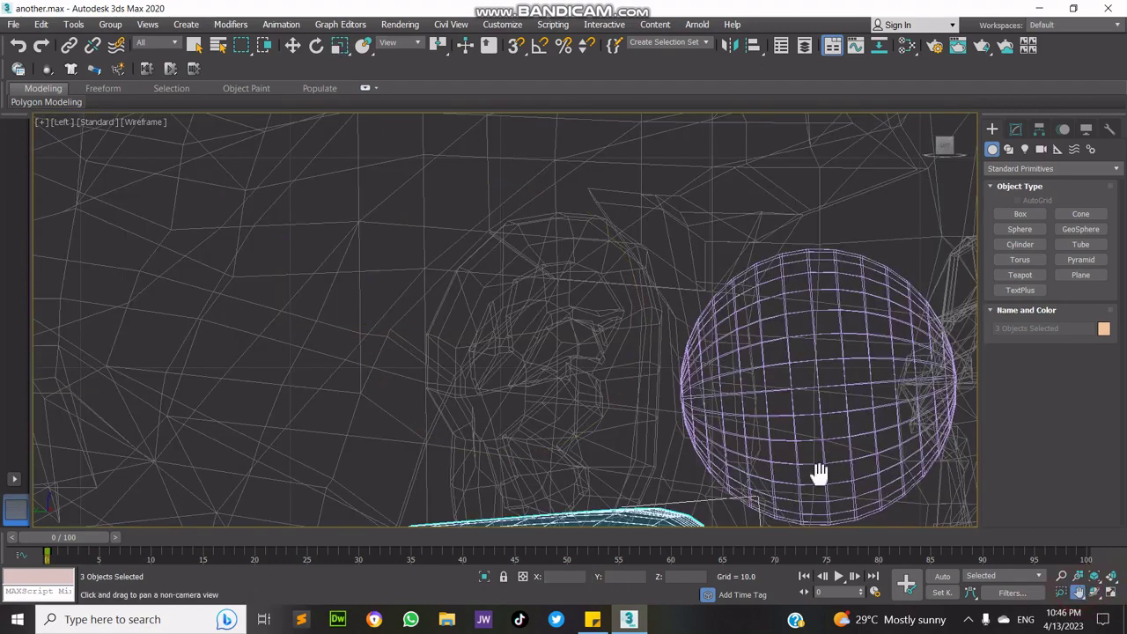
pyautogui.scroll(-2, 797, 489)
pyautogui.moveTo(796, 491); pyautogui.dragTo(612, 292)
pyautogui.scroll(-2, 611, 292)
pyautogui.moveTo(622, 345); pyautogui.dragTo(623, 325)
pyautogui.rightClick(624, 327)
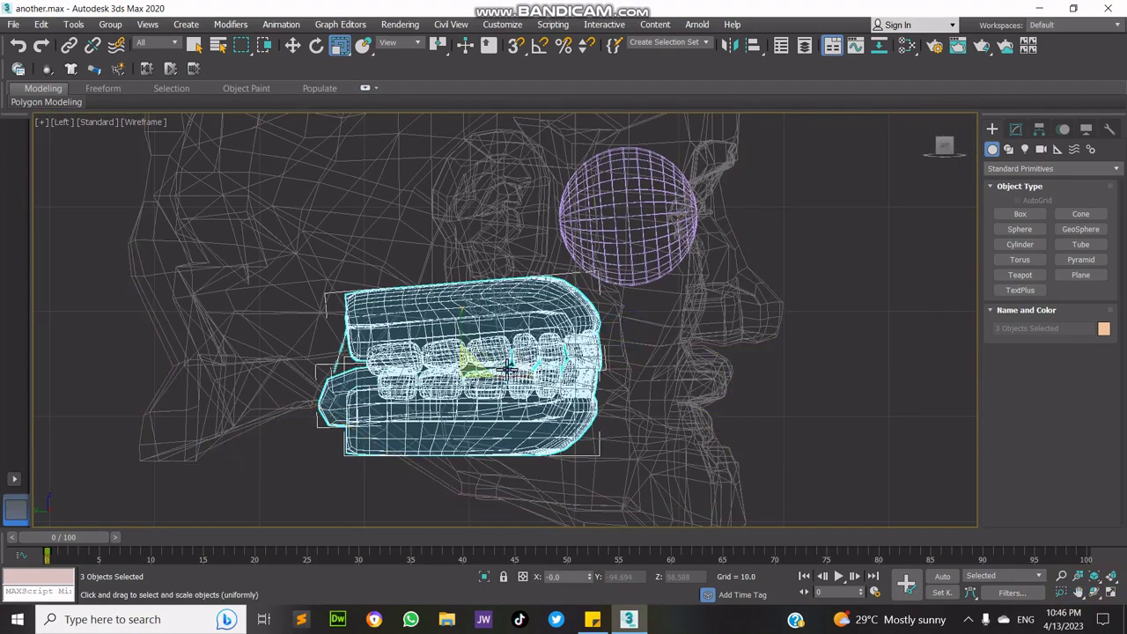
pyautogui.rightClick(477, 310)
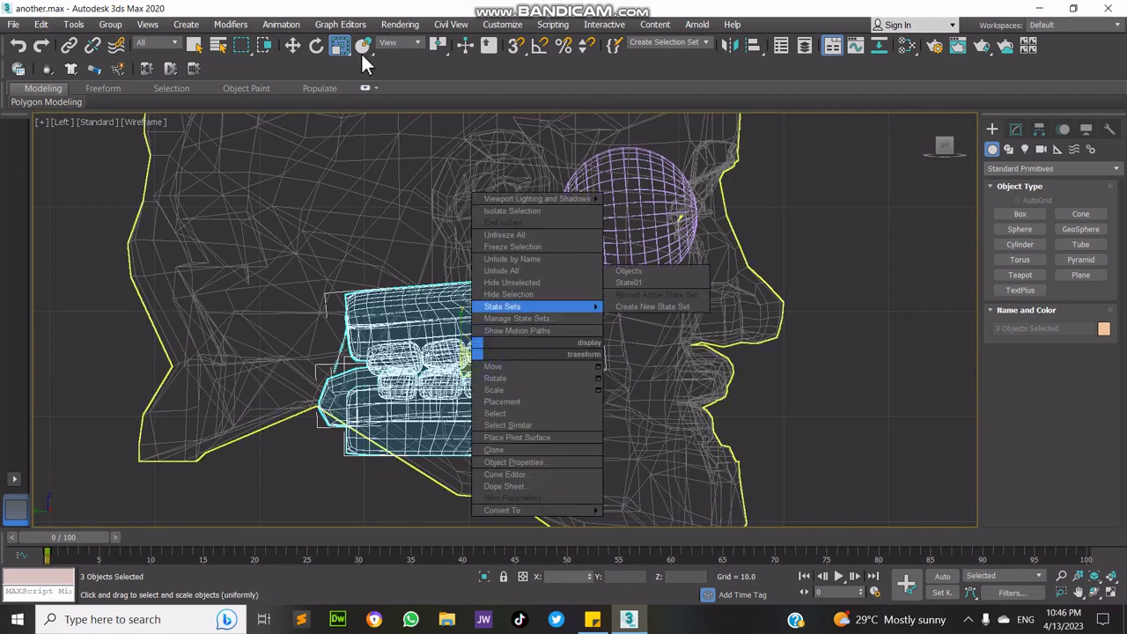
pyautogui.click(293, 45)
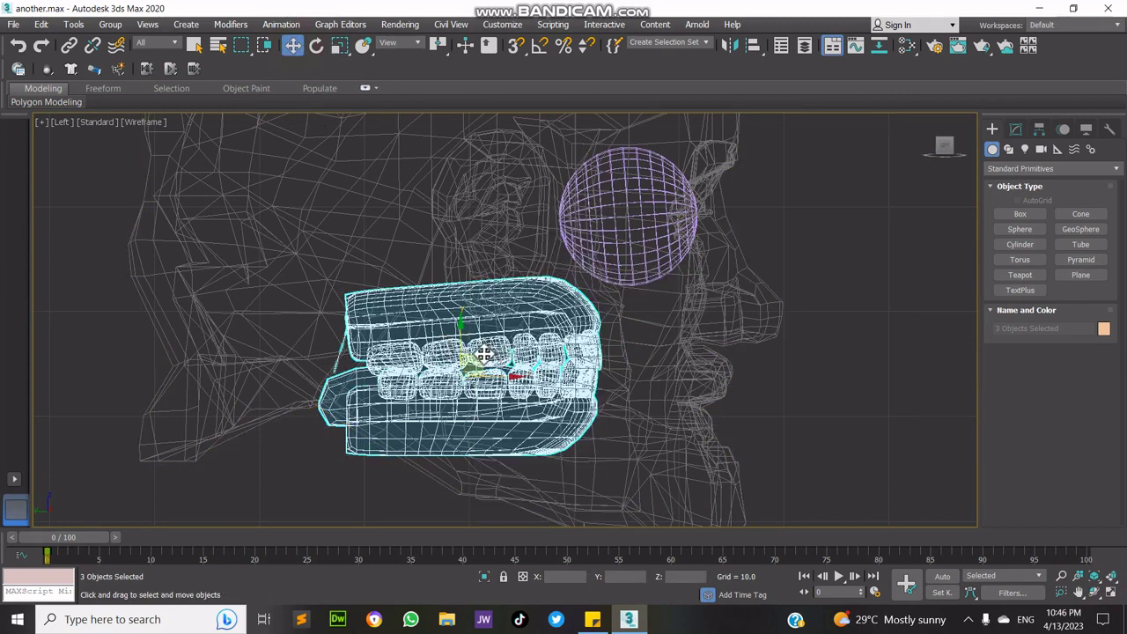
pyautogui.moveTo(500, 353); pyautogui.dragTo(548, 362)
# - Shift the jaws and tongue slightly sideways in the Top view to center them within the head
pyautogui.click(1113, 597)
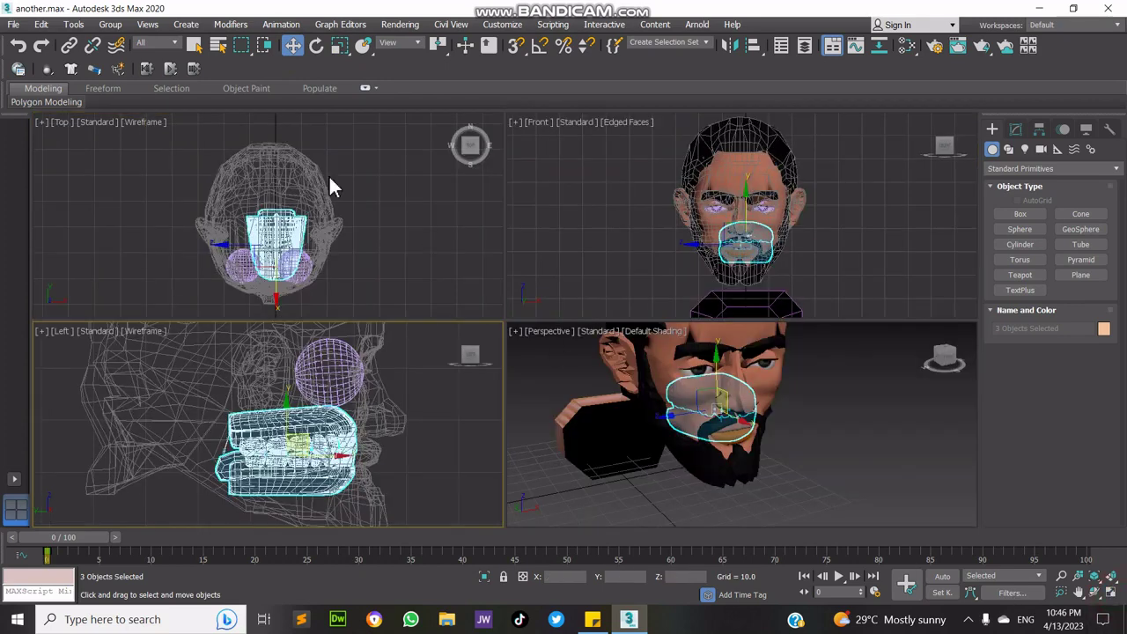
pyautogui.rightClick(327, 181)
pyautogui.moveTo(313, 245); pyautogui.dragTo(305, 246)
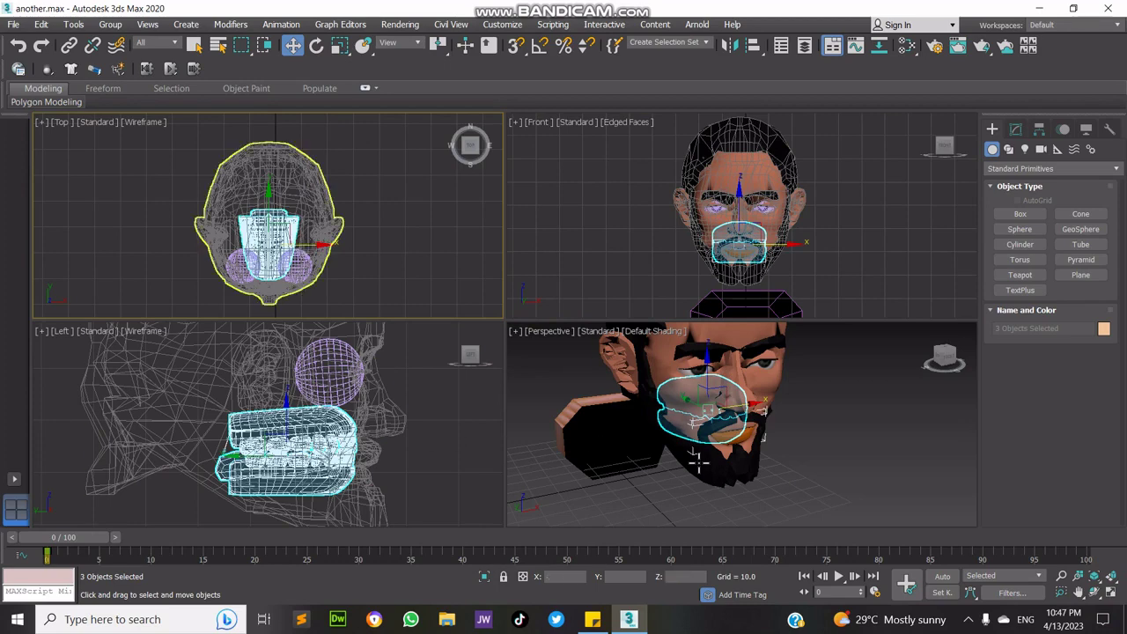
# - Scale the jaws and tongue up slightly and uniformly in the Perspective view so they fill the mouth opening
pyautogui.rightClick(697, 459)
pyautogui.click(1112, 596)
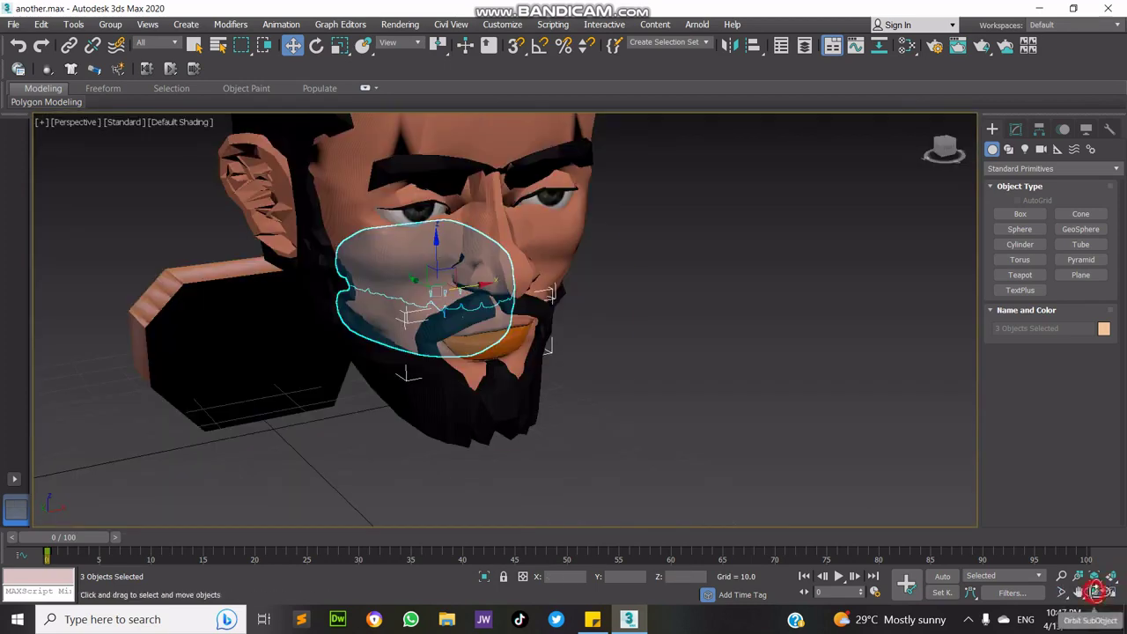
pyautogui.click(1095, 592)
pyautogui.moveTo(423, 271)
pyautogui.mouseDown()
pyautogui.moveTo(427, 253)
pyautogui.moveTo(400, 250)
pyautogui.moveTo(441, 253)
pyautogui.moveTo(444, 266)
pyautogui.mouseUp()
pyautogui.press('w')
pyautogui.click(1095, 592)
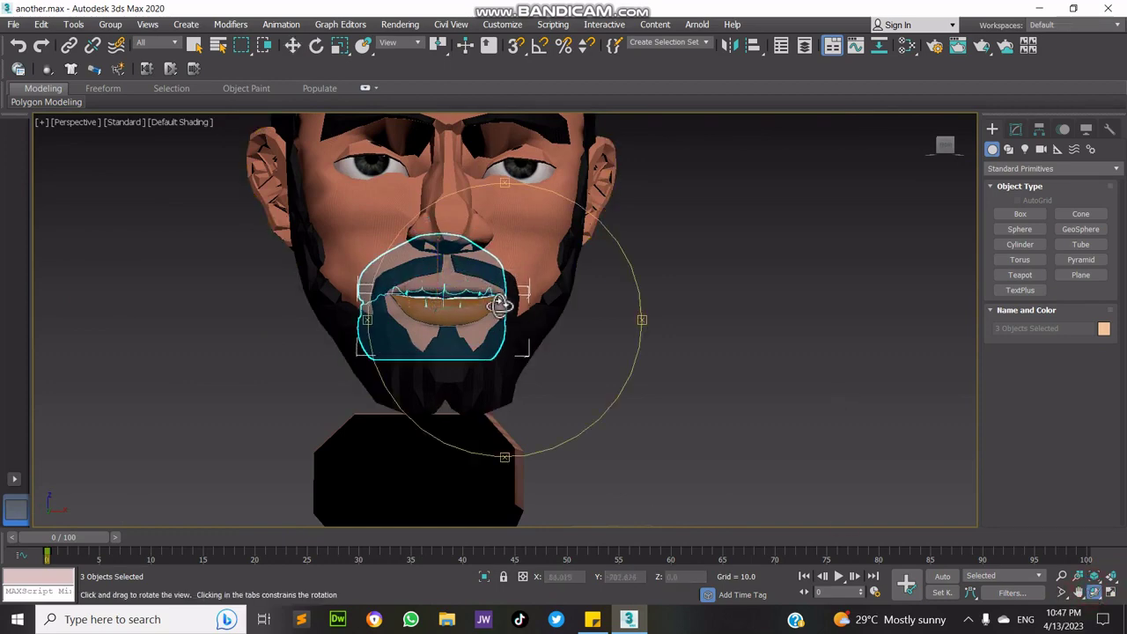
pyautogui.moveTo(503, 304)
pyautogui.mouseDown()
pyautogui.moveTo(478, 322)
pyautogui.moveTo(515, 331)
pyautogui.moveTo(584, 305)
pyautogui.moveTo(614, 317)
pyautogui.moveTo(521, 310)
pyautogui.moveTo(496, 320)
pyautogui.mouseUp()
pyautogui.click(340, 45)
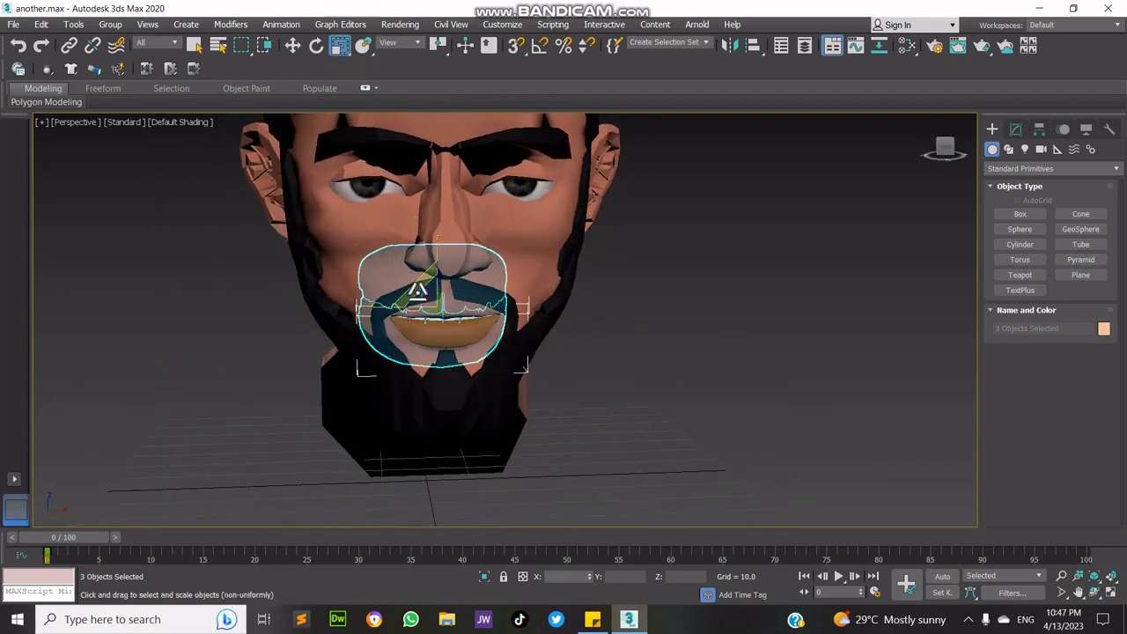
pyautogui.moveTo(431, 297); pyautogui.dragTo(433, 288)
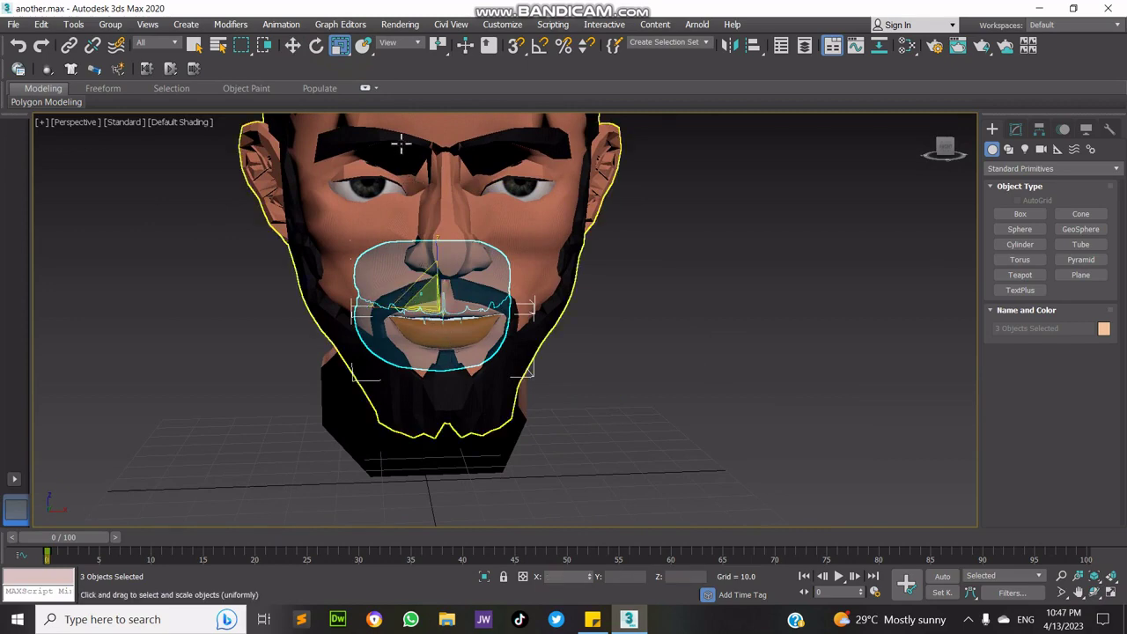
pyautogui.click(294, 45)
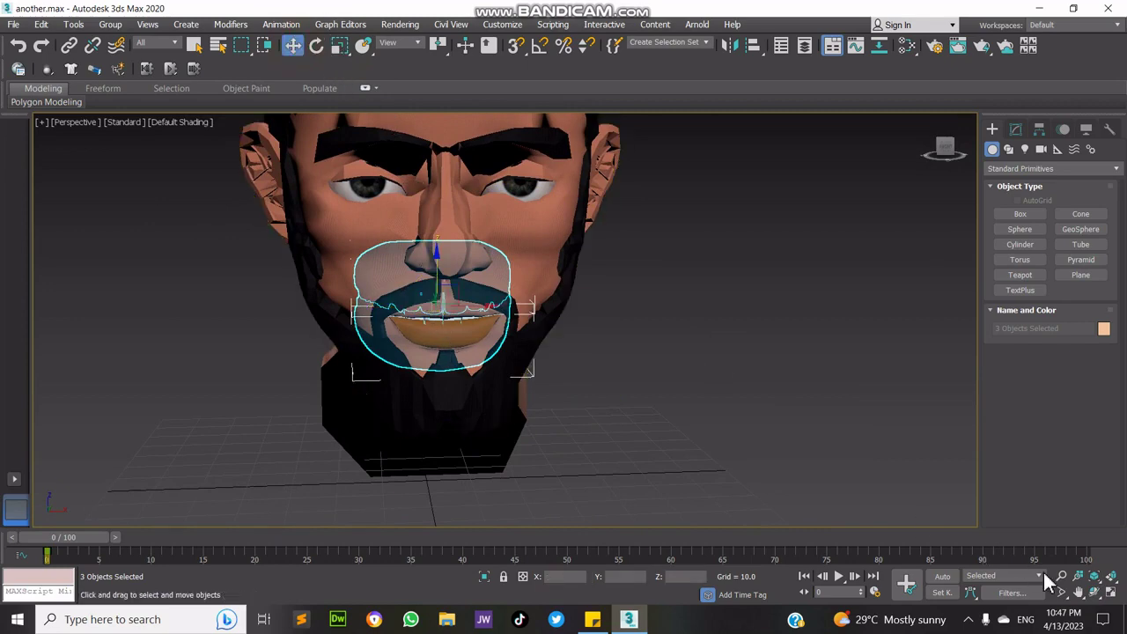
# - Delete the black throat piece hanging below the bearded head
pyautogui.click(1094, 592)
pyautogui.moveTo(448, 272)
pyautogui.mouseDown()
pyautogui.moveTo(516, 280)
pyautogui.moveTo(456, 257)
pyautogui.moveTo(526, 270)
pyautogui.moveTo(506, 261)
pyautogui.moveTo(435, 279)
pyautogui.moveTo(435, 268)
pyautogui.mouseUp()
pyautogui.rightClick(436, 269)
pyautogui.scroll(-3, 435, 269)
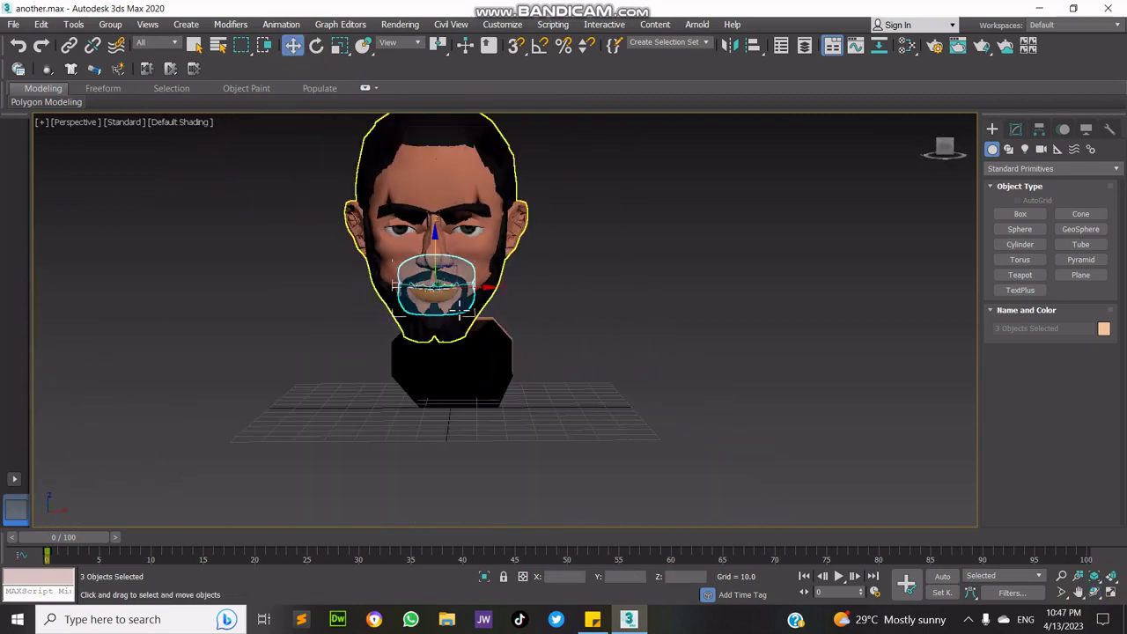
pyautogui.click(467, 364)
pyautogui.press('Delete')
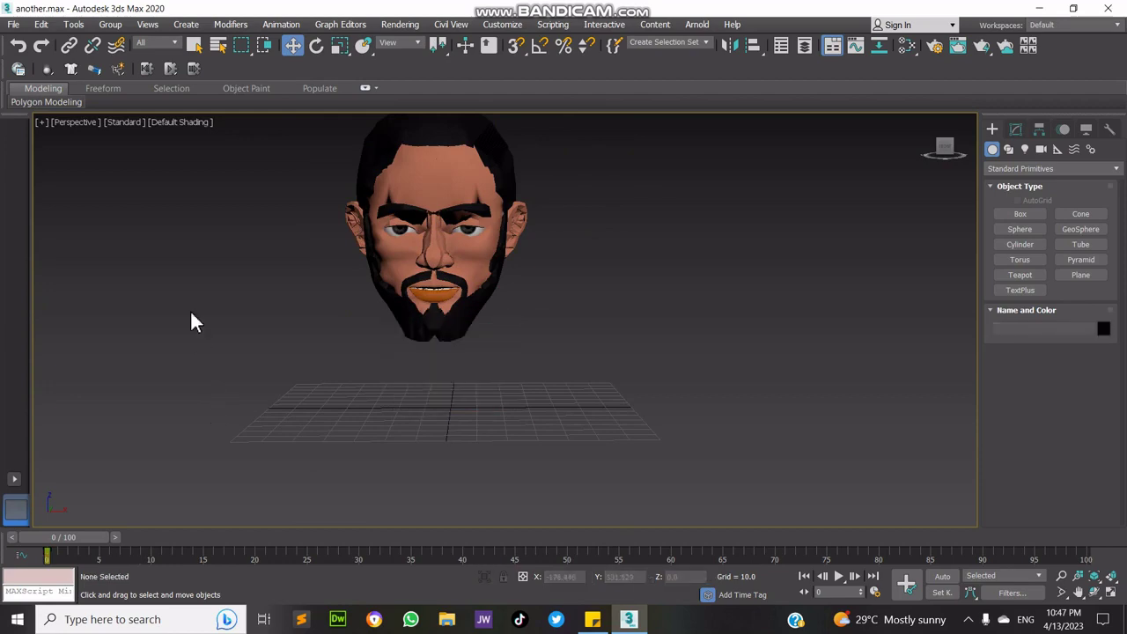
# - Select the head together with its eyes, jaws and tongue in the enlarged Front view
pyautogui.scroll(-3, 281, 257)
pyautogui.moveTo(400, 300); pyautogui.dragTo(400, 299)
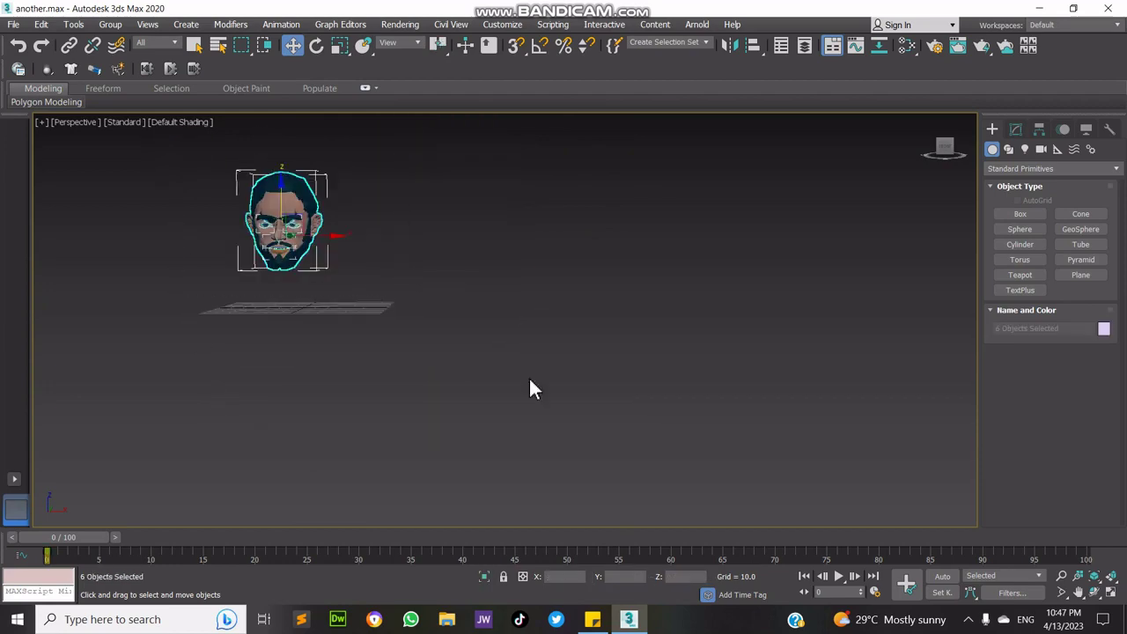
pyautogui.click(1112, 602)
pyautogui.rightClick(797, 260)
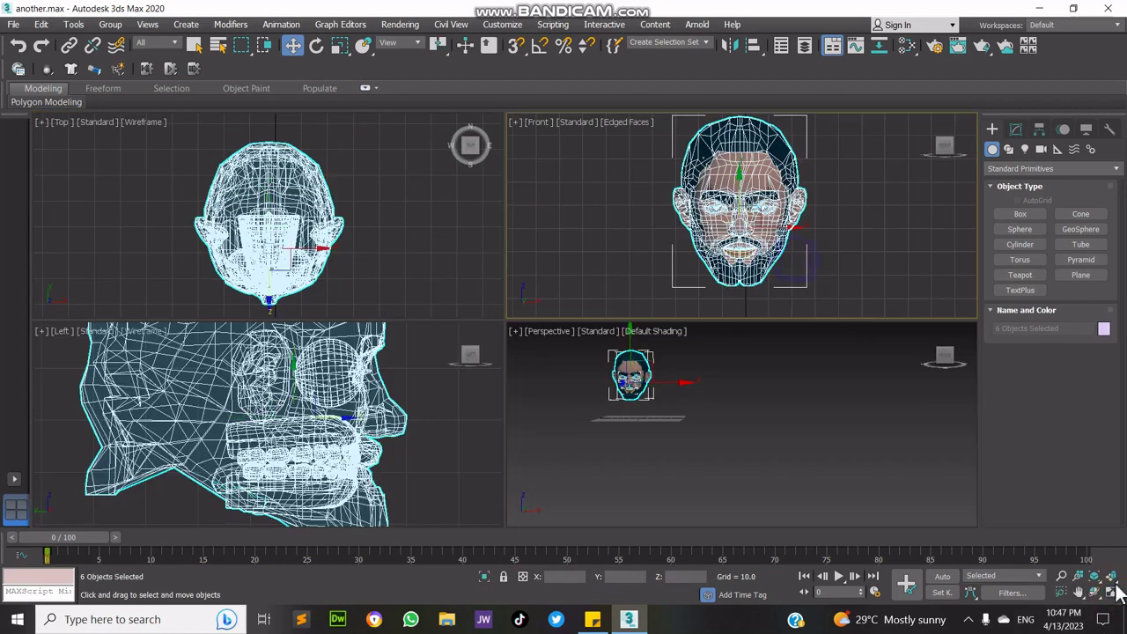
pyautogui.click(1102, 599)
pyautogui.moveTo(748, 365); pyautogui.dragTo(782, 493)
pyautogui.hotkey('ctrl', 'z')
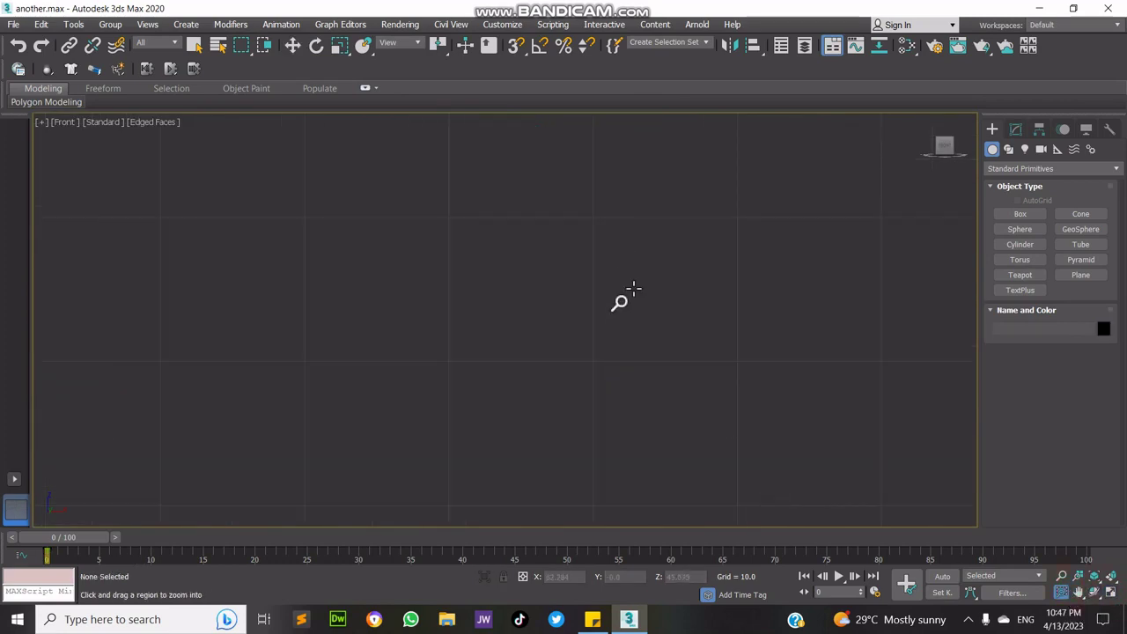
pyautogui.scroll(-3, 635, 290)
pyautogui.scroll(-4, 496, 296)
pyautogui.rightClick(465, 276)
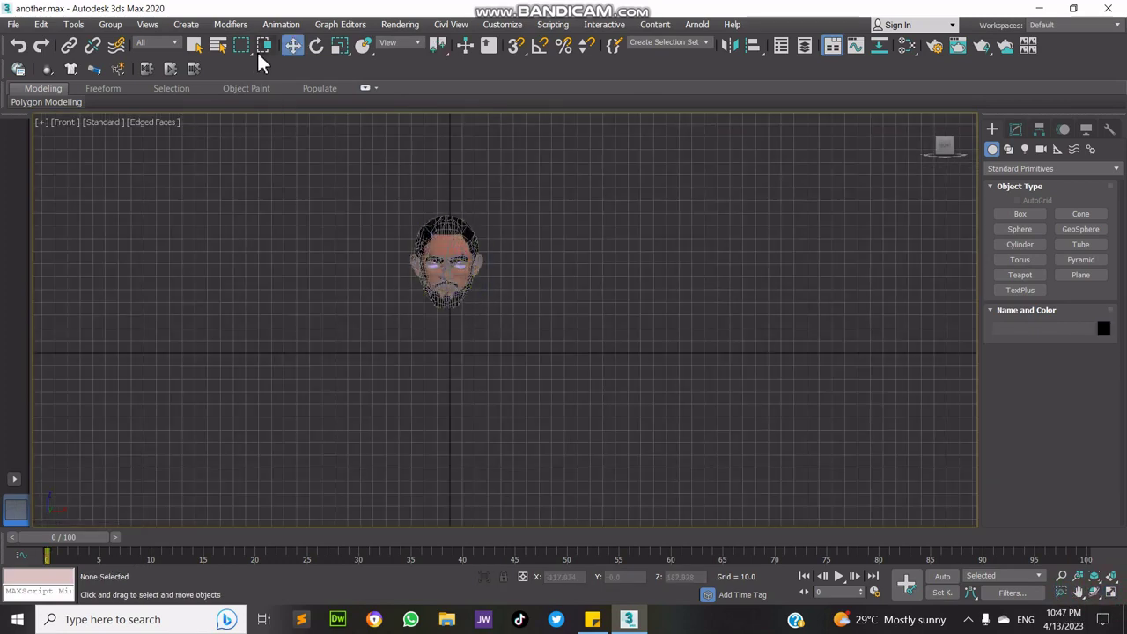
pyautogui.hotkey('ctrl', 'a')
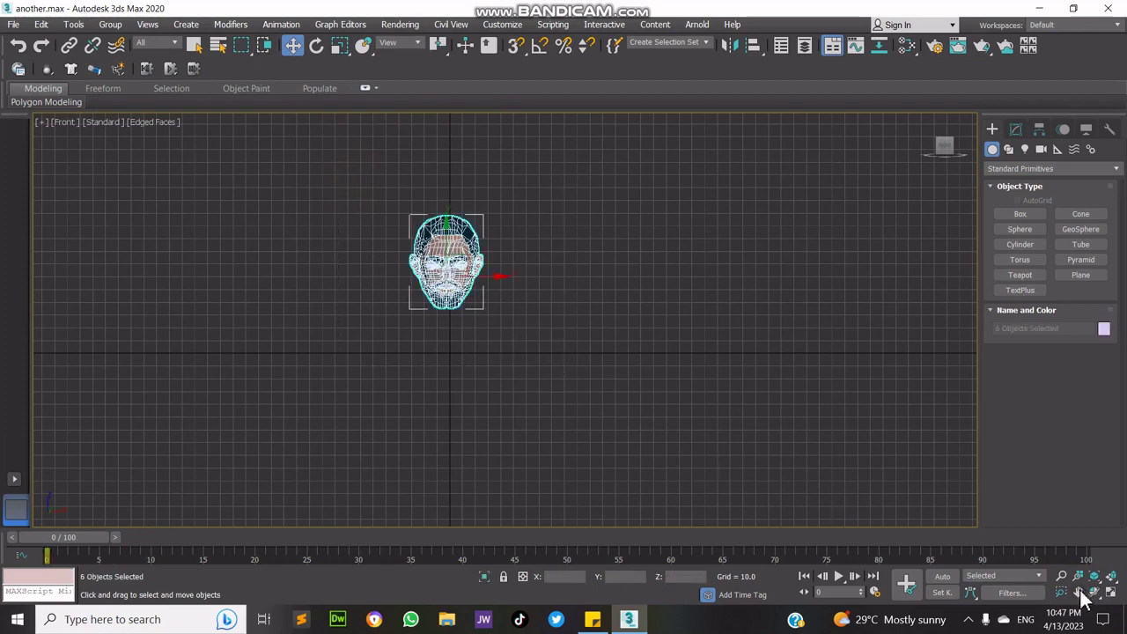
# - Clone the selected head and its parts to an empty area up and to the left of the original
pyautogui.click(1079, 592)
pyautogui.moveTo(415, 202); pyautogui.dragTo(536, 382)
pyautogui.rightClick(662, 456)
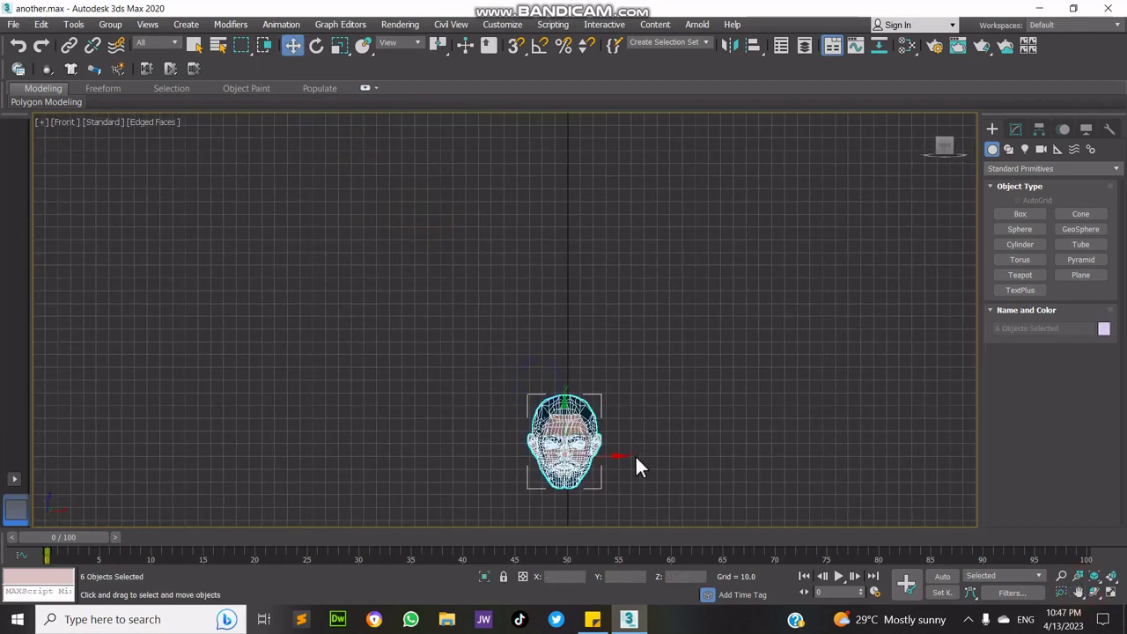
pyautogui.moveTo(593, 438)
pyautogui.keyDown('shift'); pyautogui.mouseDown()
pyautogui.moveTo(268, 236)
pyautogui.moveTo(141, 206)
pyautogui.mouseUp(); pyautogui.keyUp('shift')
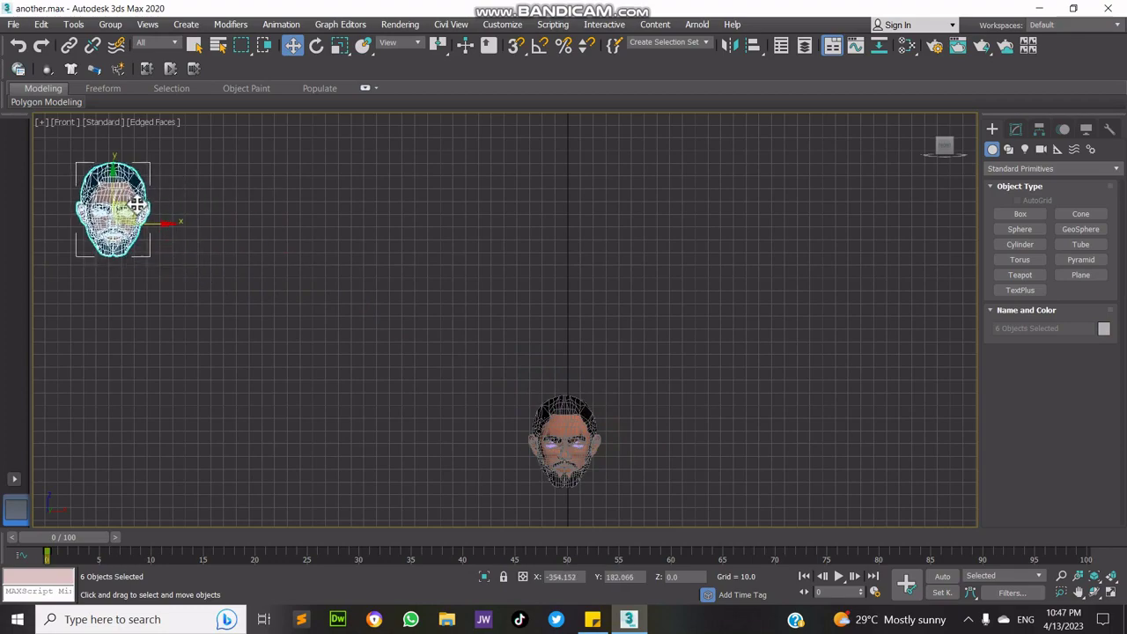
pyautogui.click(560, 371)
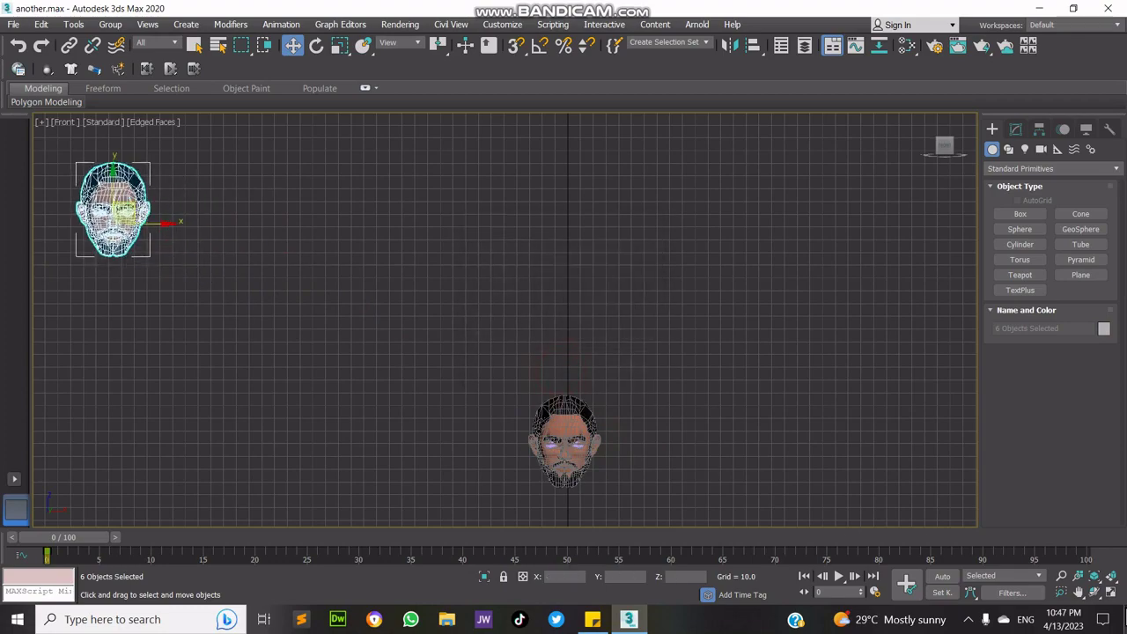
# - Select only the face mesh of the cloned head, leaving out its eyes, jaws and tongue
pyautogui.click(1079, 593)
pyautogui.moveTo(61, 156)
pyautogui.mouseDown()
pyautogui.moveTo(417, 285)
pyautogui.moveTo(393, 270)
pyautogui.mouseUp()
pyautogui.scroll(5, 493, 319)
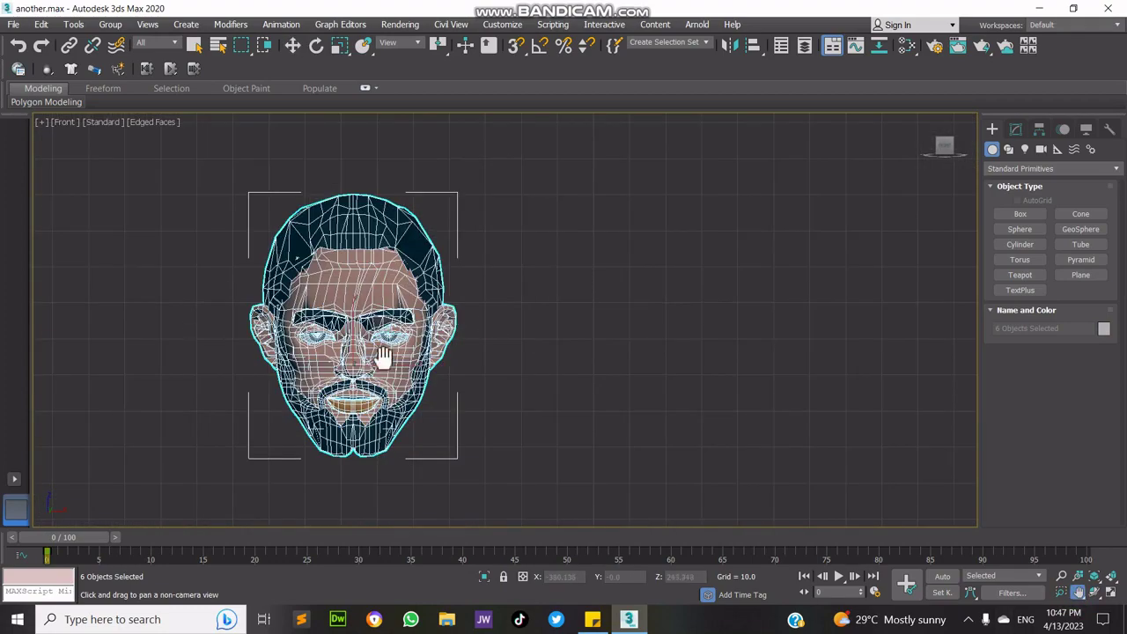
pyautogui.scroll(4, 384, 356)
pyautogui.press('w')
pyautogui.click(448, 359)
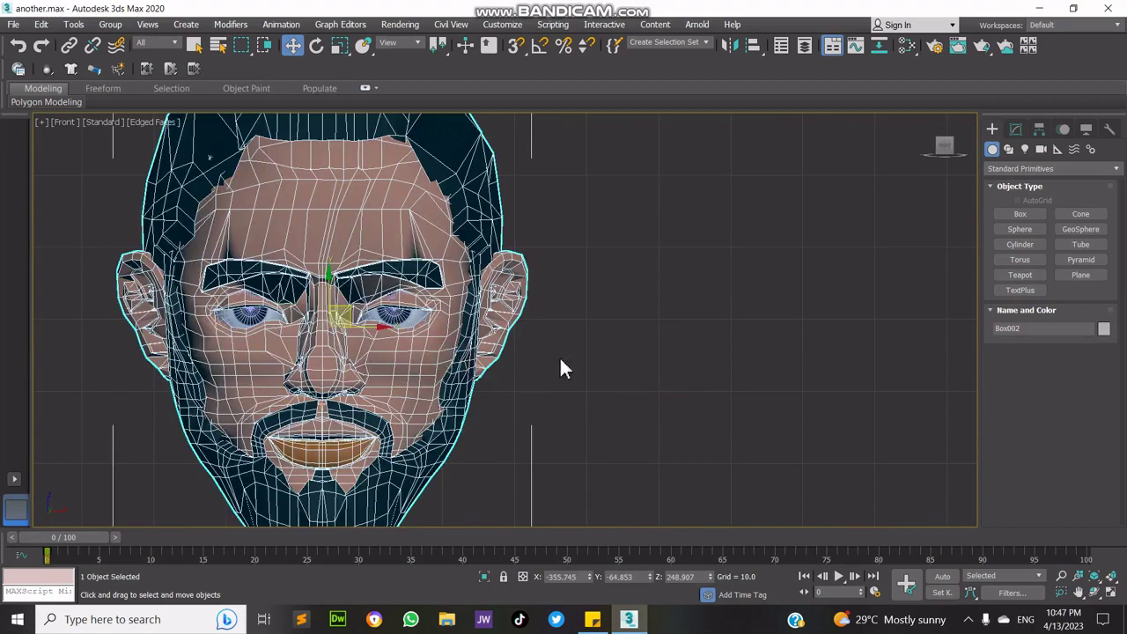
# - Open the cloned face's Editable Mesh for vertex editing, with its mouth shown close up
pyautogui.scroll(5, 336, 467)
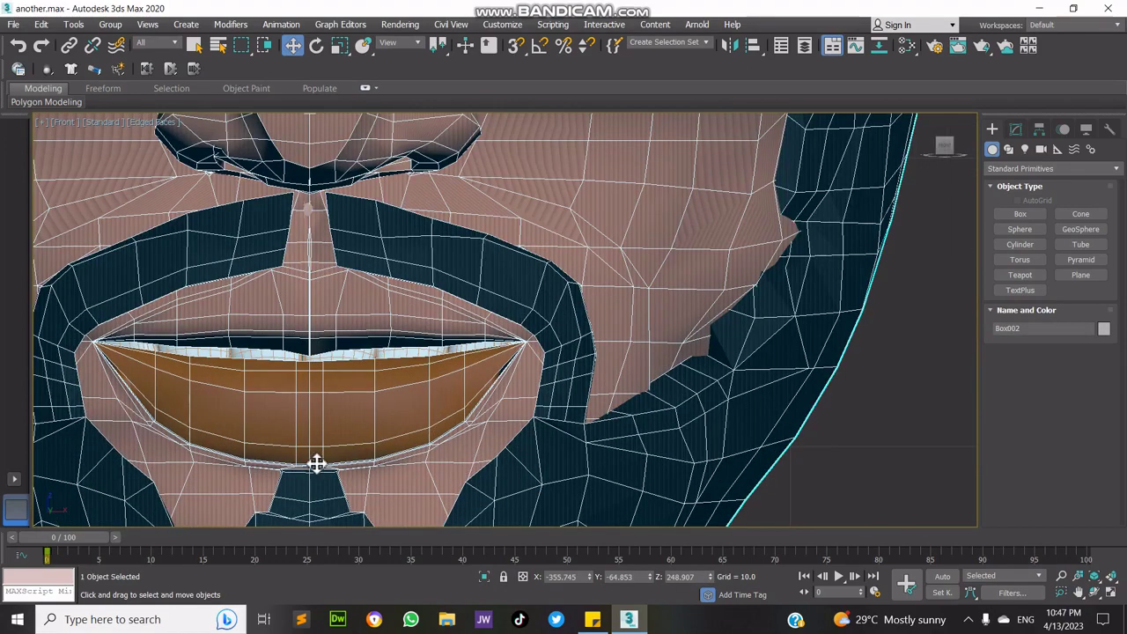
pyautogui.click(1079, 592)
pyautogui.moveTo(388, 339); pyautogui.dragTo(511, 340)
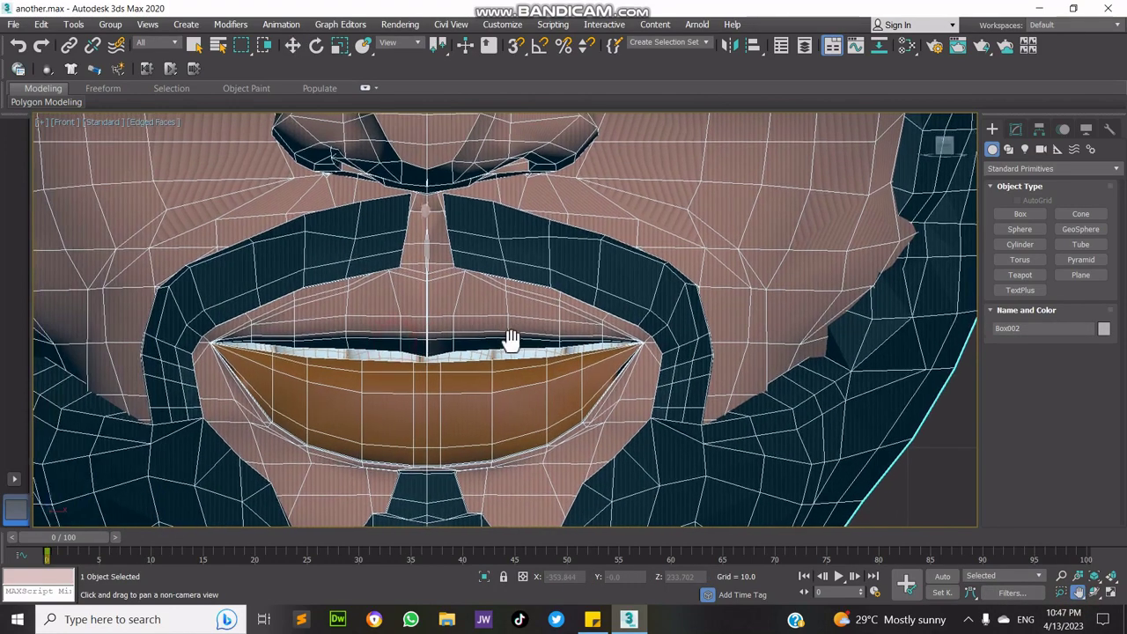
pyautogui.scroll(-3, 514, 339)
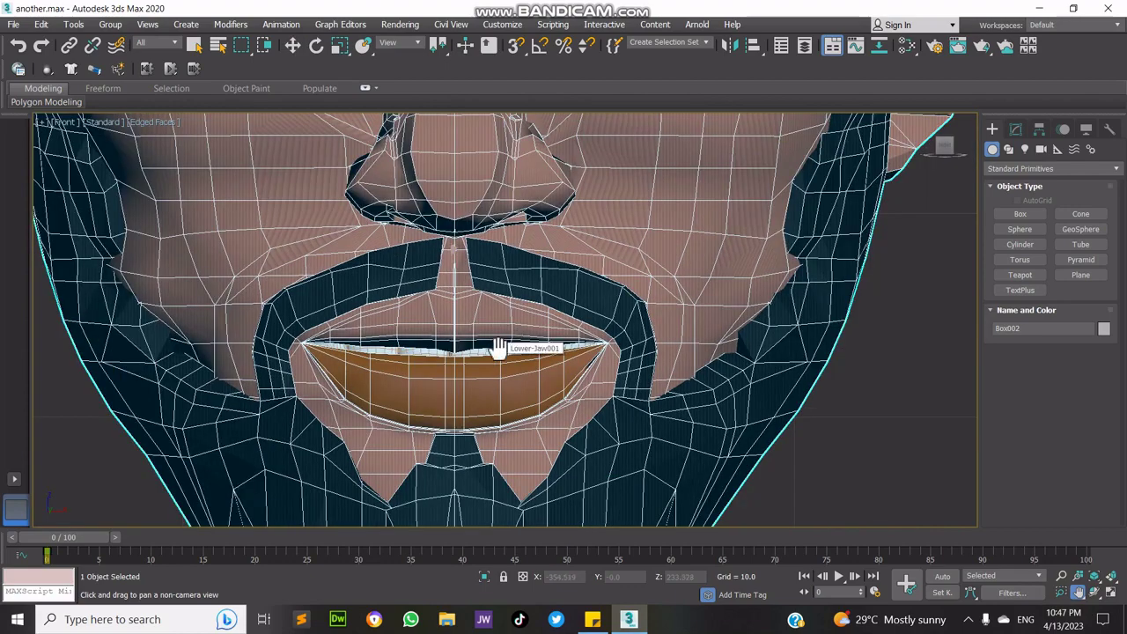
pyautogui.moveTo(498, 348); pyautogui.dragTo(506, 322)
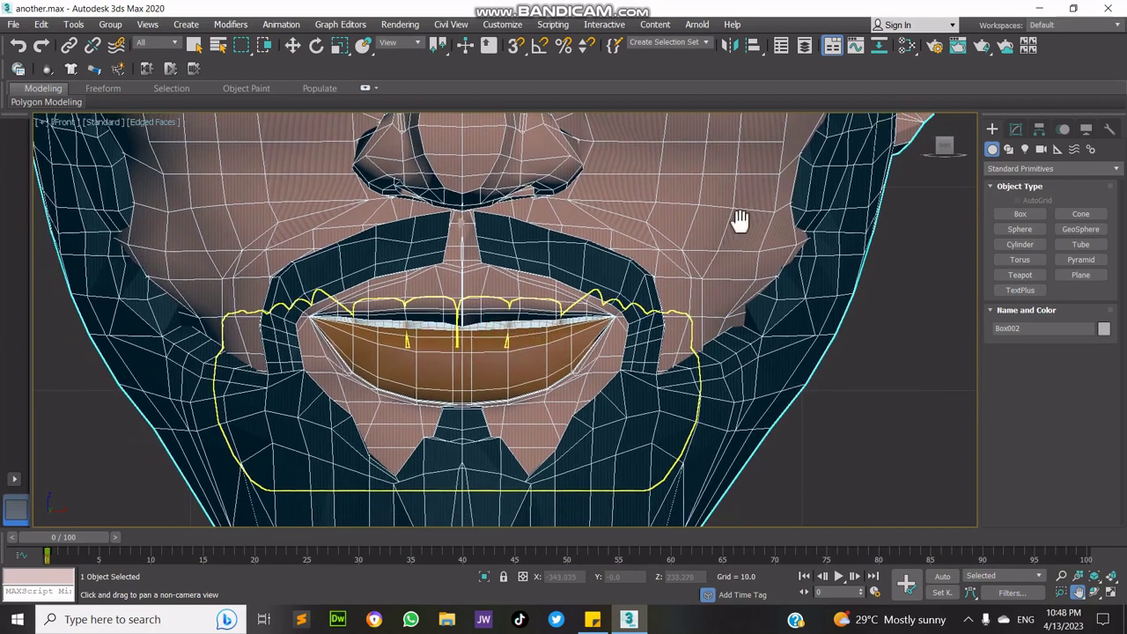
pyautogui.click(901, 380)
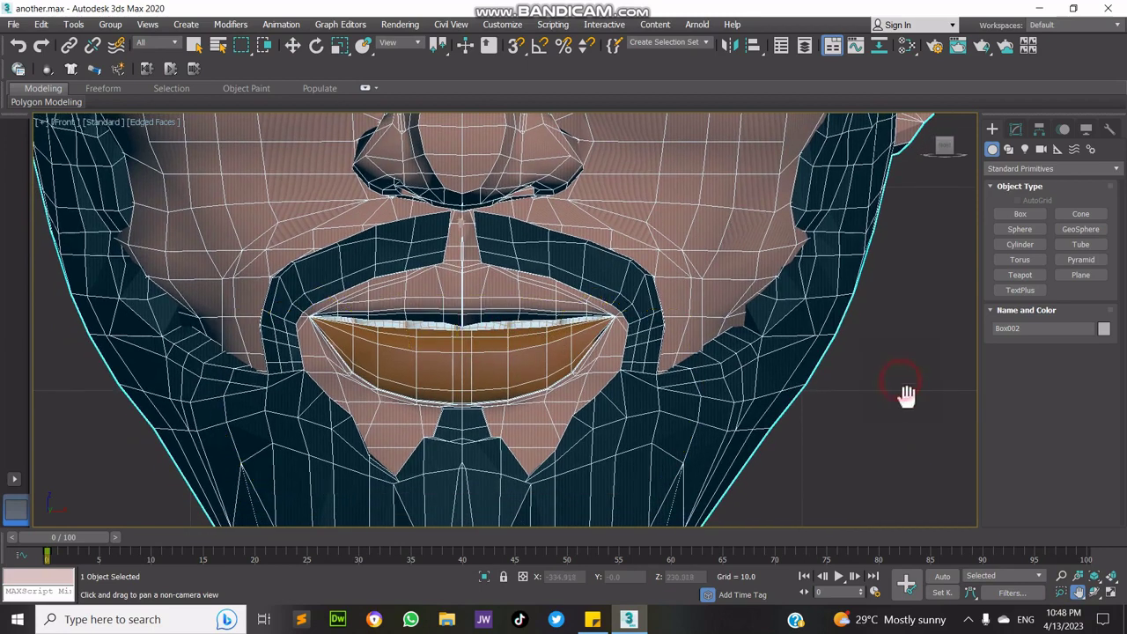
pyautogui.click(1018, 132)
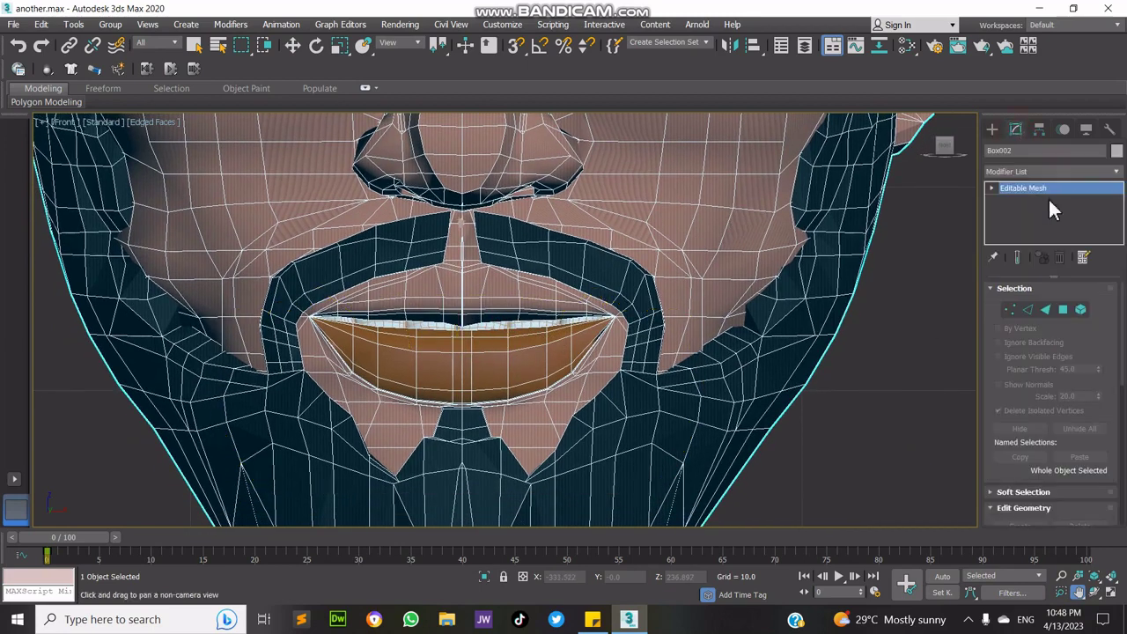
pyautogui.click(1010, 311)
# - Select the vertices along the upper rows of the lower lip, from one mouth corner to the other
pyautogui.scroll(2, 353, 332)
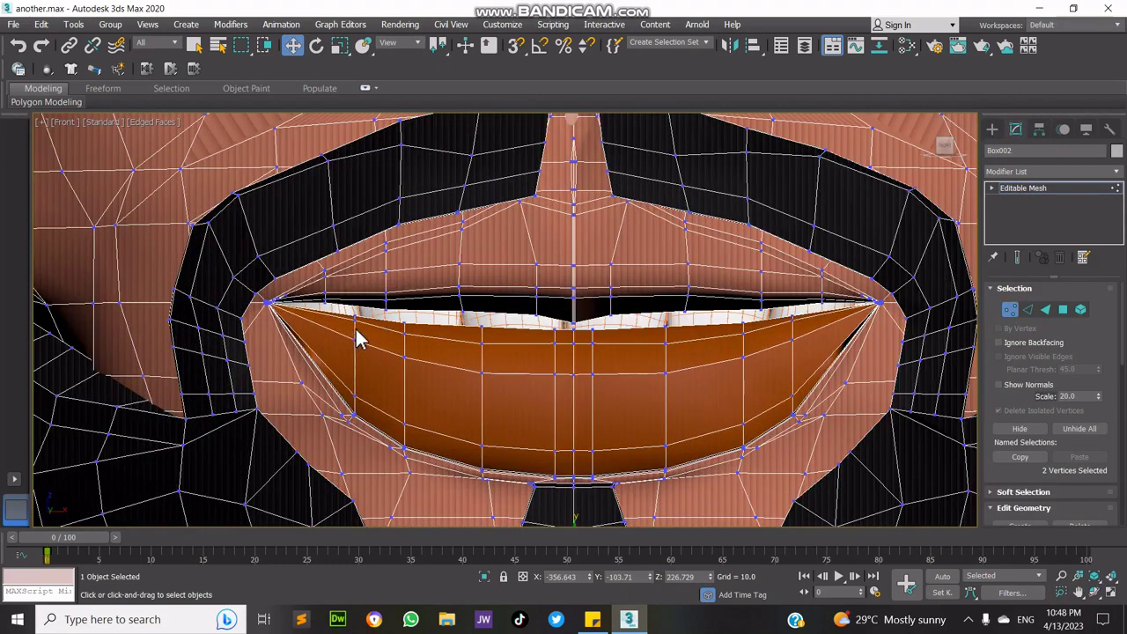
pyautogui.scroll(-1, 370, 331)
pyautogui.moveTo(349, 311); pyautogui.dragTo(505, 341)
pyautogui.keyDown('ctrl'); pyautogui.click(357, 336); pyautogui.keyUp('ctrl')
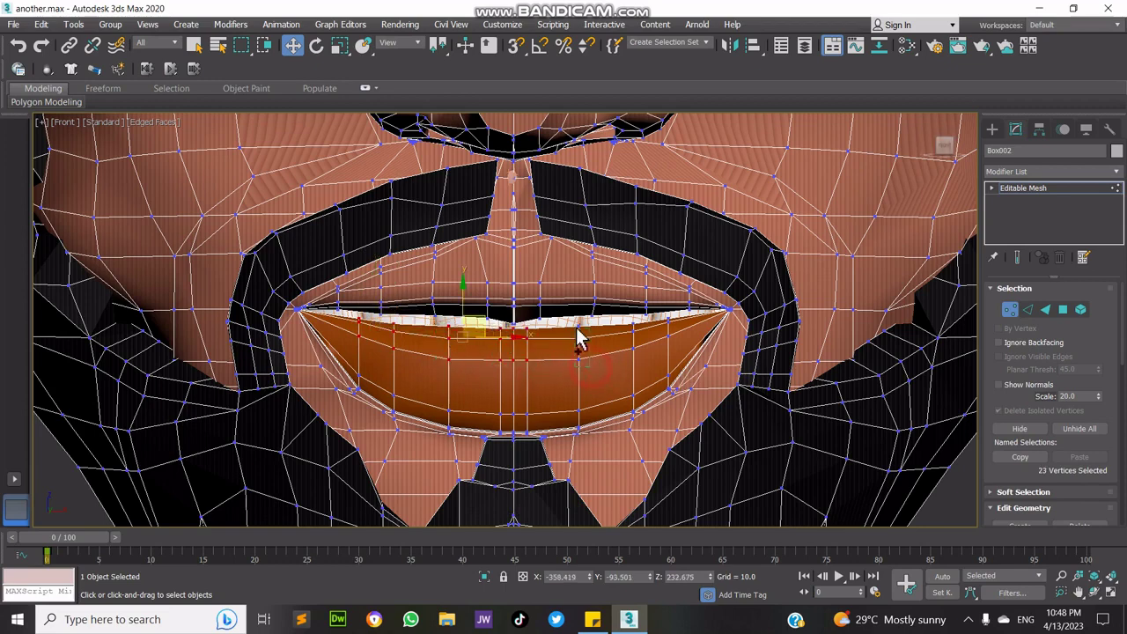
pyautogui.keyDown('ctrl'); pyautogui.moveTo(578, 337); pyautogui.dragTo(577, 335); pyautogui.keyUp('ctrl')
pyautogui.keyDown('ctrl'); pyautogui.moveTo(623, 326); pyautogui.dragTo(621, 319); pyautogui.keyUp('ctrl')
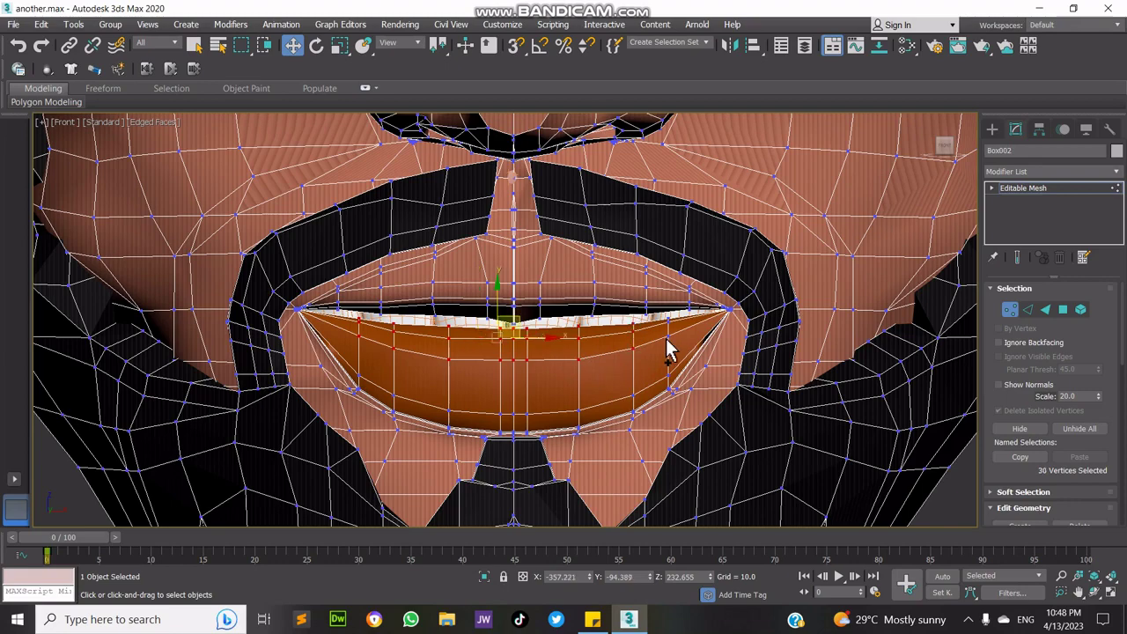
pyautogui.keyDown('ctrl'); pyautogui.moveTo(679, 347); pyautogui.dragTo(660, 312); pyautogui.keyUp('ctrl')
# - Remove the vertices at the back of the head from the lip selection in the Left view, and reactivate the Front view
pyautogui.click(1111, 593)
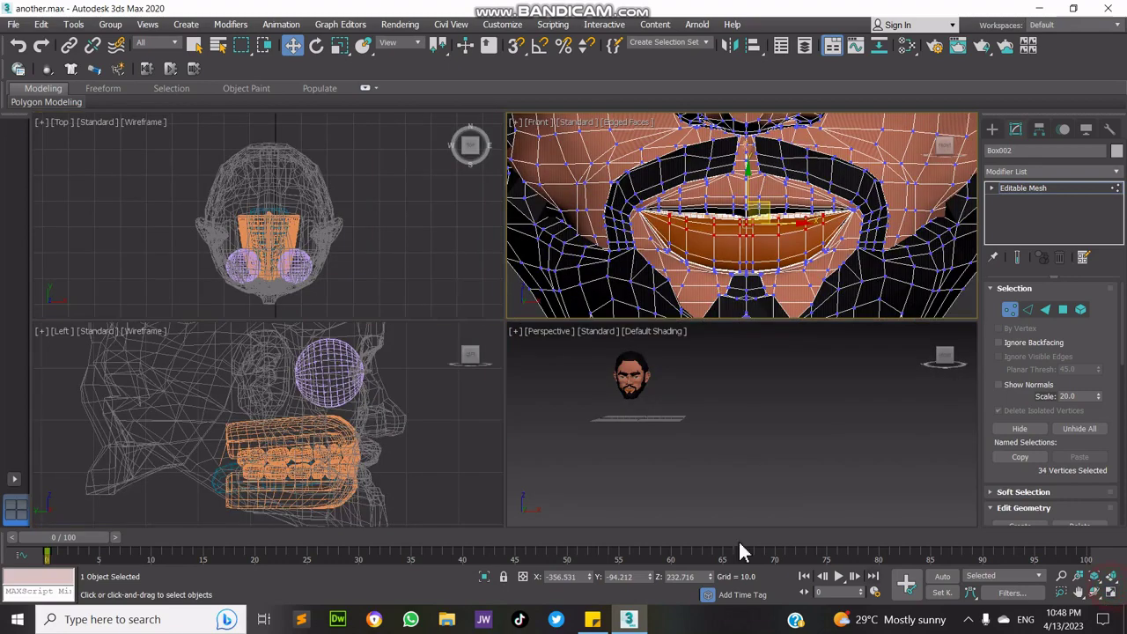
pyautogui.scroll(-5, 395, 409)
pyautogui.scroll(5, 349, 398)
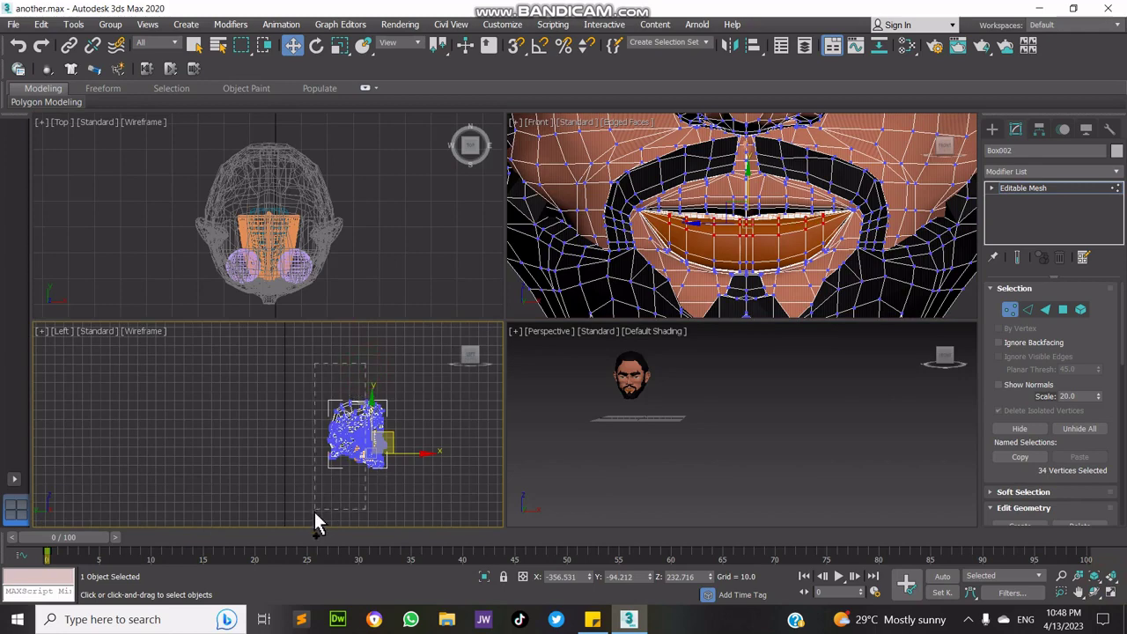
pyautogui.keyDown('alt'); pyautogui.moveTo(315, 512); pyautogui.dragTo(315, 512); pyautogui.keyUp('alt')
pyautogui.rightClick(1001, 256)
pyautogui.rightClick(845, 235)
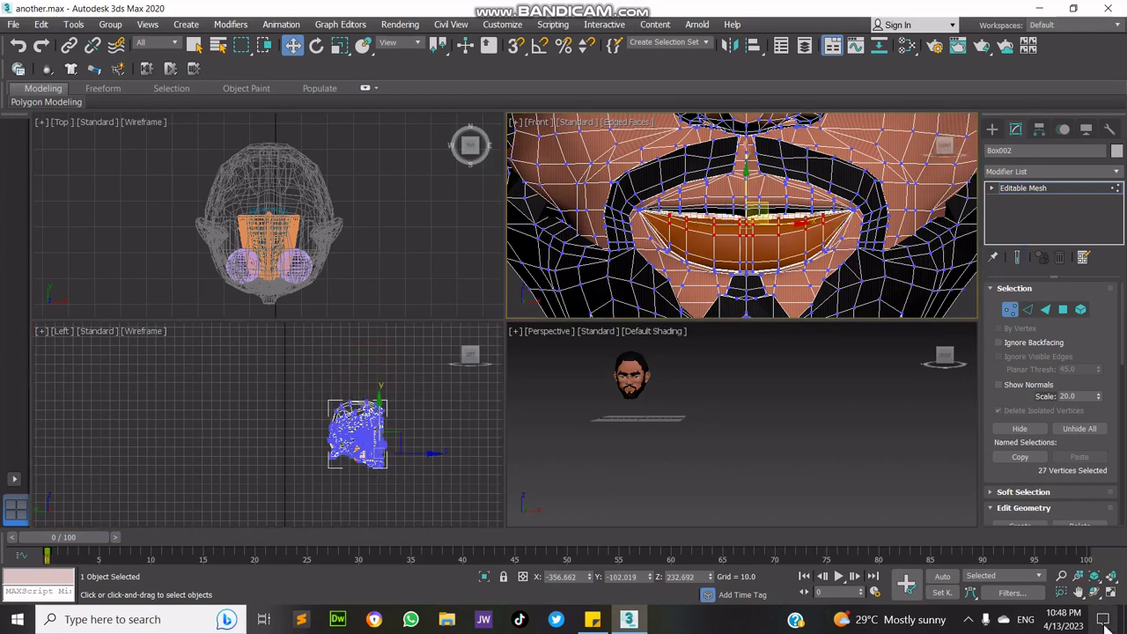
# - Move the selected lower lip vertices up about 0.4 units in the maximized Front view to close the mouth over the teeth
pyautogui.click(1111, 593)
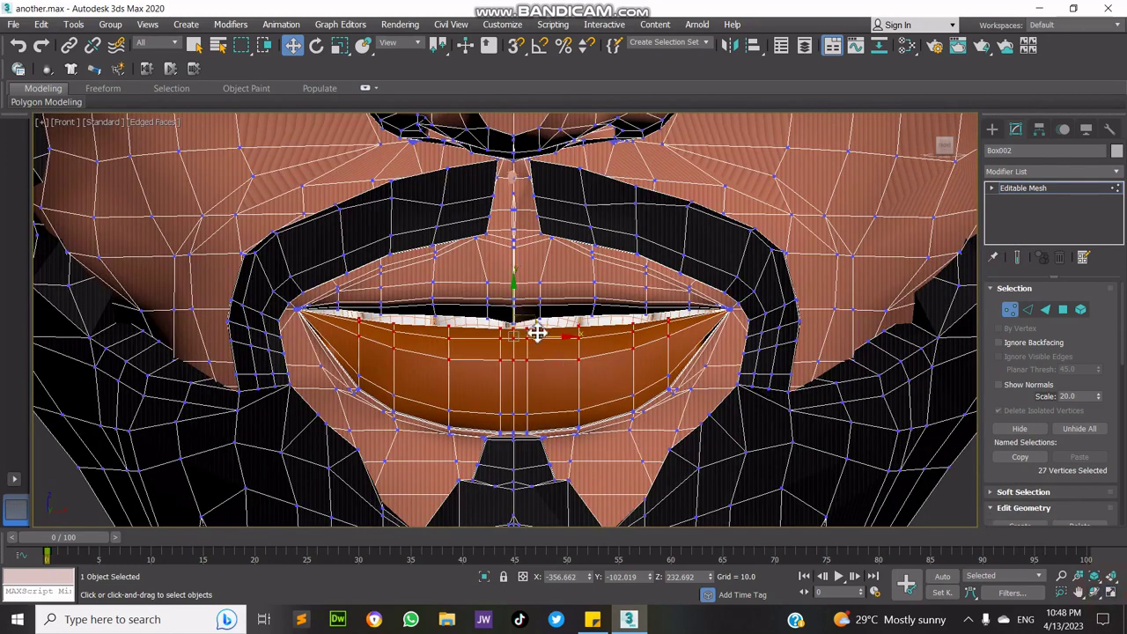
pyautogui.scroll(4, 525, 321)
pyautogui.moveTo(524, 321); pyautogui.dragTo(526, 297)
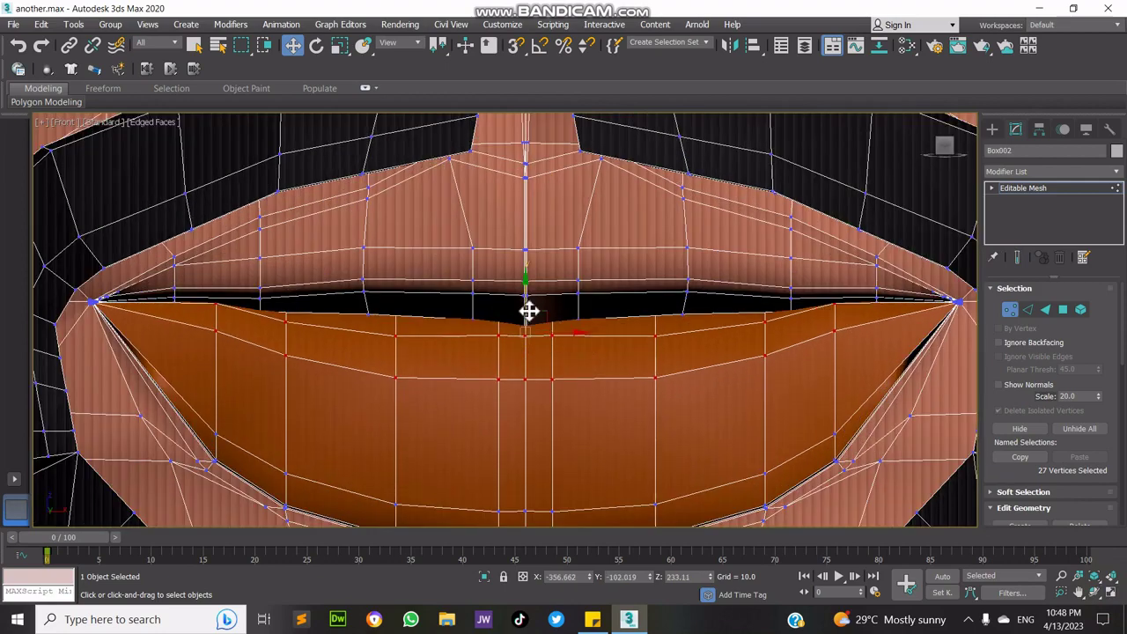
# - Rename the closed-mouth face mesh as Normal
pyautogui.scroll(-2, 987, 413)
pyautogui.scroll(-3, 907, 389)
pyautogui.scroll(-4, 608, 326)
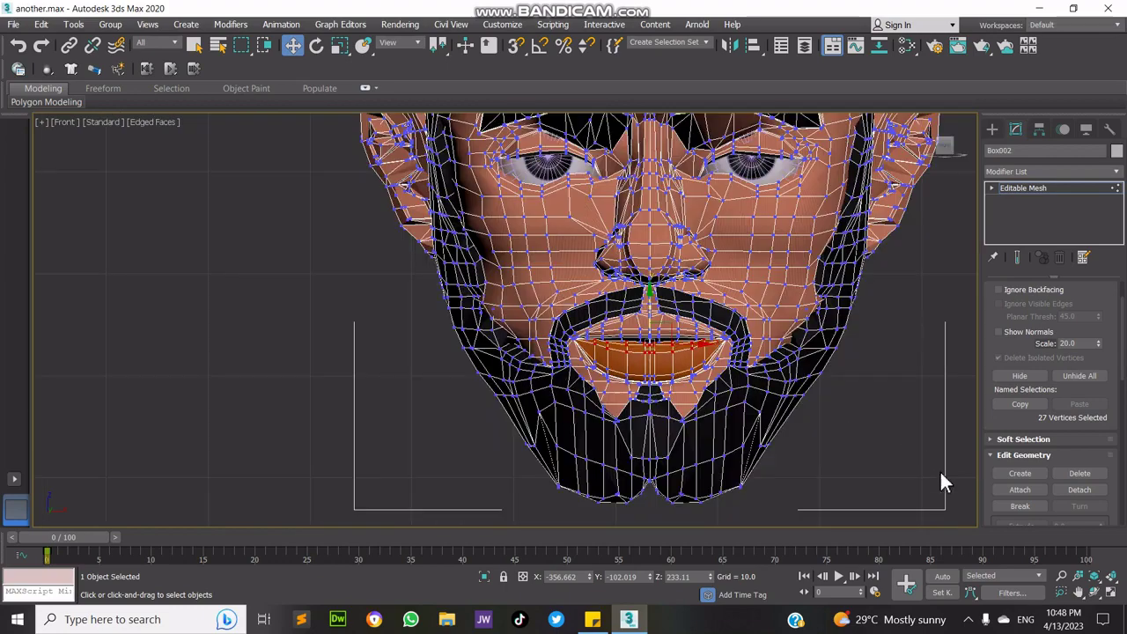
pyautogui.click(1024, 151)
pyautogui.press('Return')
# - End vertex editing and clone all parts of the original head as one copy, placed beside the Normal head
pyautogui.click(1079, 592)
pyautogui.scroll(-6, 759, 387)
pyautogui.moveTo(820, 343); pyautogui.dragTo(305, 205)
pyautogui.scroll(-5, 511, 362)
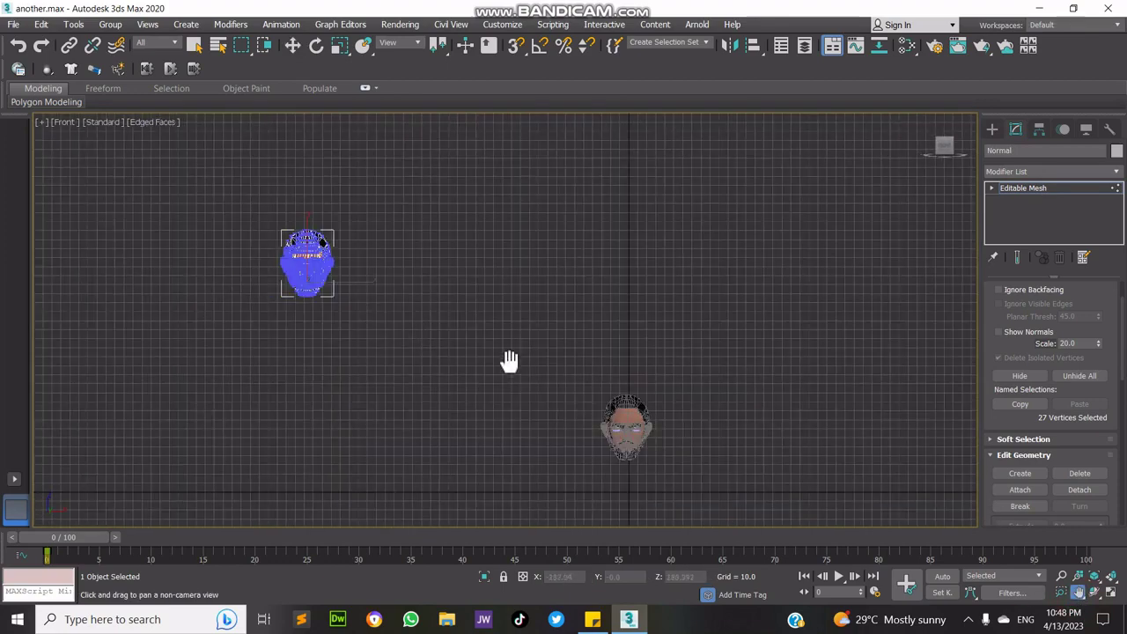
pyautogui.moveTo(556, 390); pyautogui.dragTo(461, 300)
pyautogui.rightClick(461, 300)
pyautogui.click(620, 416)
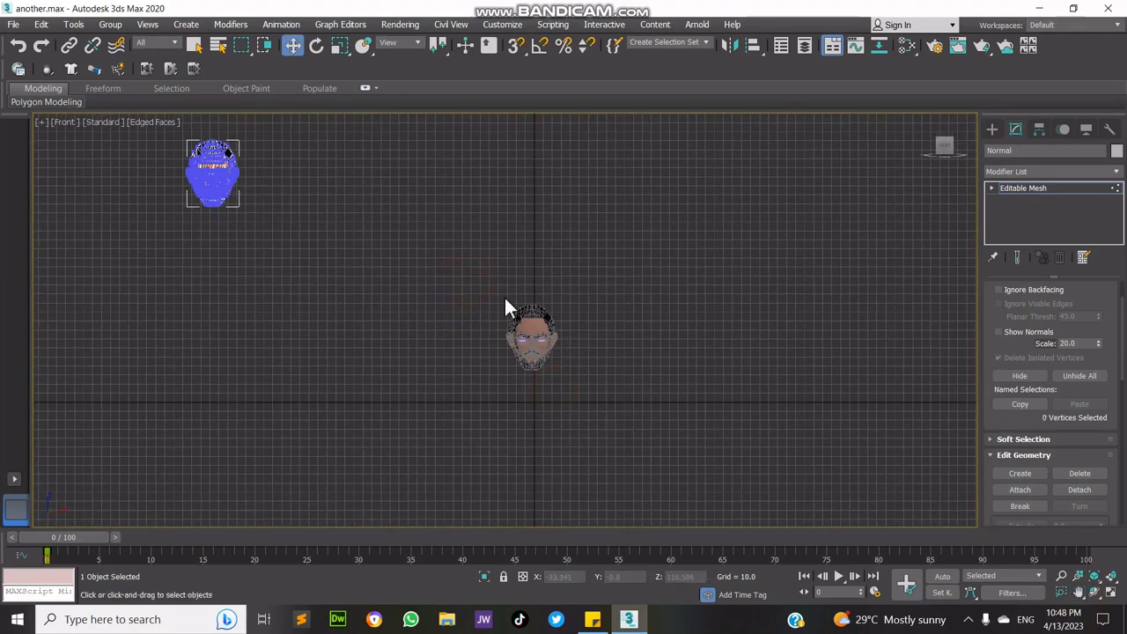
pyautogui.scroll(2, 1061, 335)
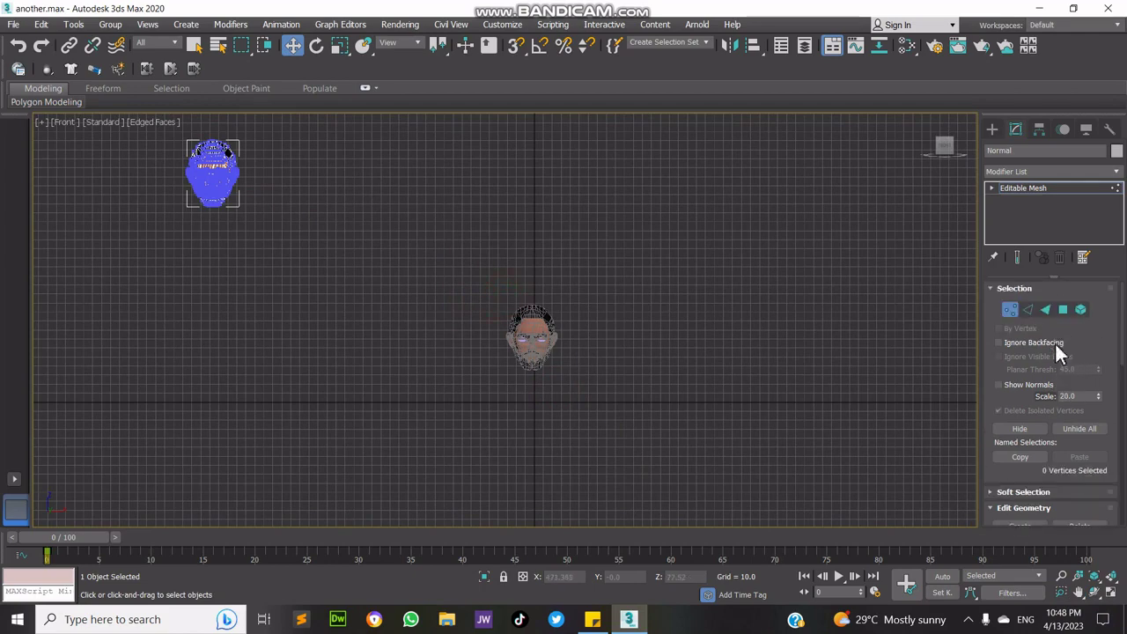
pyautogui.click(1012, 310)
pyautogui.moveTo(446, 272); pyautogui.dragTo(601, 397)
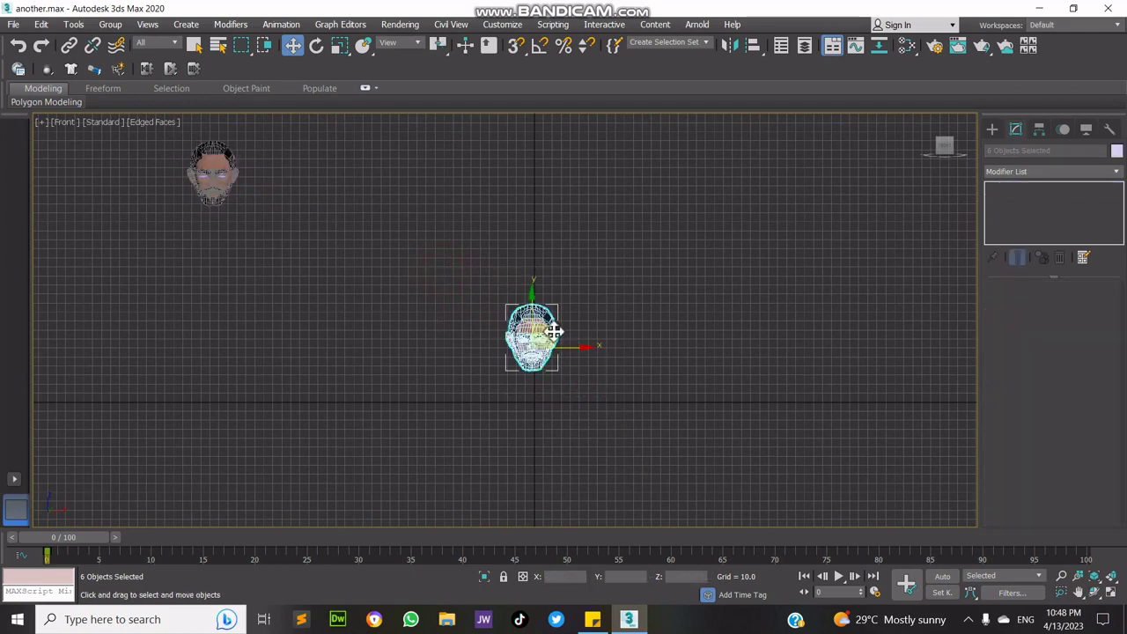
pyautogui.keyDown('shift'); pyautogui.moveTo(553, 331); pyautogui.dragTo(313, 167); pyautogui.keyUp('shift')
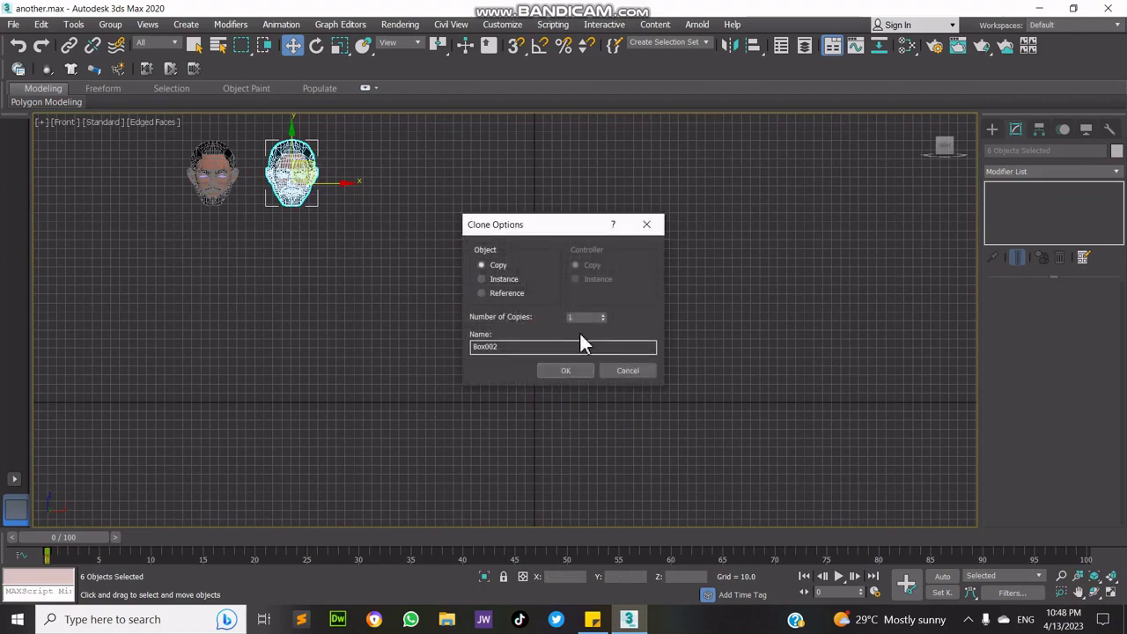
pyautogui.click(568, 370)
# - Open the new clone's face mesh for vertex editing and rename it as Ahh
pyautogui.press('z')
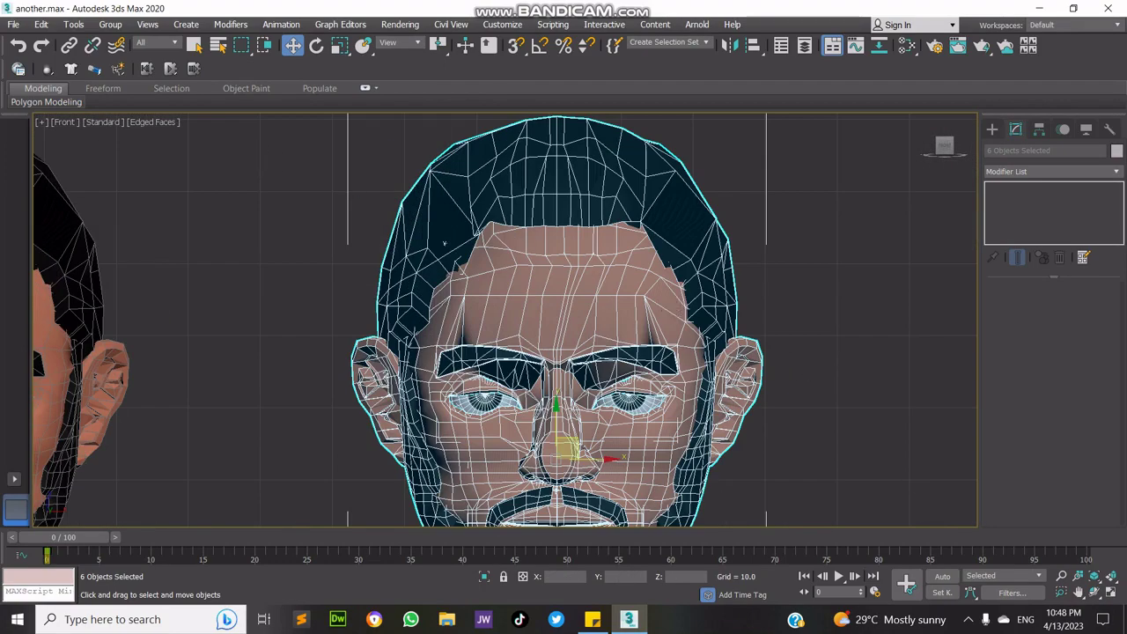
pyautogui.moveTo(675, 460); pyautogui.dragTo(760, 332, button='middle')
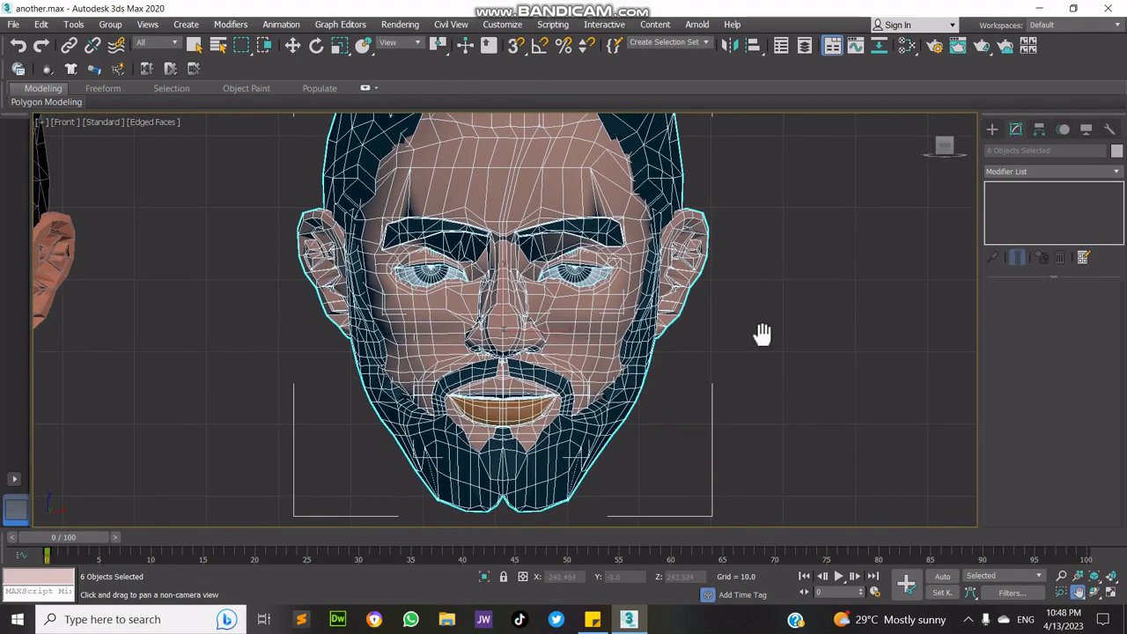
pyautogui.click(822, 319)
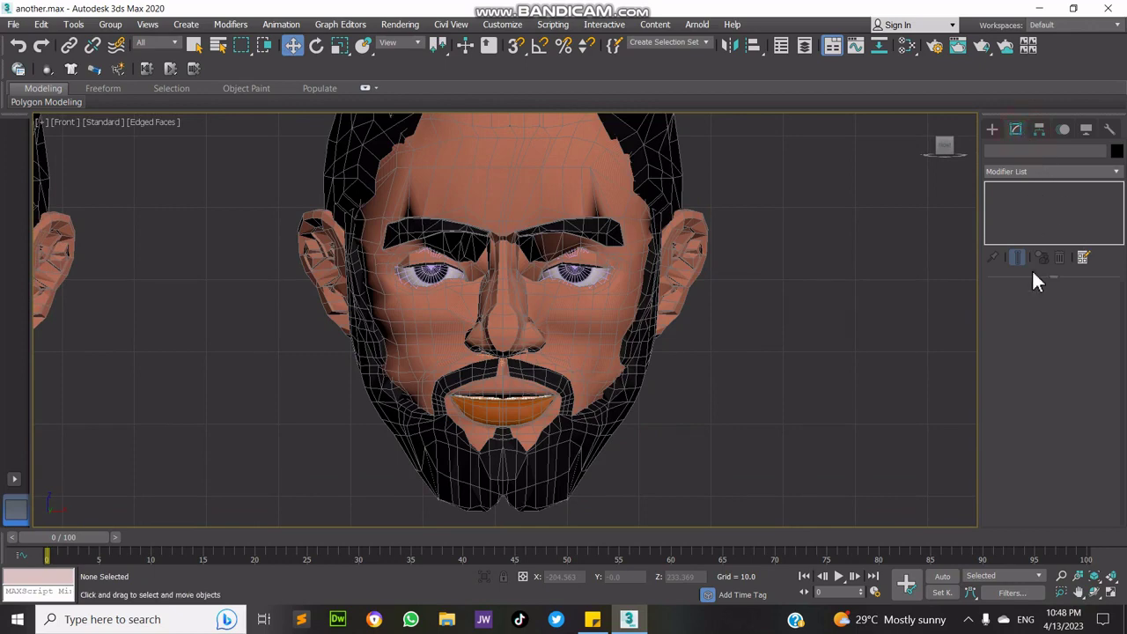
pyautogui.click(642, 323)
pyautogui.click(1008, 309)
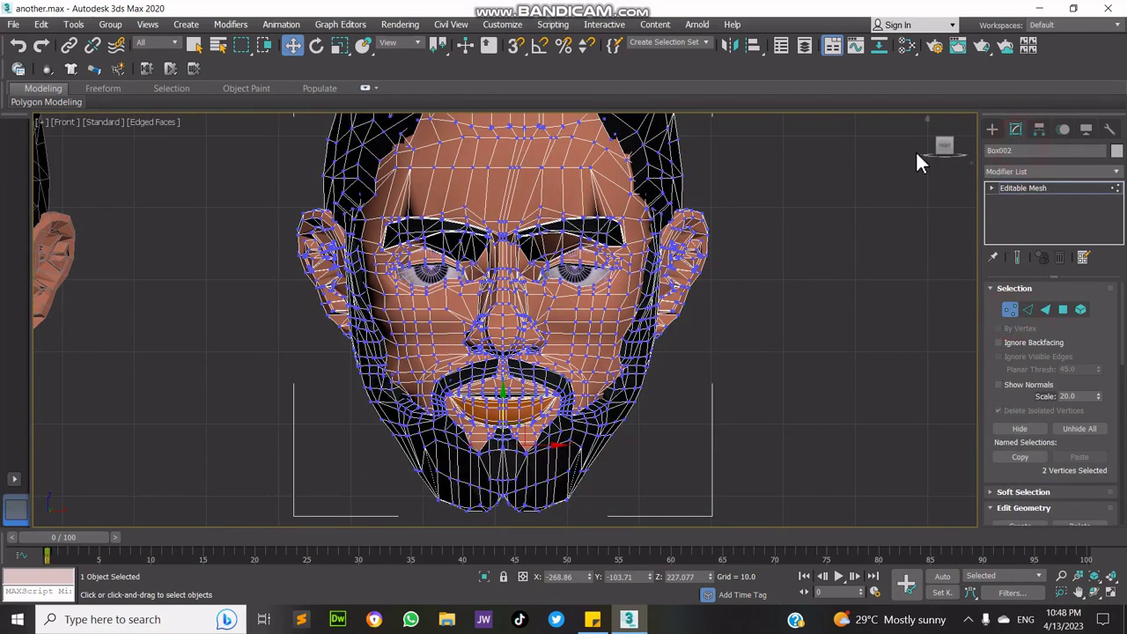
pyautogui.click(1022, 151)
pyautogui.press('Return')
# - Select the columns of lower lip vertices on the Ahh face, from one mouth corner to the other
pyautogui.scroll(6, 506, 463)
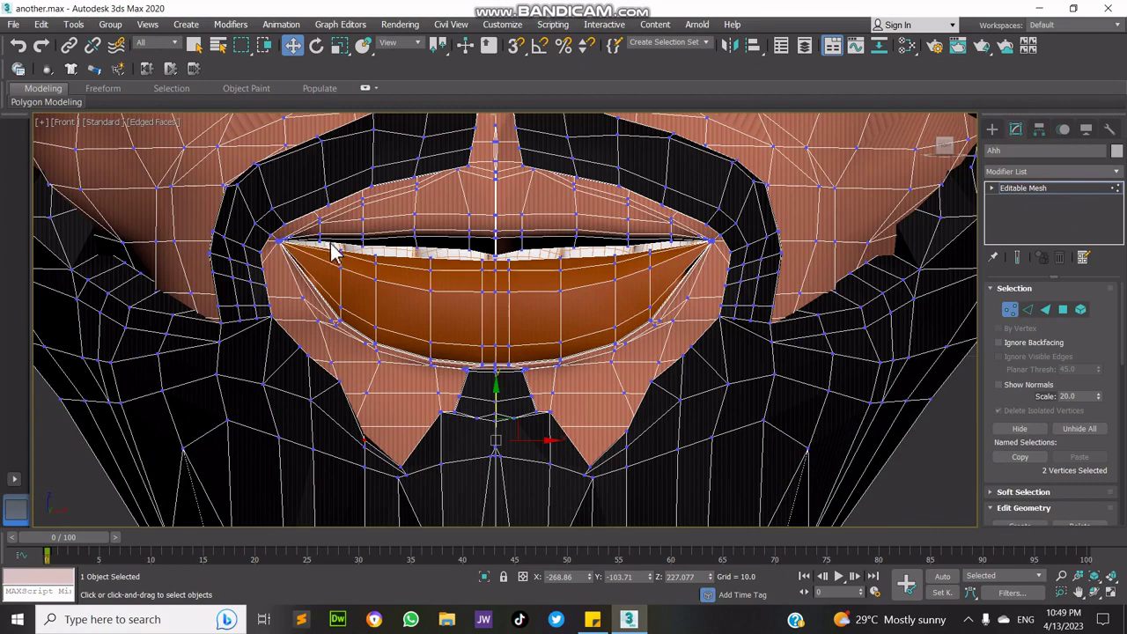
pyautogui.moveTo(361, 335); pyautogui.dragTo(364, 337)
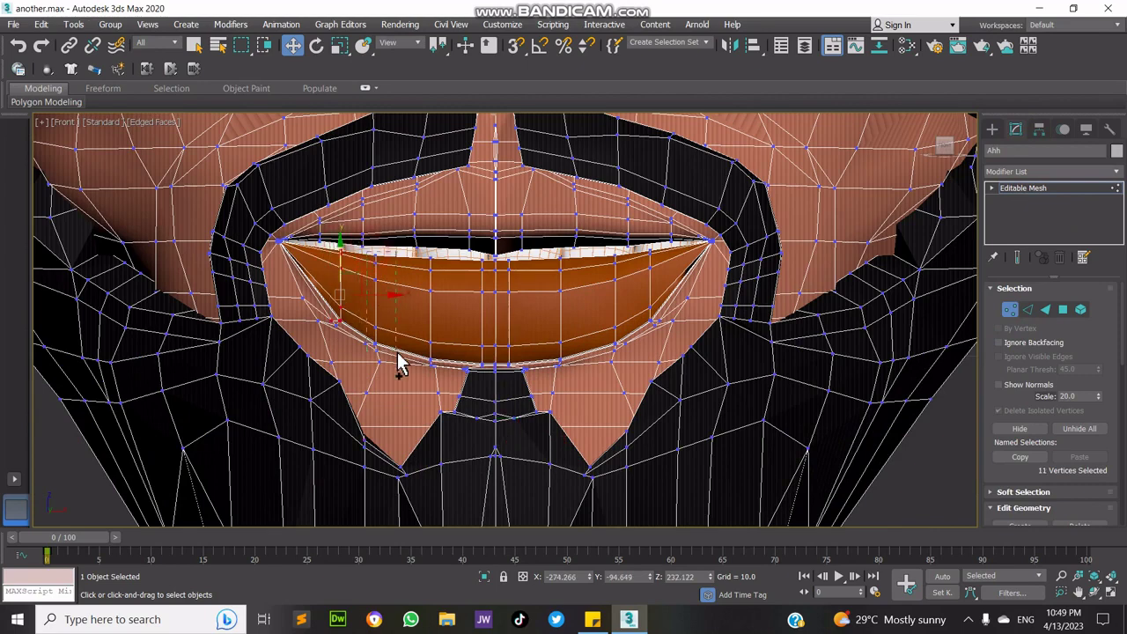
pyautogui.keyDown('ctrl'); pyautogui.moveTo(423, 255); pyautogui.dragTo(458, 369); pyautogui.keyUp('ctrl')
pyautogui.moveTo(469, 262)
pyautogui.mouseDown()
pyautogui.moveTo(496, 294)
pyautogui.moveTo(476, 265)
pyautogui.mouseUp()
pyautogui.keyDown('ctrl'); pyautogui.moveTo(560, 438); pyautogui.dragTo(559, 428); pyautogui.keyUp('ctrl')
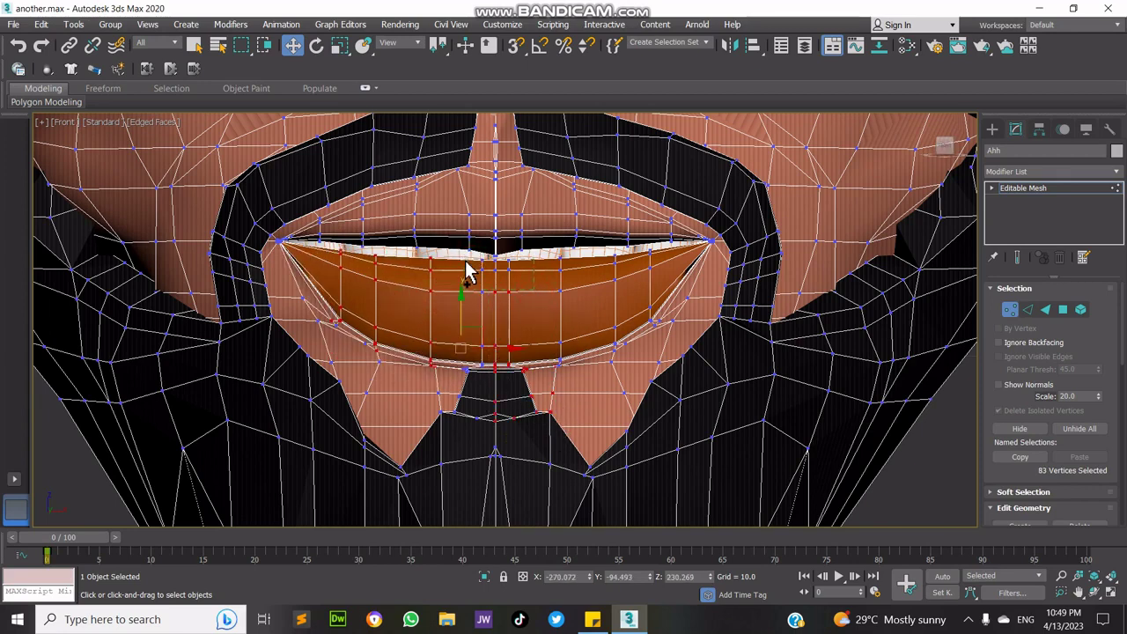
pyautogui.keyDown('ctrl'); pyautogui.moveTo(465, 263); pyautogui.dragTo(478, 294); pyautogui.keyUp('ctrl')
pyautogui.hotkey('ctrl', 'z')
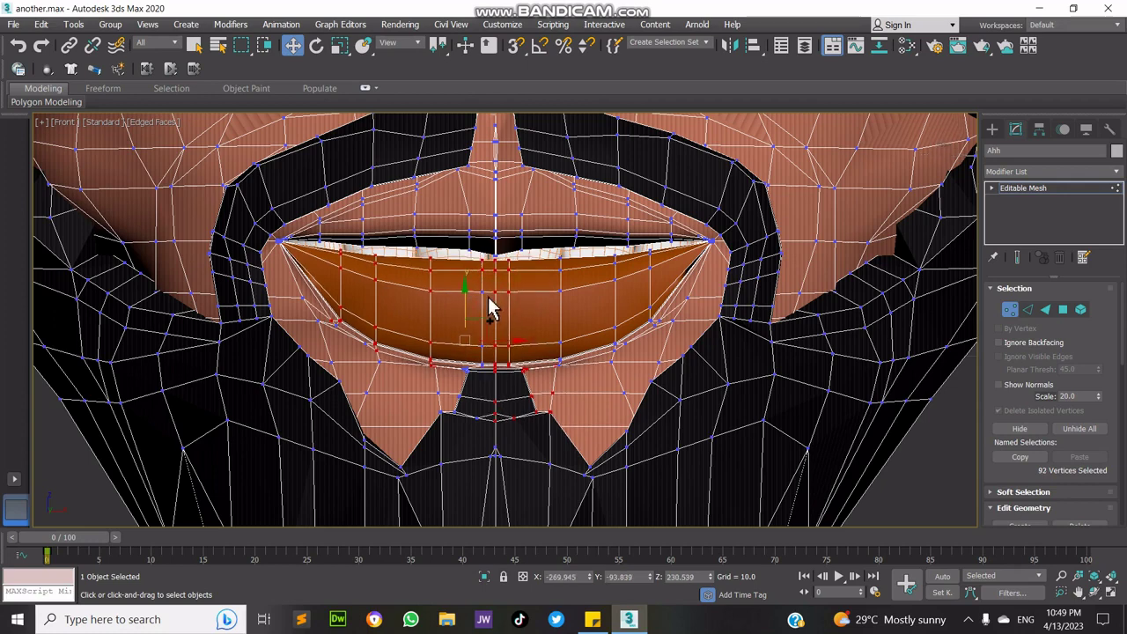
pyautogui.keyDown('ctrl'); pyautogui.moveTo(558, 259); pyautogui.dragTo(596, 382); pyautogui.keyUp('ctrl')
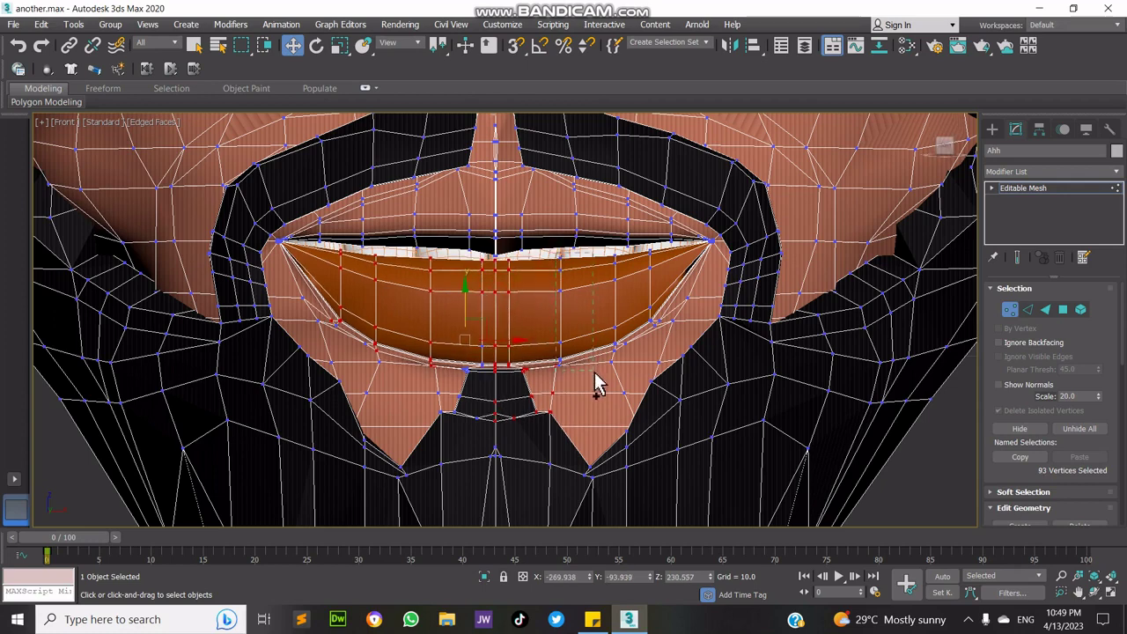
pyautogui.keyDown('ctrl'); pyautogui.moveTo(612, 259); pyautogui.dragTo(636, 377); pyautogui.keyUp('ctrl')
pyautogui.keyDown('ctrl'); pyautogui.moveTo(642, 245); pyautogui.dragTo(664, 304); pyautogui.keyUp('ctrl')
pyautogui.hotkey('ctrl', 'z')
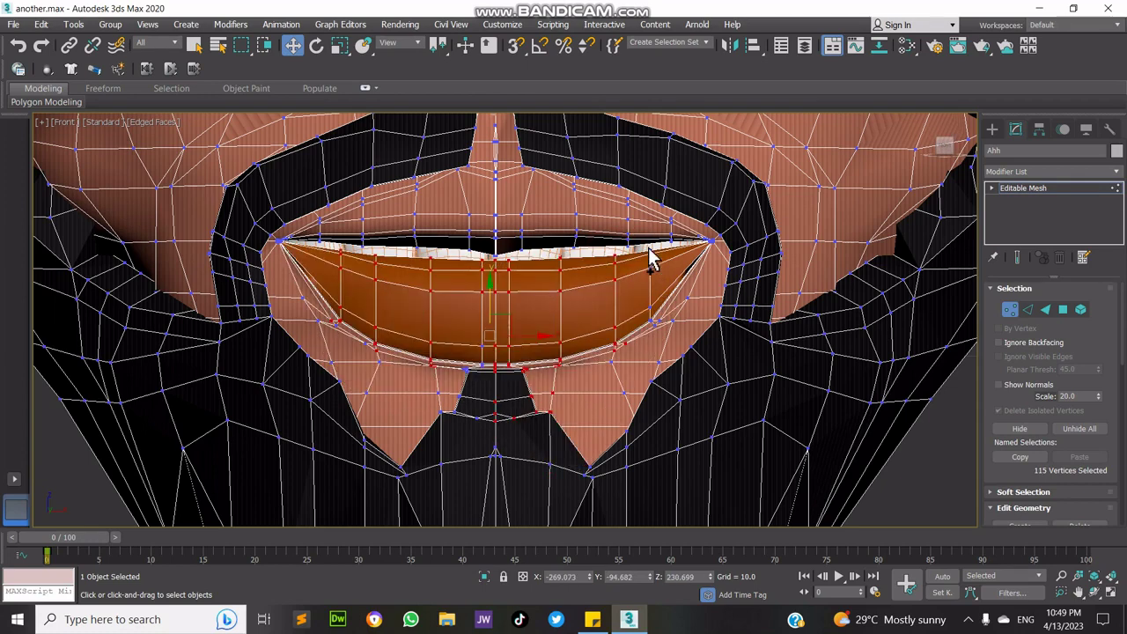
pyautogui.keyDown('ctrl'); pyautogui.moveTo(646, 247); pyautogui.dragTo(652, 347); pyautogui.keyUp('ctrl')
pyautogui.hotkey('ctrl', 'z')
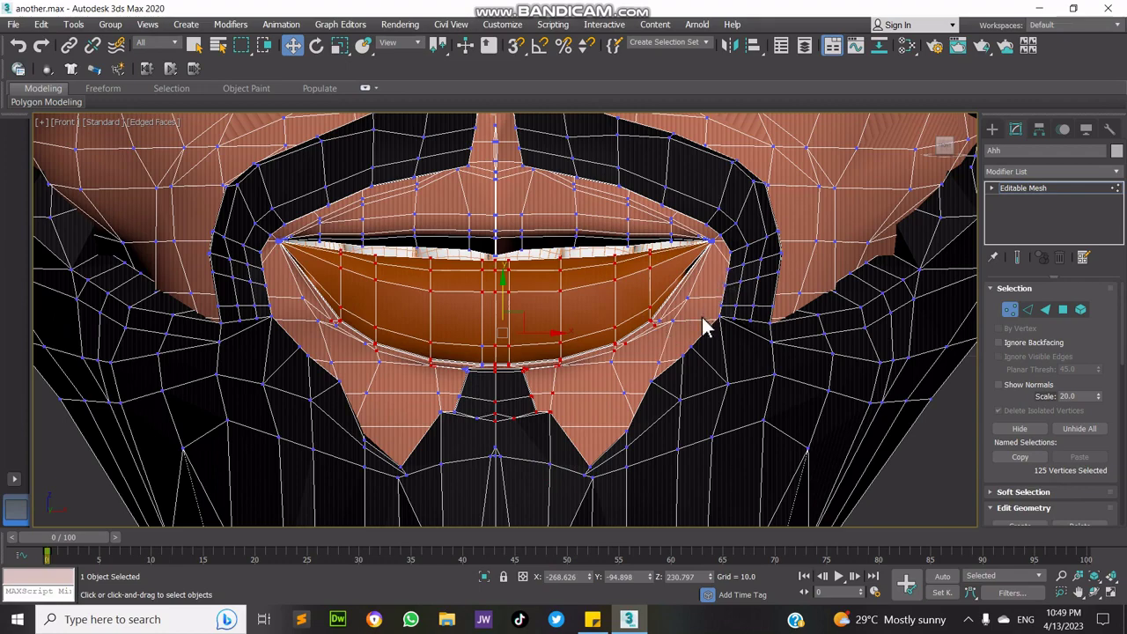
# - Add the chin and central beard vertices to the lip selection and move it down about 1.6 units to open the mouth
pyautogui.scroll(-5, 705, 328)
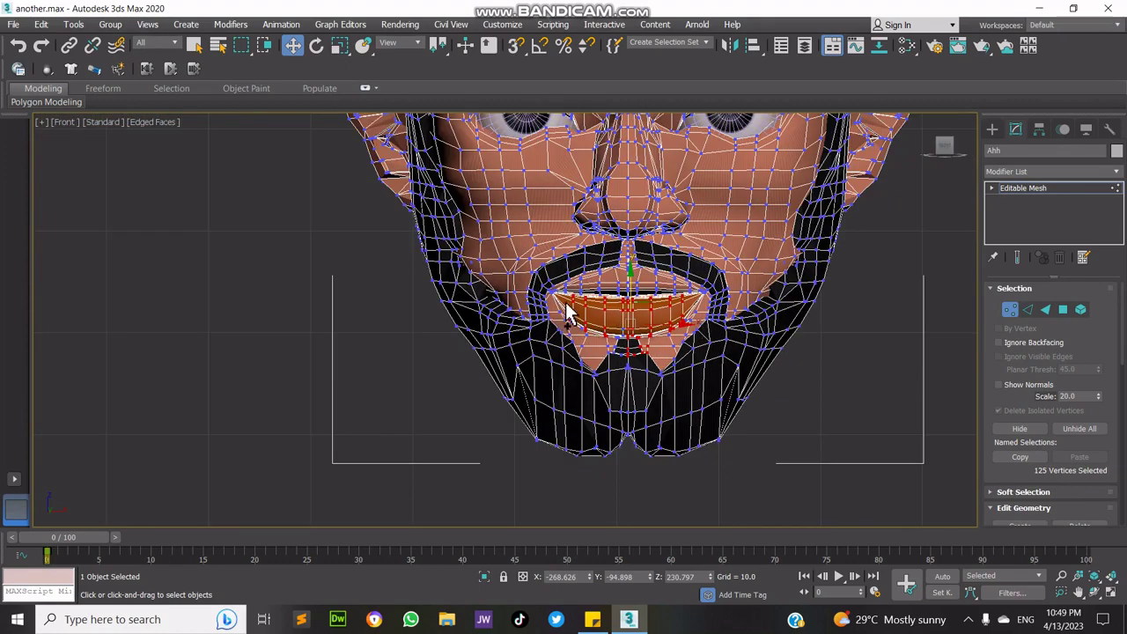
pyautogui.keyDown('ctrl'); pyautogui.click(556, 300); pyautogui.keyUp('ctrl')
pyautogui.keyDown('ctrl'); pyautogui.moveTo(702, 529); pyautogui.dragTo(708, 524); pyautogui.keyUp('ctrl')
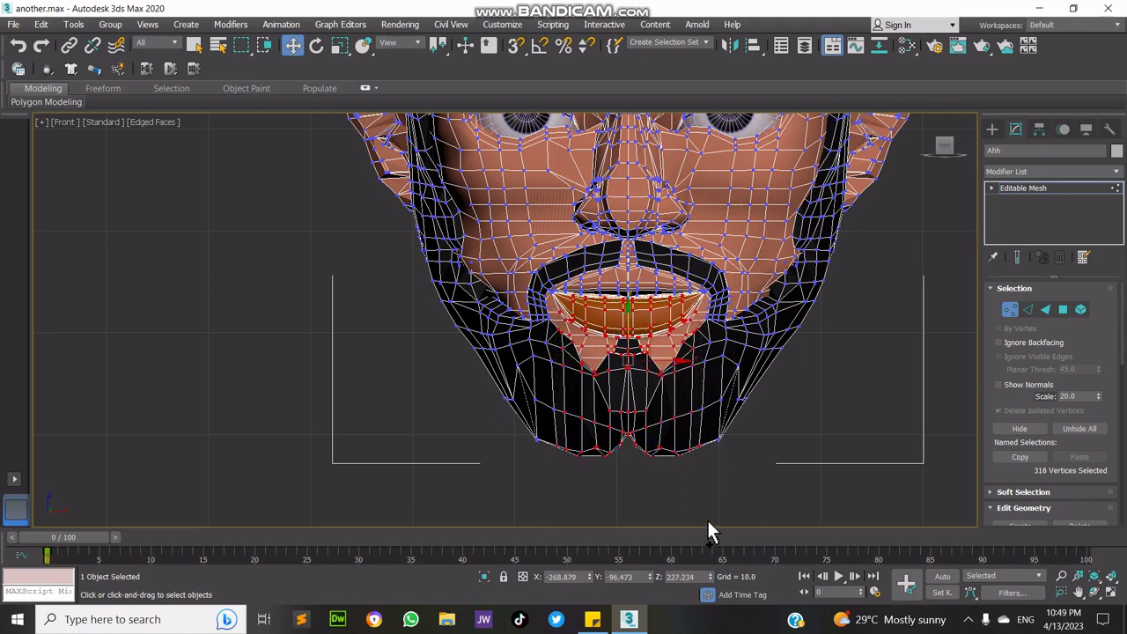
pyautogui.keyDown('ctrl'); pyautogui.moveTo(714, 482); pyautogui.dragTo(683, 398); pyautogui.keyUp('ctrl')
pyautogui.moveTo(713, 362)
pyautogui.keyDown('ctrl'); pyautogui.mouseDown()
pyautogui.moveTo(702, 348)
pyautogui.moveTo(706, 369)
pyautogui.mouseUp(); pyautogui.keyUp('ctrl')
pyautogui.hotkey('ctrl', 'z')
pyautogui.keyDown('ctrl'); pyautogui.moveTo(547, 346); pyautogui.dragTo(546, 345); pyautogui.keyUp('ctrl')
pyautogui.scroll(4, 744, 317)
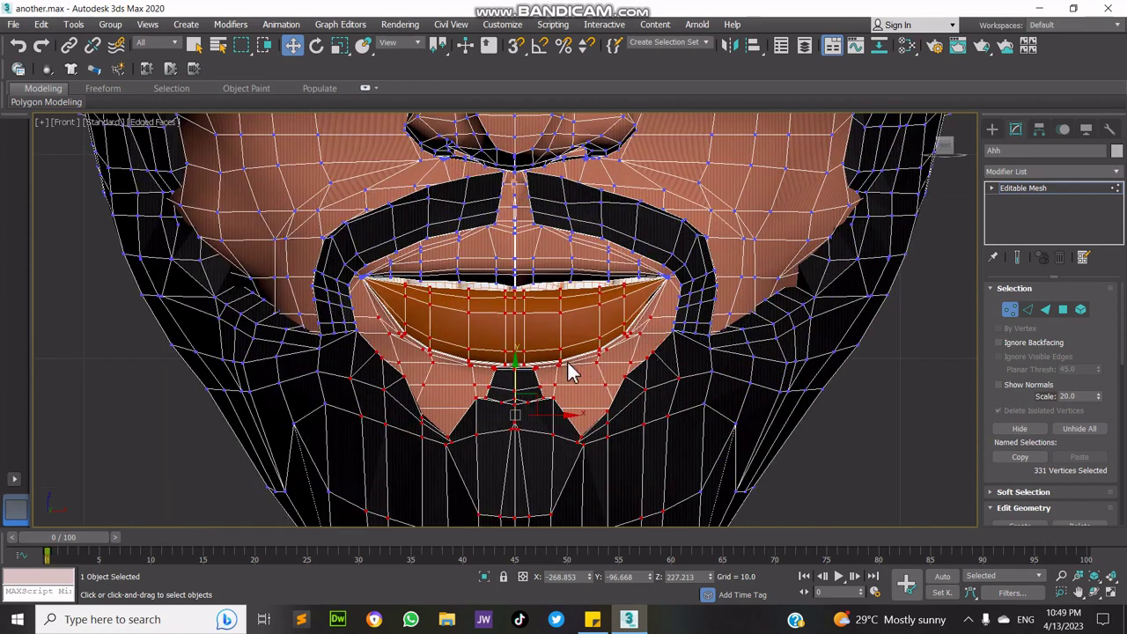
pyautogui.moveTo(519, 375); pyautogui.dragTo(511, 405)
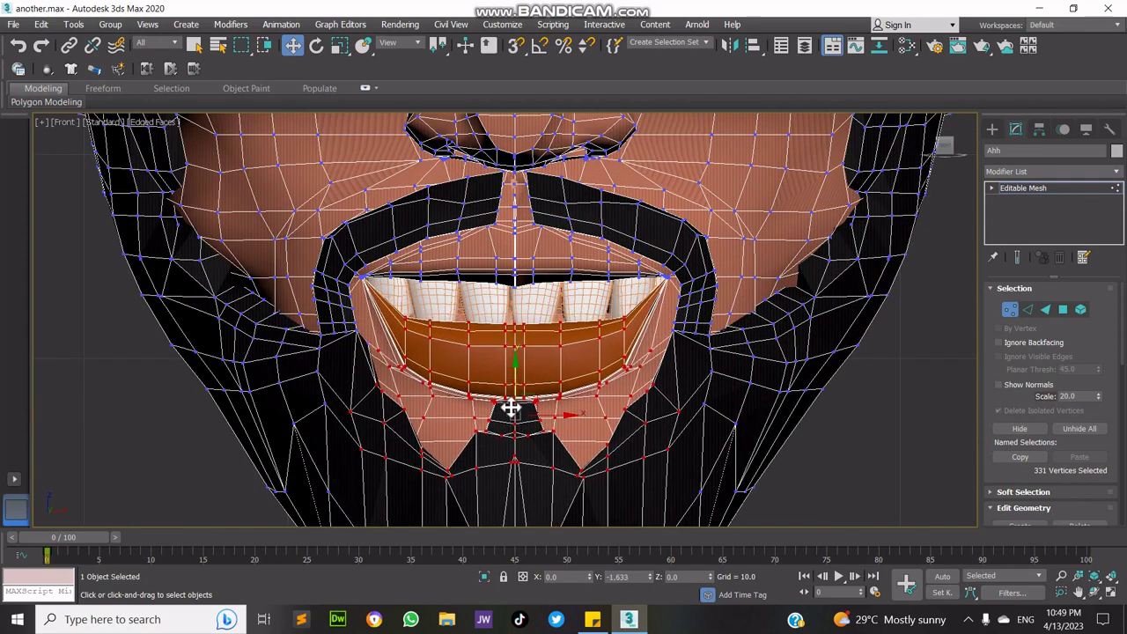
# - Remove the outermost lip and chin vertices on both sides from the selection and move the remaining ones slightly down
pyautogui.scroll(-4, 518, 371)
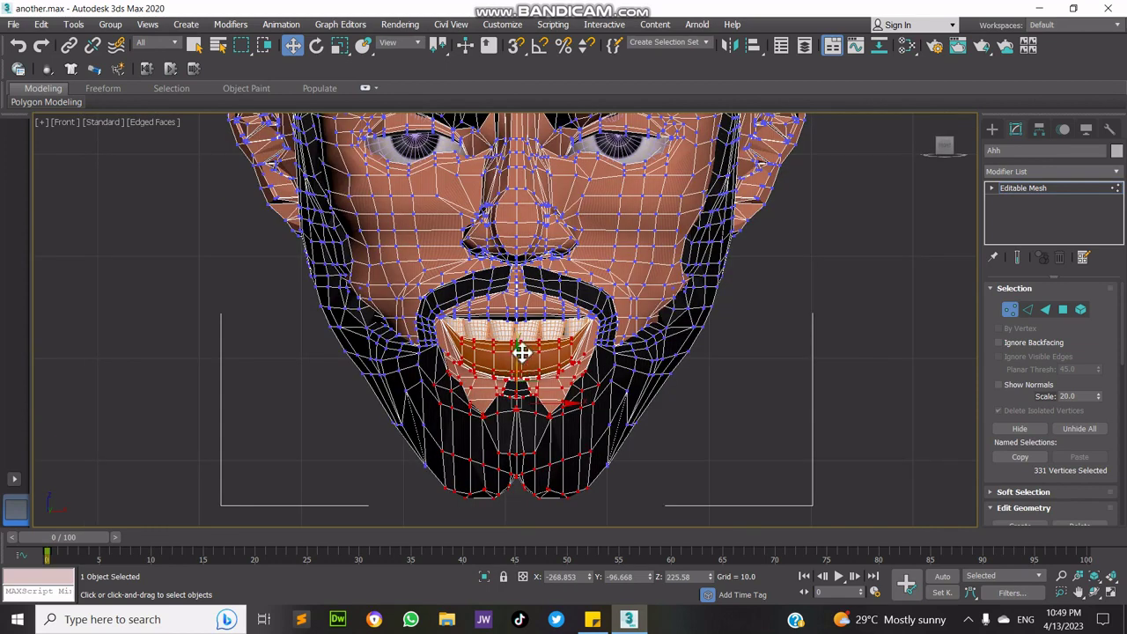
pyautogui.keyDown('alt'); pyautogui.moveTo(470, 333); pyautogui.dragTo(427, 578); pyautogui.keyUp('alt')
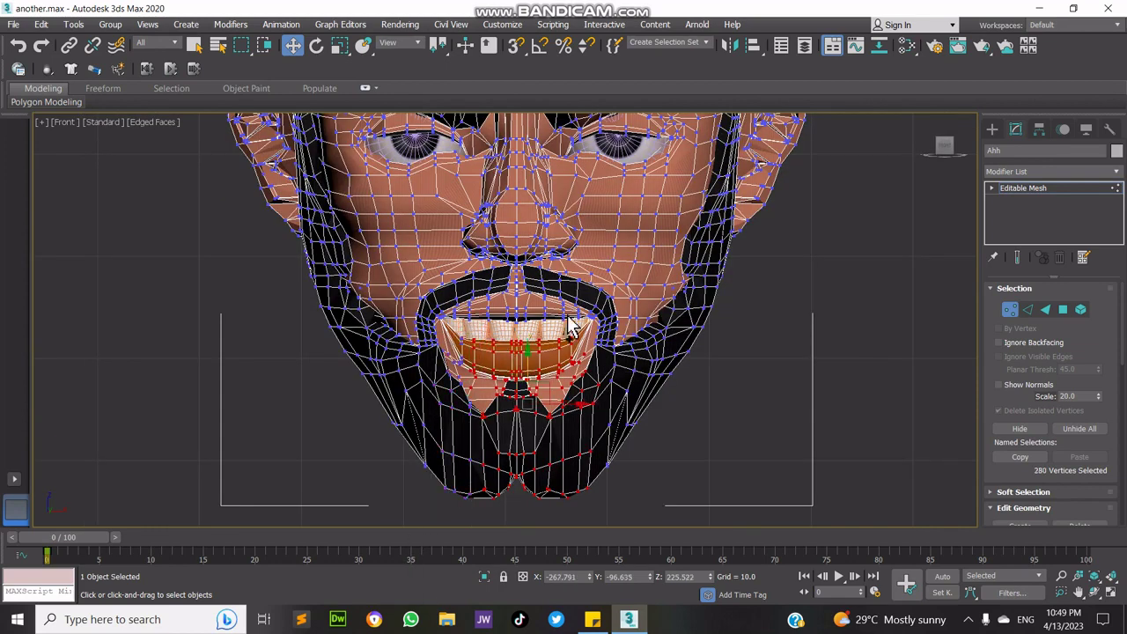
pyautogui.keyDown('alt'); pyautogui.moveTo(565, 330); pyautogui.dragTo(653, 563); pyautogui.keyUp('alt')
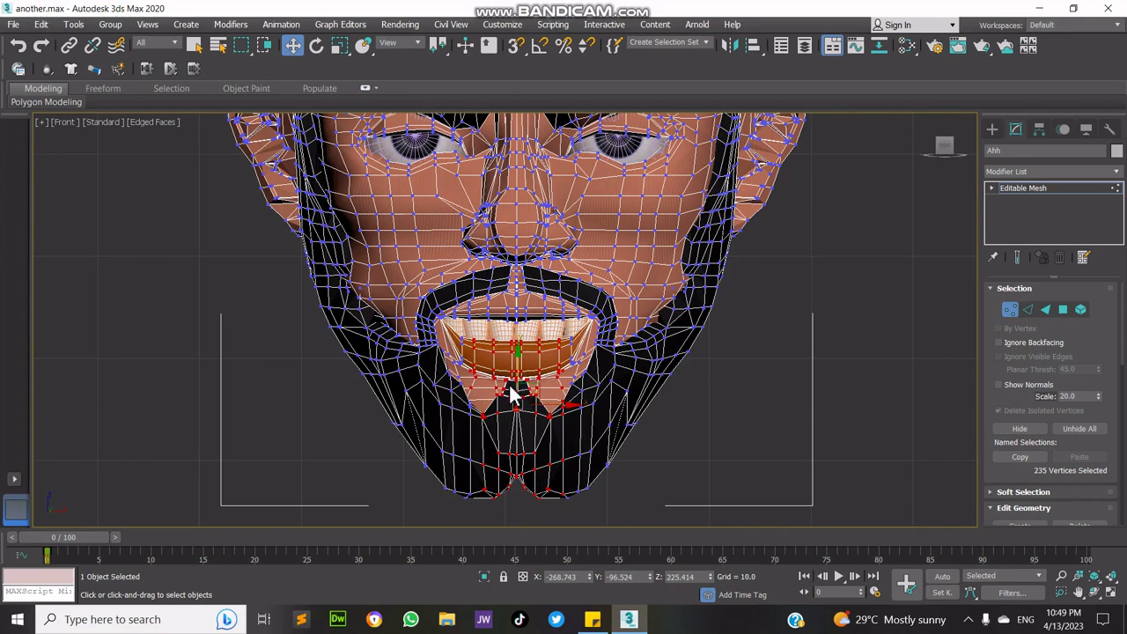
pyautogui.moveTo(521, 366); pyautogui.dragTo(521, 371)
# - Narrow the selection to the central lip and chin columns and move them down about 0.4 units
pyautogui.keyDown('alt'); pyautogui.moveTo(478, 329); pyautogui.dragTo(415, 547); pyautogui.keyUp('alt')
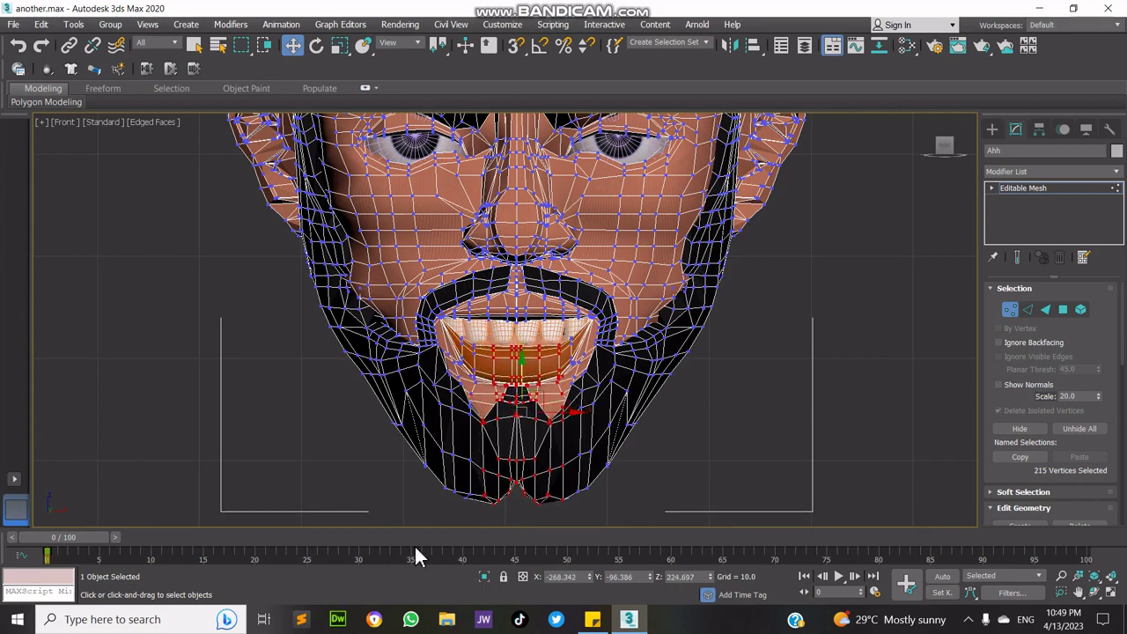
pyautogui.keyDown('alt'); pyautogui.moveTo(547, 340); pyautogui.dragTo(610, 554); pyautogui.keyUp('alt')
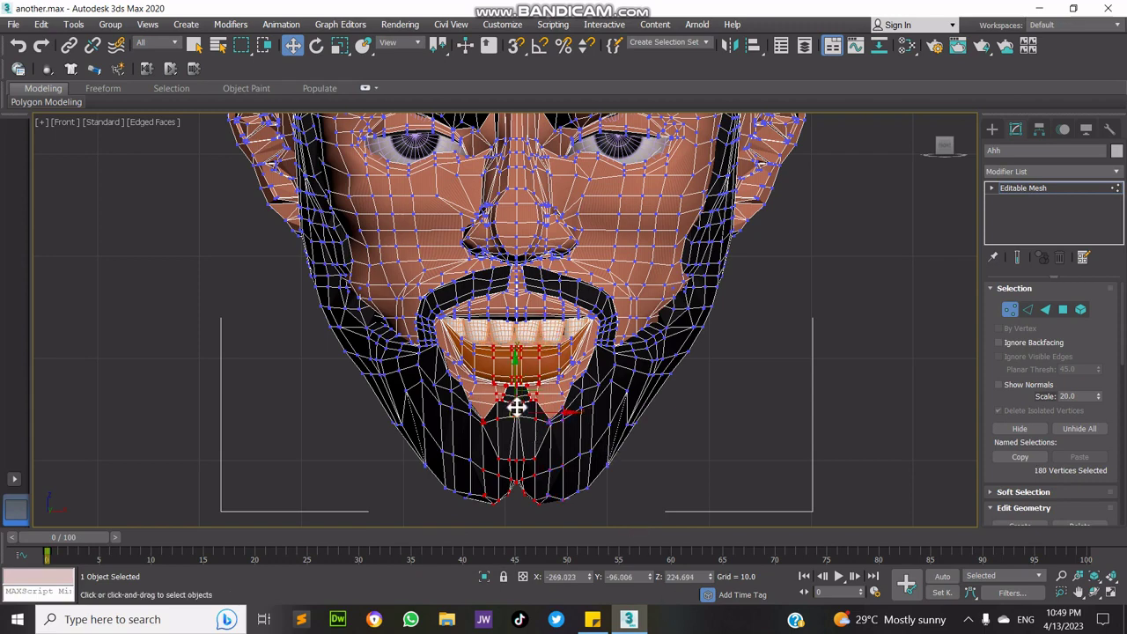
pyautogui.moveTo(517, 388); pyautogui.dragTo(516, 390)
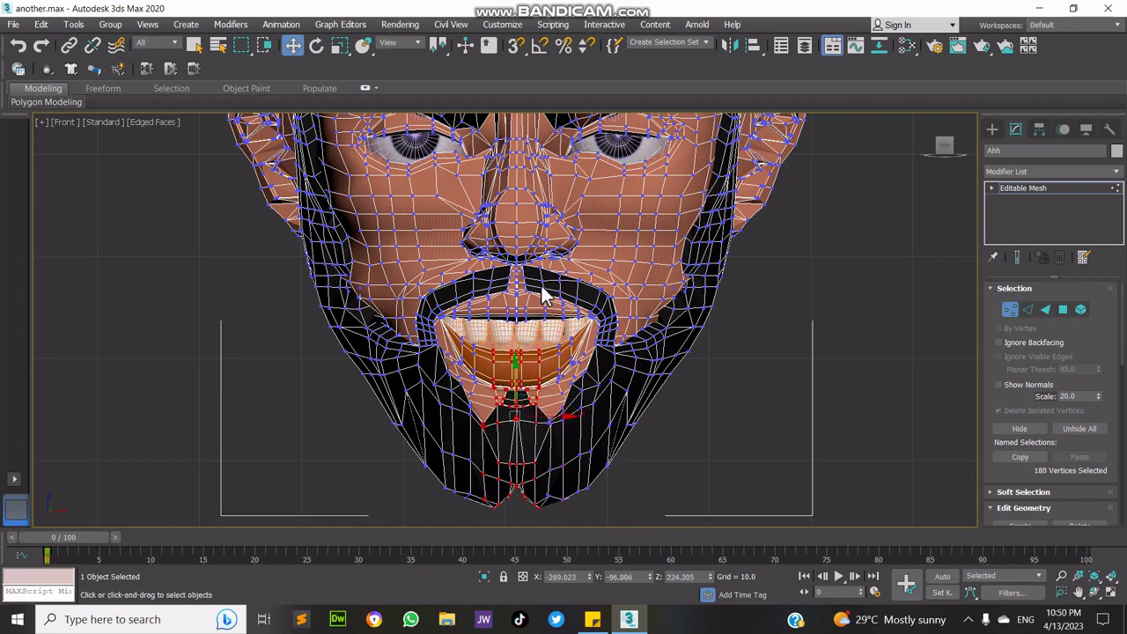
# - Leave vertex editing and rotate the Ahh head's lower jaw 8.5 degrees about X to lower its teeth
pyautogui.scroll(5, 540, 290)
pyautogui.click(1010, 309)
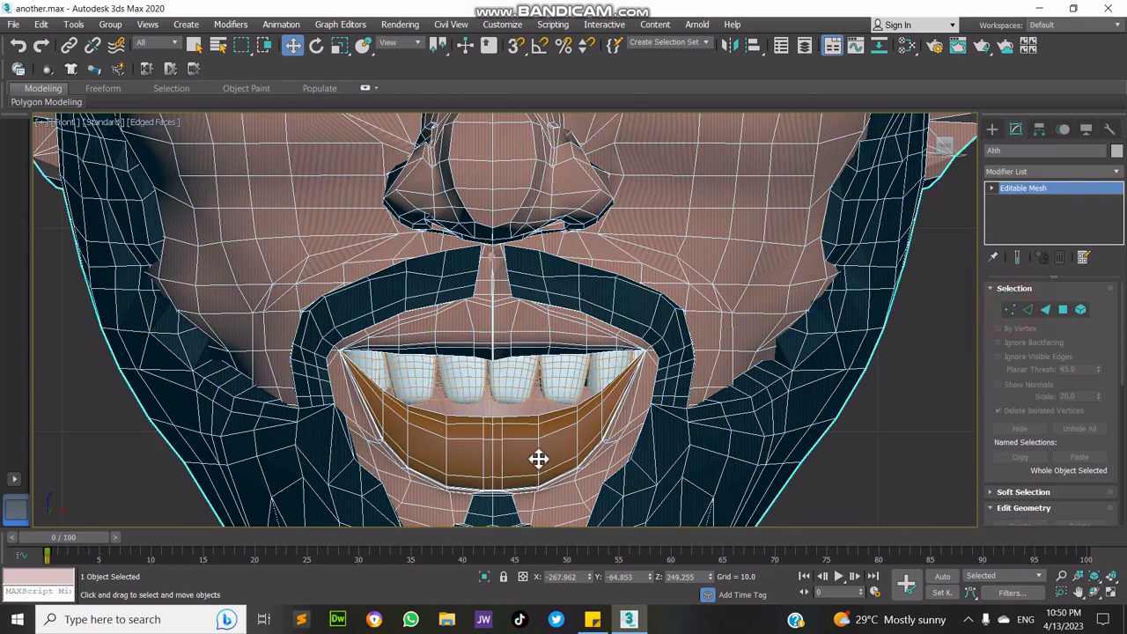
pyautogui.click(513, 390)
pyautogui.click(317, 45)
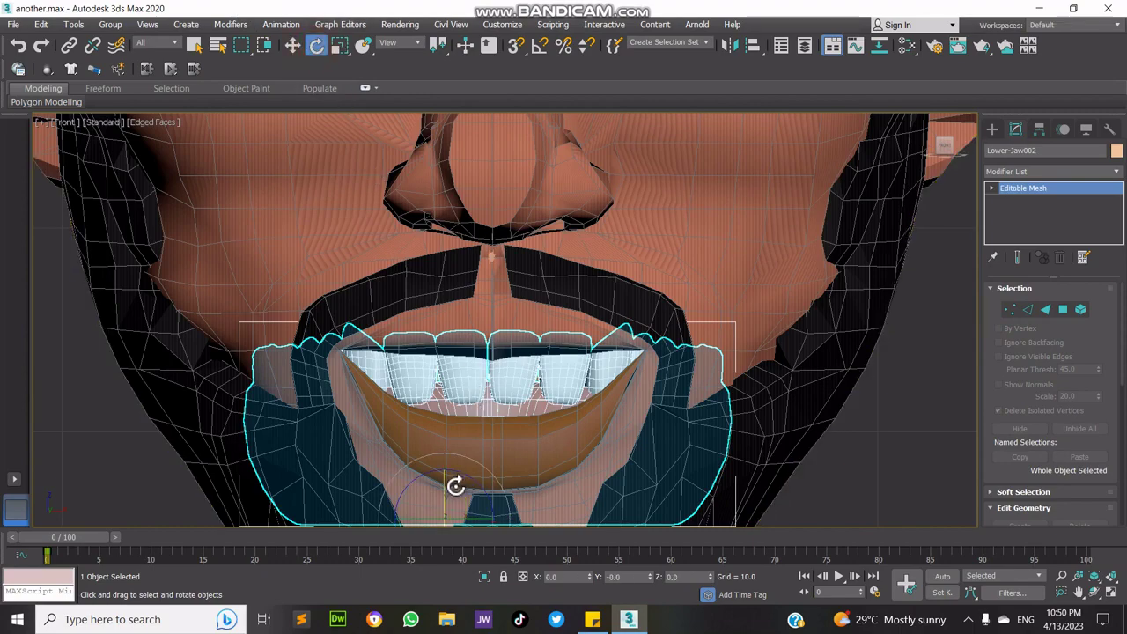
pyautogui.moveTo(456, 483); pyautogui.dragTo(447, 505)
pyautogui.scroll(-6, 447, 504)
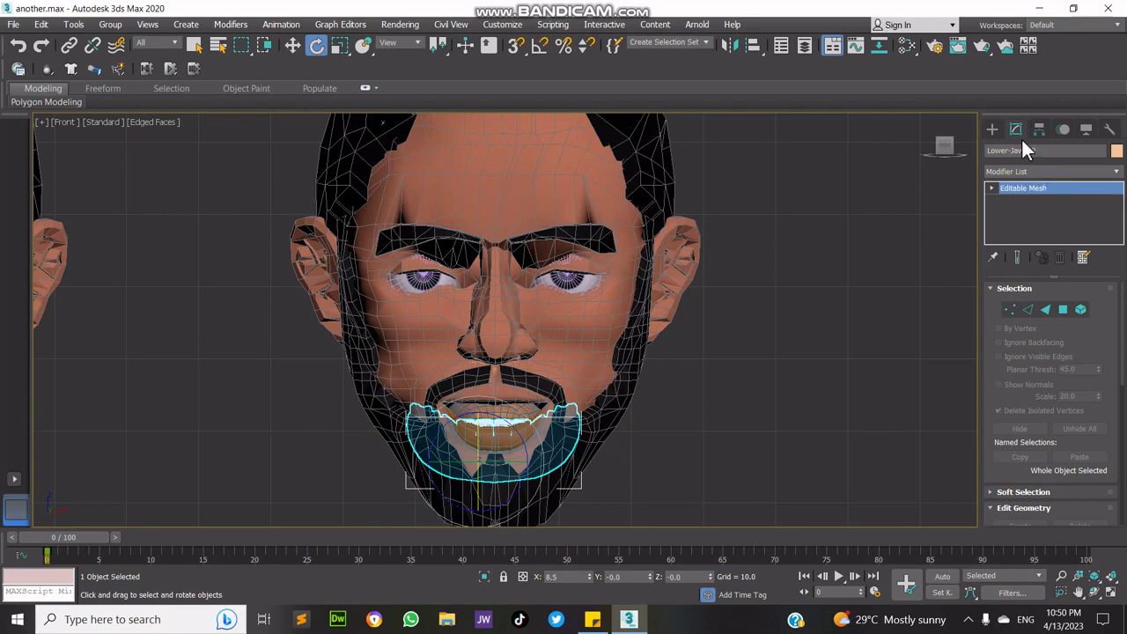
# - Clone all six parts of the original head near the origin as one copy beside the Ahh head
pyautogui.click(448, 206)
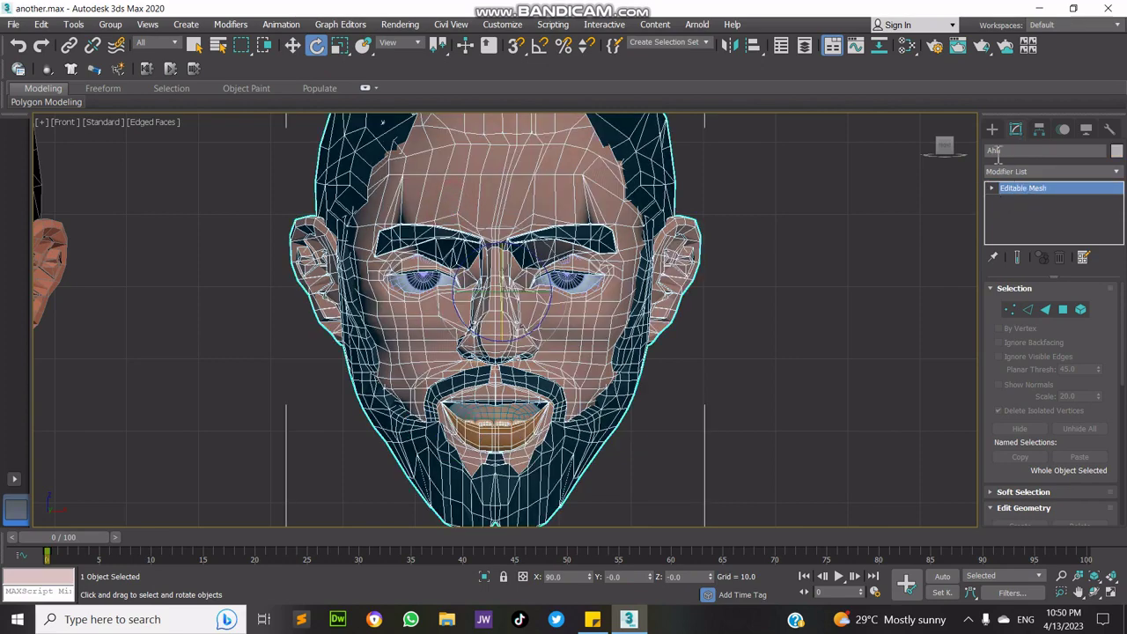
pyautogui.click(1079, 592)
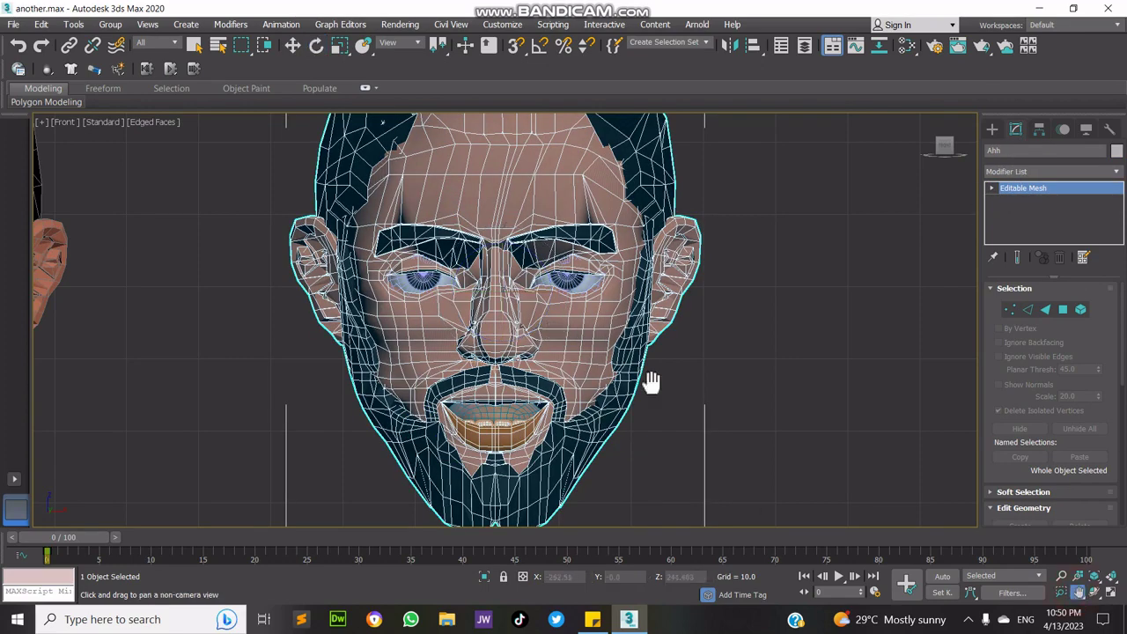
pyautogui.moveTo(649, 378); pyautogui.dragTo(534, 378)
pyautogui.scroll(-6, 649, 428)
pyautogui.moveTo(782, 433); pyautogui.dragTo(540, 305)
pyautogui.rightClick(540, 304)
pyautogui.moveTo(356, 241); pyautogui.dragTo(455, 298)
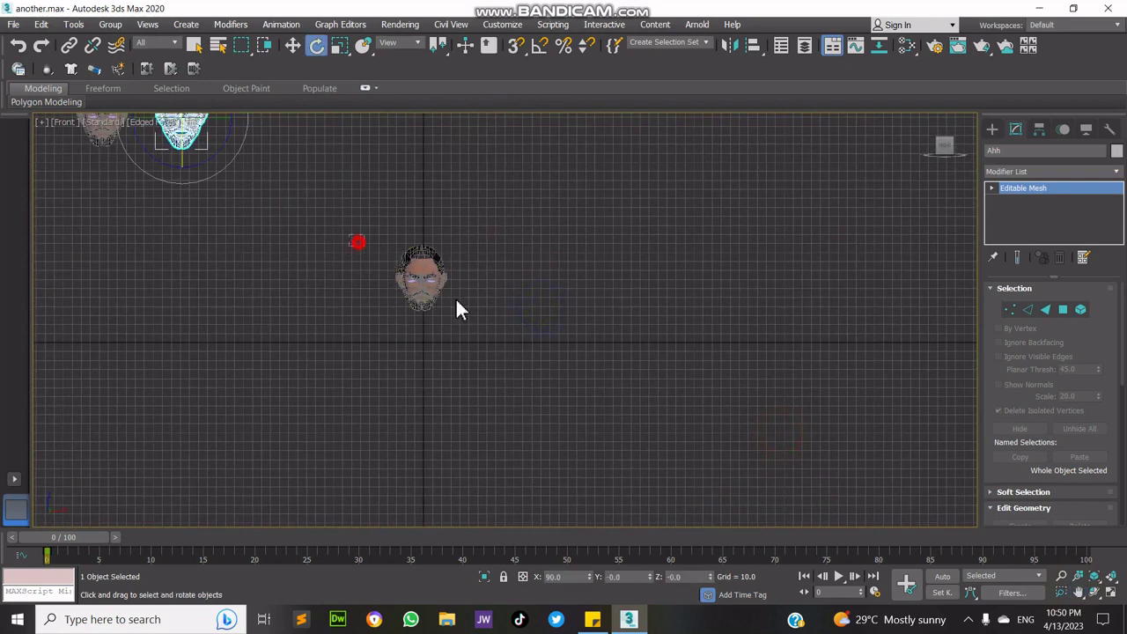
pyautogui.click(292, 45)
pyautogui.click(1079, 592)
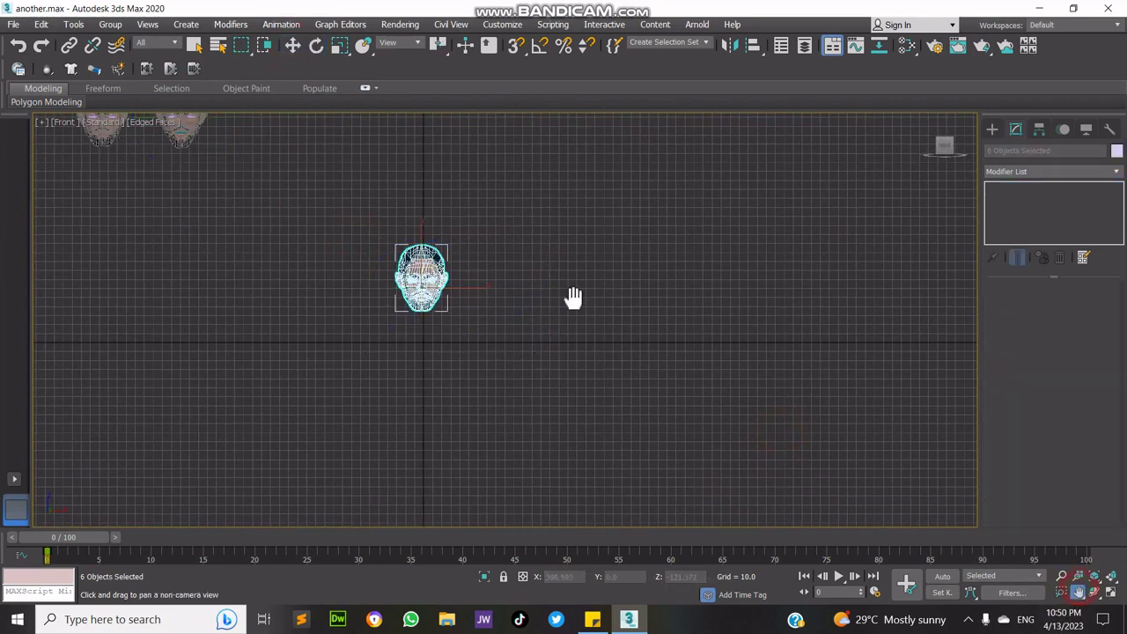
pyautogui.moveTo(573, 297); pyautogui.dragTo(590, 448)
pyautogui.rightClick(589, 449)
pyautogui.keyDown('shift'); pyautogui.moveTo(491, 476); pyautogui.dragTo(335, 306); pyautogui.keyUp('shift')
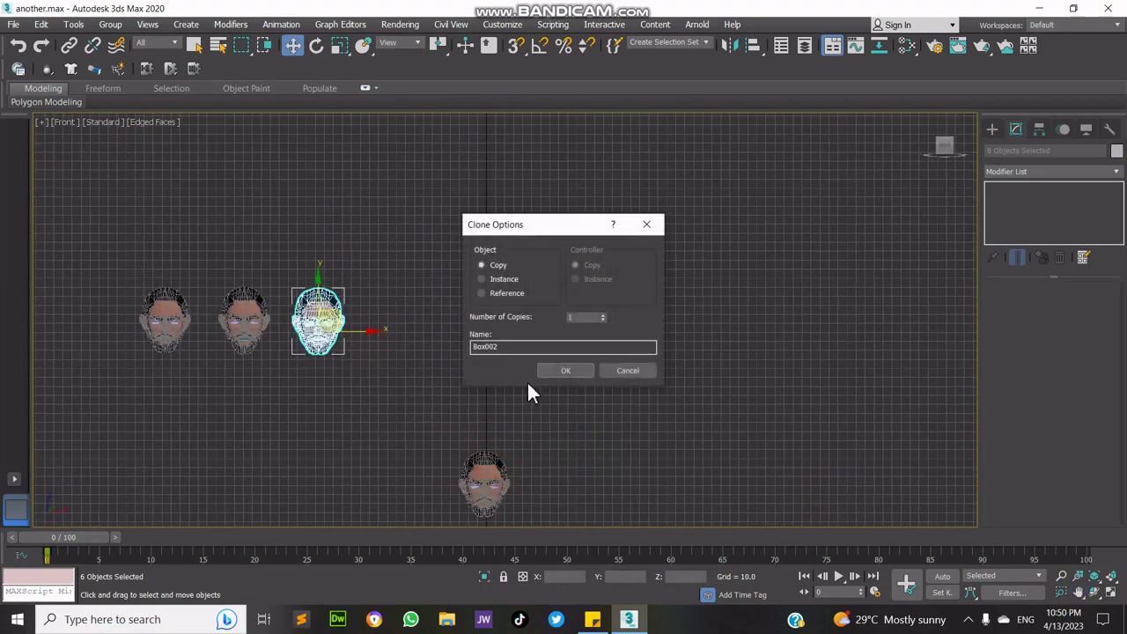
pyautogui.click(564, 370)
# - Move the new head further along X to open a gap, and clone the complete Ahh head into that gap
pyautogui.scroll(5, 378, 363)
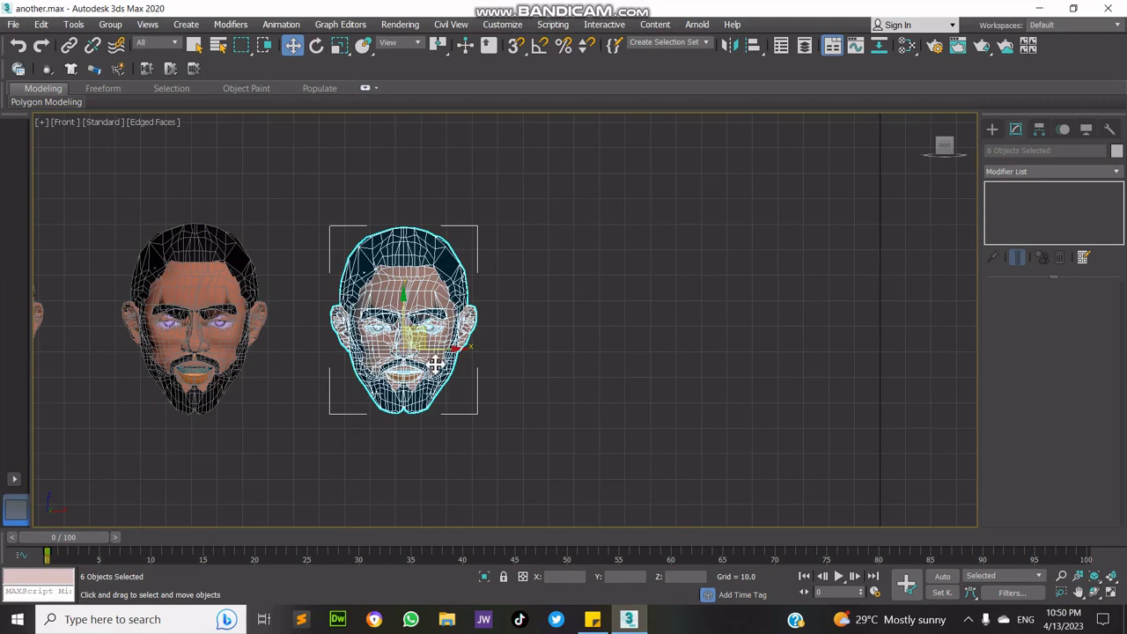
pyautogui.moveTo(436, 348); pyautogui.dragTo(798, 349)
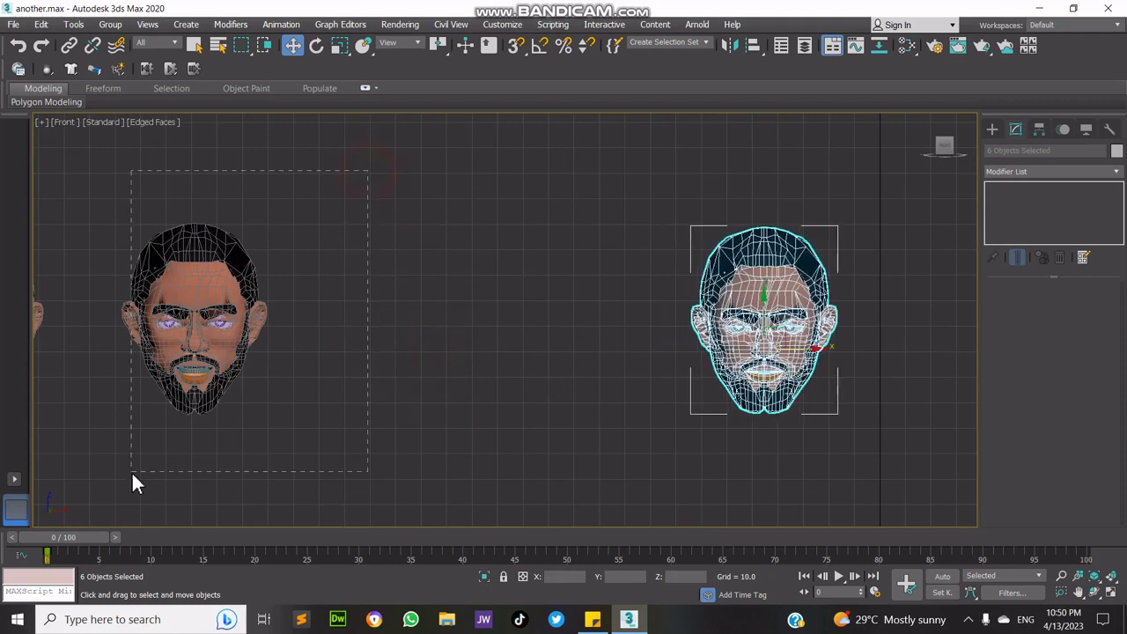
pyautogui.moveTo(122, 474); pyautogui.dragTo(121, 472)
pyautogui.moveTo(226, 345); pyautogui.dragTo(478, 348)
pyautogui.click(568, 371)
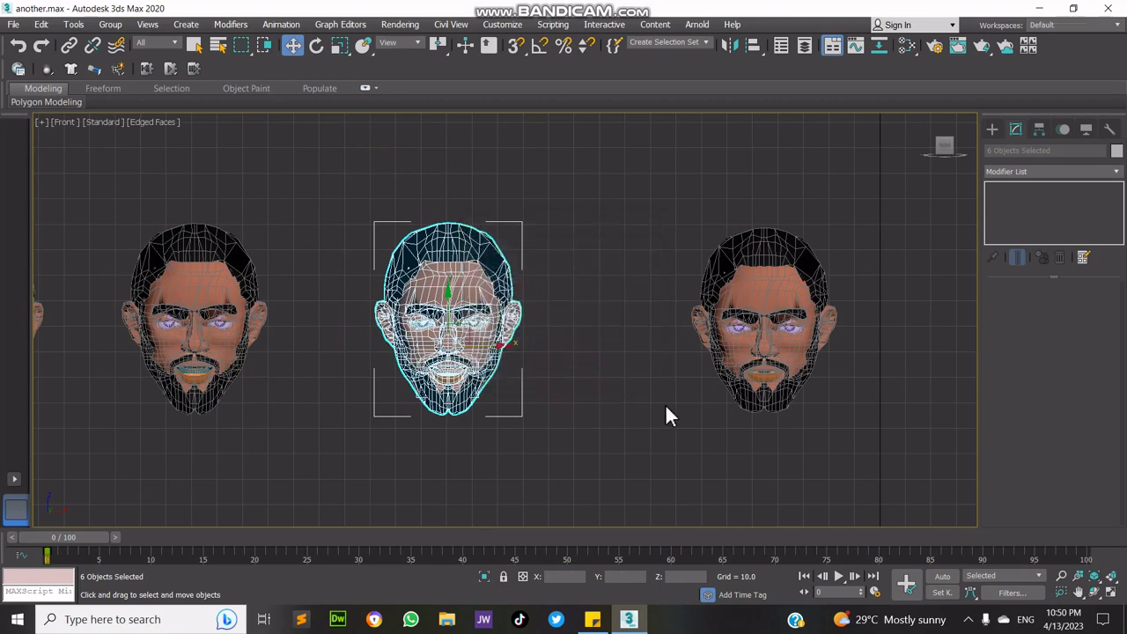
# - Rename the head mesh of the Ahh clone as Big-Ahhh
pyautogui.click(496, 390)
pyautogui.click(492, 357)
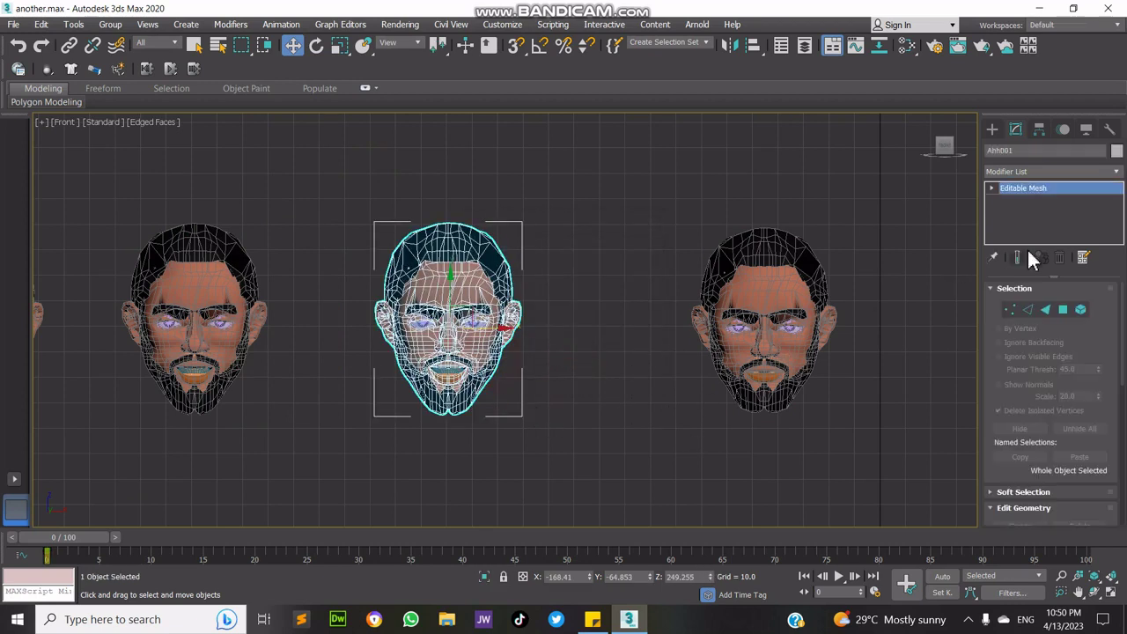
pyautogui.doubleClick(1013, 150)
pyautogui.write('Big-Ahhh')
# - Enter vertex editing on Big-Ahhh and extend the selection across the lower lip, chin and central beard on both sides
pyautogui.scroll(3, 315, 412)
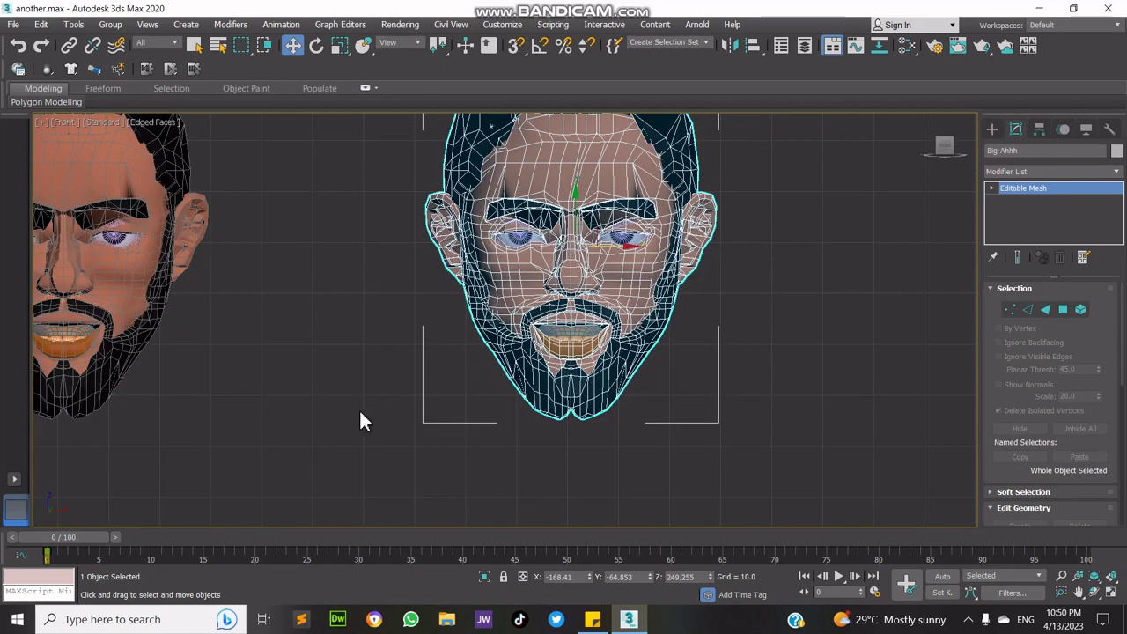
pyautogui.click(1010, 310)
pyautogui.scroll(5, 568, 444)
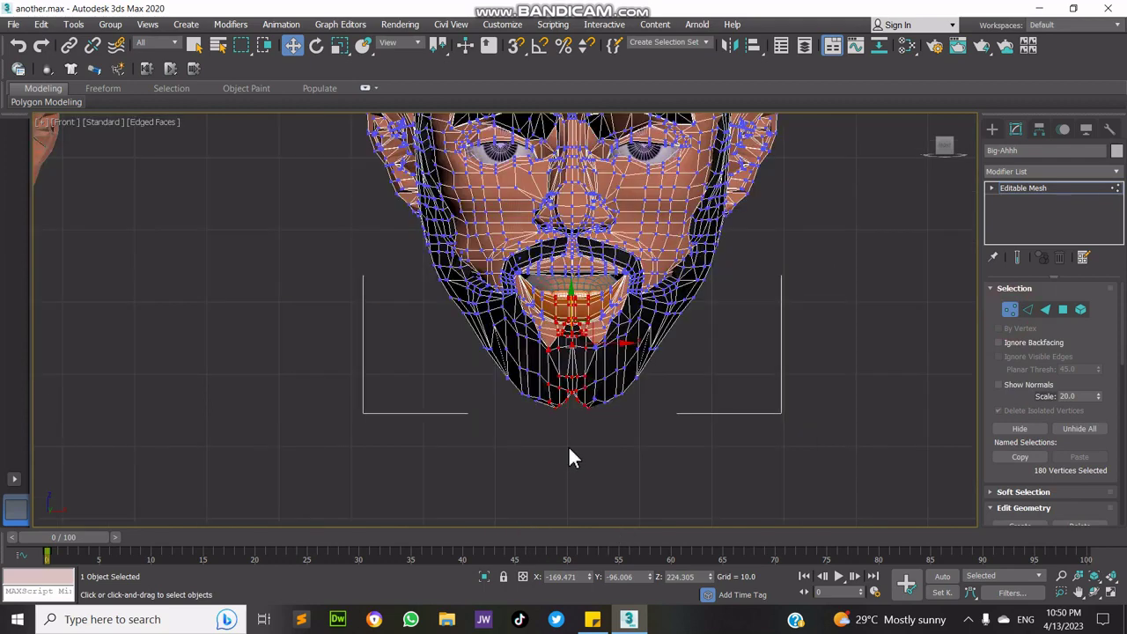
pyautogui.moveTo(500, 261); pyautogui.dragTo(505, 219)
pyautogui.keyDown('ctrl'); pyautogui.moveTo(617, 472); pyautogui.dragTo(623, 223); pyautogui.keyUp('ctrl')
pyautogui.keyDown('ctrl'); pyautogui.moveTo(535, 380); pyautogui.dragTo(491, 266); pyautogui.keyUp('ctrl')
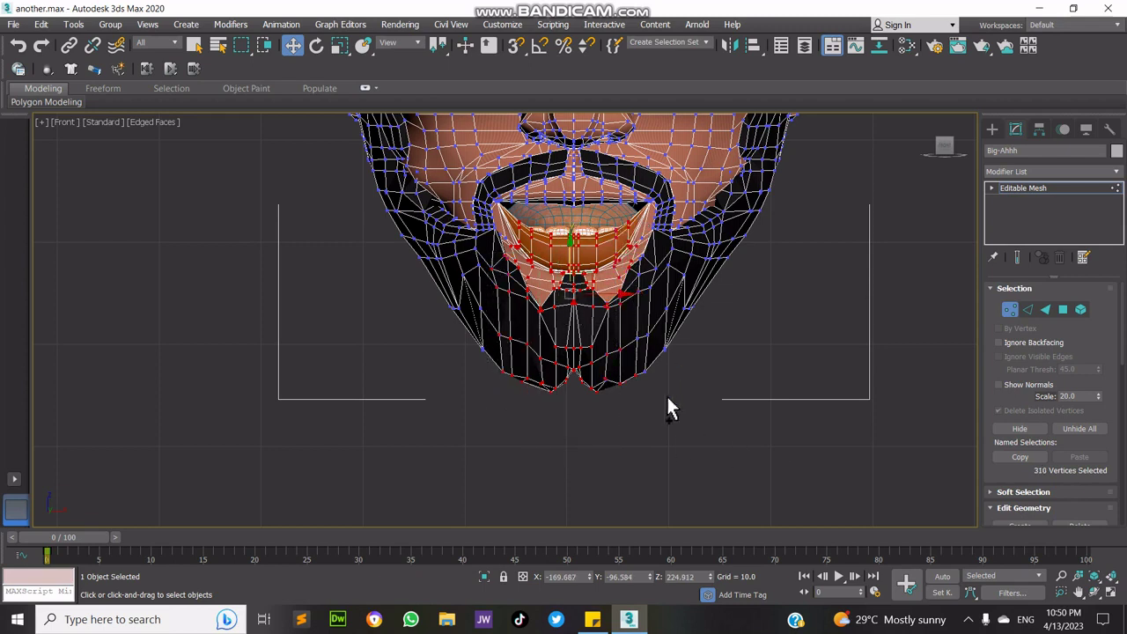
pyautogui.keyDown('ctrl'); pyautogui.moveTo(641, 349); pyautogui.dragTo(648, 246); pyautogui.keyUp('ctrl')
# - Add the missed vertex near each mouth corner to the selection and move it all down about 2.8 units
pyautogui.moveTo(573, 257); pyautogui.dragTo(573, 286)
pyautogui.hotkey('ctrl', 'z')
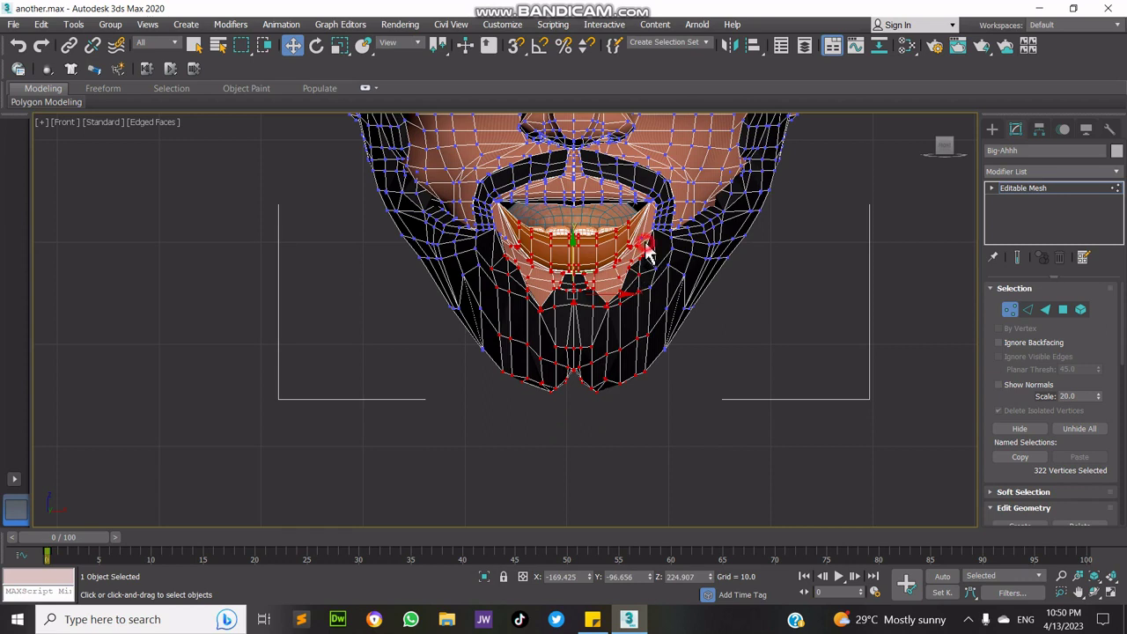
pyautogui.keyDown('ctrl'); pyautogui.click(646, 244); pyautogui.keyUp('ctrl')
pyautogui.moveTo(529, 255); pyautogui.dragTo(512, 238)
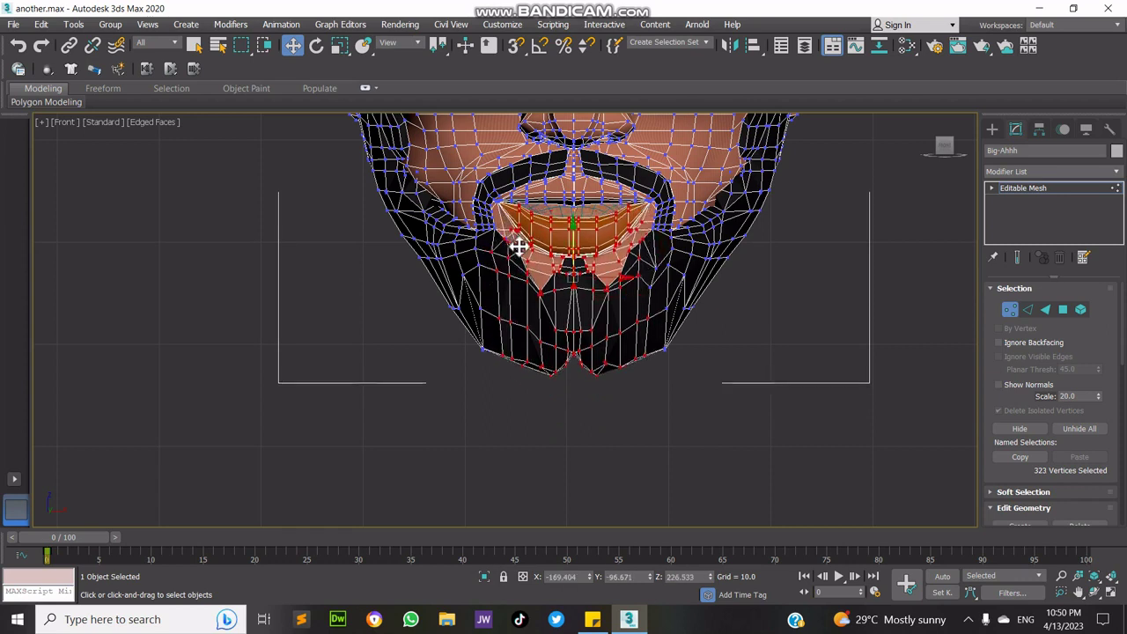
pyautogui.hotkey('ctrl', 'z')
pyautogui.keyDown('ctrl'); pyautogui.click(506, 236); pyautogui.keyUp('ctrl')
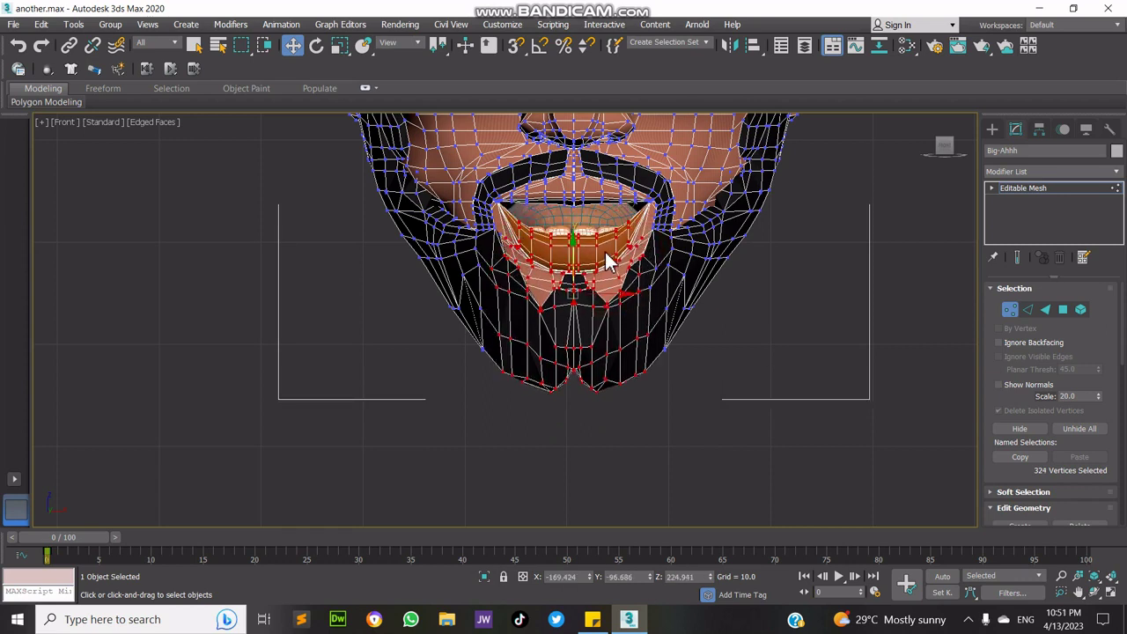
pyautogui.moveTo(580, 247); pyautogui.dragTo(577, 276)
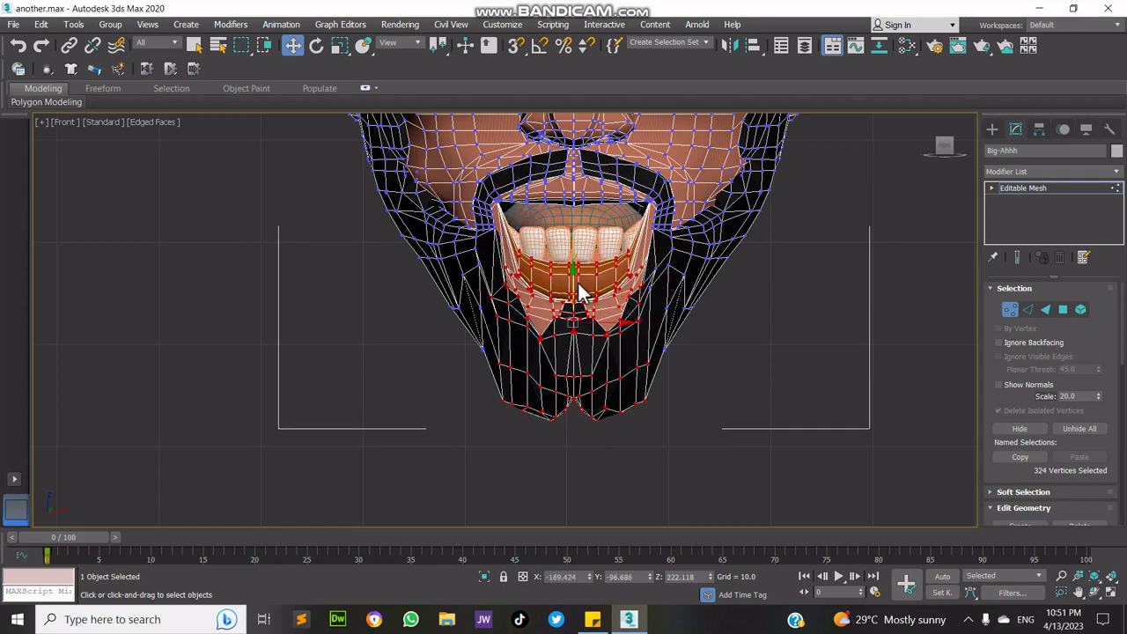
# - Deselect one vertex near the mouth corner, lower the rest about 1.3 units more, and leave vertex editing
pyautogui.keyDown('alt'); pyautogui.click(521, 252); pyautogui.keyUp('alt')
pyautogui.scroll(-3, 617, 350)
pyautogui.scroll(4, 616, 356)
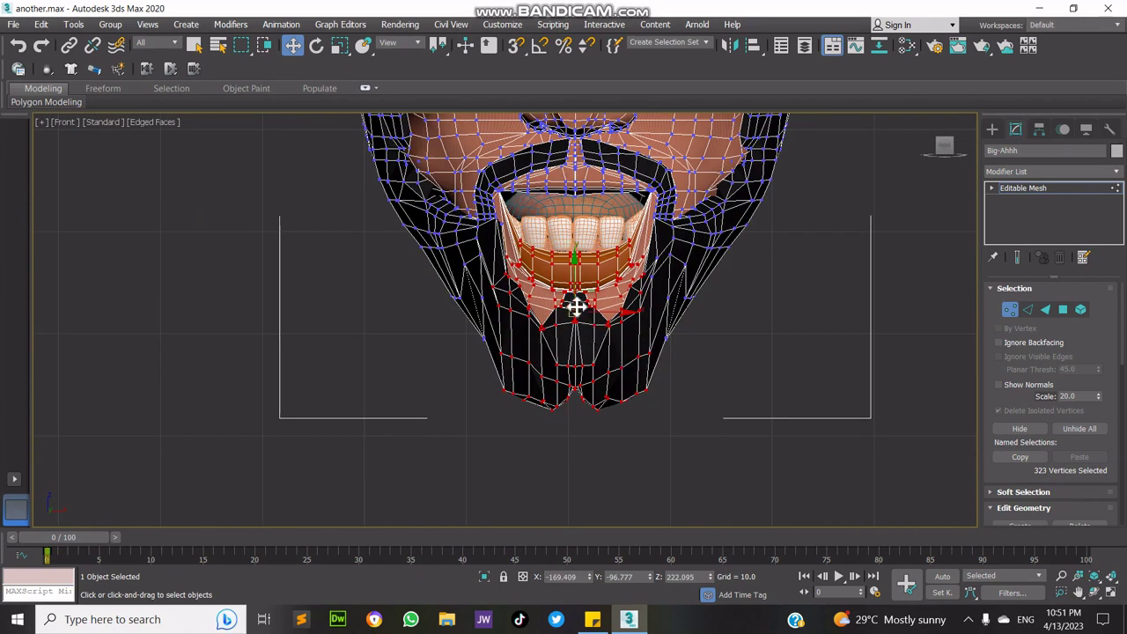
pyautogui.moveTo(575, 305); pyautogui.dragTo(575, 311)
pyautogui.scroll(-2, 575, 306)
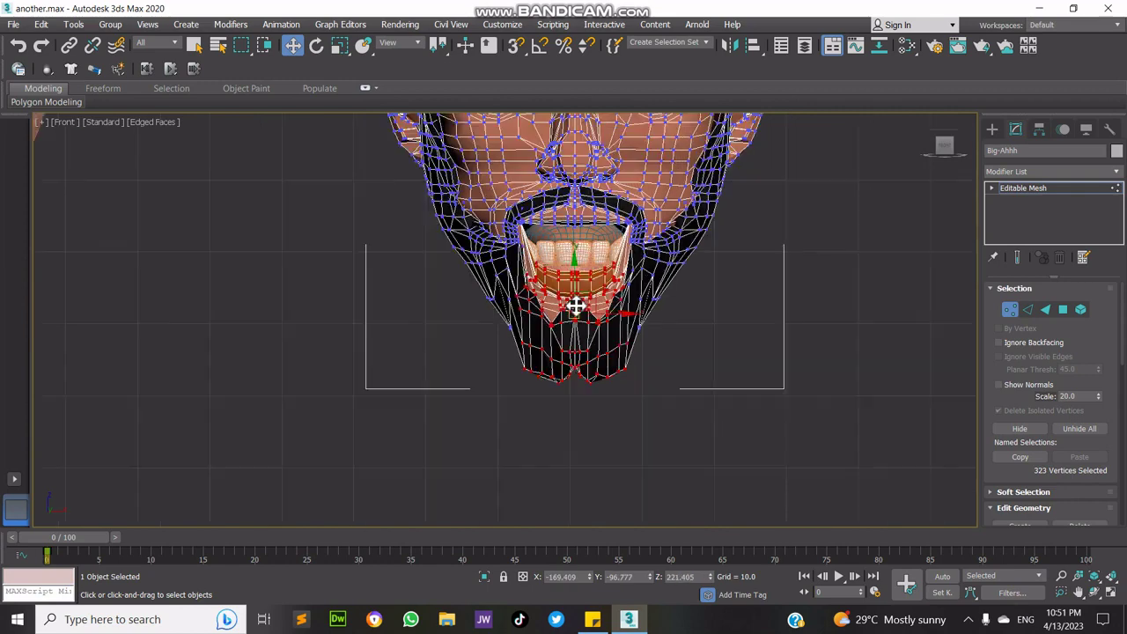
pyautogui.scroll(-2, 575, 306)
pyautogui.scroll(4, 577, 295)
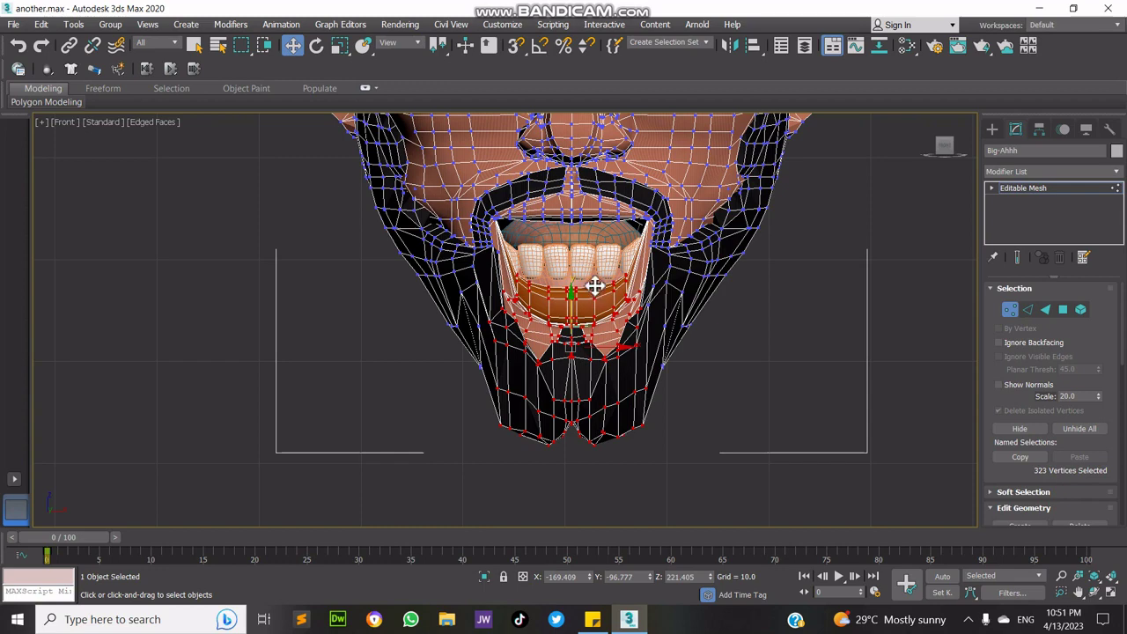
pyautogui.moveTo(573, 300); pyautogui.dragTo(574, 306)
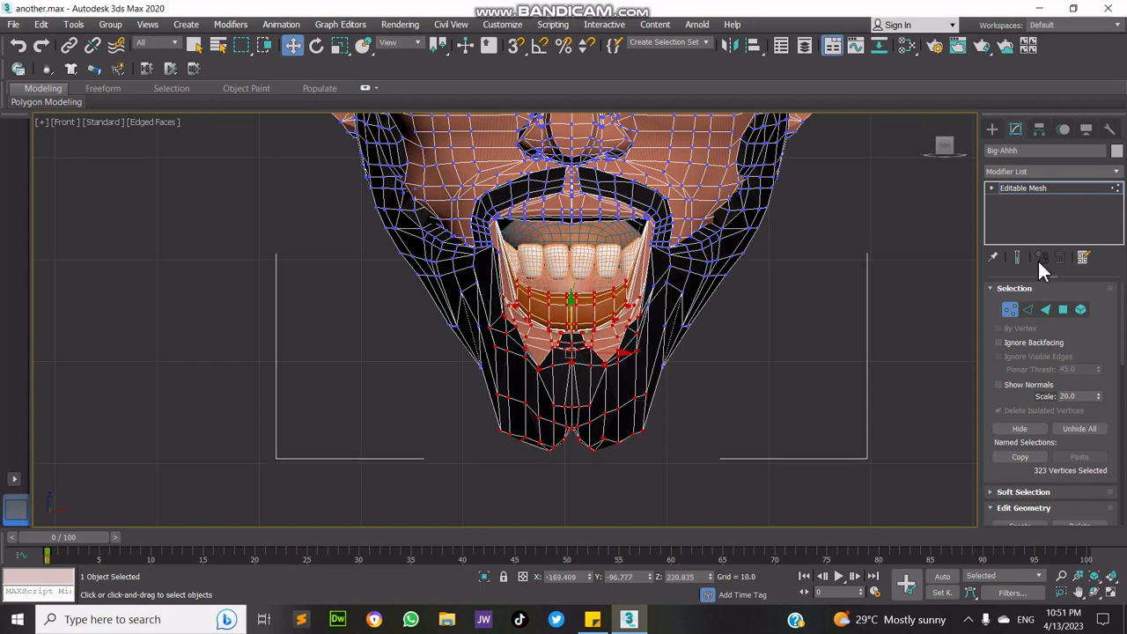
pyautogui.click(1010, 309)
# - Rotate the Big-Ahhh head's lower jaw to 17 degrees about X to drop its teeth
pyautogui.scroll(-5, 599, 396)
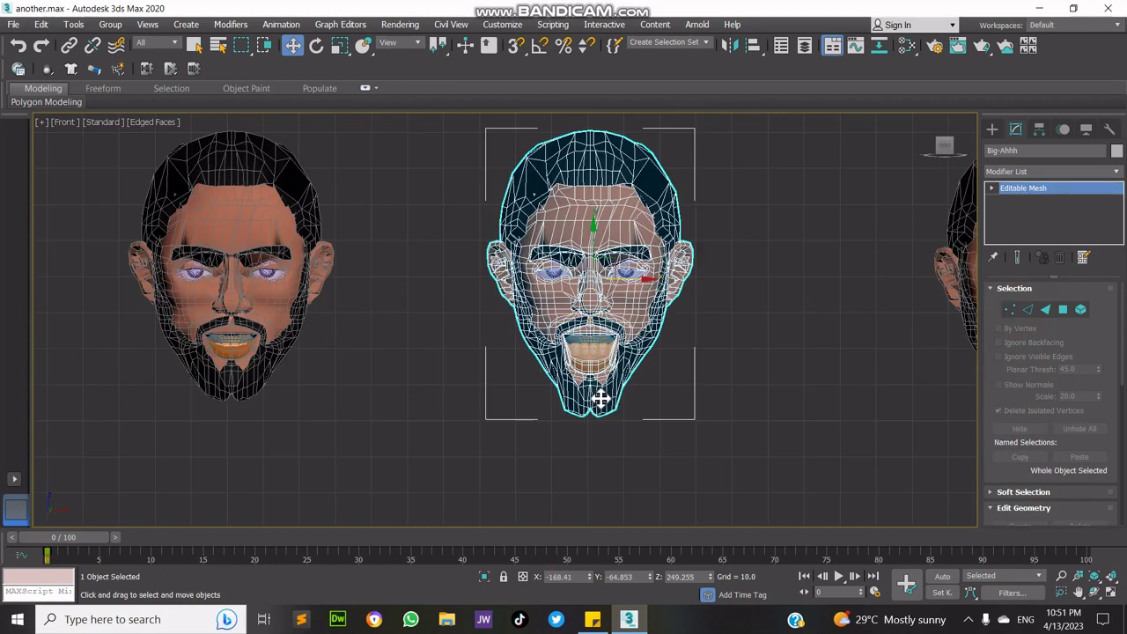
pyautogui.click(603, 352)
pyautogui.press('z')
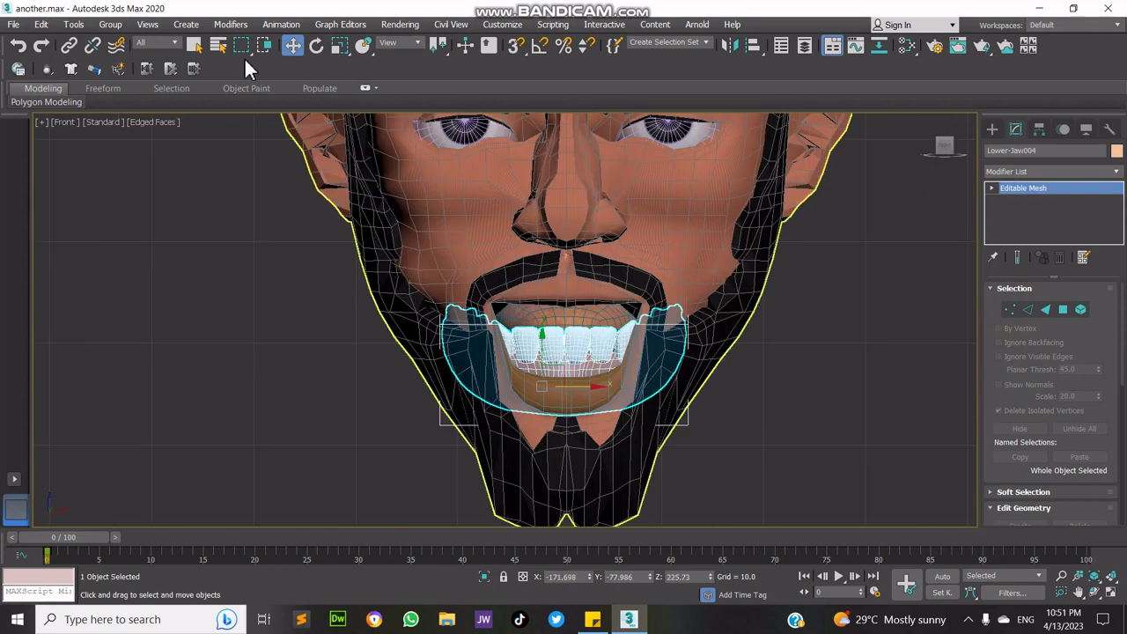
pyautogui.click(317, 46)
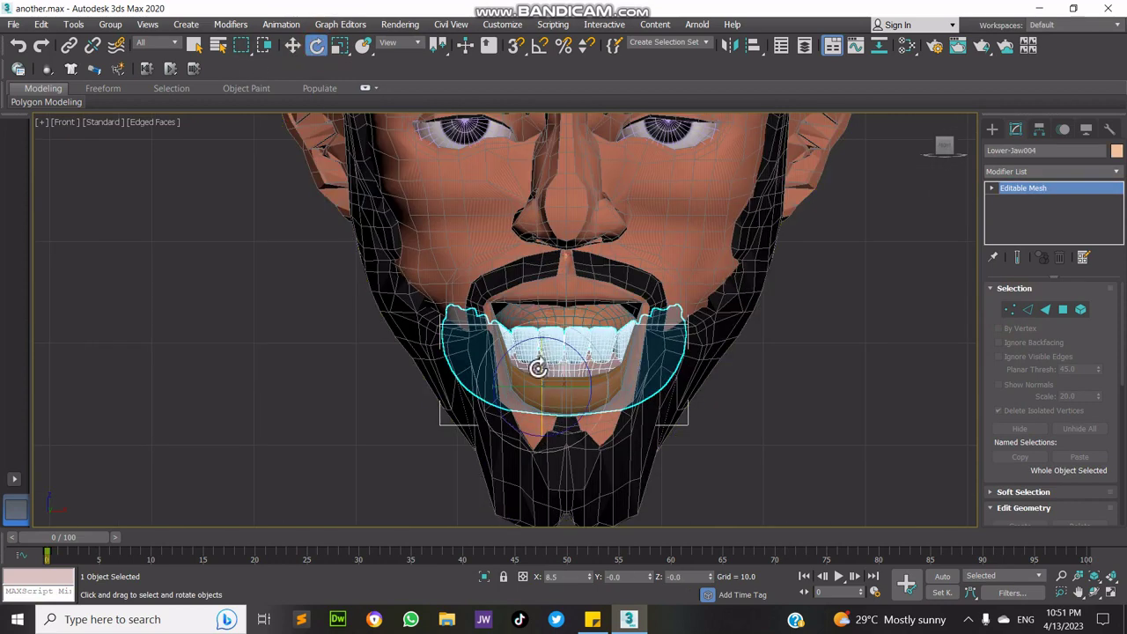
pyautogui.moveTo(537, 361); pyautogui.dragTo(544, 383)
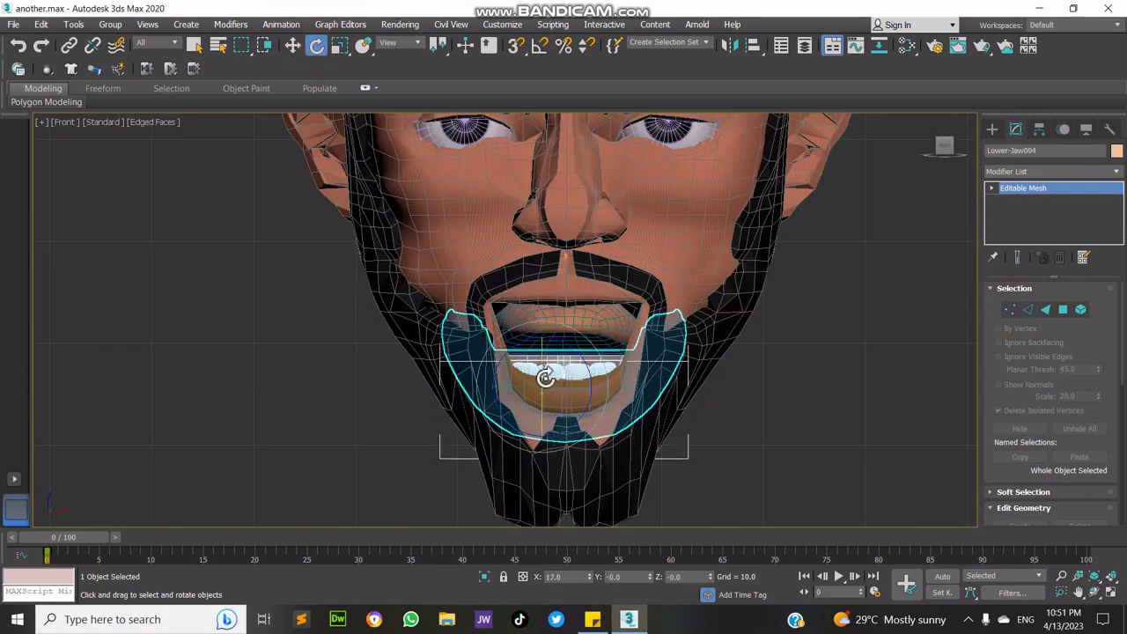
# - Rotate the Big-Ahhh head's tongue downward about X to follow the lowered jaw
pyautogui.click(577, 329)
pyautogui.moveTo(574, 345); pyautogui.dragTo(574, 360)
pyautogui.click(292, 46)
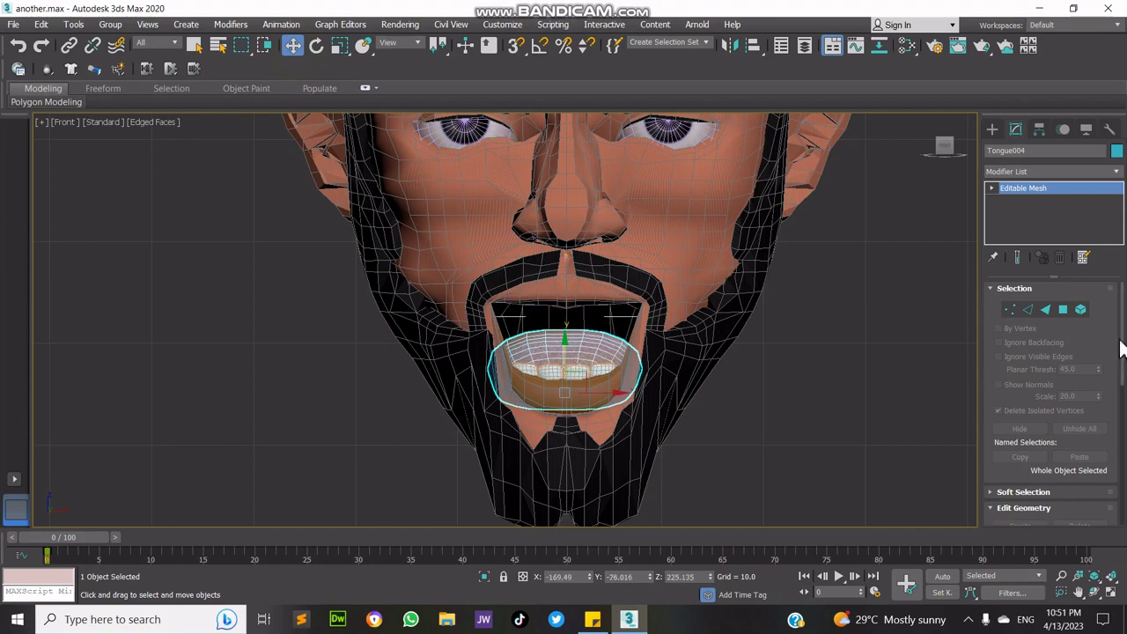
# - Select all six parts of the remaining unshaped clone and move it closer to the Big-Ahhh head
pyautogui.scroll(-4, 810, 424)
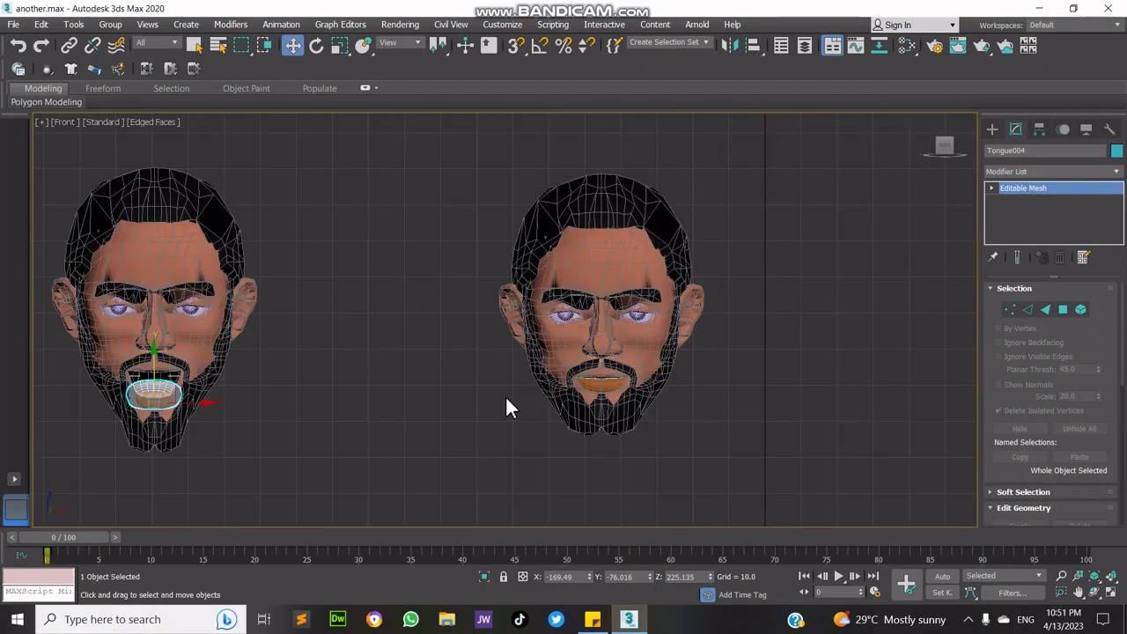
pyautogui.scroll(-3, 506, 396)
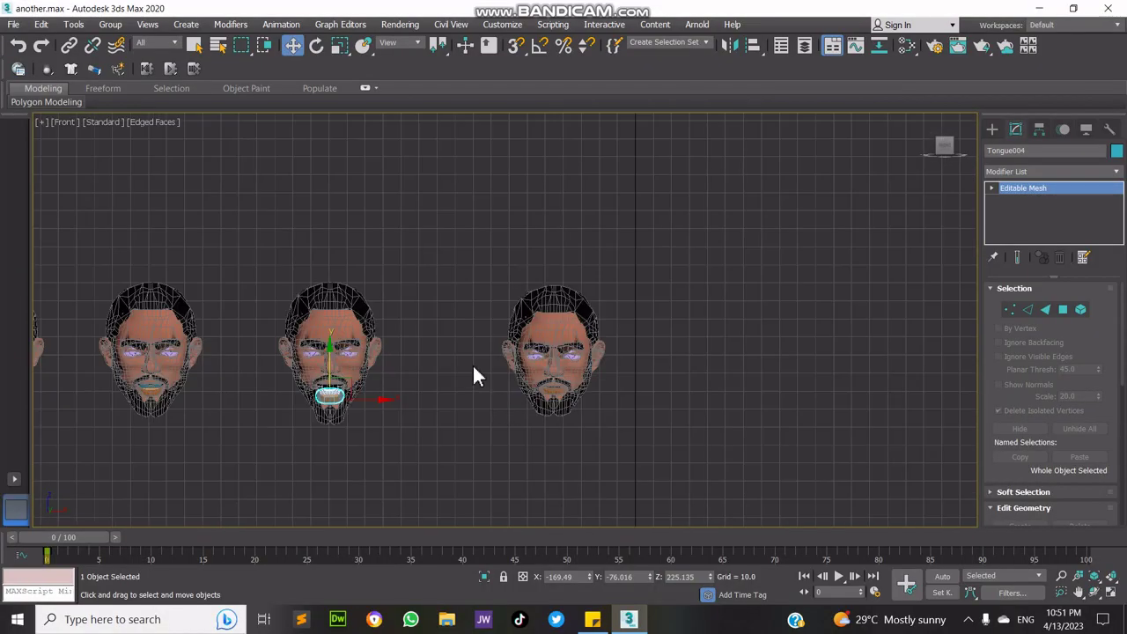
pyautogui.moveTo(455, 247); pyautogui.dragTo(675, 484)
pyautogui.moveTo(675, 458); pyautogui.dragTo(673, 452)
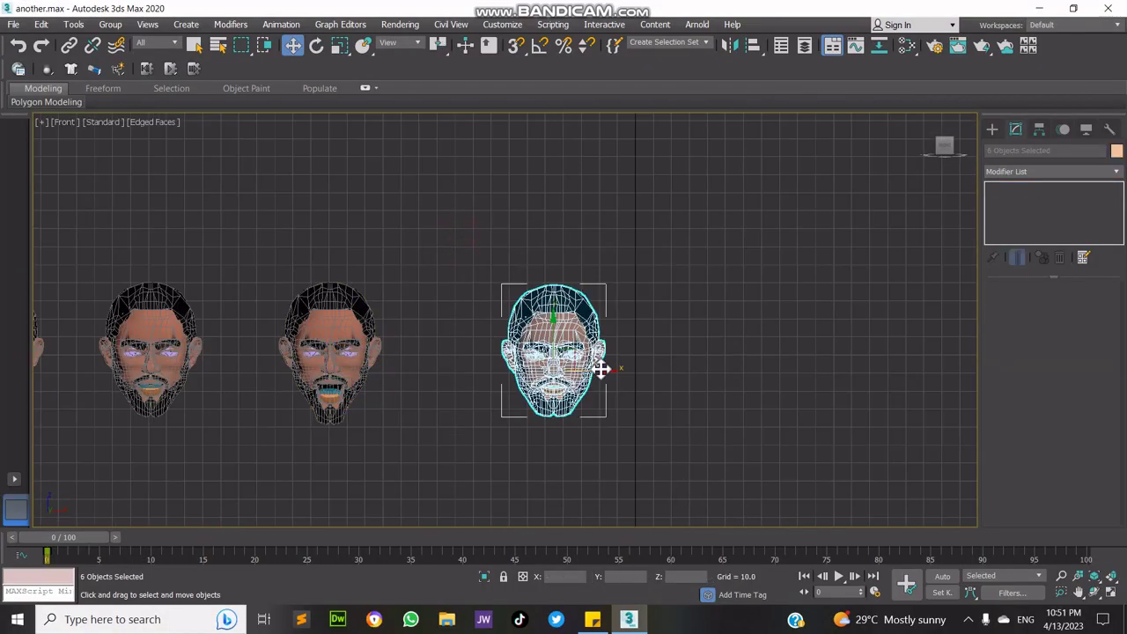
pyautogui.moveTo(589, 367); pyautogui.dragTo(515, 363)
# - Enter vertex editing on the unshaped clone's head mesh and select the upper eyelid edge vertices of its right eye
pyautogui.scroll(5, 478, 385)
pyautogui.scroll(3, 478, 385)
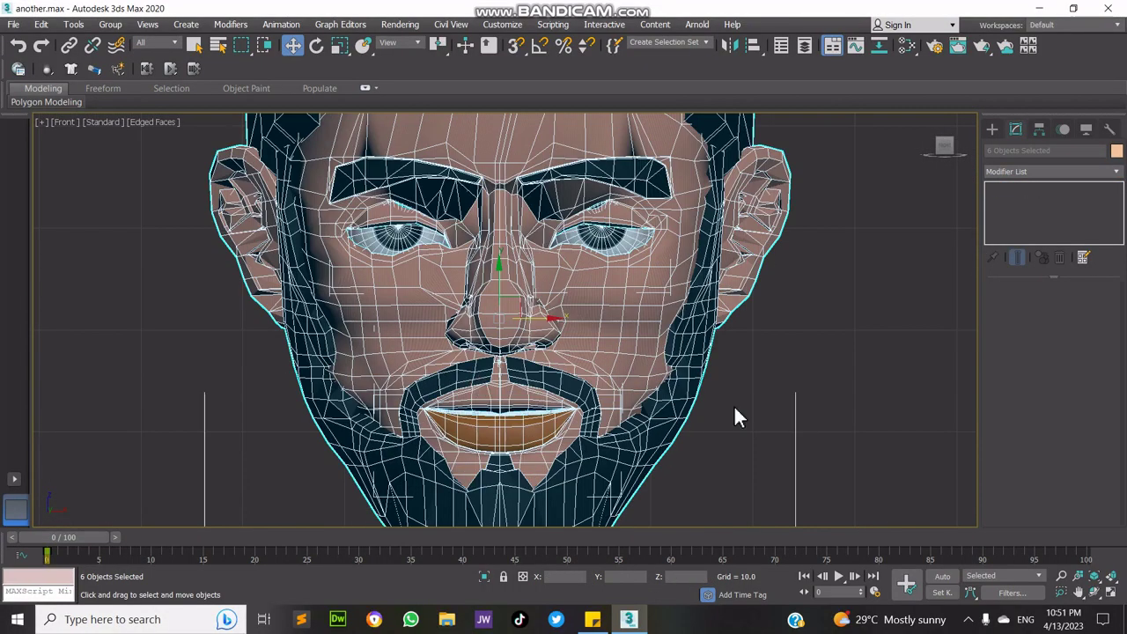
pyautogui.click(870, 385)
pyautogui.click(695, 234)
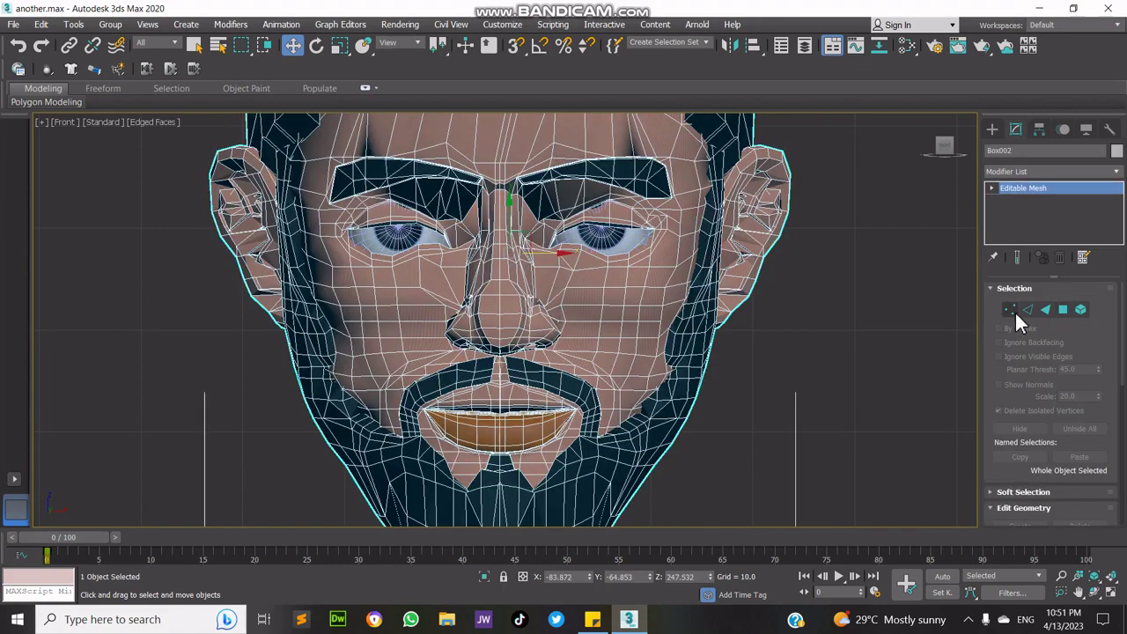
pyautogui.click(1010, 309)
pyautogui.scroll(5, 387, 196)
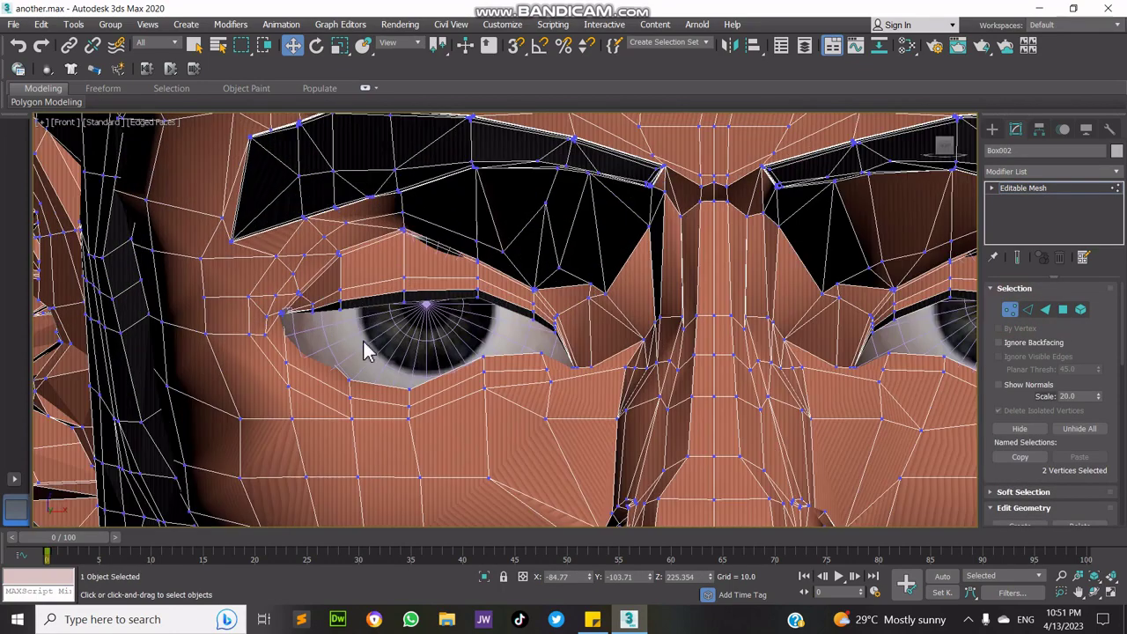
pyautogui.moveTo(353, 323); pyautogui.dragTo(332, 287)
pyautogui.keyDown('ctrl'); pyautogui.moveTo(318, 323); pyautogui.dragTo(309, 296); pyautogui.keyUp('ctrl')
pyautogui.keyDown('ctrl'); pyautogui.moveTo(435, 330); pyautogui.dragTo(385, 277); pyautogui.keyUp('ctrl')
pyautogui.keyDown('ctrl'); pyautogui.moveTo(477, 315); pyautogui.dragTo(483, 273); pyautogui.keyUp('ctrl')
pyautogui.keyDown('ctrl'); pyautogui.moveTo(524, 327); pyautogui.dragTo(539, 297); pyautogui.keyUp('ctrl')
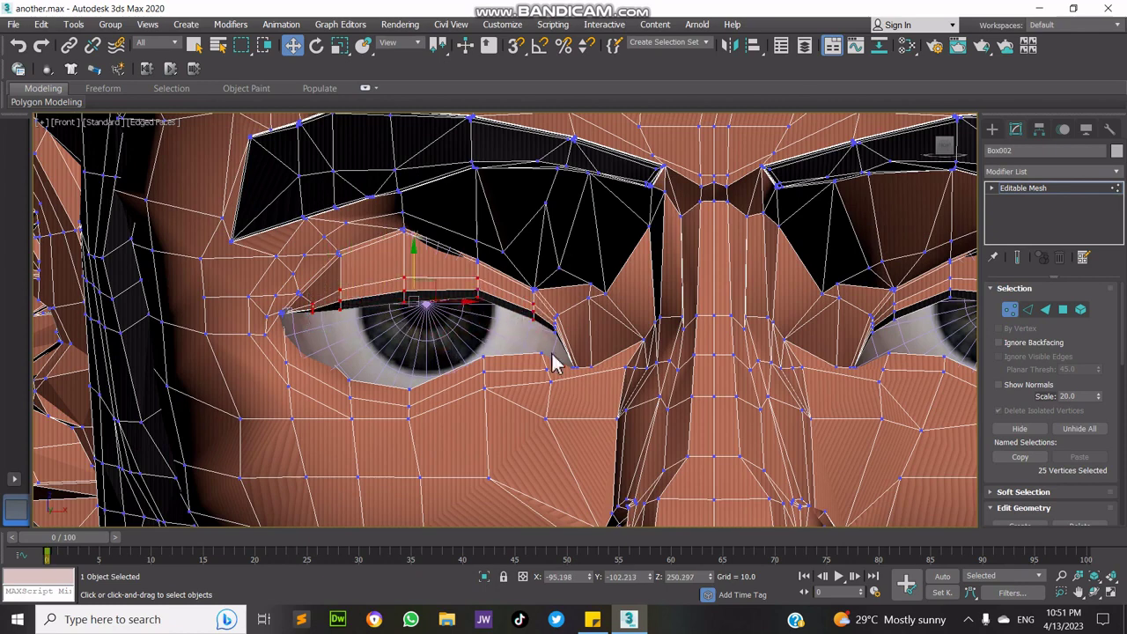
# - Add the upper eyelid edge vertices of the left eye, out to both corners, to the current vertex selection
pyautogui.click(1080, 592)
pyautogui.moveTo(796, 393); pyautogui.dragTo(333, 388)
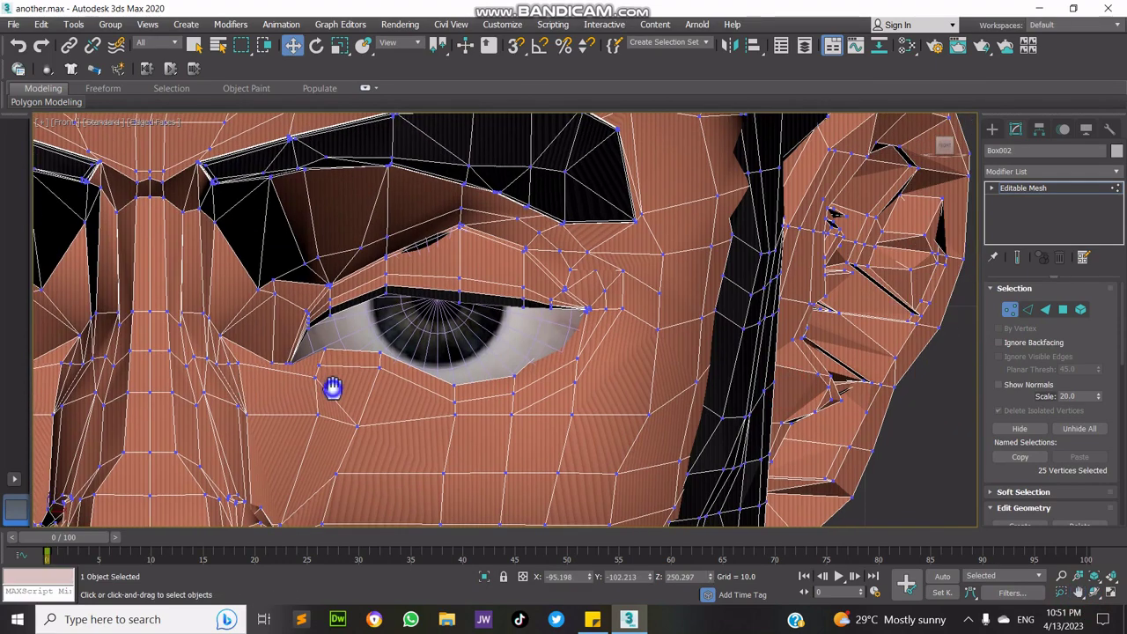
pyautogui.rightClick(526, 321)
pyautogui.keyDown('ctrl'); pyautogui.moveTo(530, 318); pyautogui.dragTo(509, 271); pyautogui.keyUp('ctrl')
pyautogui.keyDown('ctrl'); pyautogui.moveTo(477, 310); pyautogui.dragTo(342, 322); pyautogui.keyUp('ctrl')
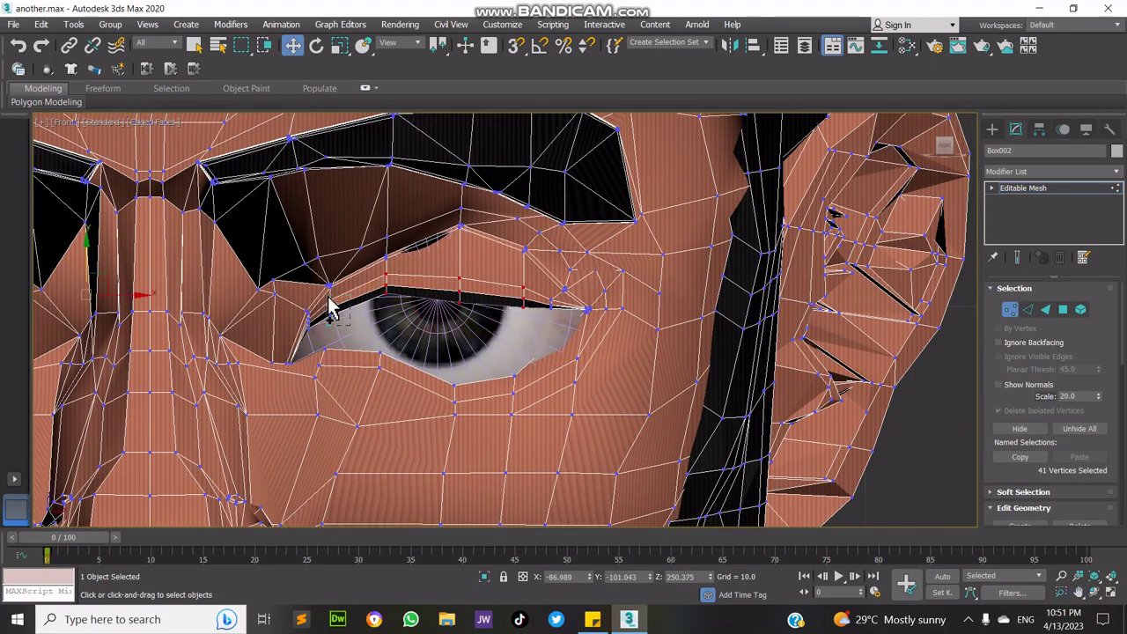
pyautogui.keyDown('ctrl'); pyautogui.moveTo(526, 327); pyautogui.dragTo(566, 308); pyautogui.keyUp('ctrl')
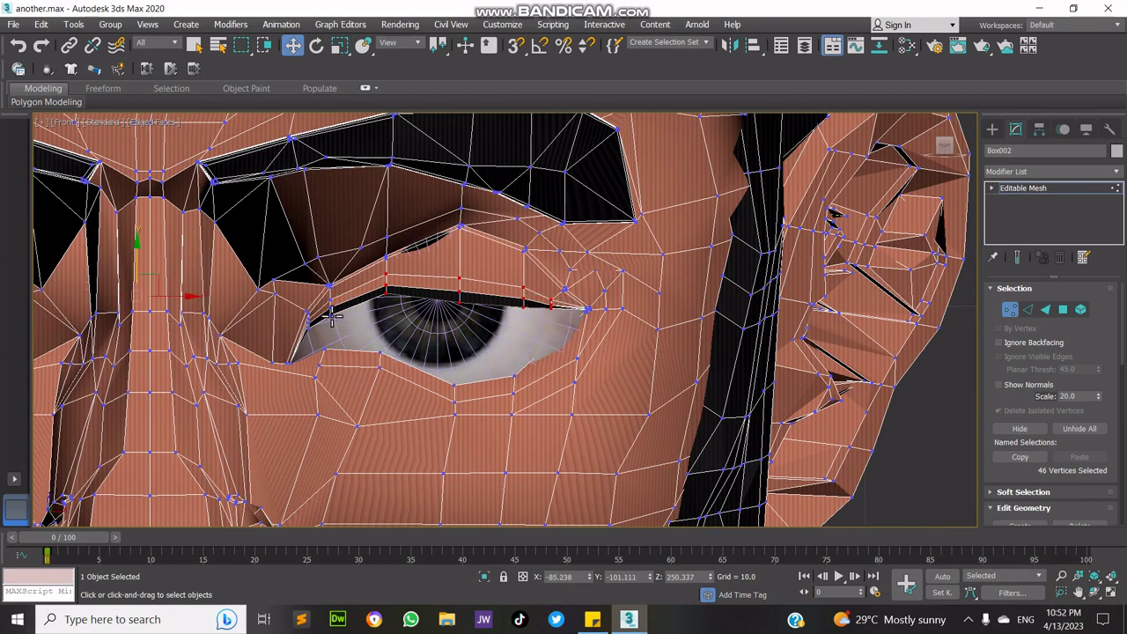
pyautogui.keyDown('ctrl'); pyautogui.moveTo(305, 323); pyautogui.dragTo(311, 345); pyautogui.keyUp('ctrl')
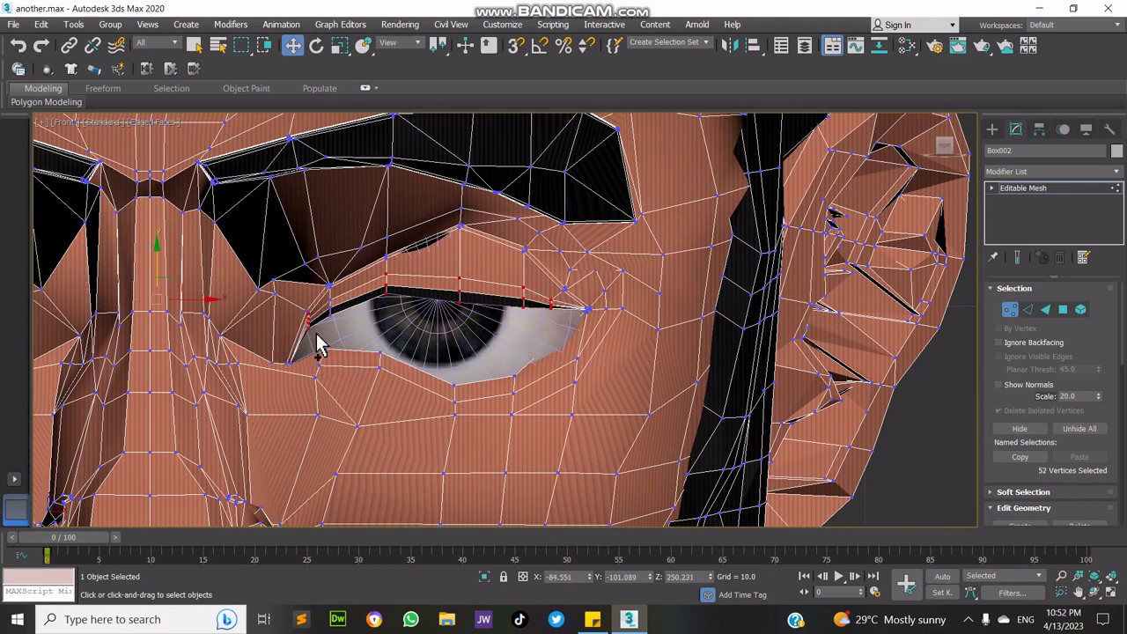
# - Undo the last corner selections, reselect the left eye's inner eyelid vertices and add the right eye's matching inner corner vertices
pyautogui.hotkey('ctrl', 'z')
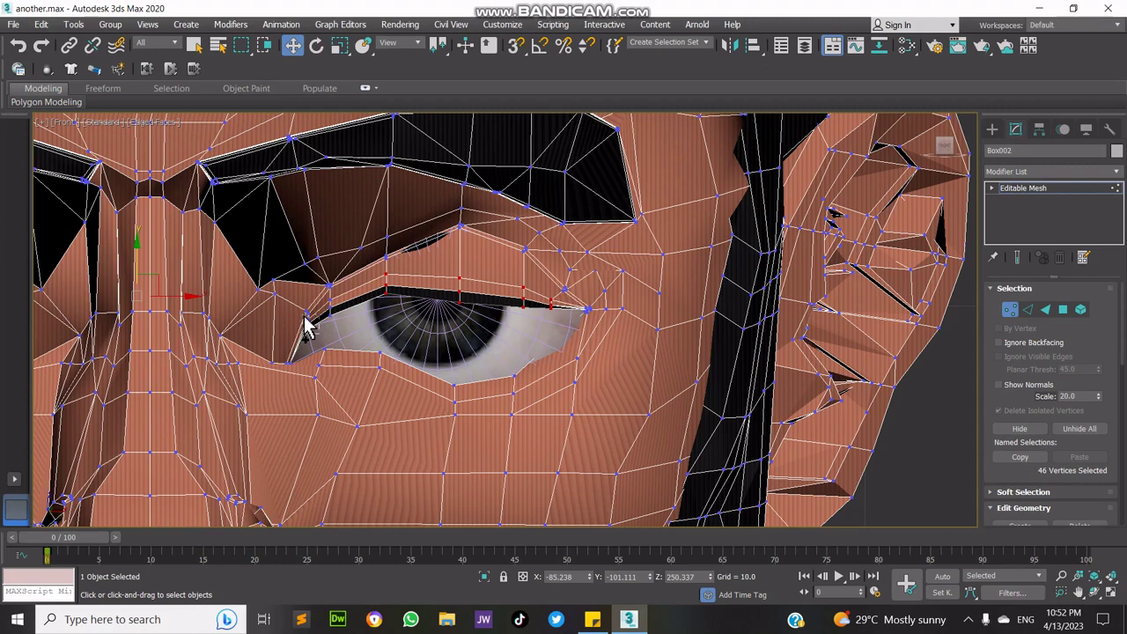
pyautogui.hotkey('ctrl', 'z')
pyautogui.scroll(-4, 149, 425)
pyautogui.scroll(1, 105, 410)
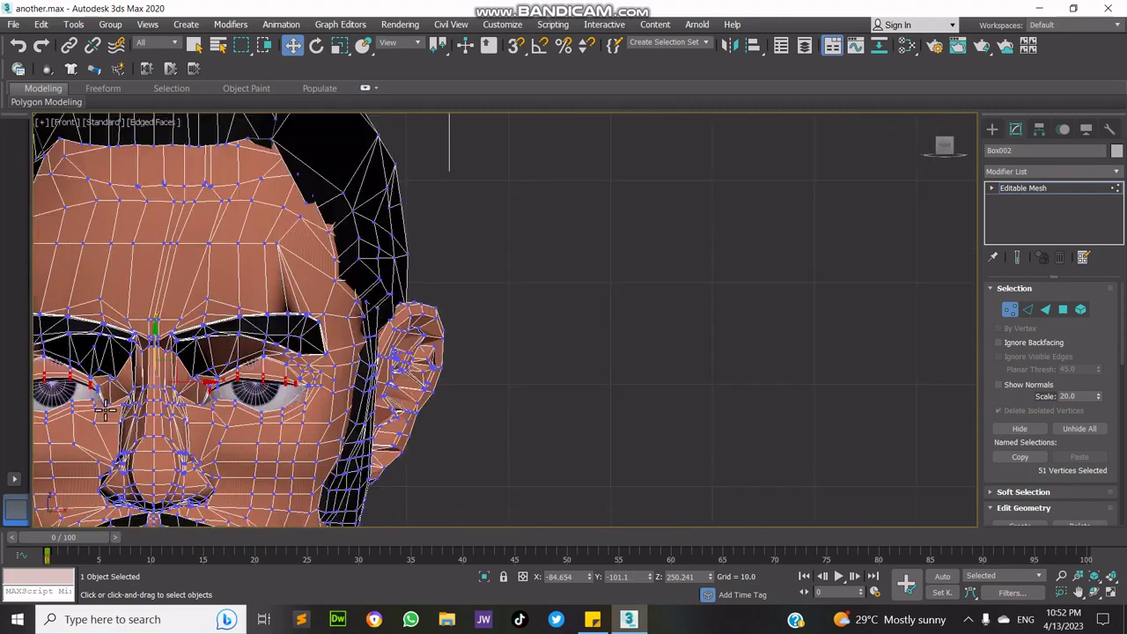
pyautogui.scroll(5, 104, 409)
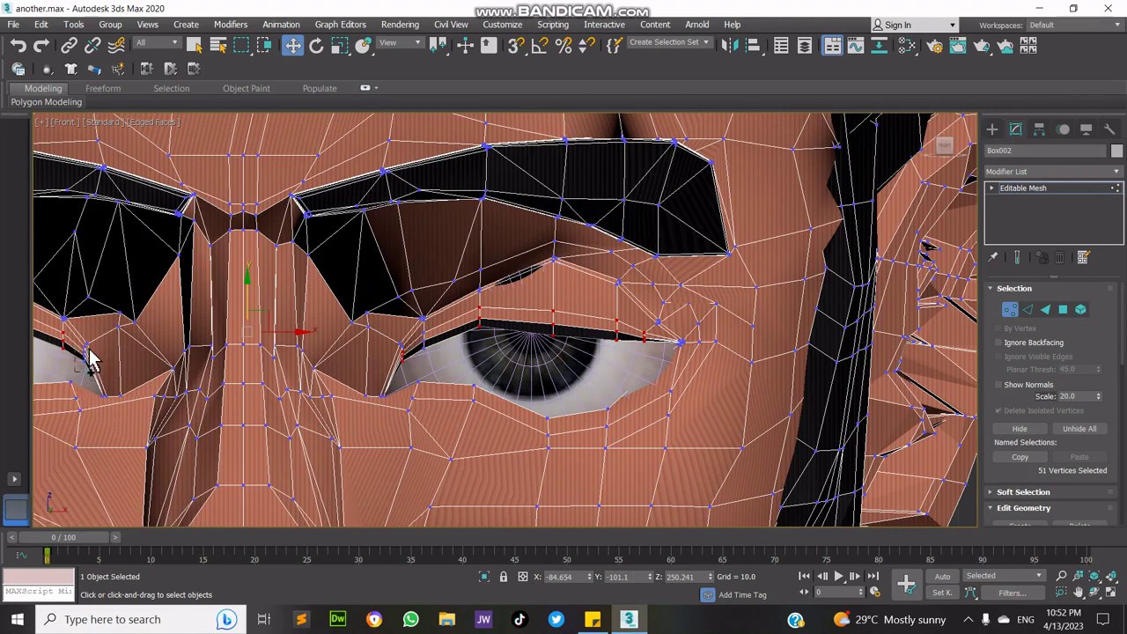
pyautogui.keyDown('ctrl'); pyautogui.moveTo(88, 359); pyautogui.dragTo(89, 365); pyautogui.keyUp('ctrl')
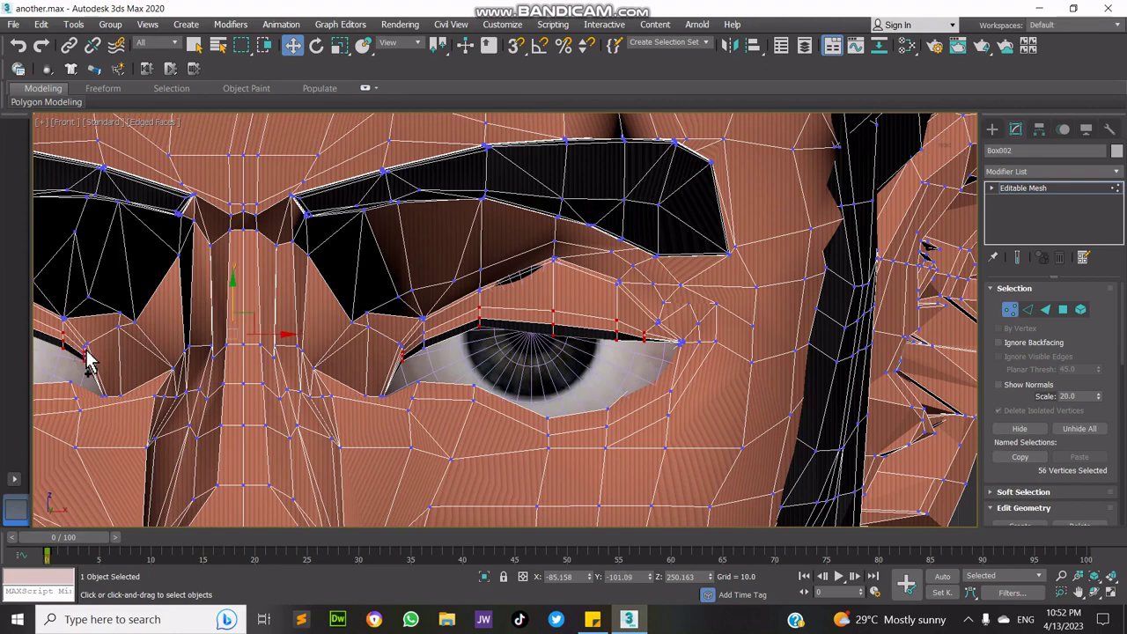
# - Try to move the selected upper eyelid vertices of both eyes straight down to a Z of about 249.2
pyautogui.scroll(3, 396, 349)
pyautogui.scroll(-10, 264, 396)
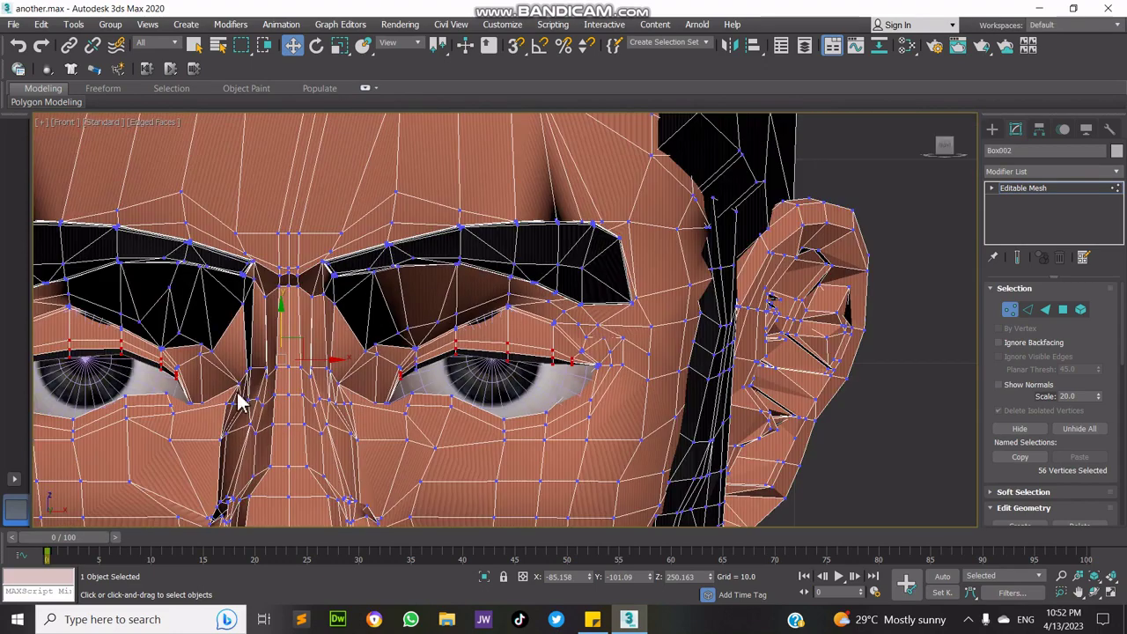
pyautogui.click(1112, 593)
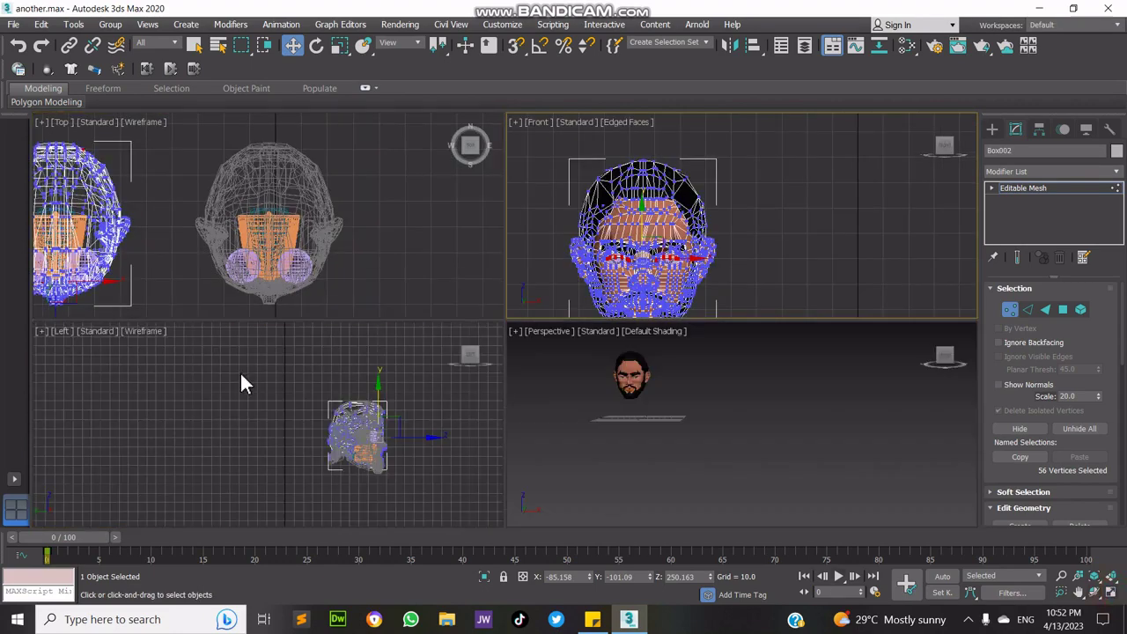
pyautogui.rightClick(240, 372)
pyautogui.middleClick(859, 294)
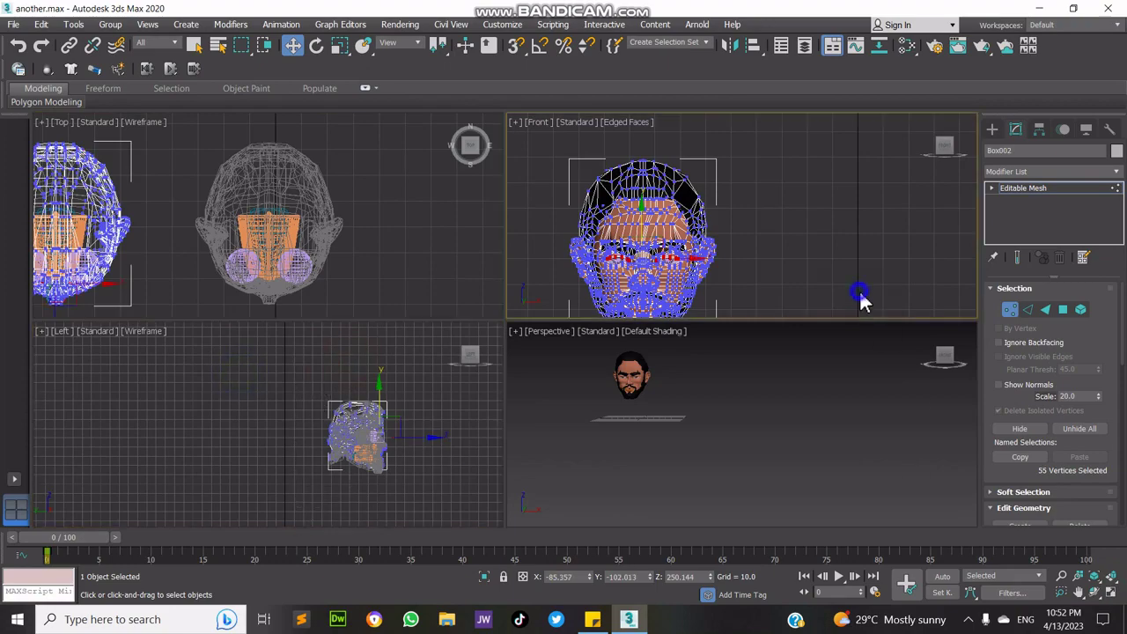
pyautogui.click(1112, 593)
pyautogui.click(1079, 592)
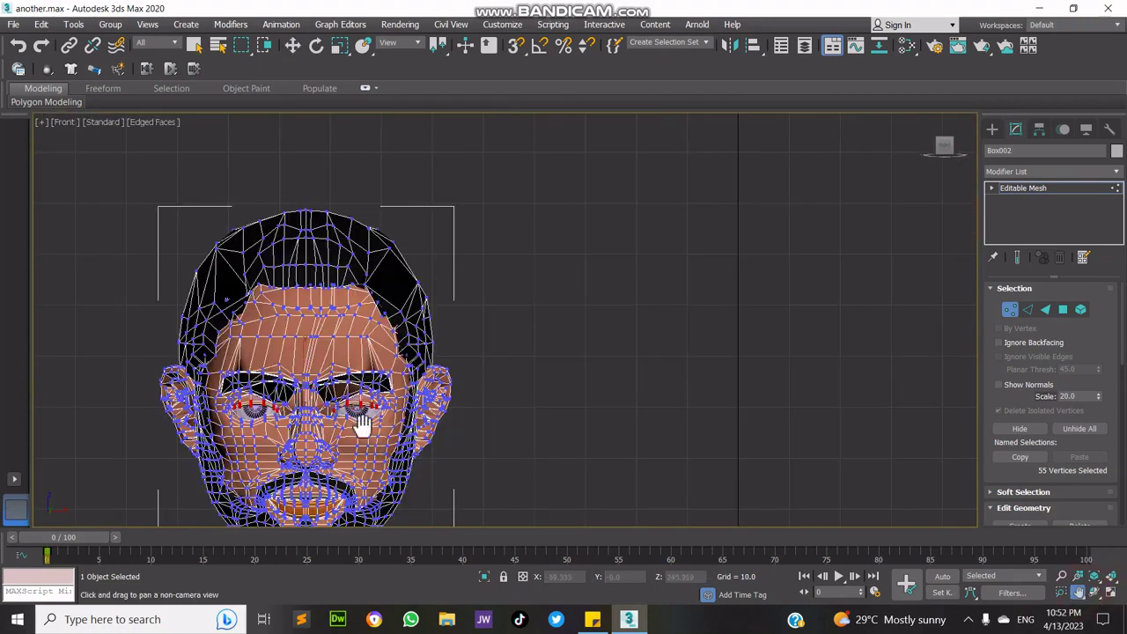
pyautogui.moveTo(360, 428); pyautogui.dragTo(648, 260)
pyautogui.scroll(5, 657, 247)
pyautogui.scroll(-2, 403, 344)
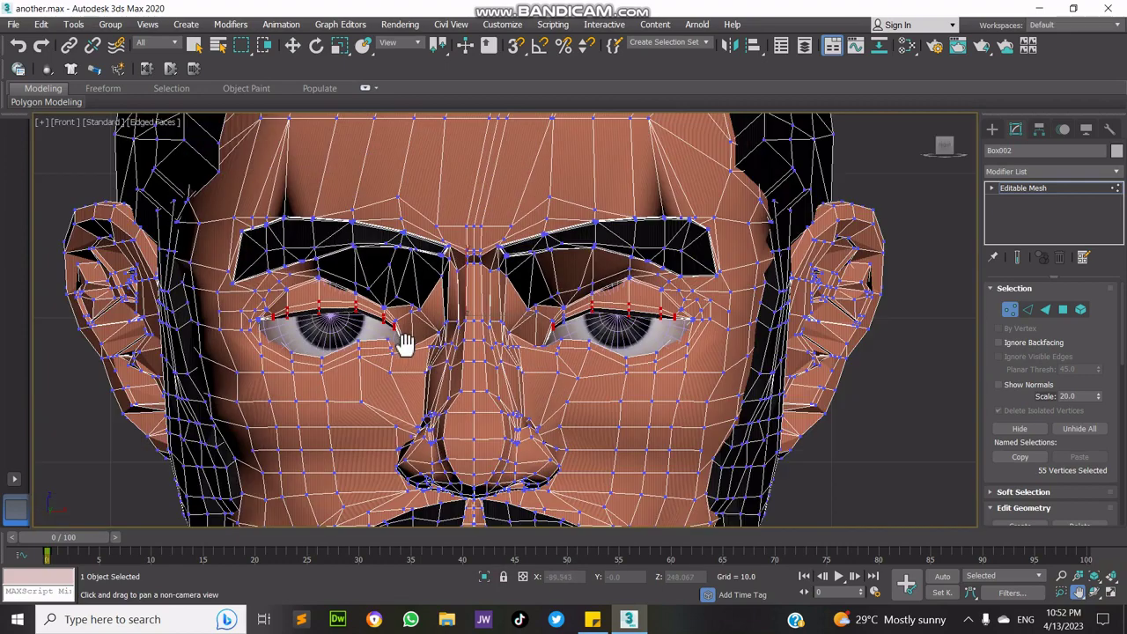
pyautogui.press('w')
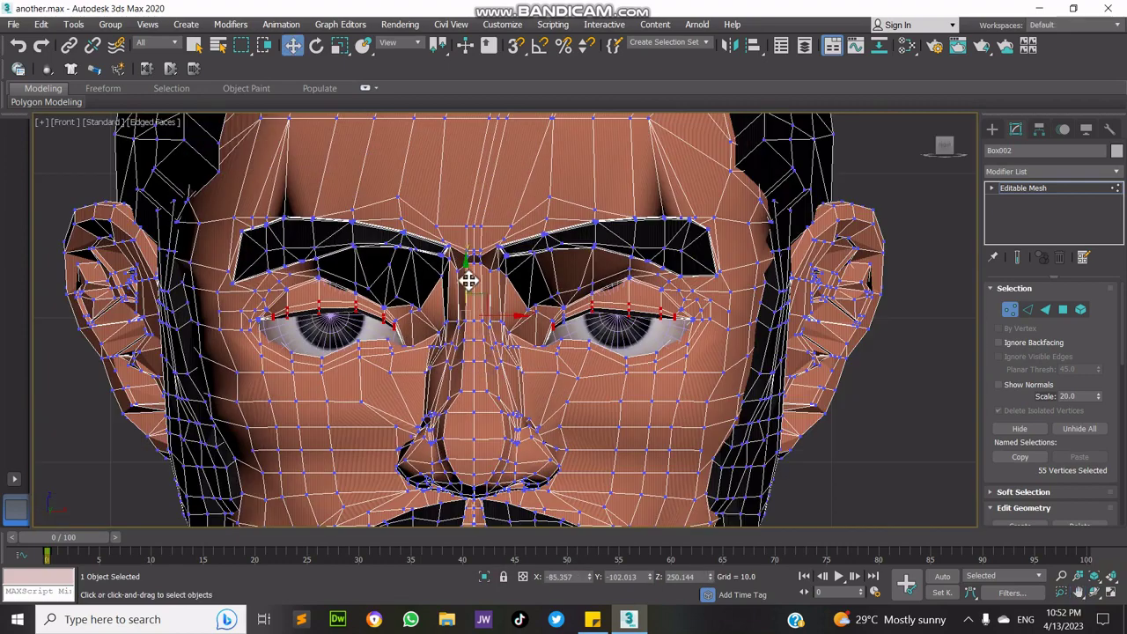
pyautogui.moveTo(467, 279); pyautogui.dragTo(478, 294)
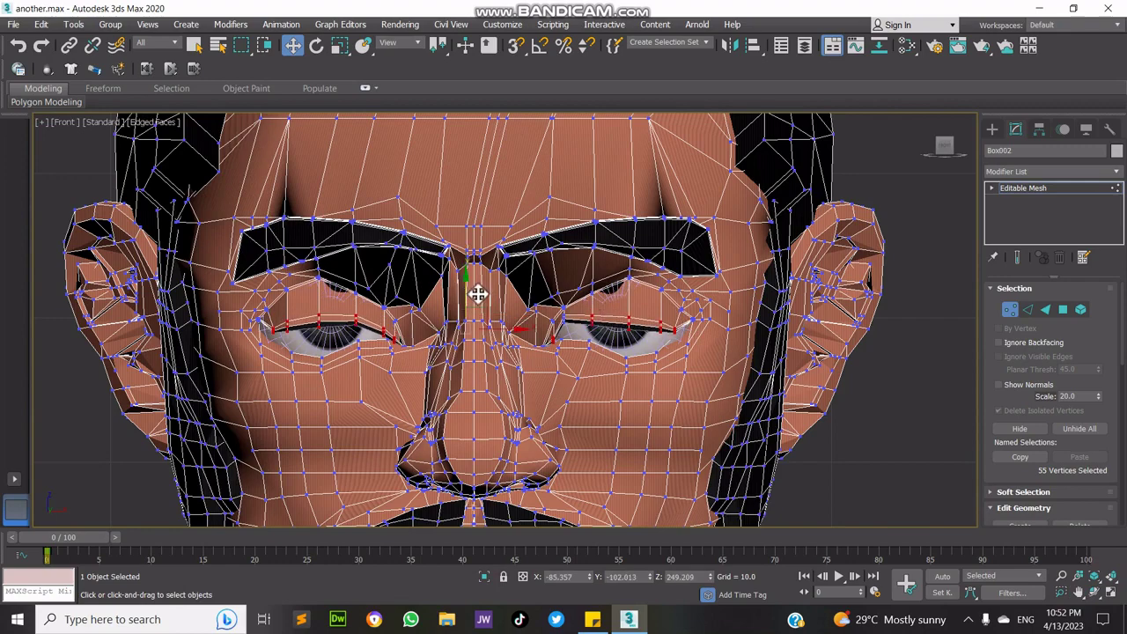
# - Examine the lowered eyelids from the side in the perspective view
pyautogui.click(1111, 592)
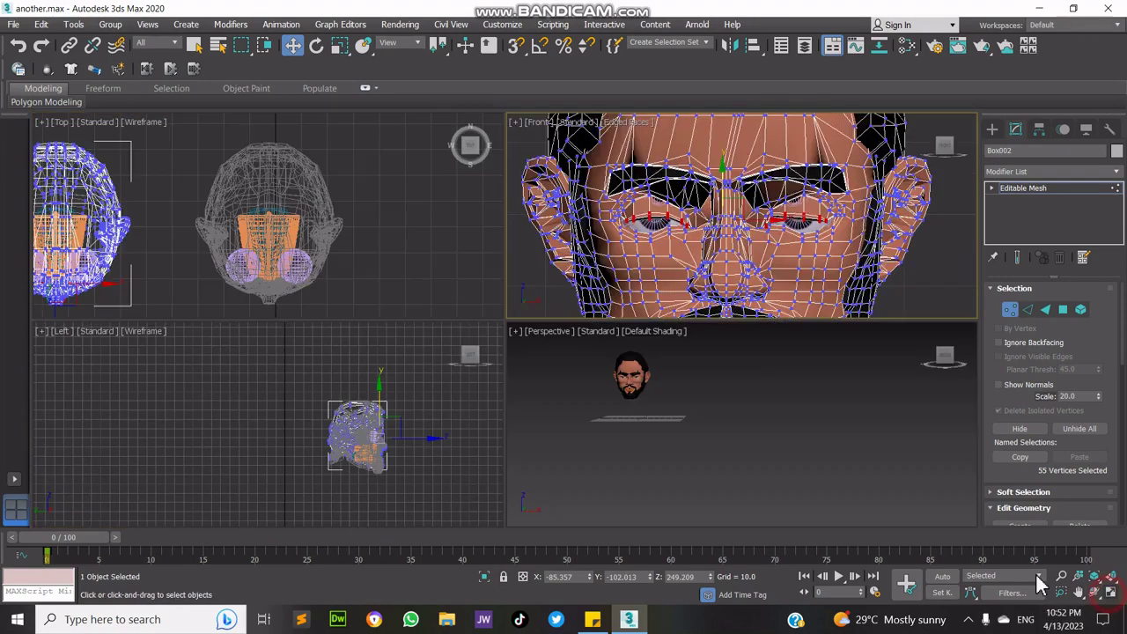
pyautogui.rightClick(745, 429)
pyautogui.click(1096, 583)
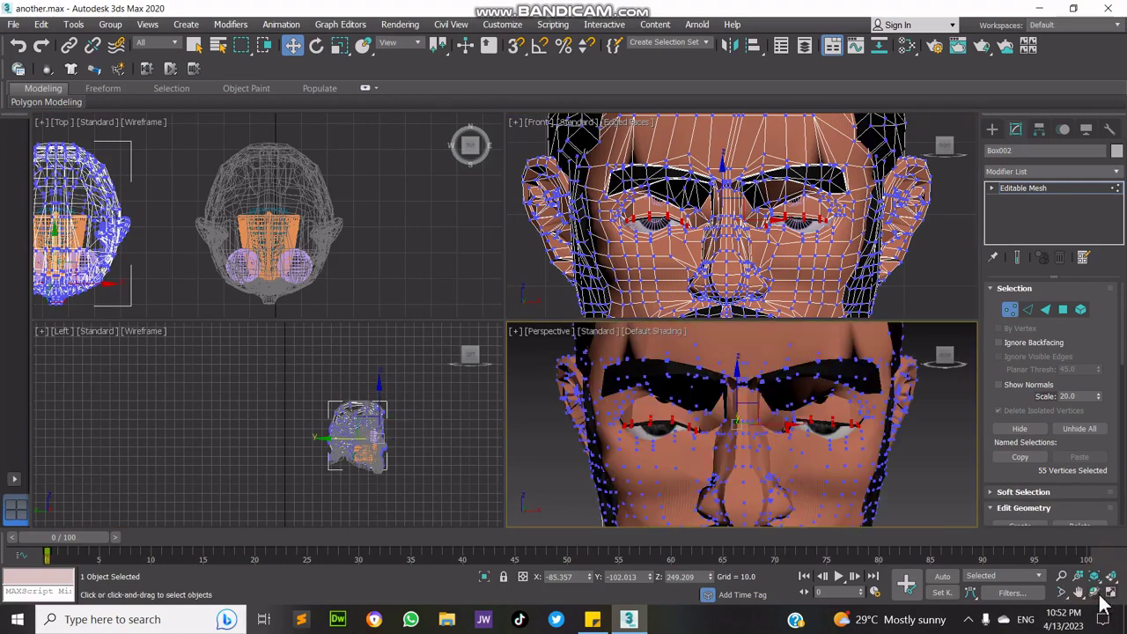
pyautogui.click(1111, 592)
pyautogui.click(1094, 592)
pyautogui.moveTo(574, 365); pyautogui.dragTo(660, 358)
pyautogui.rightClick(660, 357)
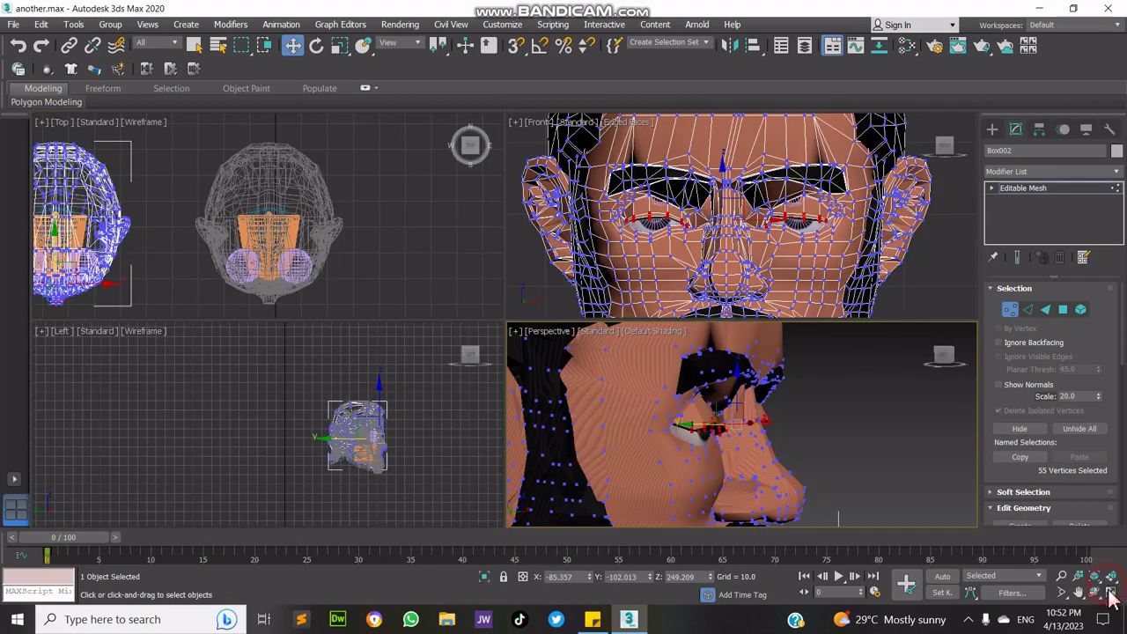
pyautogui.click(1111, 592)
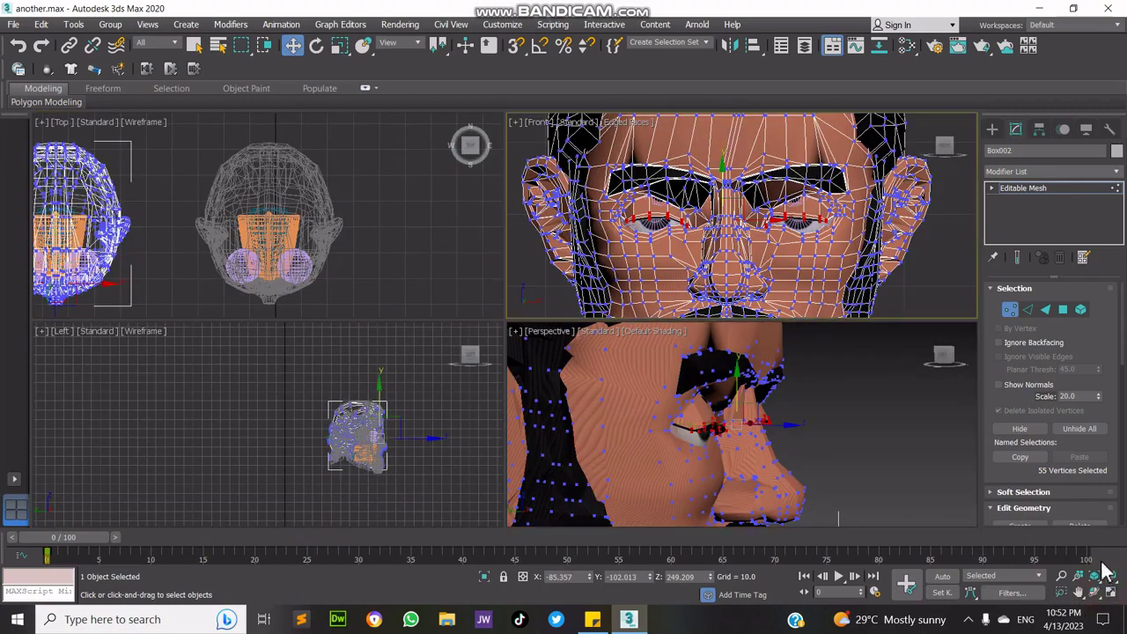
# - Try to remove the inner corner vertices of both eyes from the eyelid selection
pyautogui.click(1112, 592)
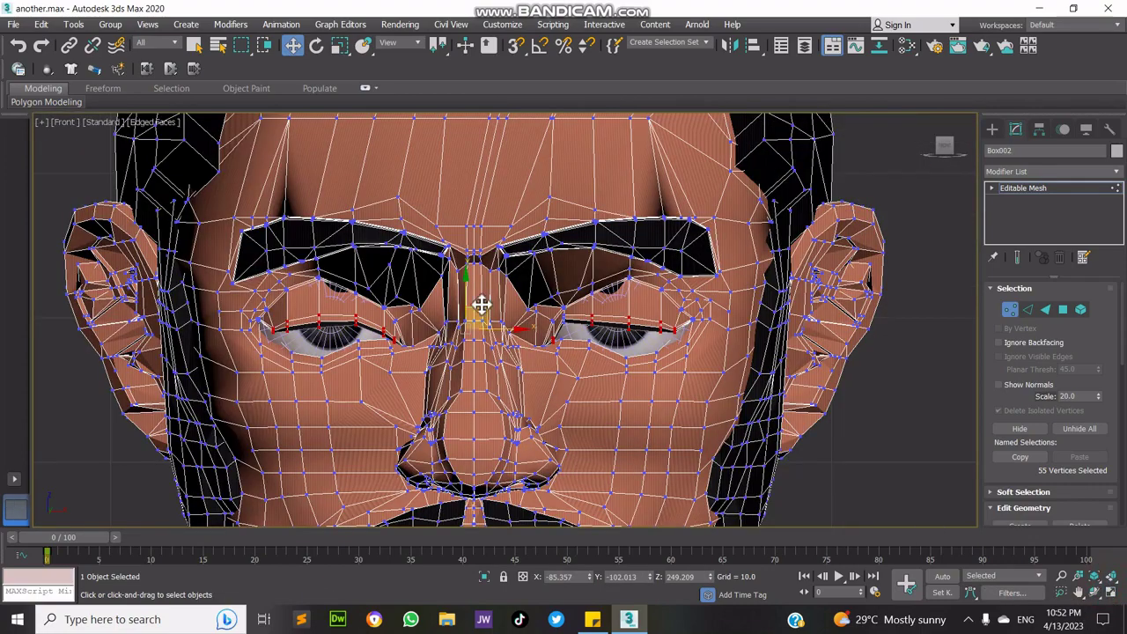
pyautogui.scroll(3, 396, 340)
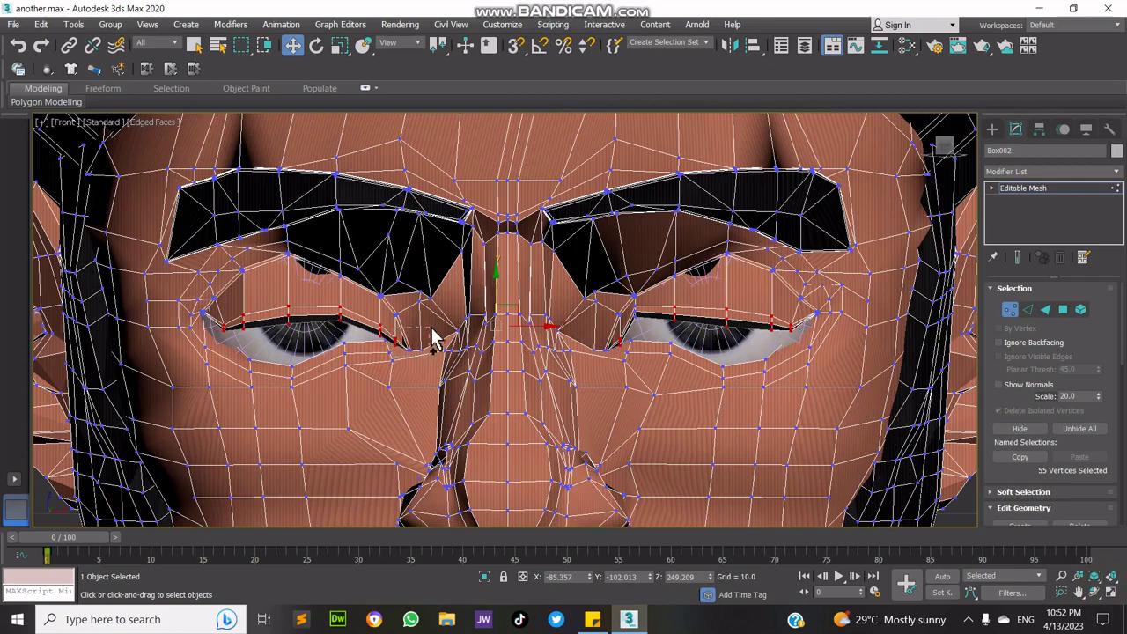
pyautogui.keyDown('alt'); pyautogui.moveTo(431, 328); pyautogui.dragTo(431, 330); pyautogui.keyUp('alt')
pyautogui.keyDown('alt'); pyautogui.moveTo(639, 352); pyautogui.dragTo(607, 327); pyautogui.keyUp('alt')
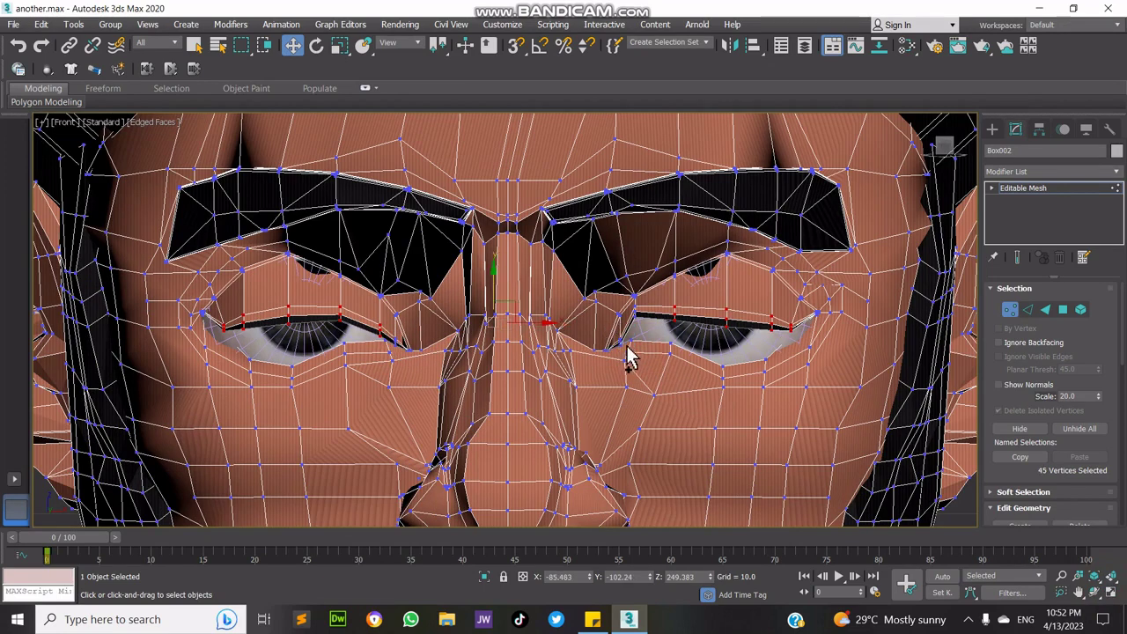
# - Undo the corner deselections and the downward move of the eyelid vertices
pyautogui.hotkey('ctrl', 'z')
pyautogui.hotkey('ctrl', 'z')
pyautogui.hotkey('ctrl', 'z')
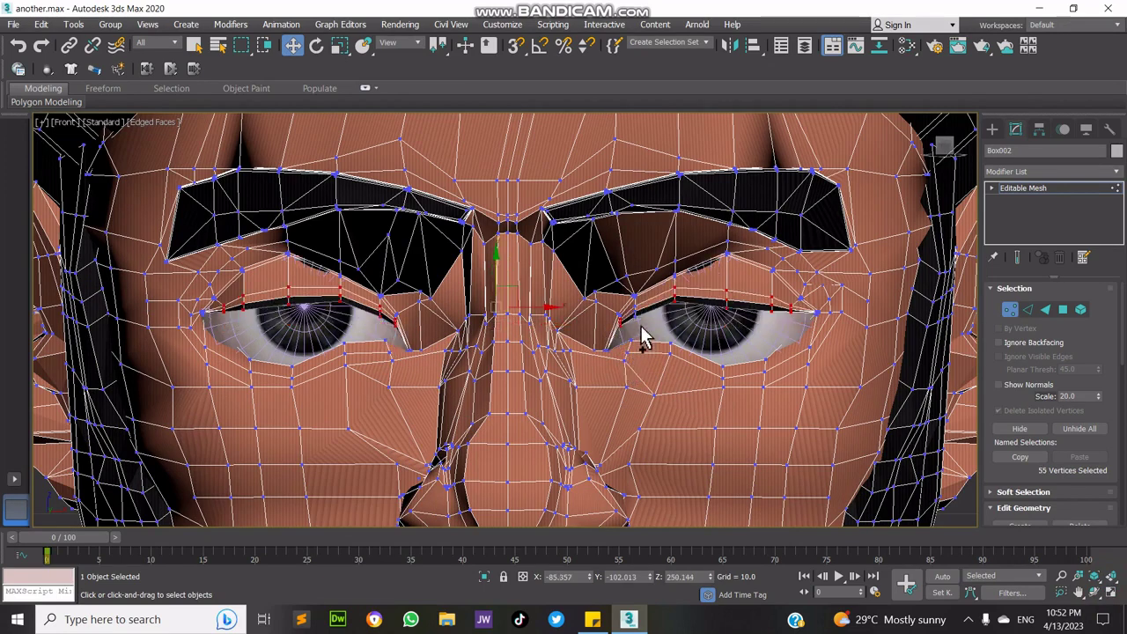
pyautogui.hotkey('ctrl', 'z')
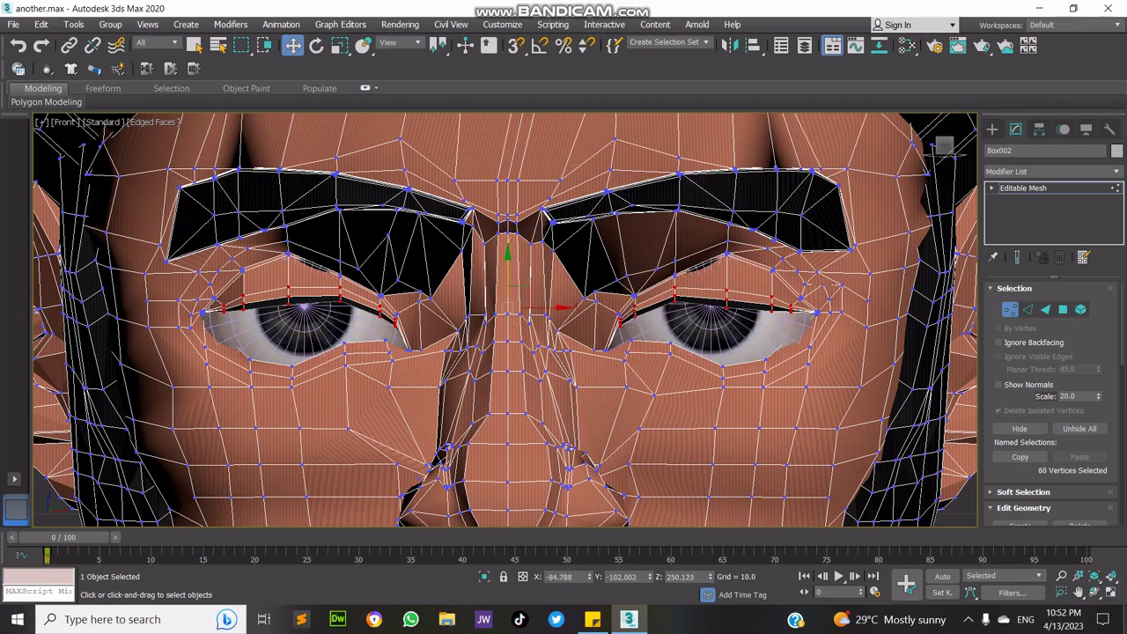
# - Move the selected upper eyelid vertices of both eyes down to partly cover the eyeballs
pyautogui.click(1110, 593)
pyautogui.rightClick(126, 382)
pyautogui.moveTo(355, 362); pyautogui.dragTo(341, 466)
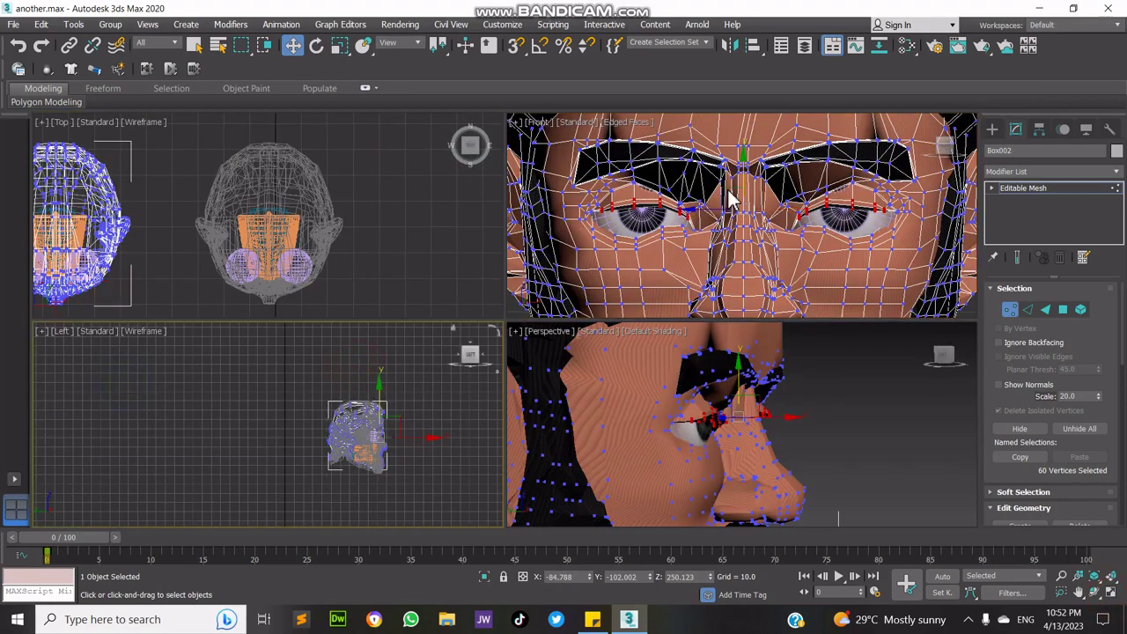
pyautogui.middleClick(728, 187)
pyautogui.hotkey('alt', 'w')
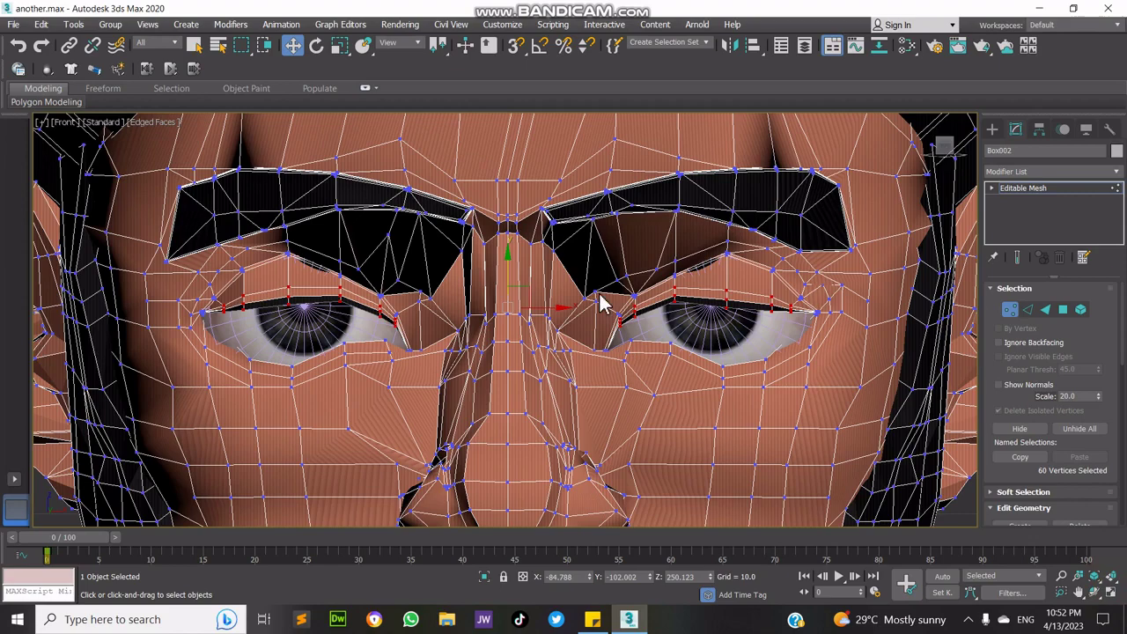
pyautogui.rightClick(511, 265)
pyautogui.click(508, 264)
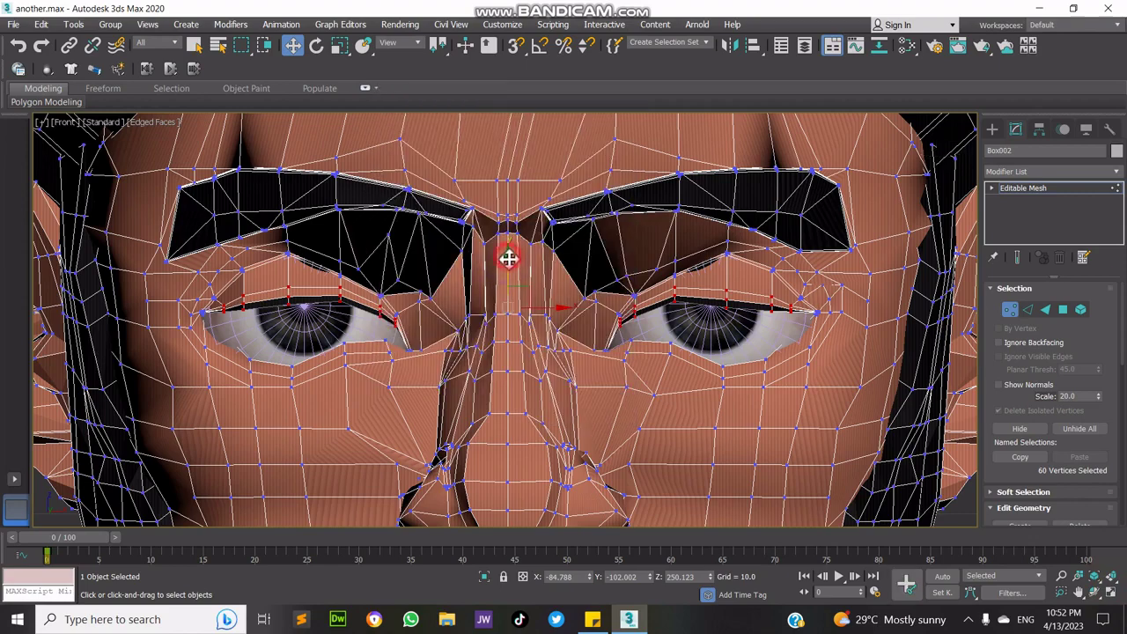
pyautogui.moveTo(509, 259); pyautogui.dragTo(513, 273)
# - Deselect the inner corner vertices of both eyes and move the remaining eyelid vertices down about 0.09 units
pyautogui.keyDown('alt'); pyautogui.moveTo(601, 366); pyautogui.dragTo(624, 320); pyautogui.keyUp('alt')
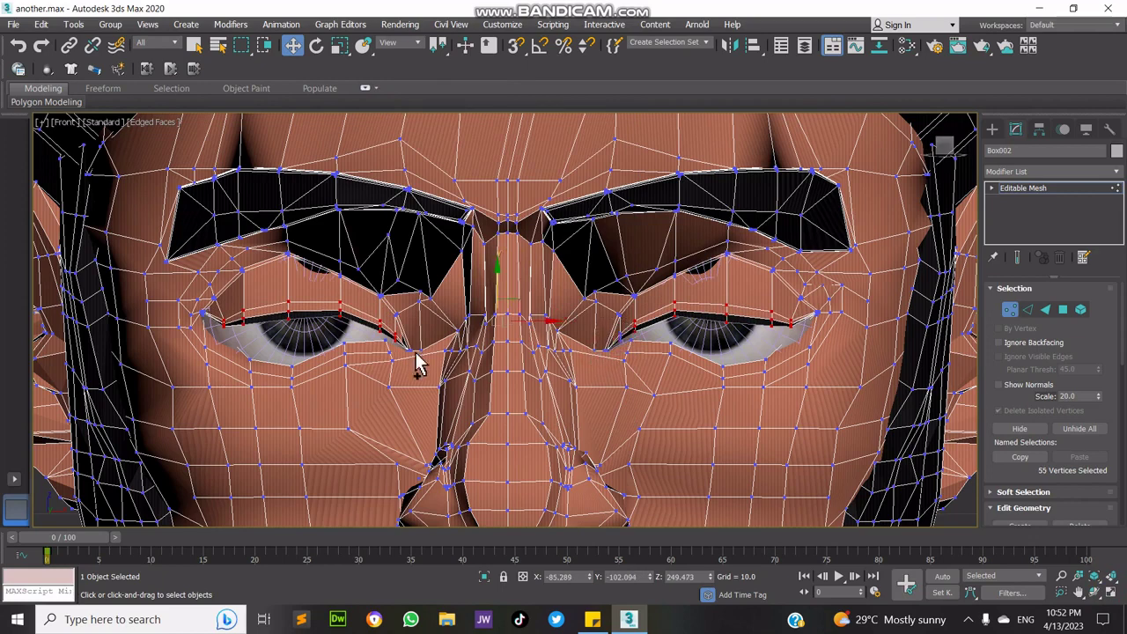
pyautogui.keyDown('alt'); pyautogui.moveTo(417, 368); pyautogui.dragTo(411, 324); pyautogui.keyUp('alt')
pyautogui.keyDown('alt'); pyautogui.click(397, 324); pyautogui.keyUp('alt')
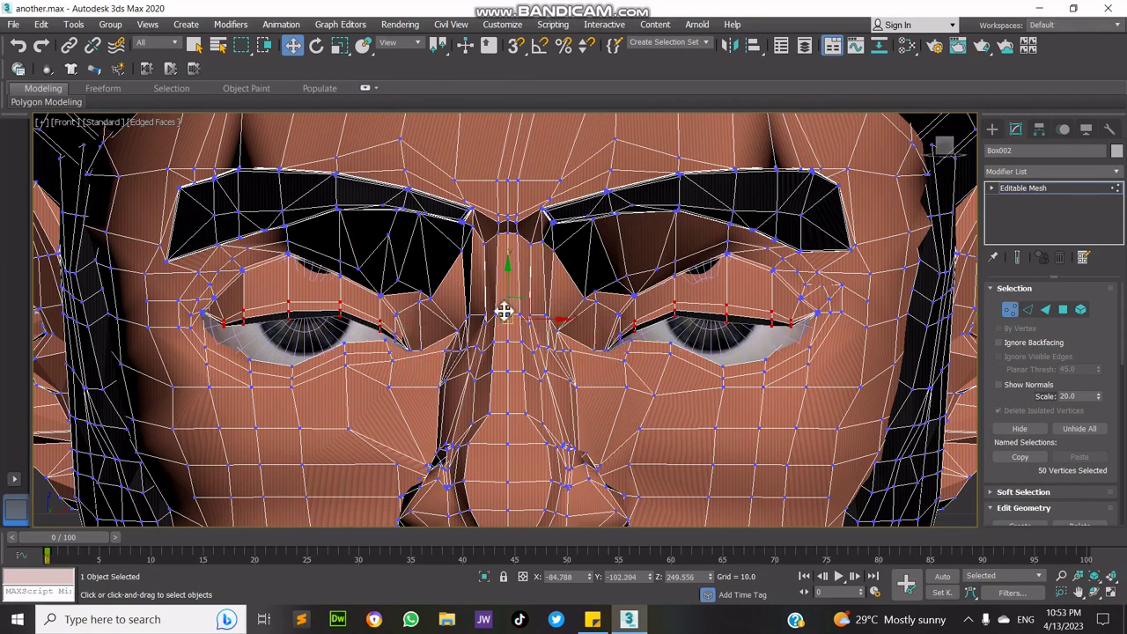
pyautogui.moveTo(510, 287); pyautogui.dragTo(513, 288)
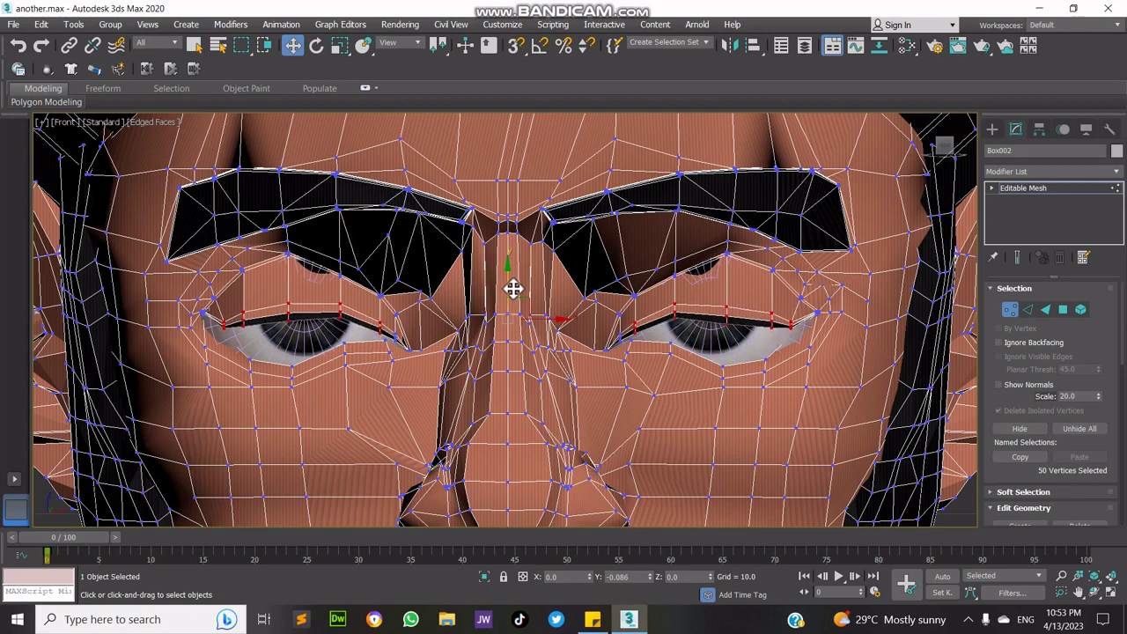
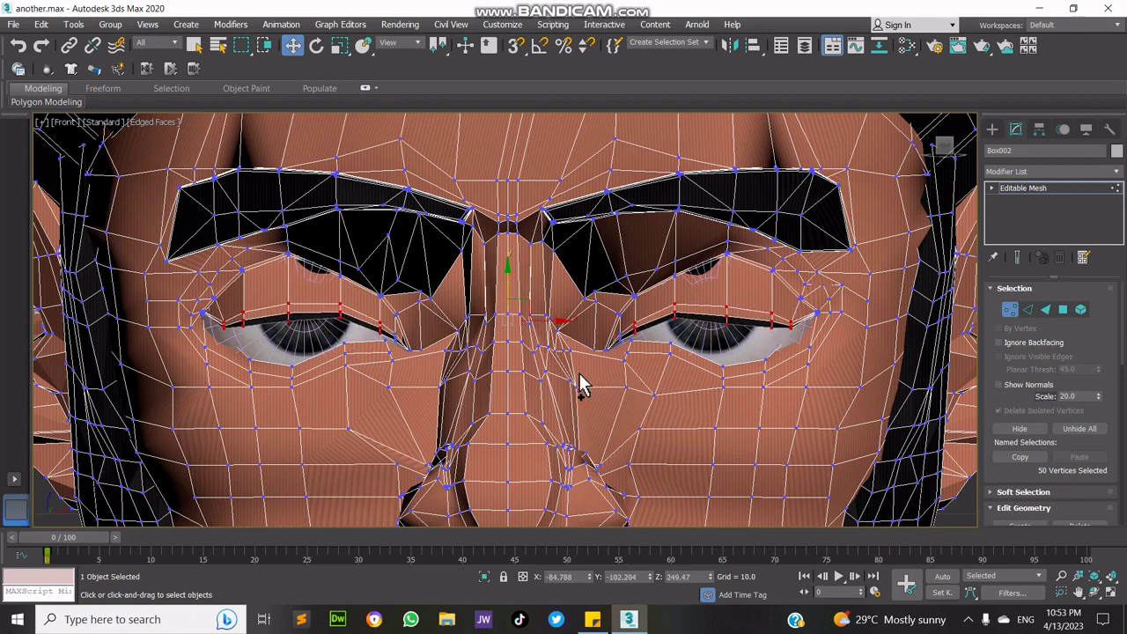
# - Deselect the row of vertices just above the upper lid edge on both eyes, keeping only the lid-edge vertices selected
pyautogui.keyDown('alt'); pyautogui.click(289, 303); pyautogui.keyUp('alt')
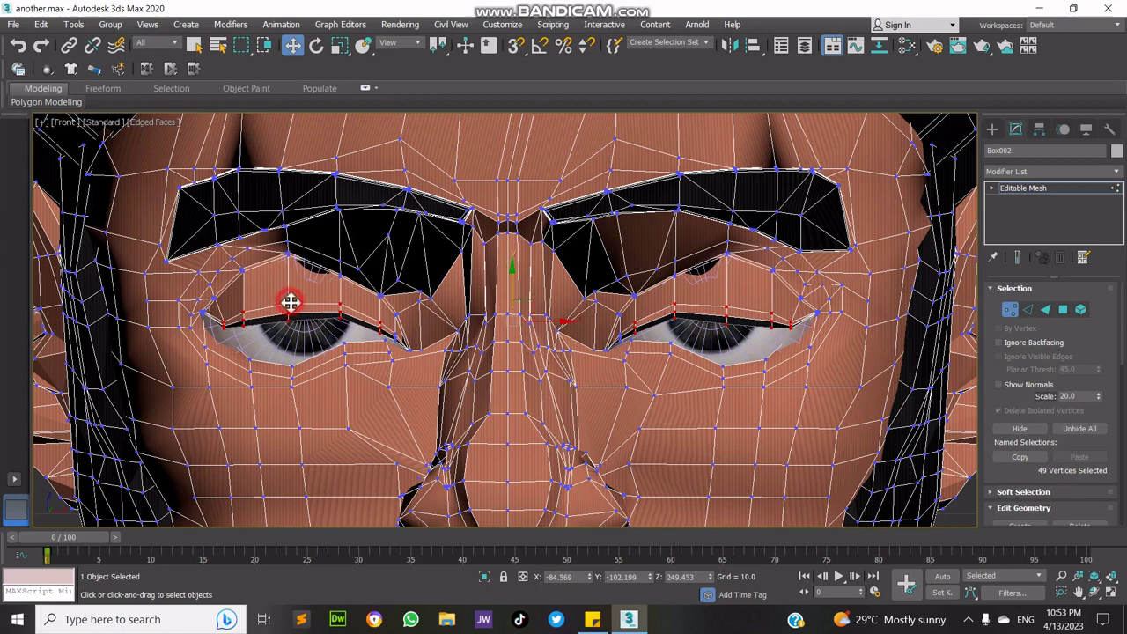
pyautogui.keyDown('alt'); pyautogui.click(244, 313); pyautogui.keyUp('alt')
pyautogui.keyDown('alt'); pyautogui.click(226, 320); pyautogui.keyUp('alt')
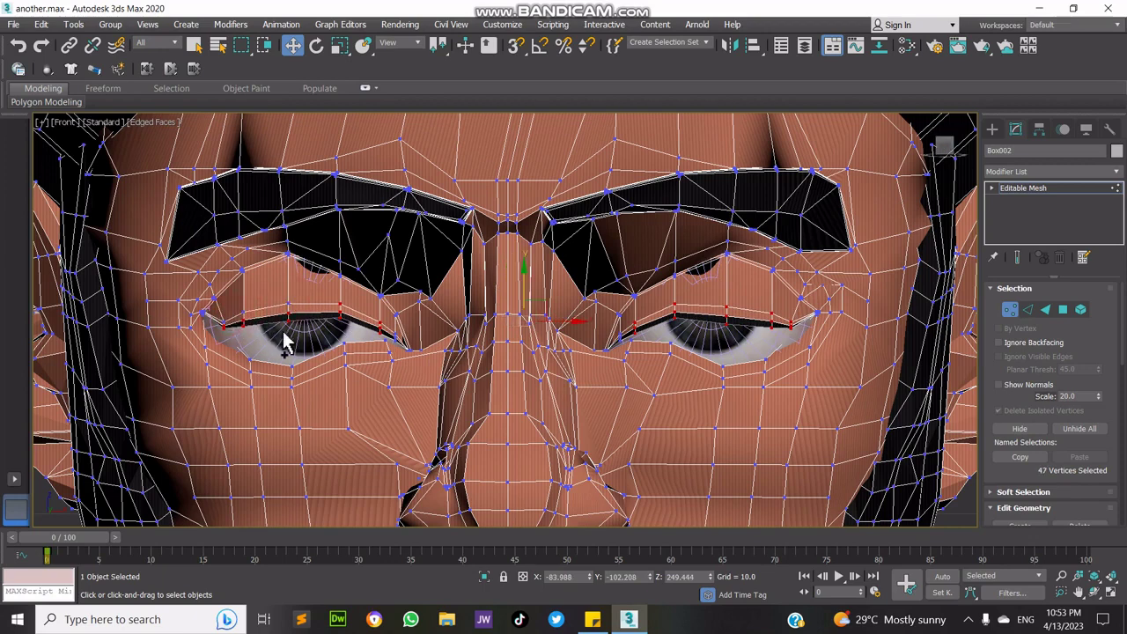
pyautogui.keyDown('alt'); pyautogui.click(369, 322); pyautogui.keyUp('alt')
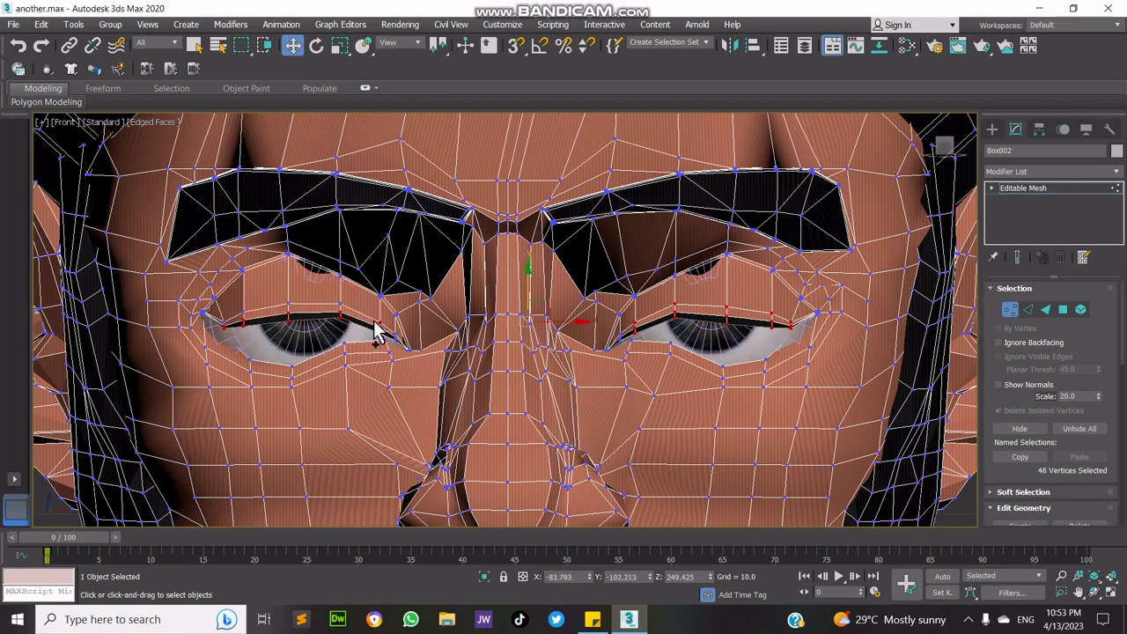
pyautogui.keyDown('alt'); pyautogui.click(728, 307); pyautogui.keyUp('alt')
pyautogui.keyDown('alt'); pyautogui.click(677, 304); pyautogui.keyUp('alt')
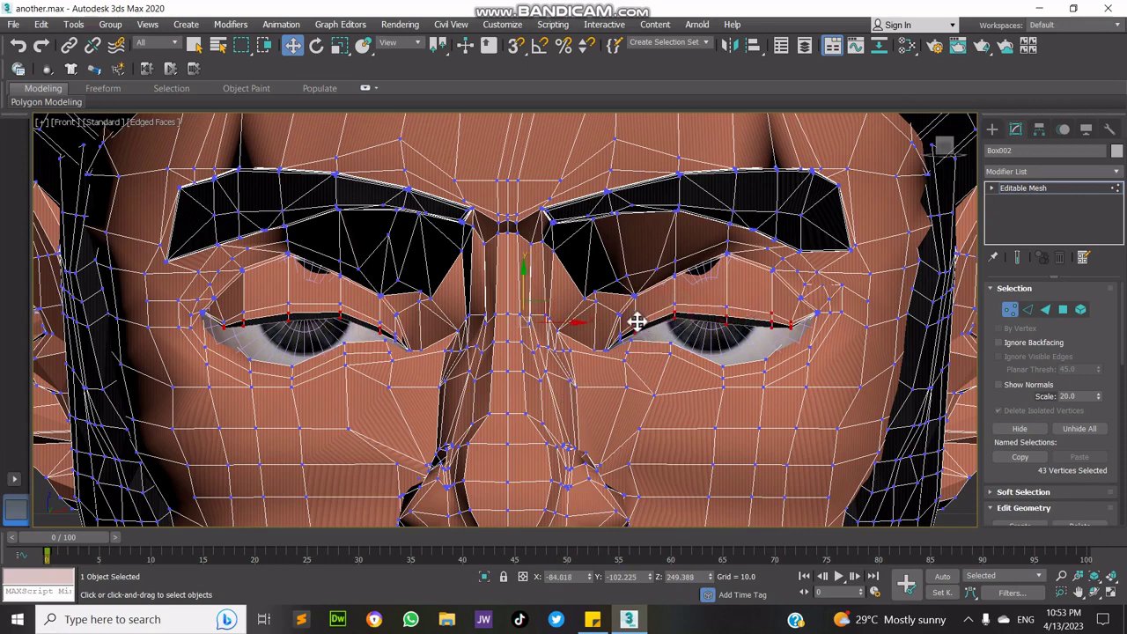
pyautogui.keyDown('alt'); pyautogui.click(772, 315); pyautogui.keyUp('alt')
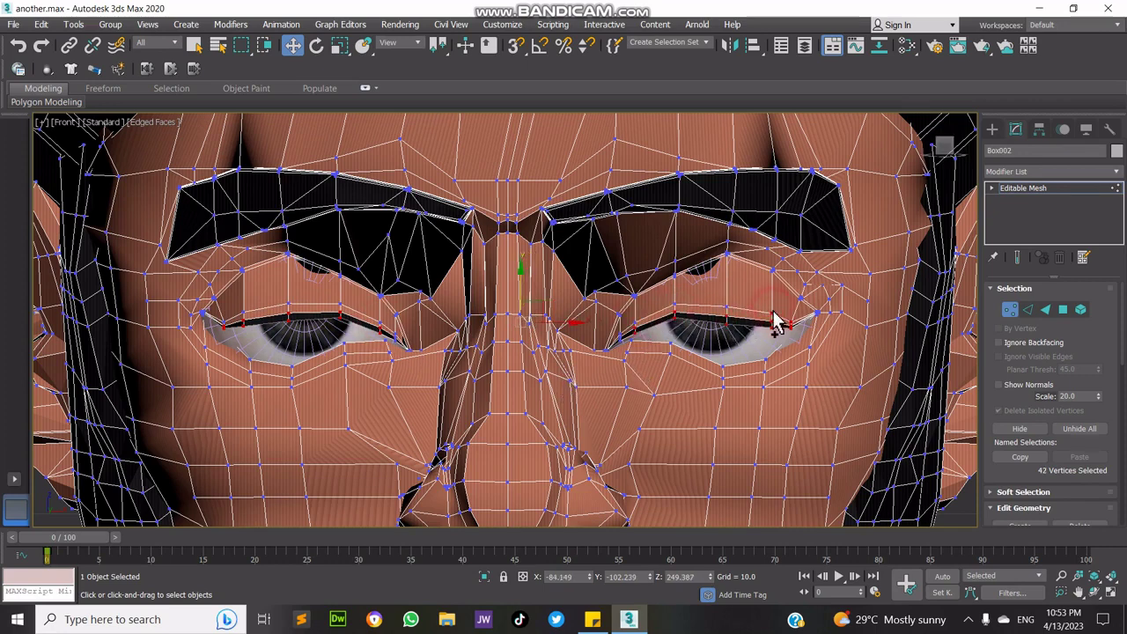
pyautogui.keyDown('alt'); pyautogui.click(789, 325); pyautogui.keyUp('alt')
pyautogui.keyDown('alt'); pyautogui.click(791, 323); pyautogui.keyUp('alt')
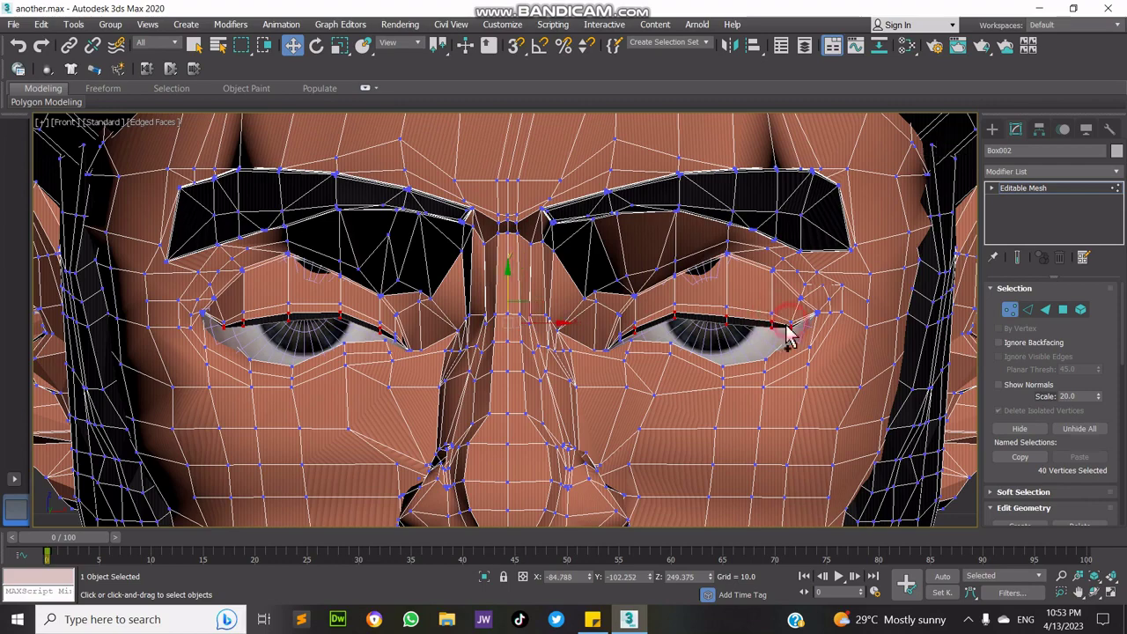
# - Move the selected upper lid-edge vertices of both eyes down about 0.57 units
pyautogui.click(1111, 599)
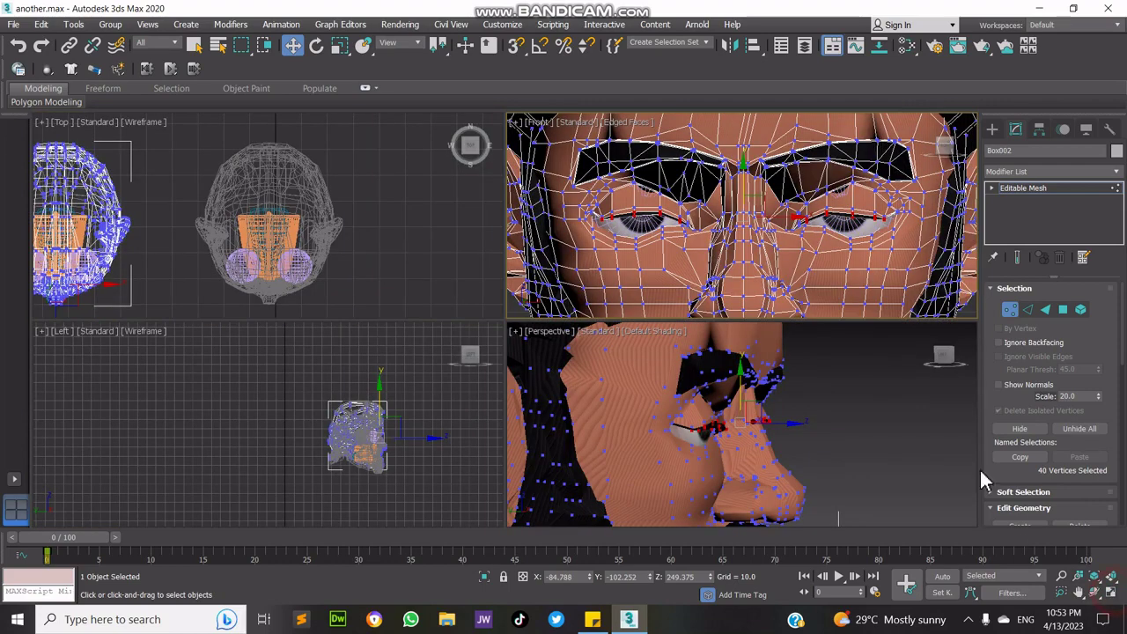
pyautogui.rightClick(859, 235)
pyautogui.click(1112, 590)
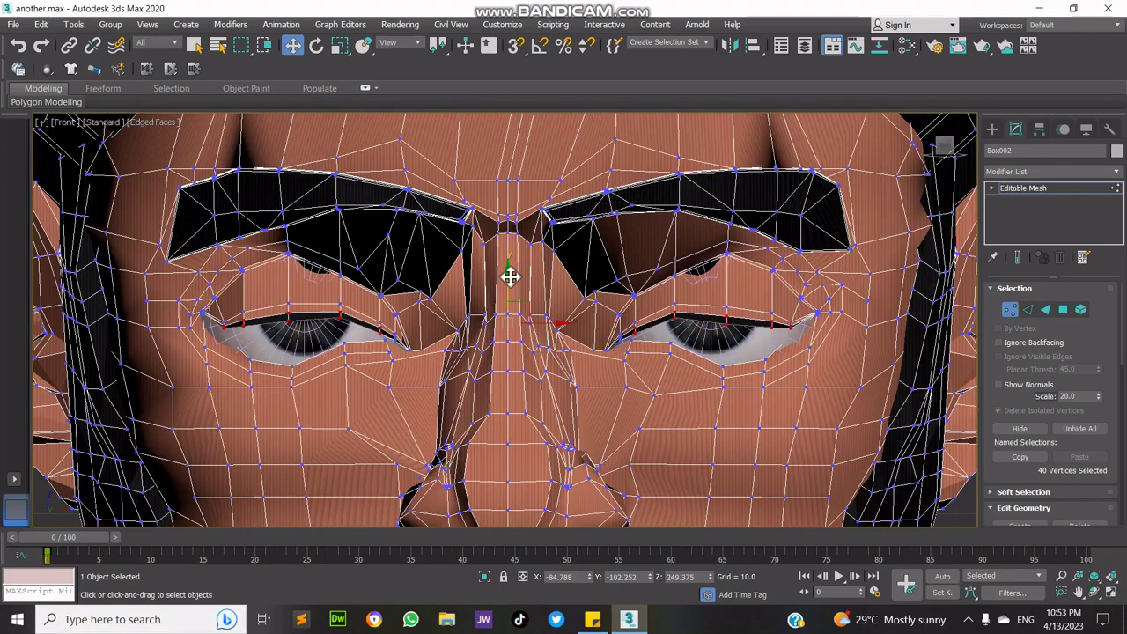
pyautogui.moveTo(511, 277); pyautogui.dragTo(514, 291)
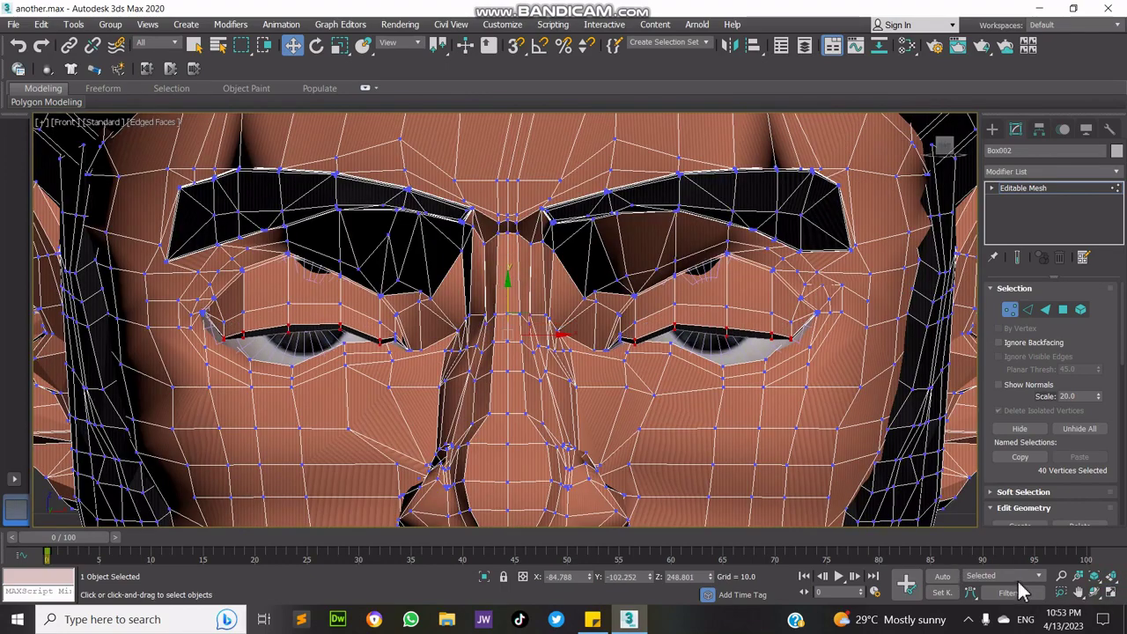
# - Move the selected lid-edge vertices back toward the eyeballs about 0.64 units along Y
pyautogui.click(1112, 590)
pyautogui.keyDown('alt'); pyautogui.moveTo(736, 431); pyautogui.dragTo(724, 427, button='middle'); pyautogui.keyUp('alt')
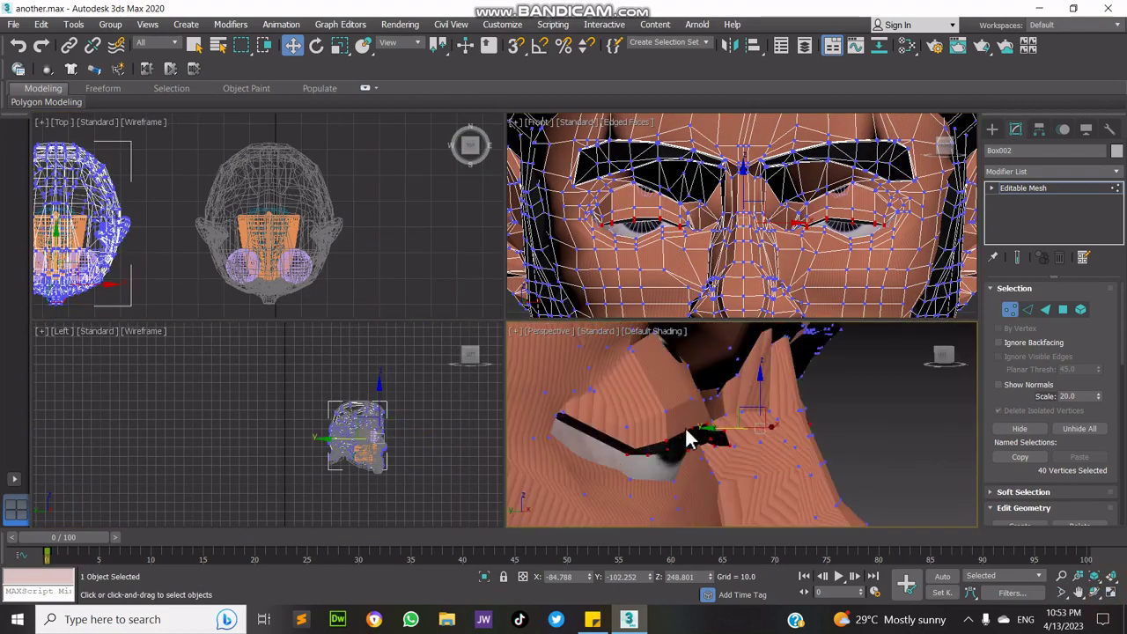
pyautogui.moveTo(715, 428); pyautogui.dragTo(694, 429)
pyautogui.click(1112, 596)
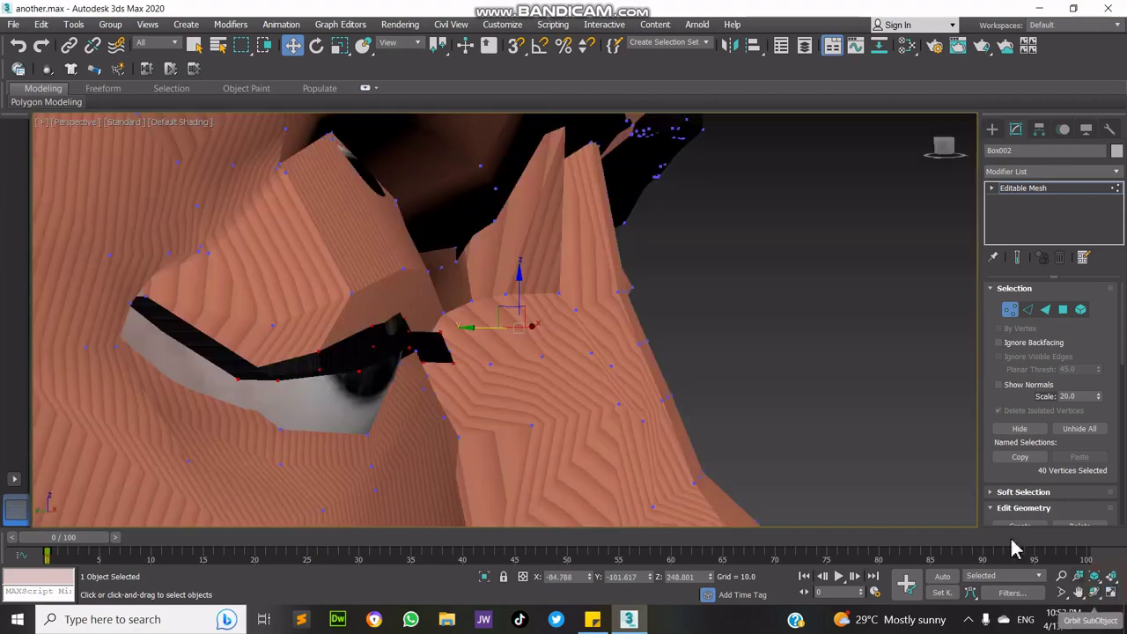
# - Deselect the lid-edge vertices nearest the nose on both eyes and lower the remaining ones about 0.26 units in the front view
pyautogui.click(1110, 597)
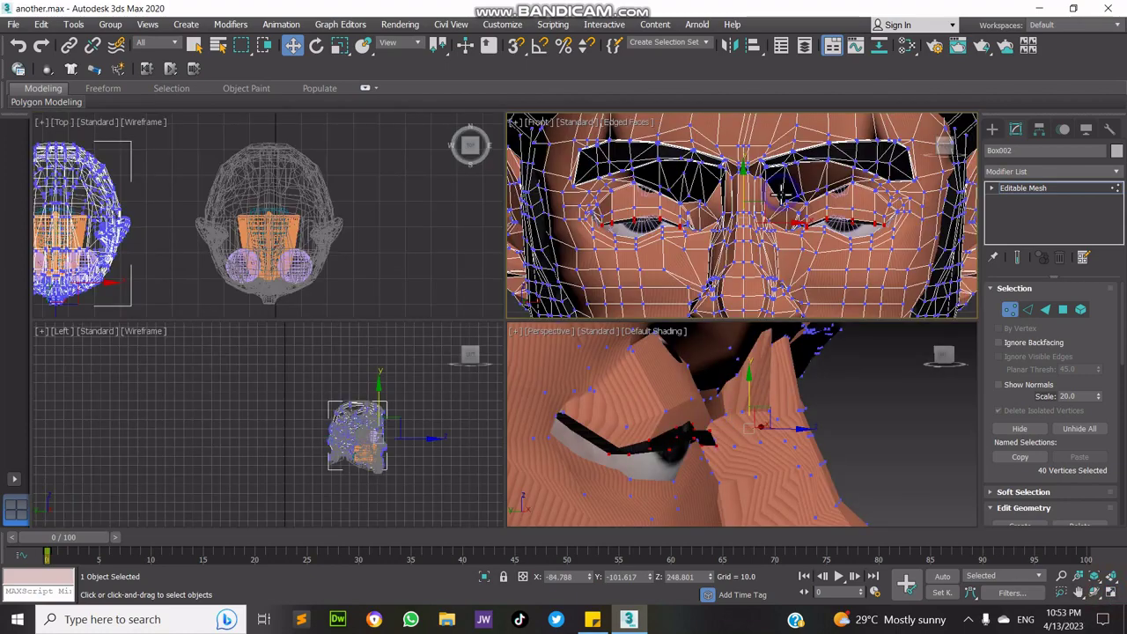
pyautogui.click(1112, 596)
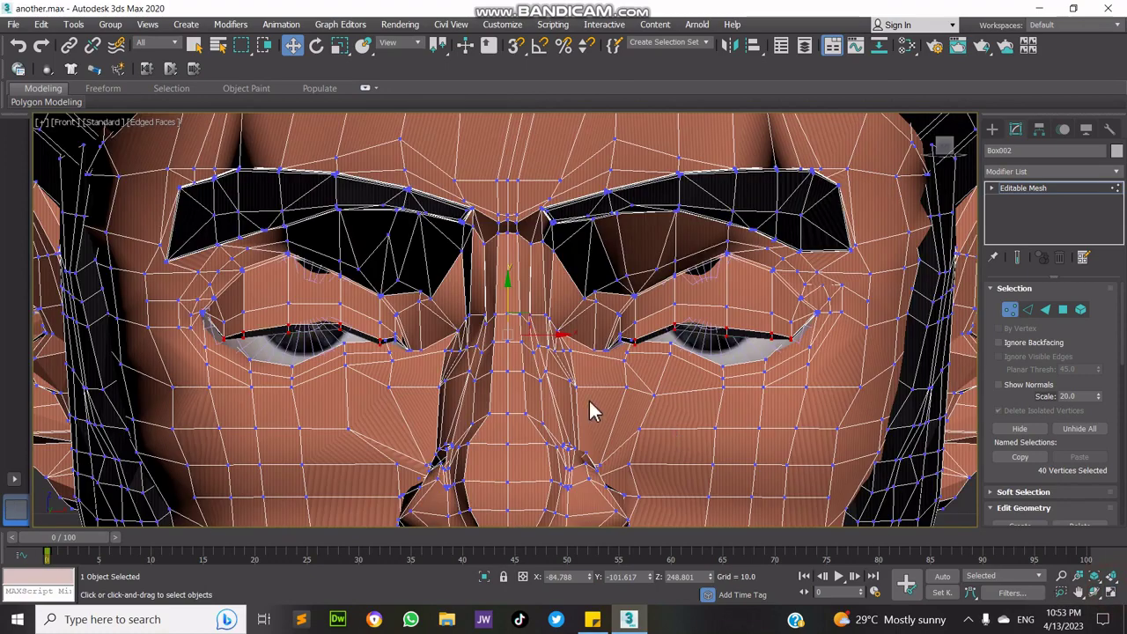
pyautogui.keyDown('alt'); pyautogui.moveTo(426, 377); pyautogui.dragTo(366, 329); pyautogui.keyUp('alt')
pyautogui.keyDown('alt'); pyautogui.moveTo(641, 342); pyautogui.dragTo(649, 324); pyautogui.keyUp('alt')
pyautogui.moveTo(508, 302); pyautogui.dragTo(508, 308)
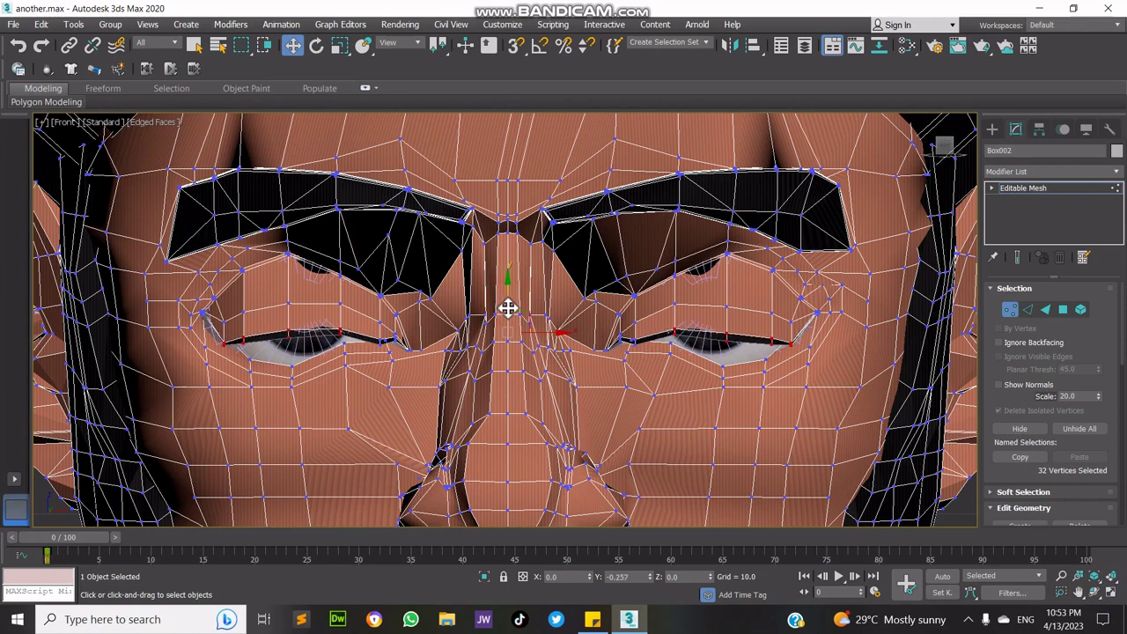
# - Deselect the outermost lid-edge vertices of both eyes and move the remaining ones down about 0.66 units
pyautogui.keyDown('alt'); pyautogui.click(789, 343); pyautogui.keyUp('alt')
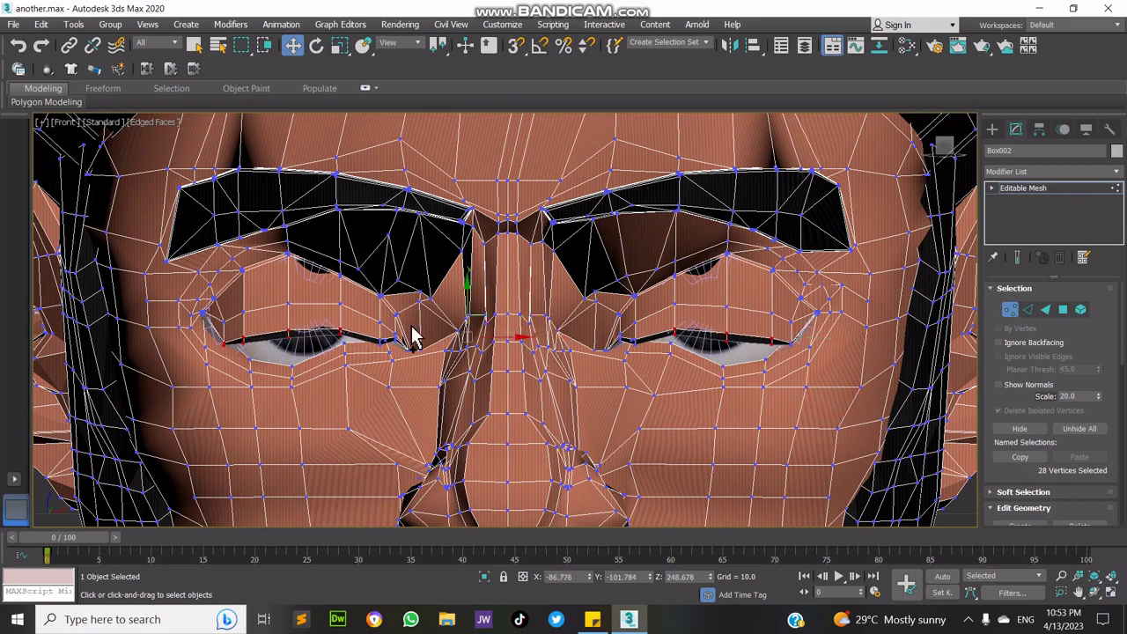
pyautogui.keyDown('alt'); pyautogui.click(228, 349); pyautogui.keyUp('alt')
pyautogui.keyDown('alt'); pyautogui.click(198, 335); pyautogui.keyUp('alt')
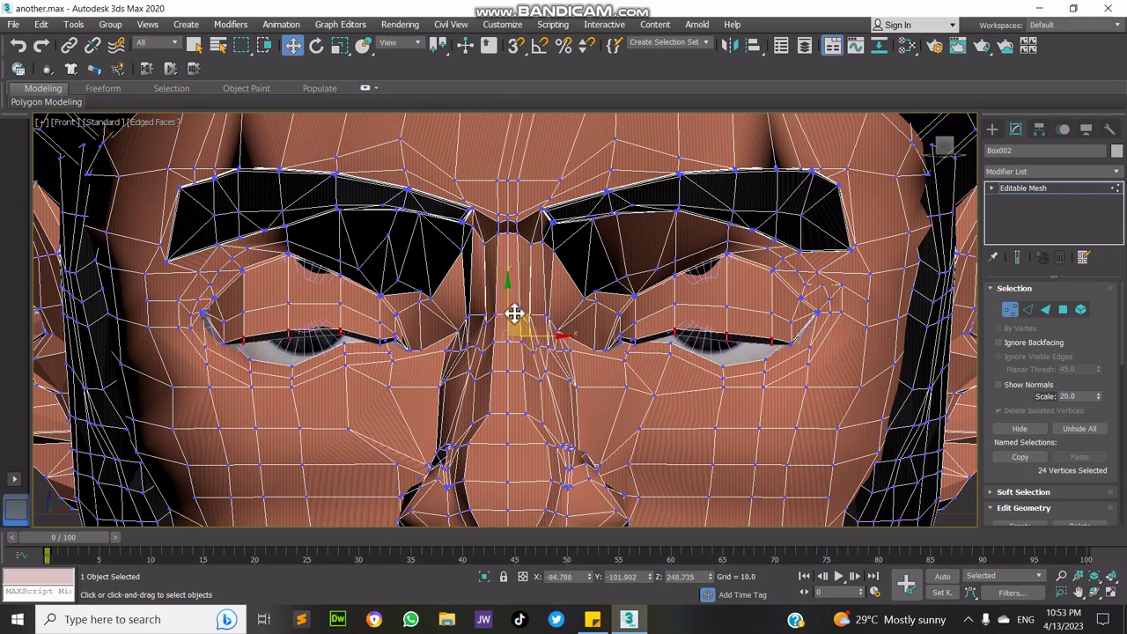
pyautogui.moveTo(508, 305); pyautogui.dragTo(512, 323)
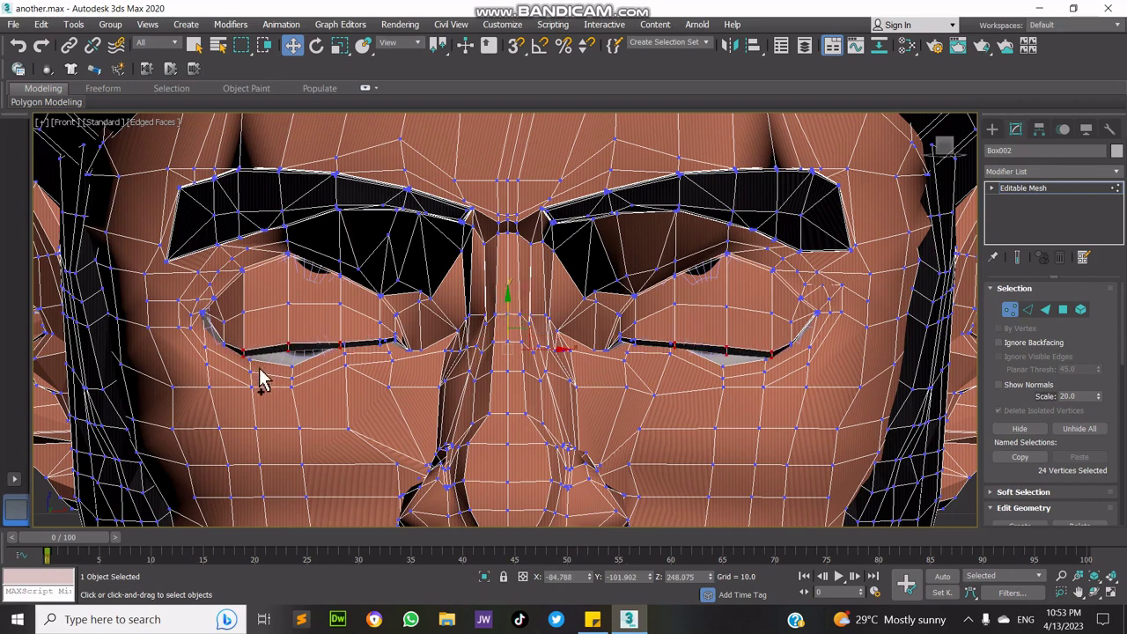
# - Reduce the selection to the middle lid-edge vertices of both eyes and move them down about 0.86 units to meet the lower lids
pyautogui.keyDown('alt'); pyautogui.moveTo(254, 368); pyautogui.dragTo(226, 330); pyautogui.keyUp('alt')
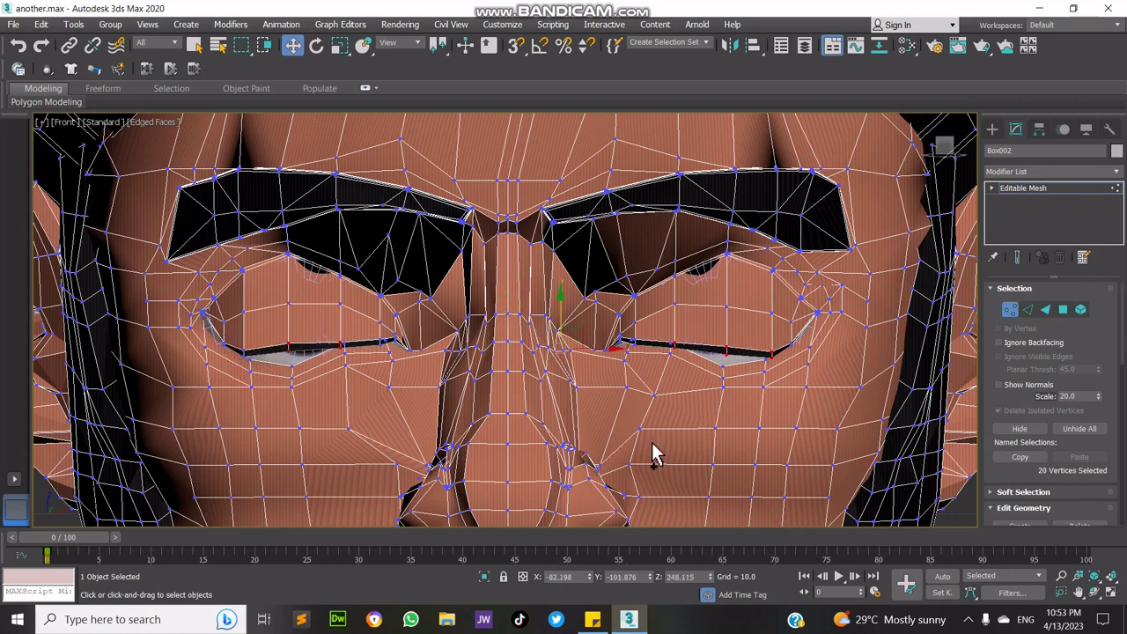
pyautogui.keyDown('alt'); pyautogui.click(809, 334); pyautogui.keyUp('alt')
pyautogui.keyDown('alt'); pyautogui.moveTo(385, 371); pyautogui.dragTo(334, 323); pyautogui.keyUp('alt')
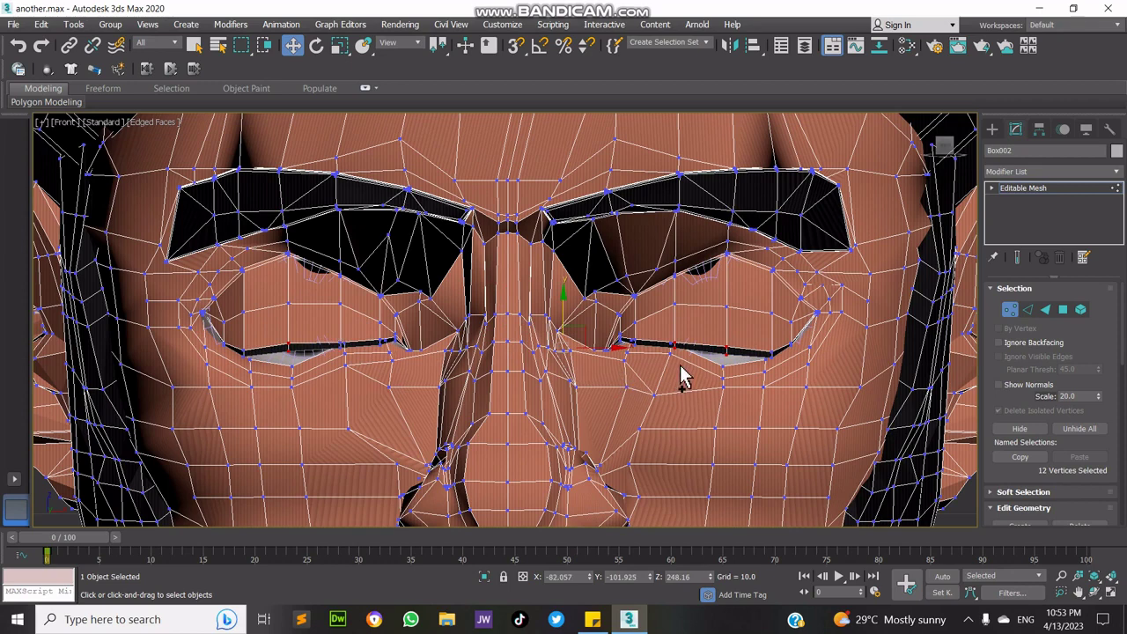
pyautogui.keyDown('alt'); pyautogui.moveTo(680, 367); pyautogui.dragTo(673, 318); pyautogui.keyUp('alt')
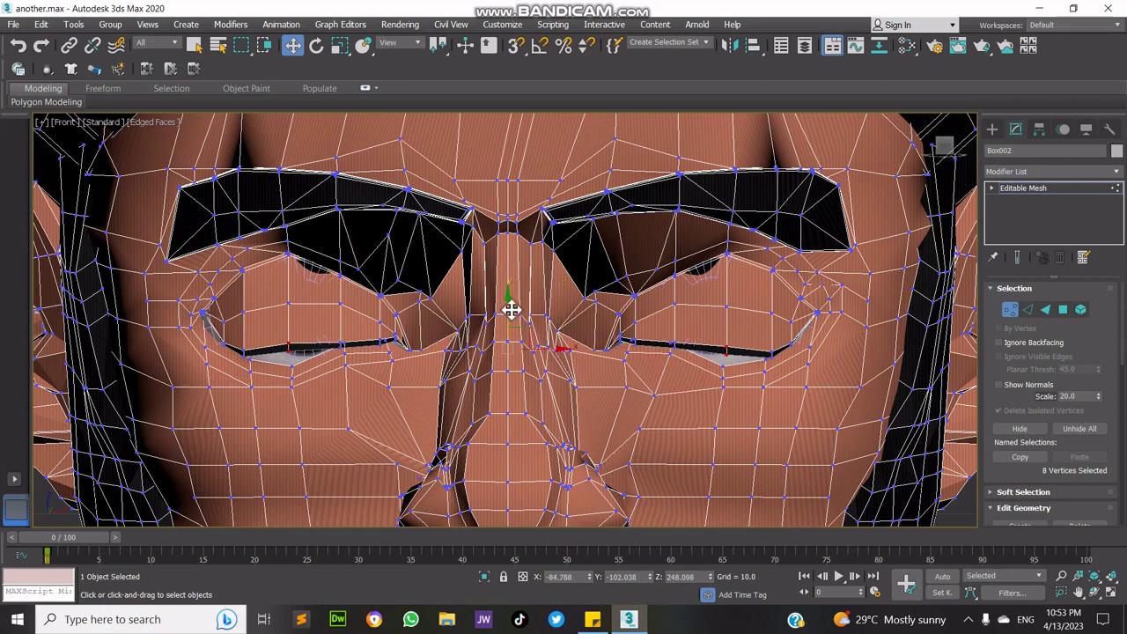
pyautogui.moveTo(511, 310); pyautogui.dragTo(511, 325)
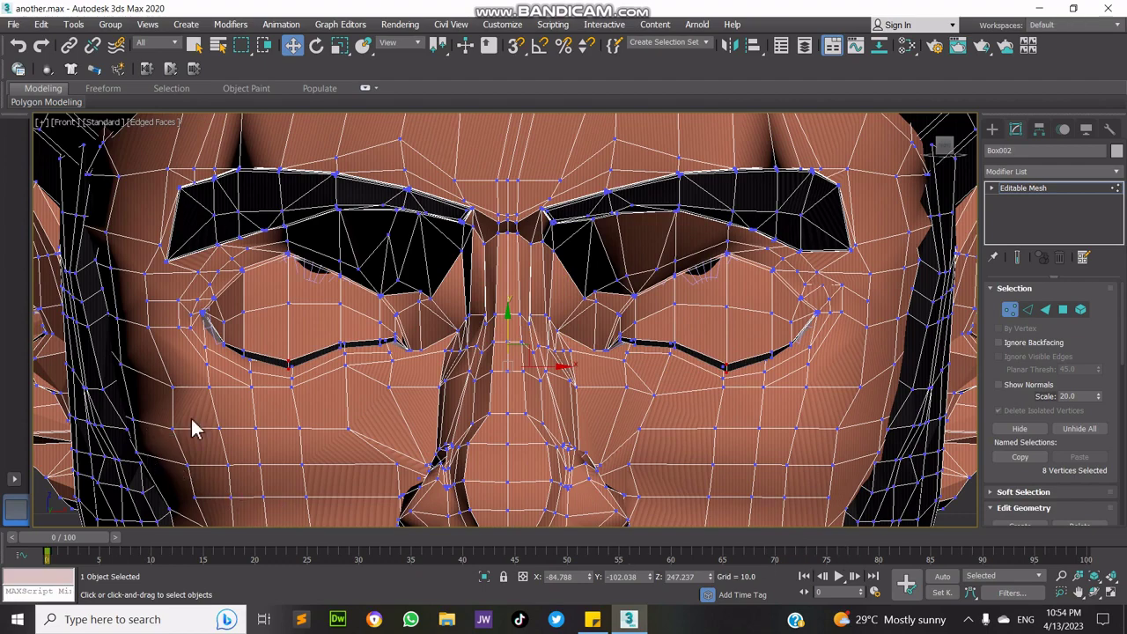
# - Move the outermost lid-edge vertices of each eye outward and up to cover the gaps at the outer eye corners
pyautogui.scroll(4, 172, 323)
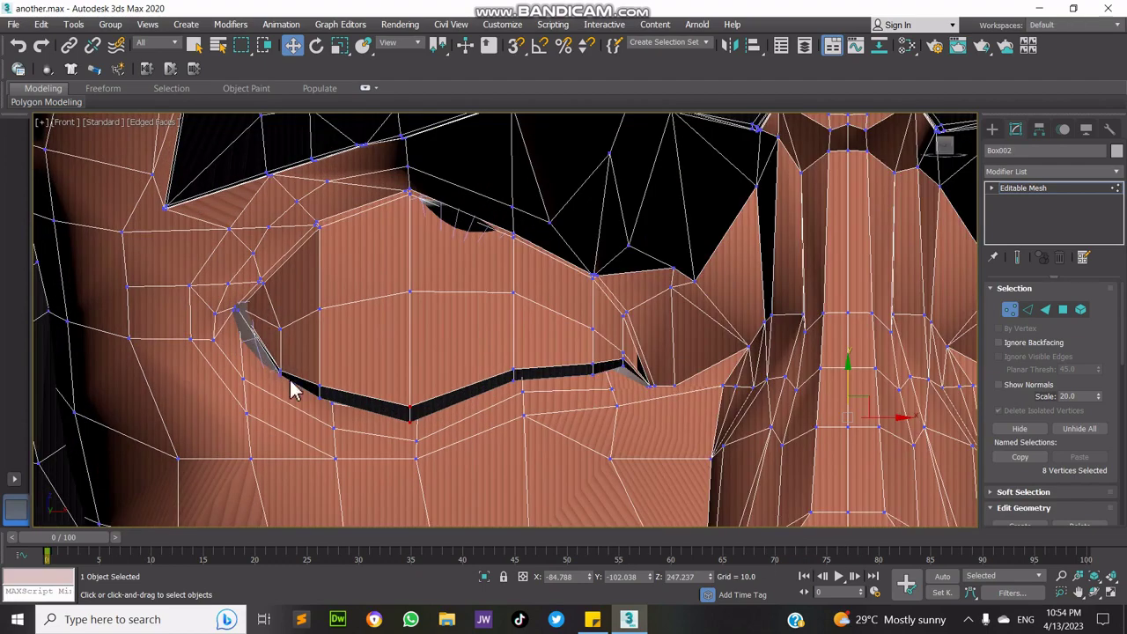
pyautogui.moveTo(275, 368); pyautogui.dragTo(294, 381)
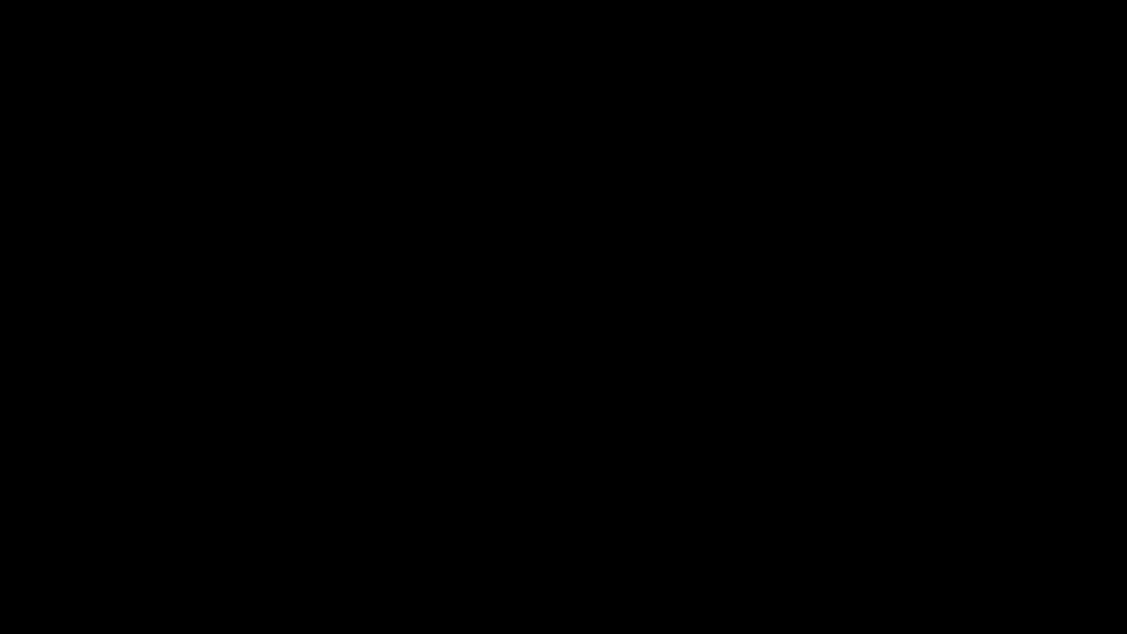
pyautogui.moveTo(299, 356); pyautogui.dragTo(274, 340)
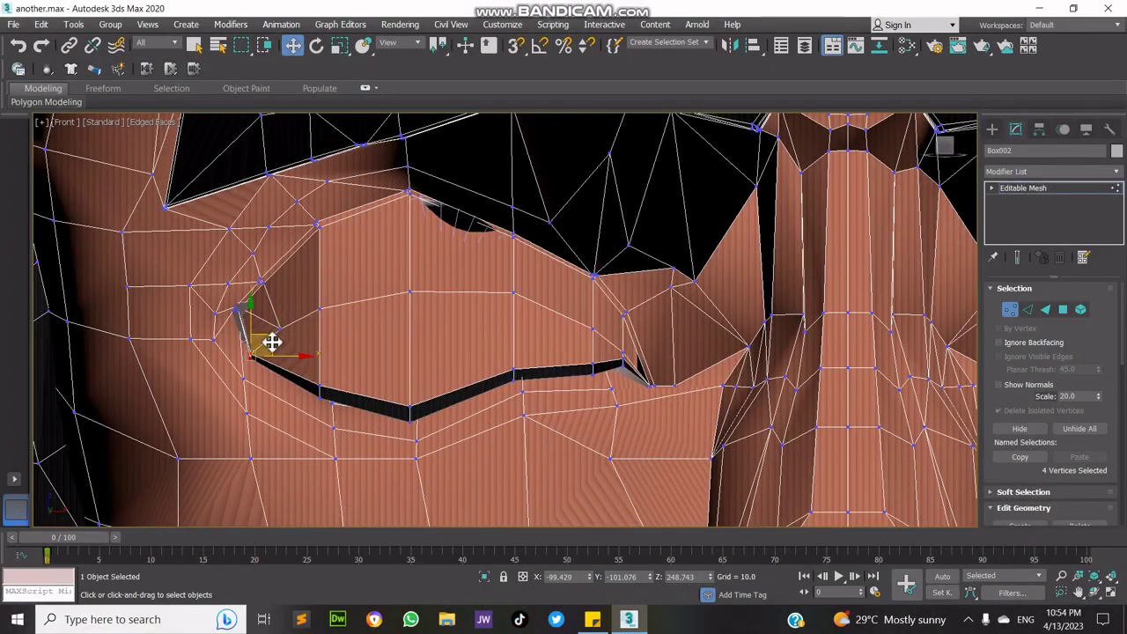
pyautogui.scroll(-5, 608, 392)
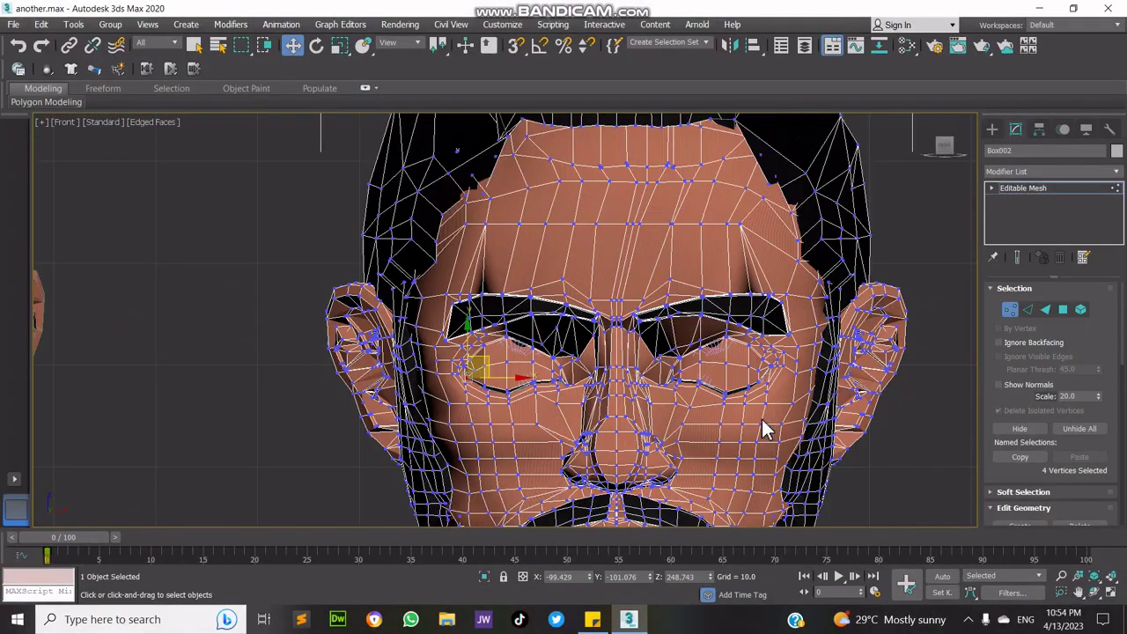
pyautogui.scroll(10, 811, 392)
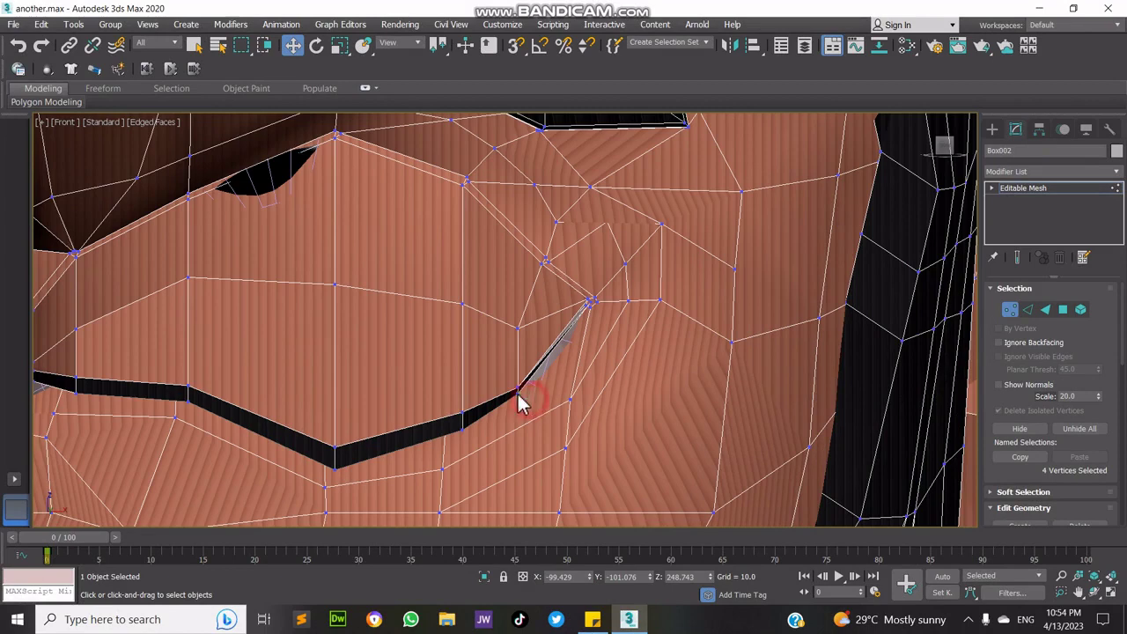
pyautogui.moveTo(520, 397); pyautogui.dragTo(572, 355)
# - Raise the single eyelid vertex above the outer lid edge of the character's left eye about 0.33 units
pyautogui.scroll(-2, 563, 359)
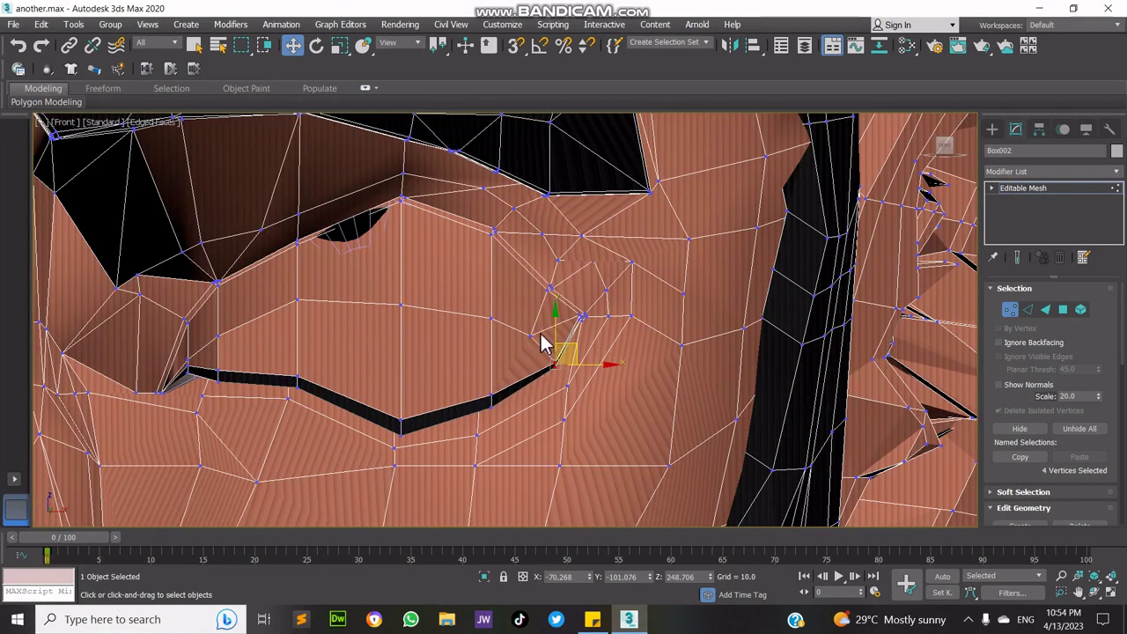
pyautogui.click(533, 333)
pyautogui.moveTo(533, 310); pyautogui.dragTo(529, 299)
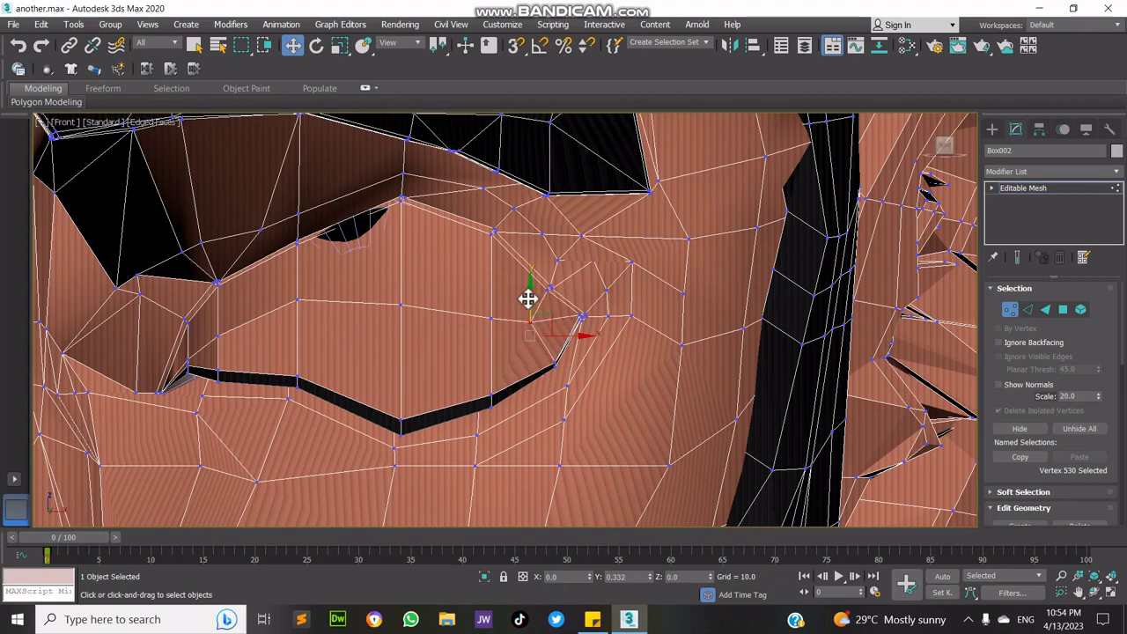
# - Select the outer and middle vertices along the top edge of the black lid rim on the character's right eye
pyautogui.scroll(-7, 388, 337)
pyautogui.scroll(5, 116, 352)
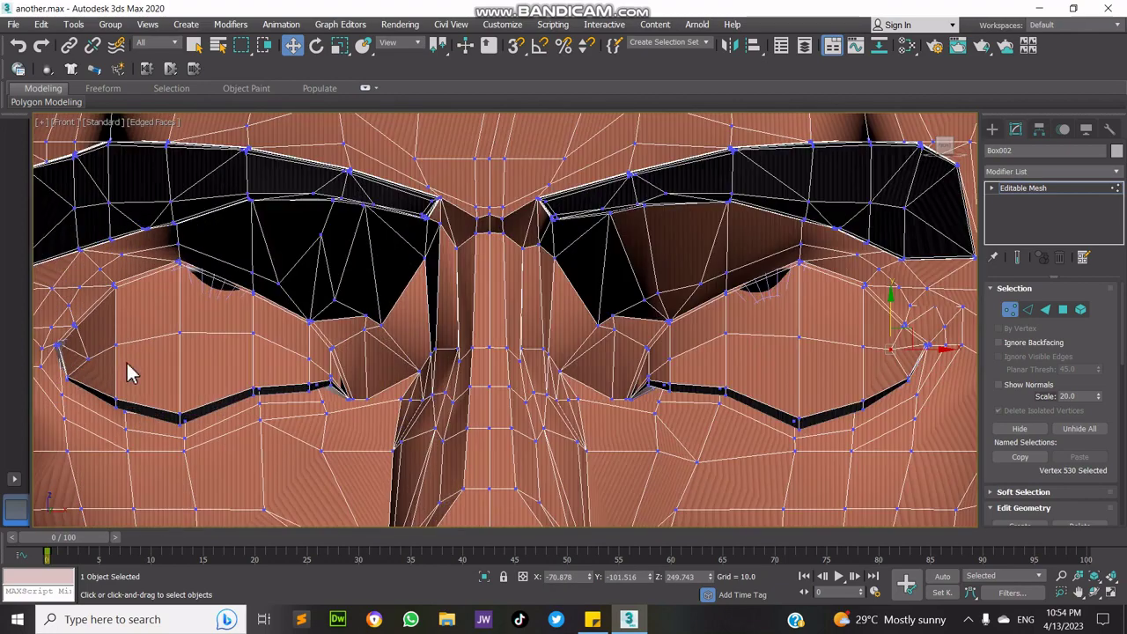
pyautogui.click(1078, 592)
pyautogui.moveTo(201, 333); pyautogui.dragTo(532, 328)
pyautogui.scroll(5, 532, 328)
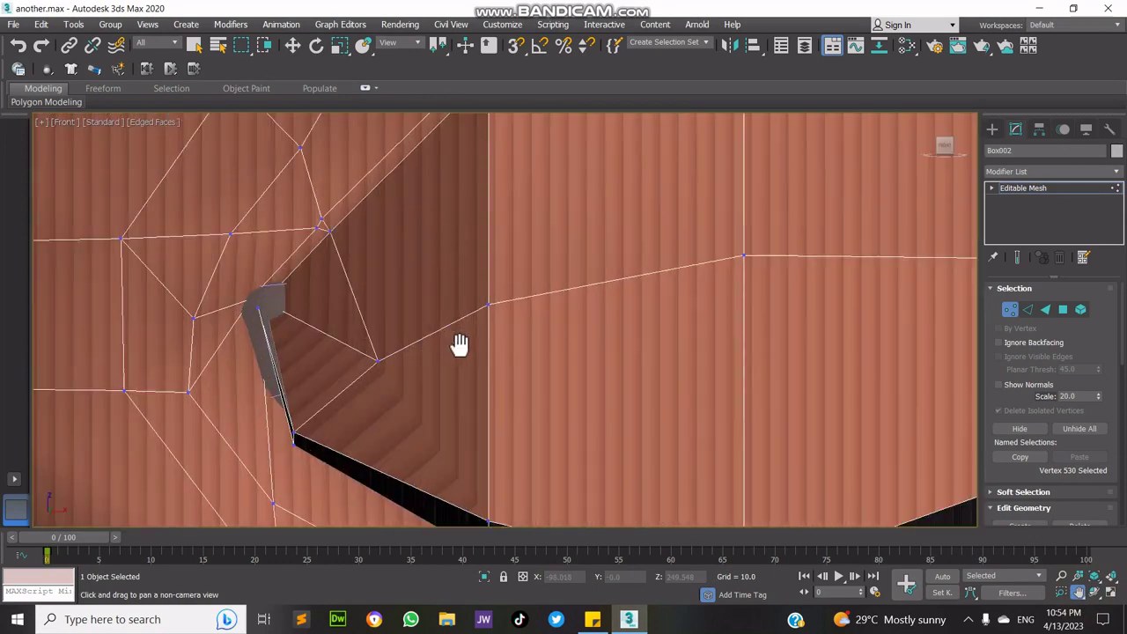
pyautogui.moveTo(503, 373); pyautogui.dragTo(493, 309)
pyautogui.rightClick(485, 305)
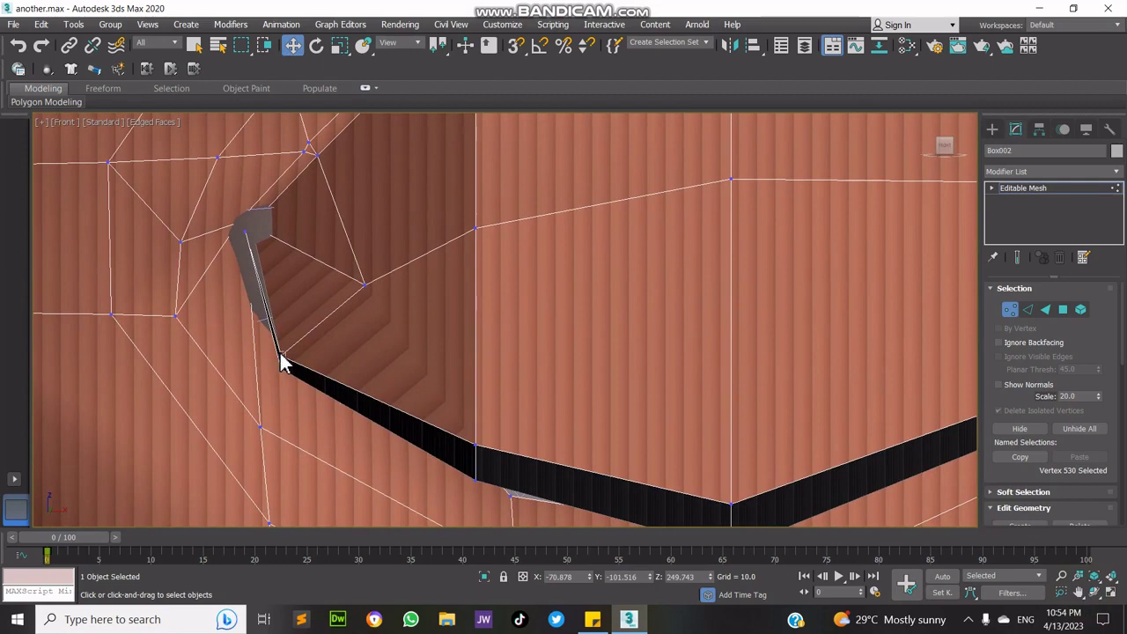
pyautogui.click(281, 358)
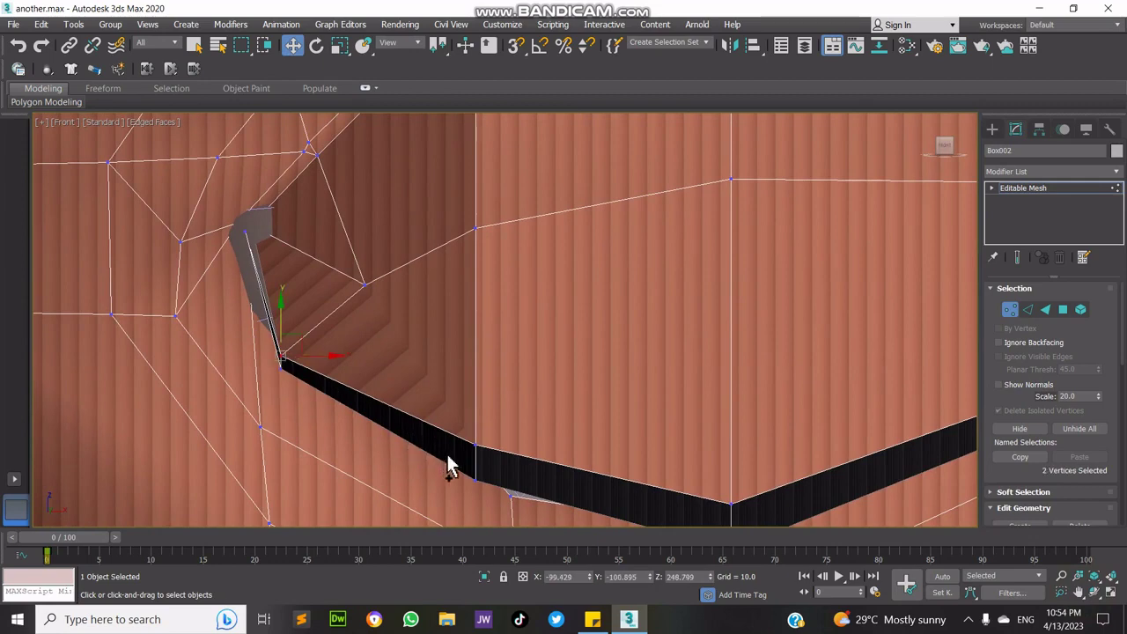
pyautogui.keyDown('ctrl'); pyautogui.click(732, 504); pyautogui.keyUp('ctrl')
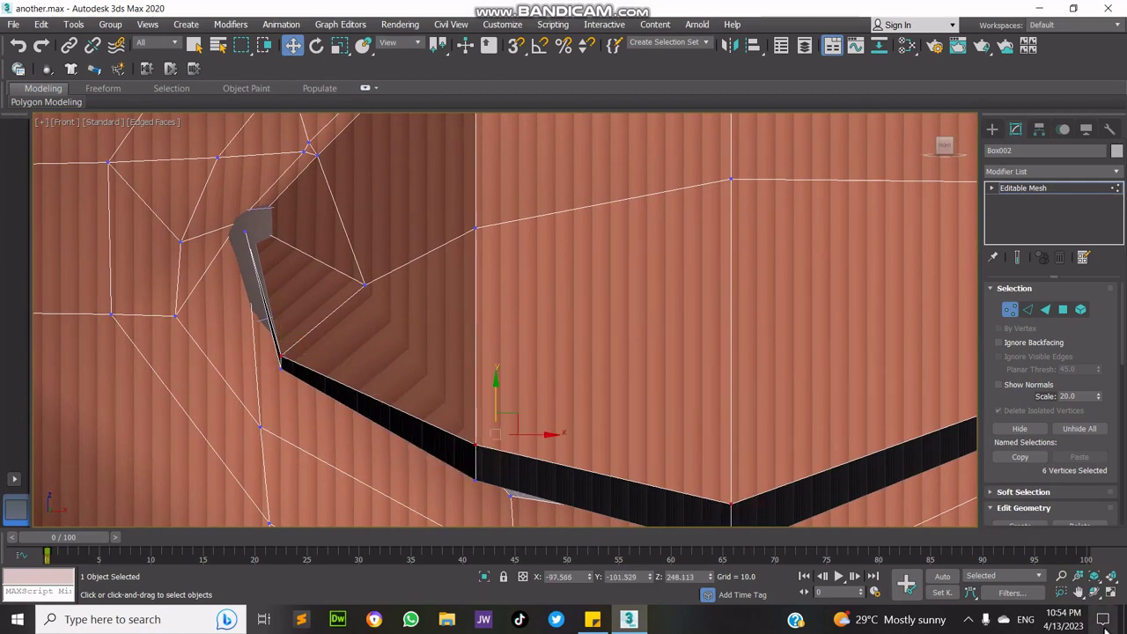
# - Add the inner vertices along the top edge of the right eye's black lid rim to the selection, up to the inner corner
pyautogui.click(1078, 592)
pyautogui.moveTo(809, 422); pyautogui.dragTo(248, 326)
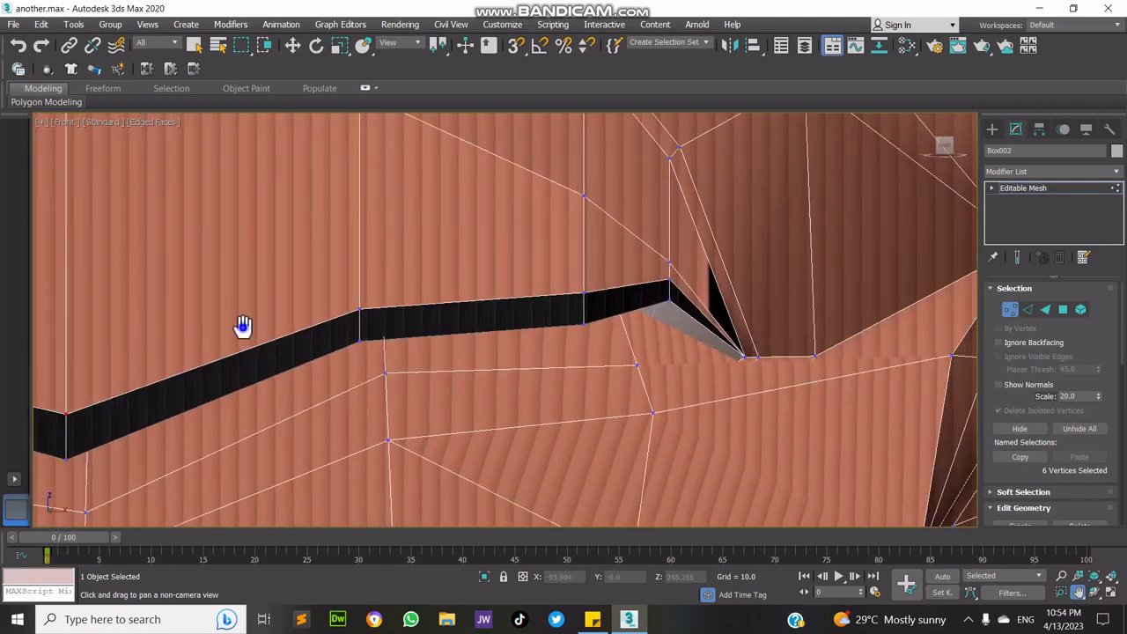
pyautogui.rightClick(244, 326)
pyautogui.keyDown('ctrl'); pyautogui.click(359, 312); pyautogui.keyUp('ctrl')
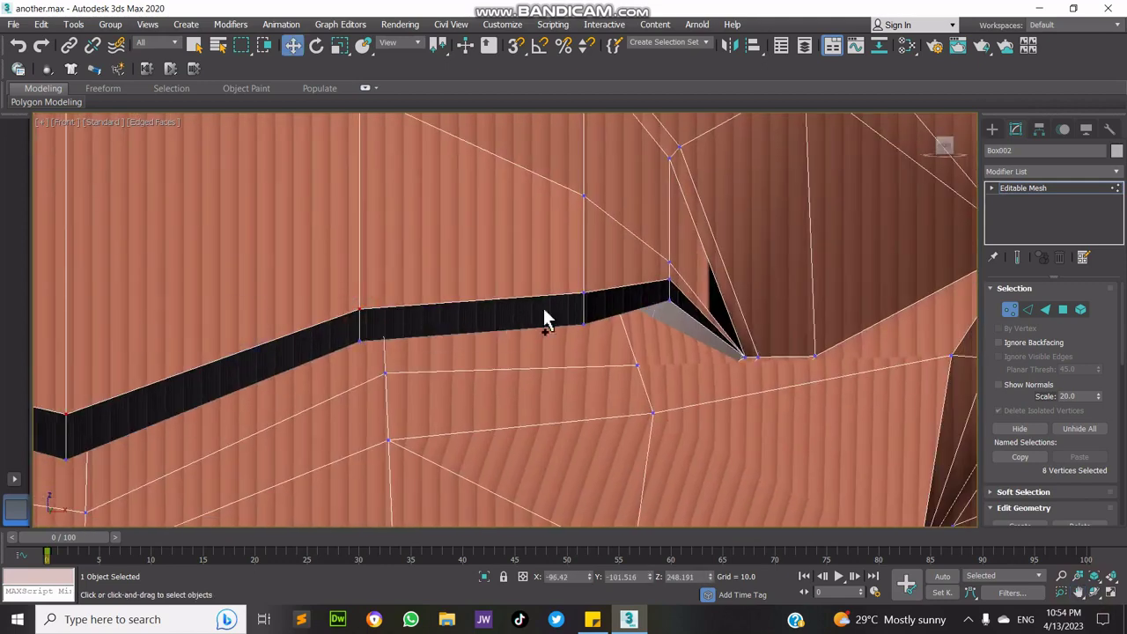
pyautogui.keyDown('ctrl'); pyautogui.click(582, 293); pyautogui.keyUp('ctrl')
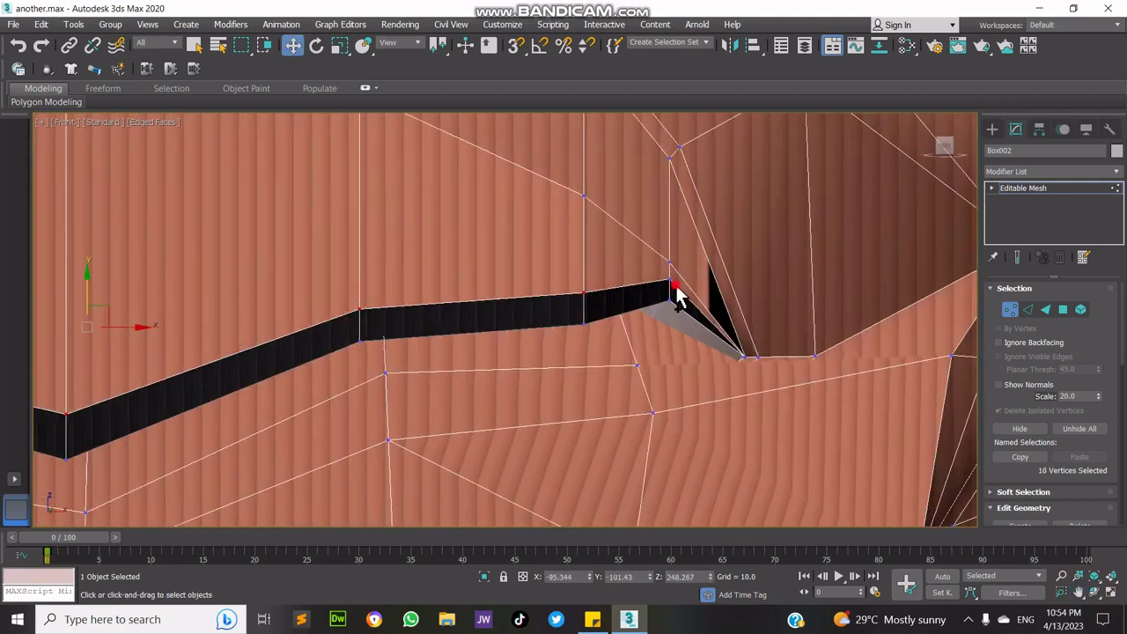
pyautogui.keyDown('ctrl'); pyautogui.click(668, 262); pyautogui.keyUp('ctrl')
pyautogui.keyDown('ctrl'); pyautogui.click(668, 300); pyautogui.keyUp('ctrl')
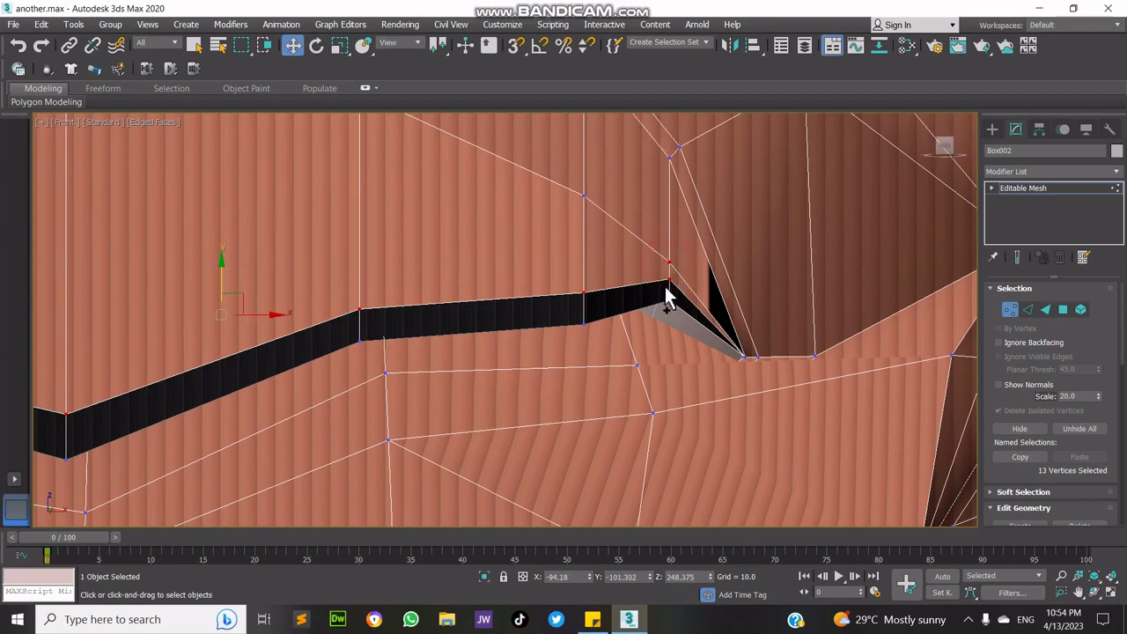
# - Add the matching inner vertices along the top edge of the character's left lid rim to the selection
pyautogui.scroll(-4, 797, 410)
pyautogui.click(1076, 592)
pyautogui.moveTo(669, 300); pyautogui.dragTo(464, 353)
pyautogui.rightClick(463, 352)
pyautogui.scroll(4, 339, 294)
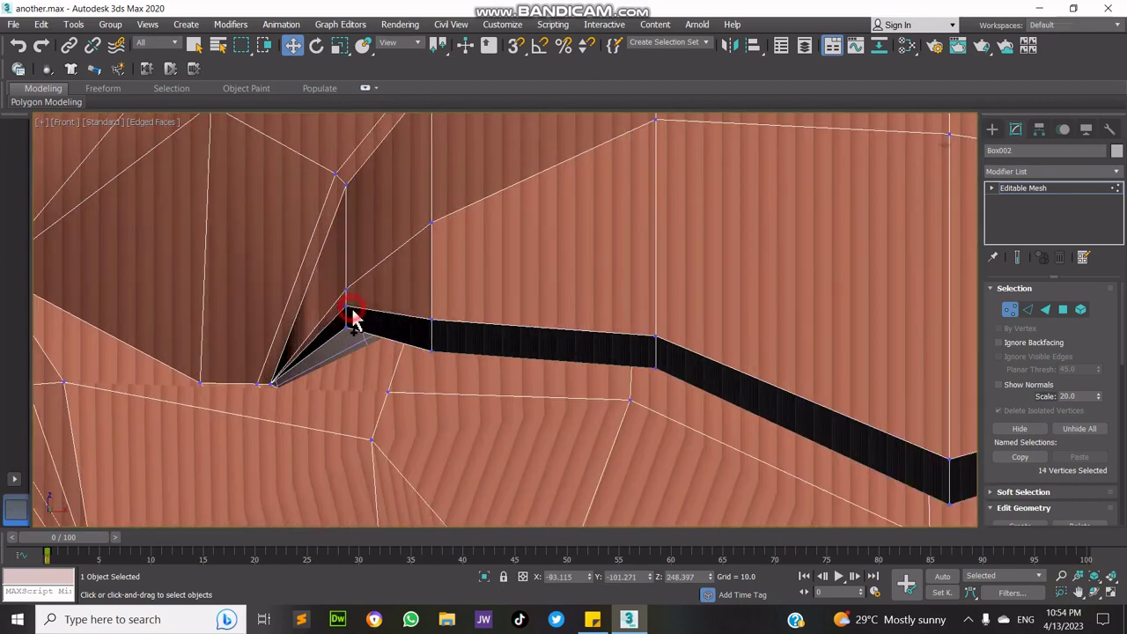
pyautogui.keyDown('ctrl'); pyautogui.click(345, 306); pyautogui.keyUp('ctrl')
pyautogui.keyDown('ctrl'); pyautogui.click(430, 322); pyautogui.keyUp('ctrl')
pyautogui.keyDown('ctrl'); pyautogui.click(653, 339); pyautogui.keyUp('ctrl')
# - Add the middle and outer top-edge vertices of the left eye's lid rim to the selection
pyautogui.scroll(-6, 952, 456)
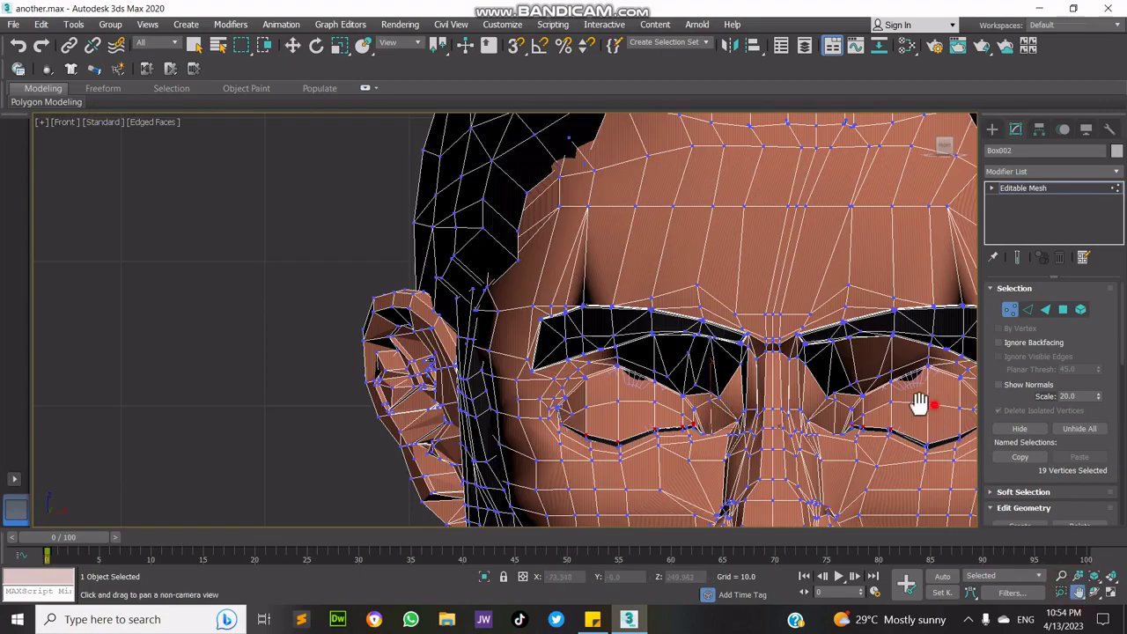
pyautogui.moveTo(921, 403); pyautogui.dragTo(433, 383, button='middle')
pyautogui.scroll(7, 439, 421)
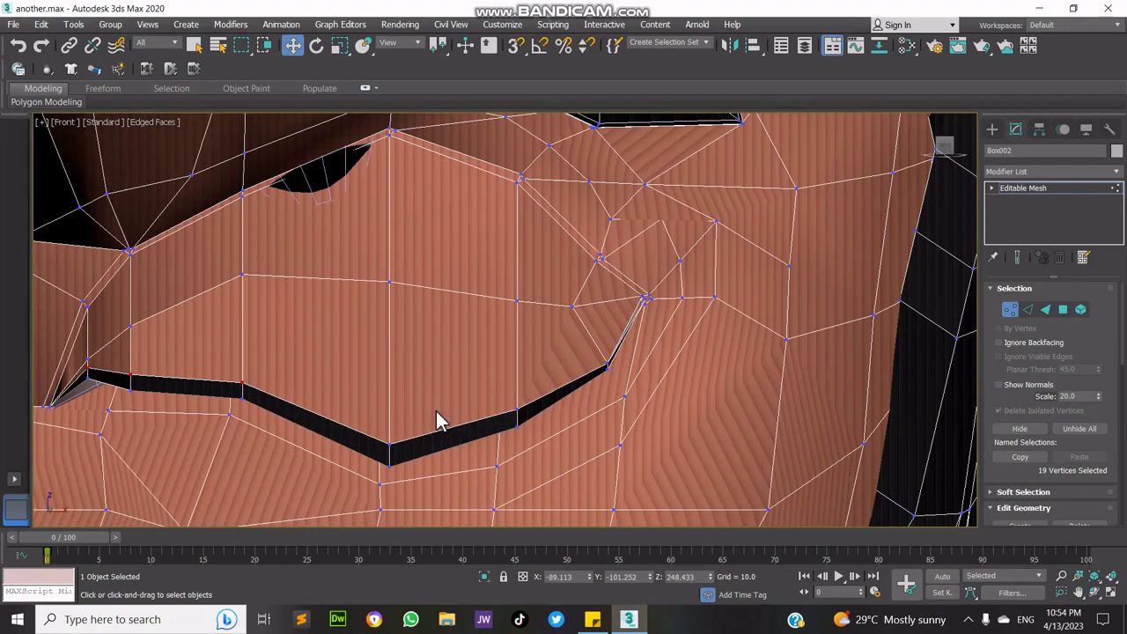
pyautogui.keyDown('ctrl'); pyautogui.click(392, 447); pyautogui.keyUp('ctrl')
pyautogui.keyDown('ctrl'); pyautogui.click(517, 412); pyautogui.keyUp('ctrl')
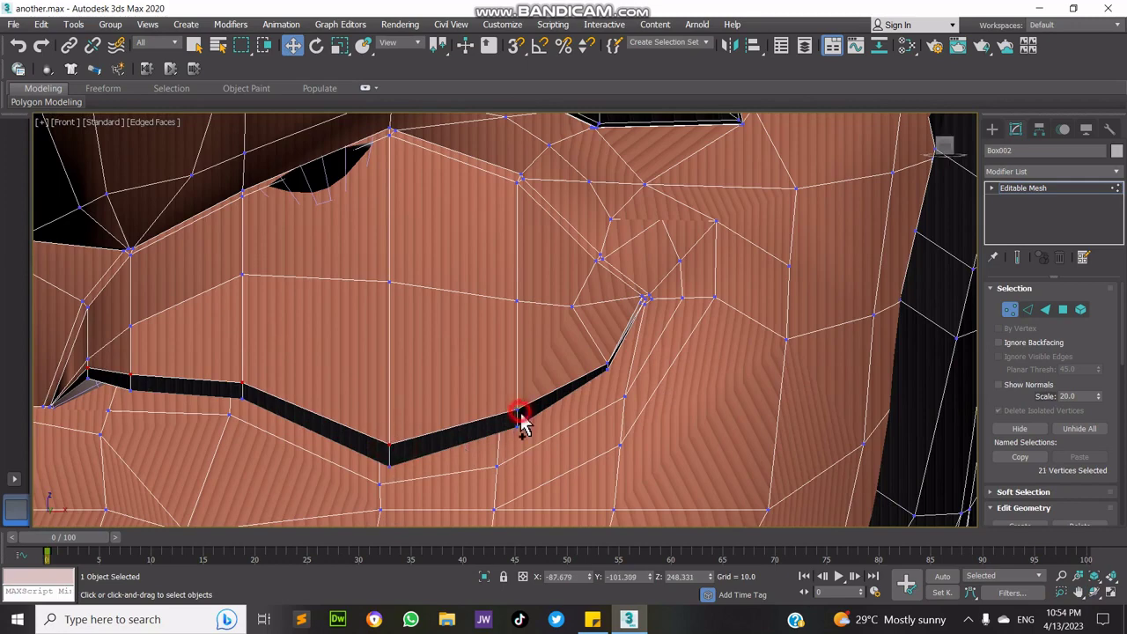
pyautogui.keyDown('ctrl'); pyautogui.click(608, 364); pyautogui.keyUp('ctrl')
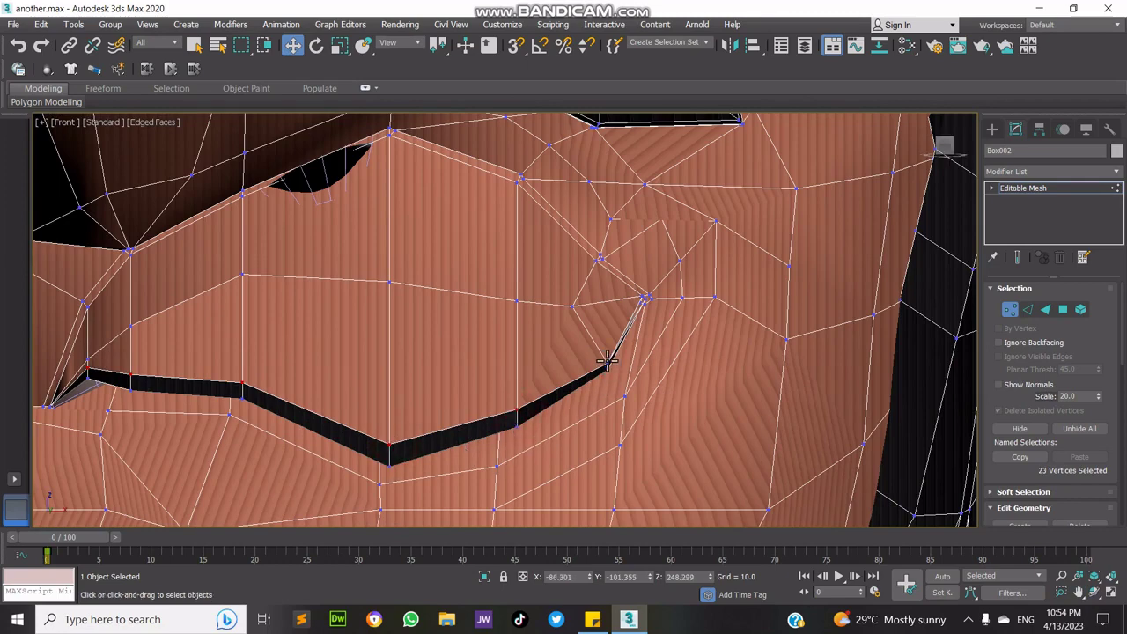
pyautogui.scroll(5, 608, 363)
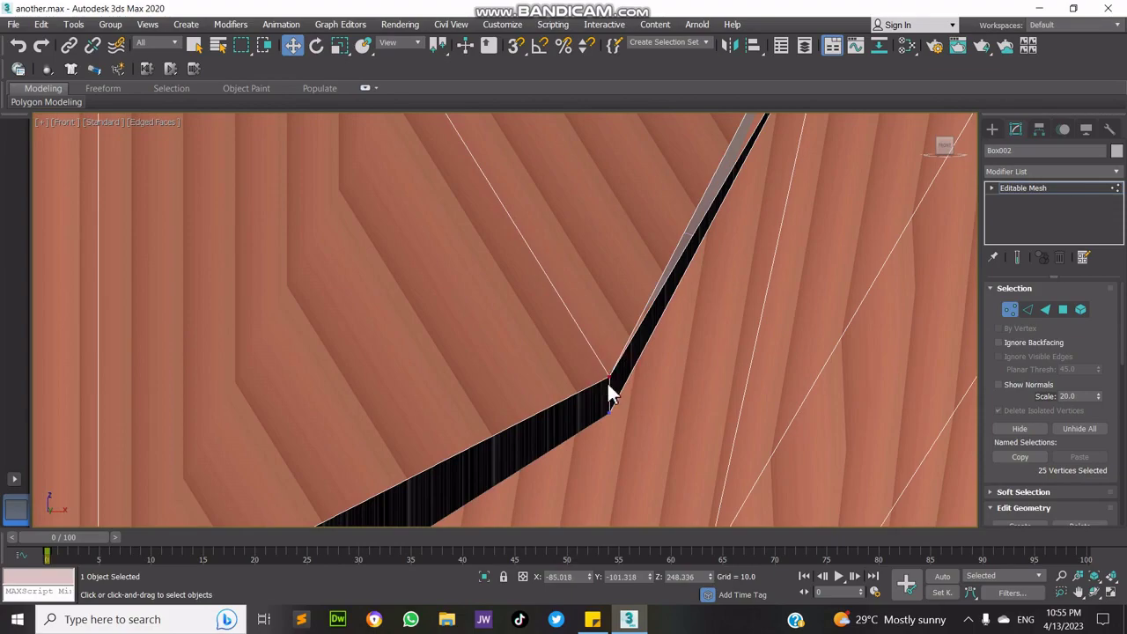
pyautogui.scroll(-5, 604, 382)
# - Move the selected upper lid-edge vertices of both eyes up about 0.43 units and check the lid rim in the Perspective view
pyautogui.scroll(-5, 141, 379)
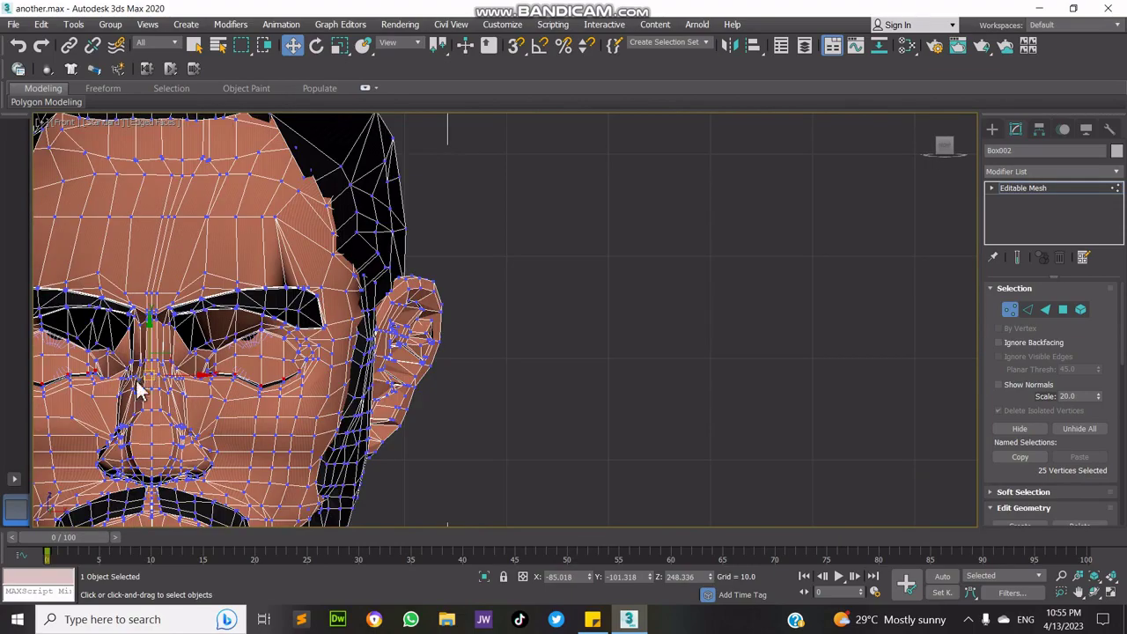
pyautogui.click(1078, 592)
pyautogui.moveTo(252, 368); pyautogui.dragTo(516, 334)
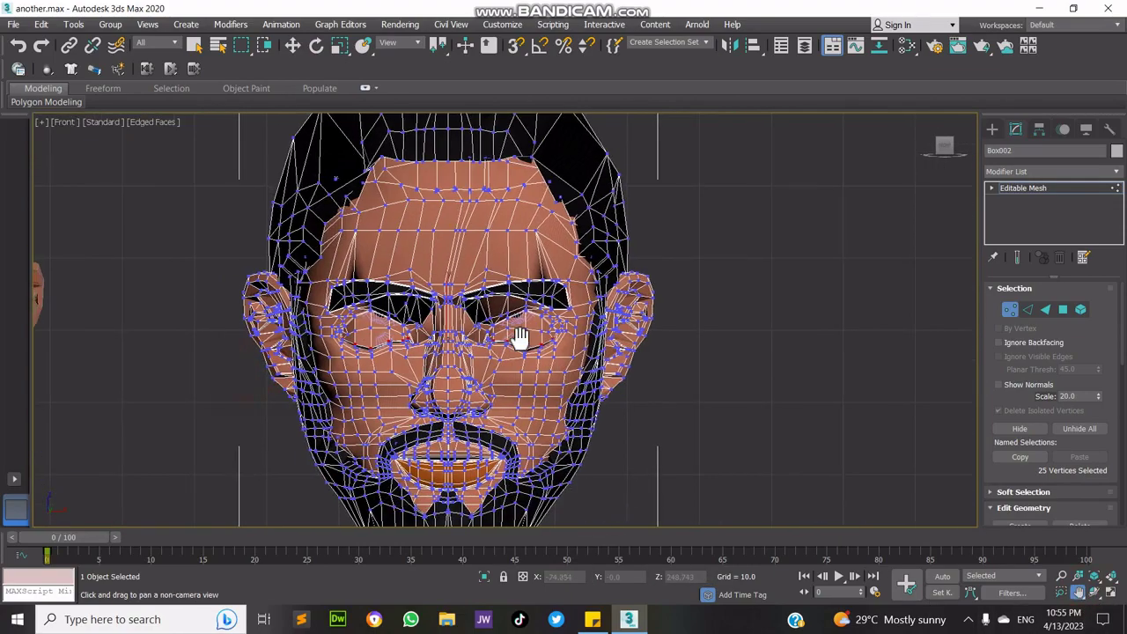
pyautogui.scroll(6, 361, 335)
pyautogui.press('w')
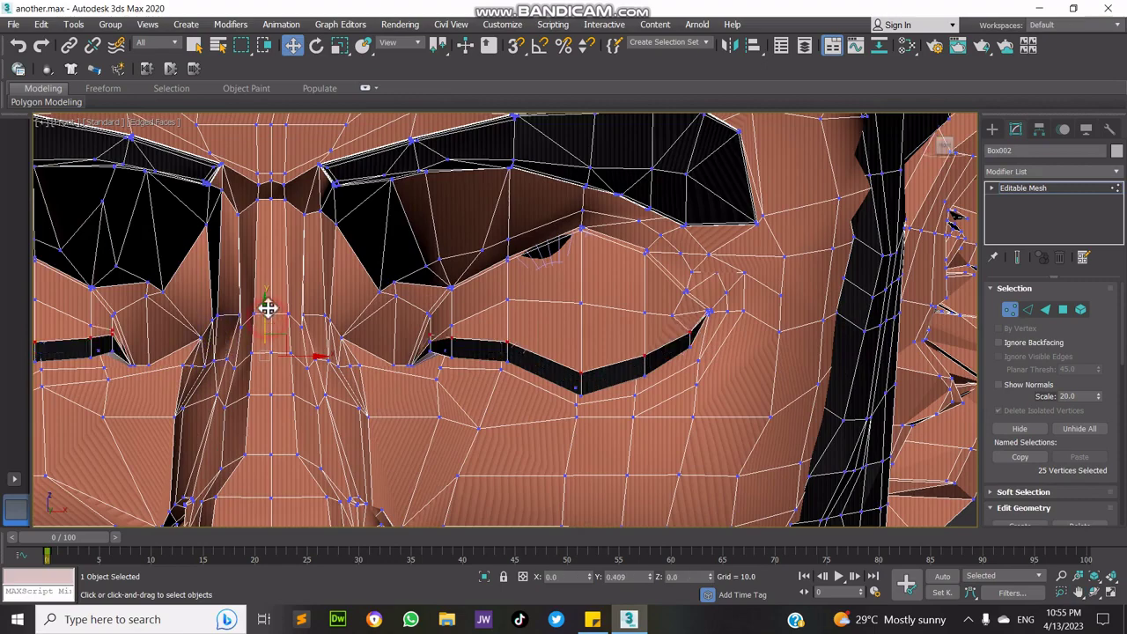
pyautogui.scroll(-3, 263, 339)
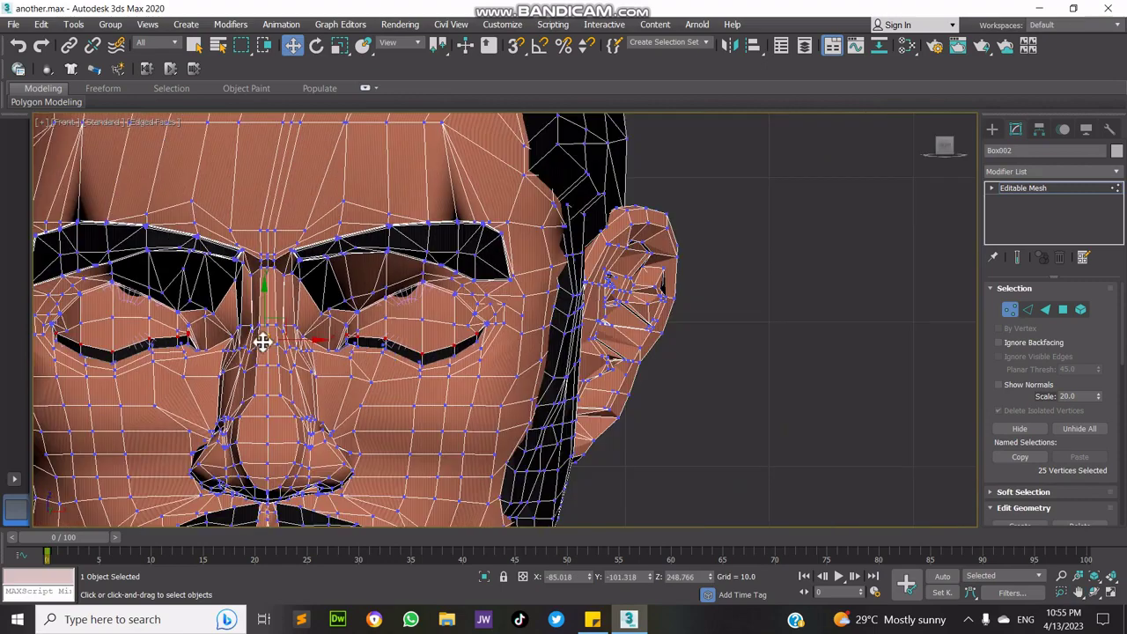
pyautogui.click(1111, 595)
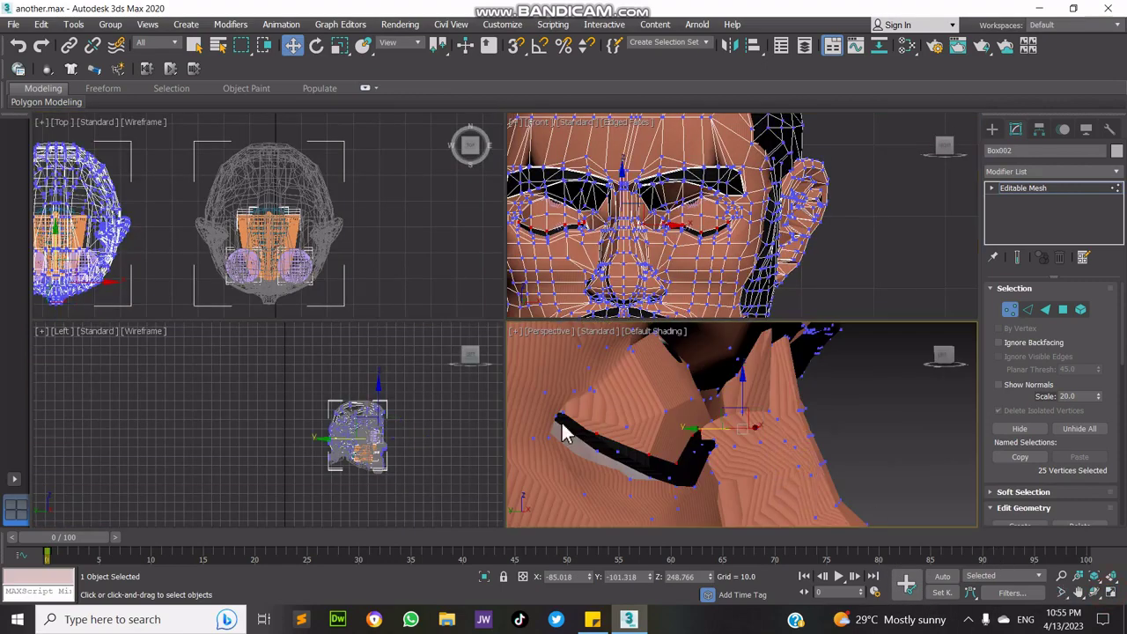
pyautogui.click(1111, 595)
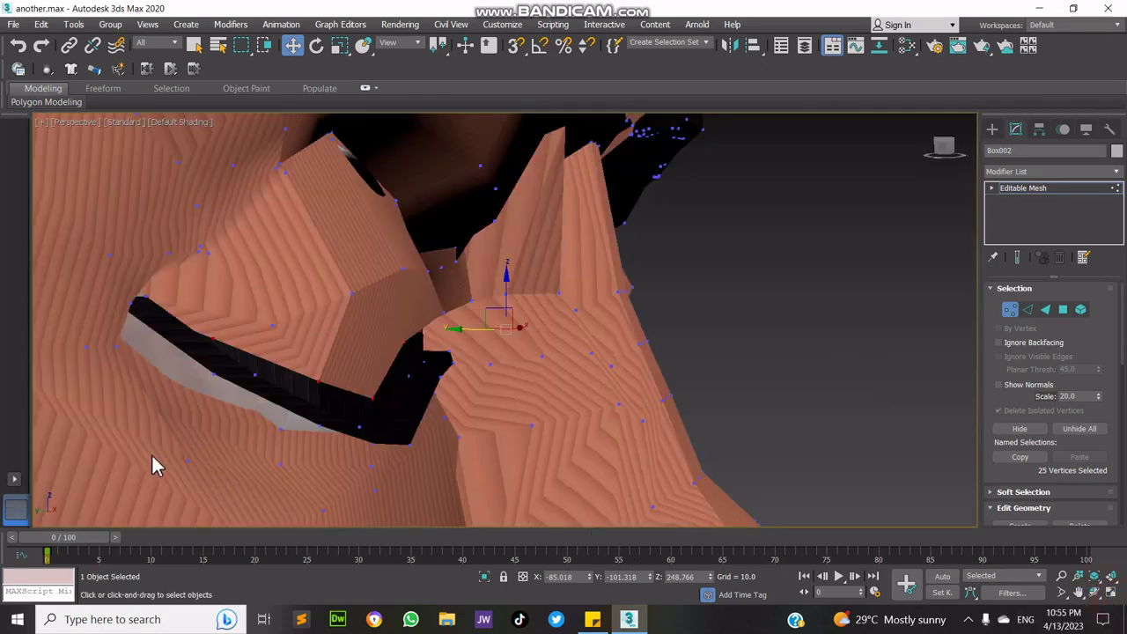
pyautogui.click(1110, 595)
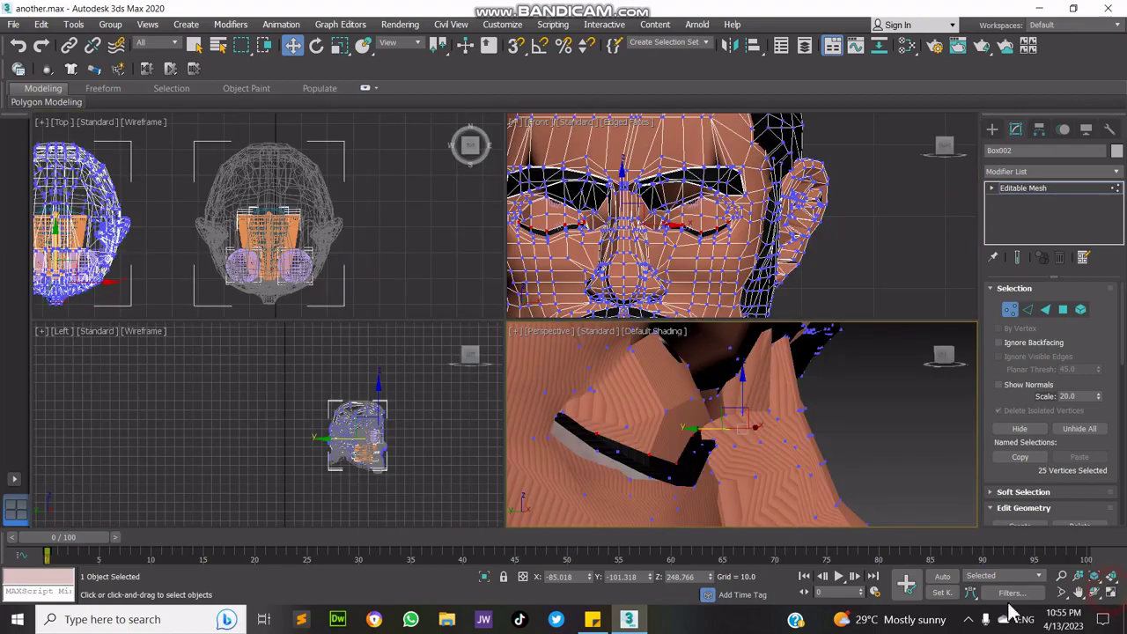
# - Select the five pairs of vertices along the bottom edge of the black lid rim on the character's right eye, excluding the inner corner
pyautogui.click(1080, 594)
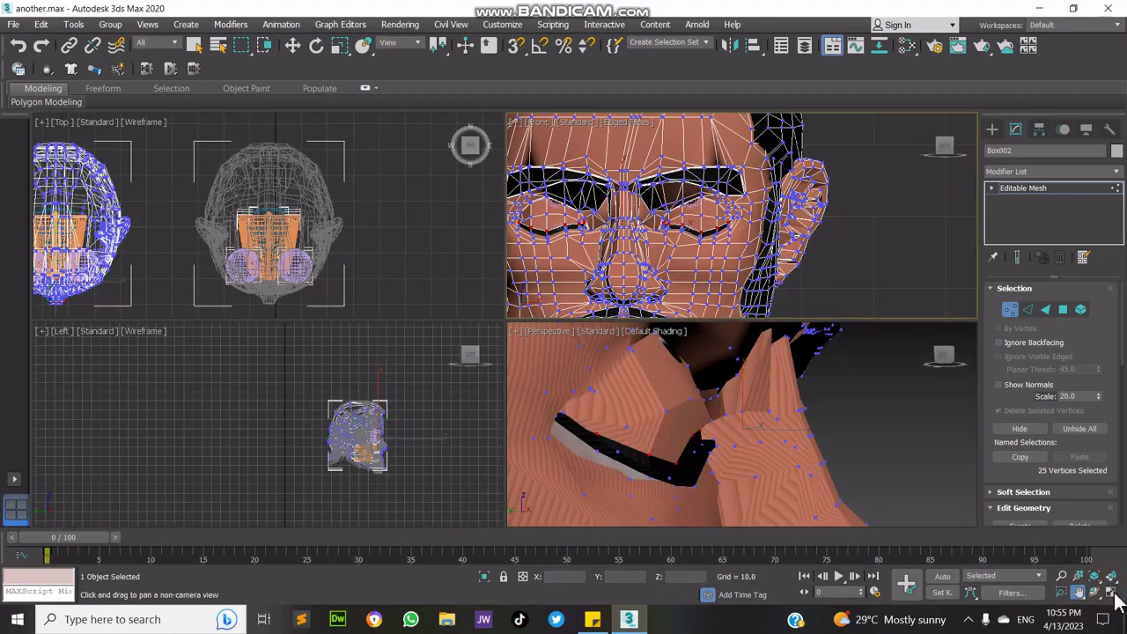
pyautogui.click(1112, 595)
pyautogui.moveTo(291, 310); pyautogui.dragTo(661, 290)
pyautogui.scroll(4, 518, 295)
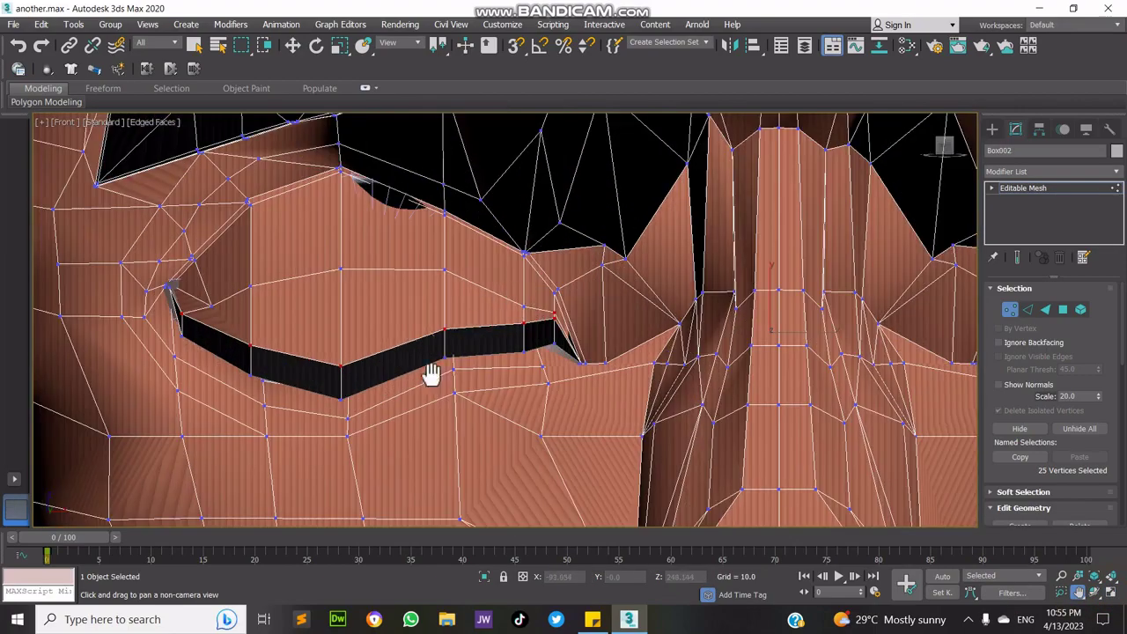
pyautogui.press('w')
pyautogui.scroll(1, 339, 408)
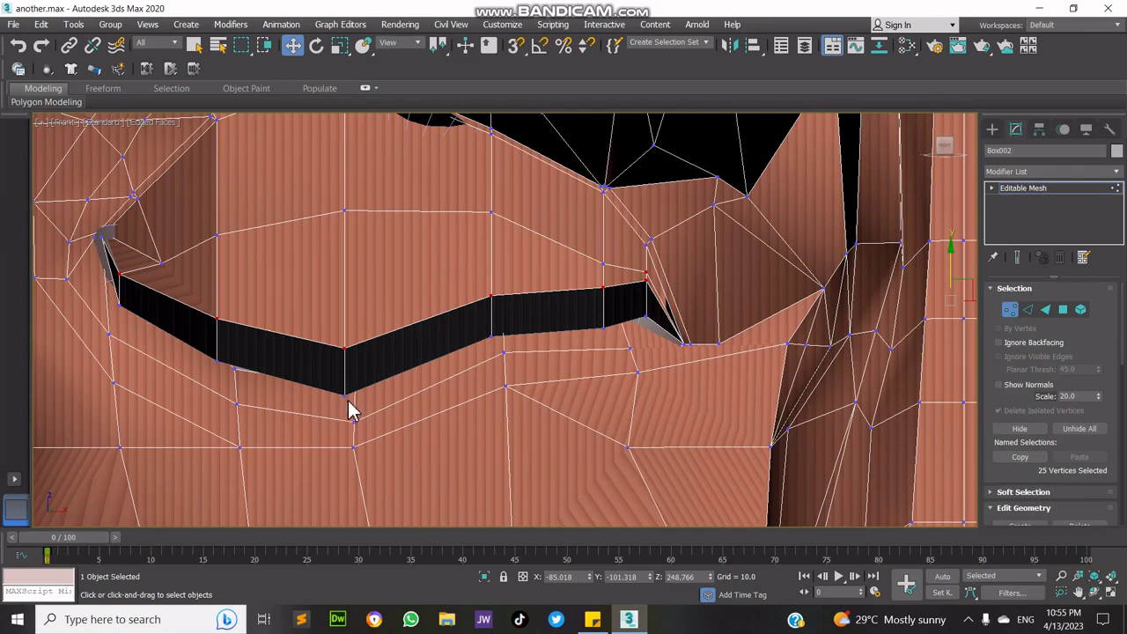
pyautogui.click(346, 398)
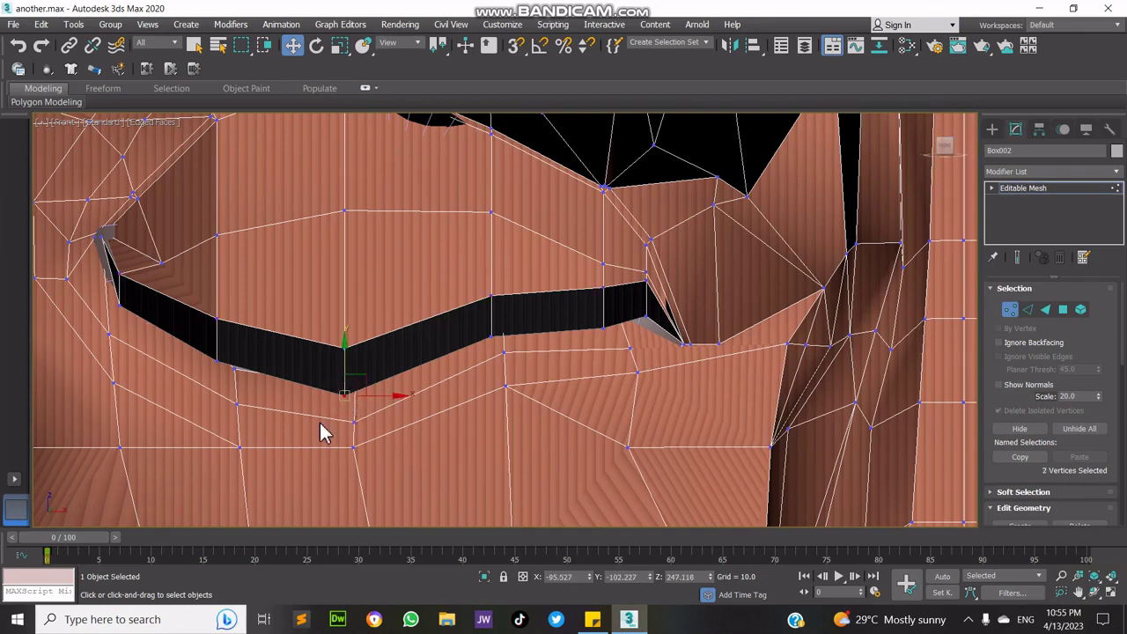
pyautogui.keyDown('ctrl'); pyautogui.click(216, 363); pyautogui.keyUp('ctrl')
pyautogui.moveTo(125, 307)
pyautogui.keyDown('ctrl'); pyautogui.mouseDown()
pyautogui.moveTo(108, 300)
pyautogui.moveTo(125, 310)
pyautogui.mouseUp(); pyautogui.keyUp('ctrl')
pyautogui.keyDown('ctrl'); pyautogui.click(118, 303); pyautogui.keyUp('ctrl')
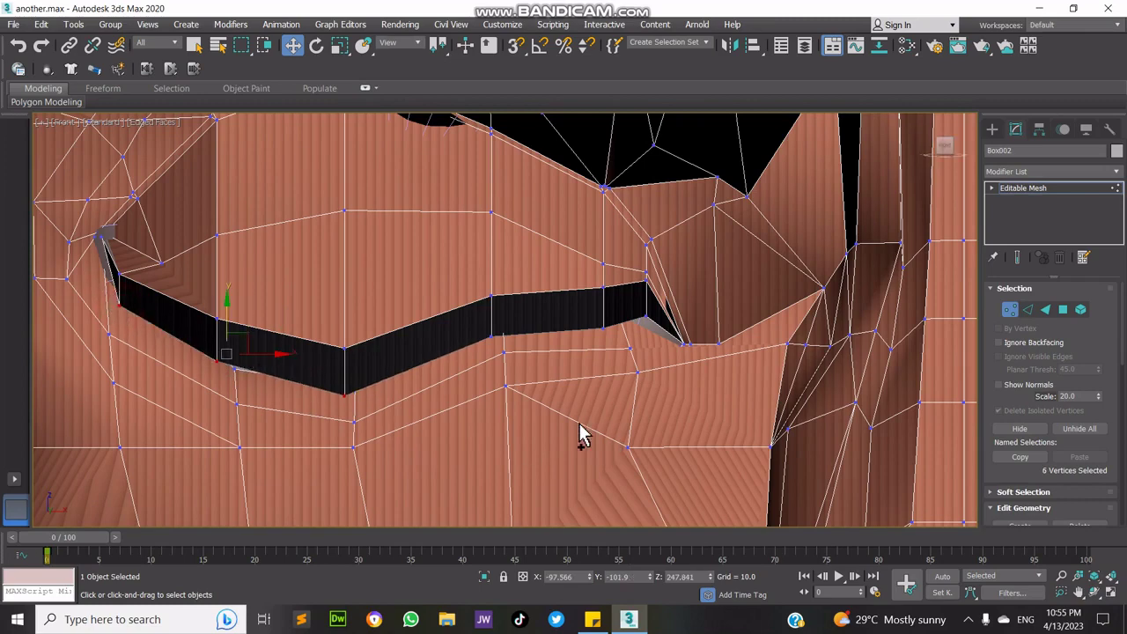
pyautogui.keyDown('ctrl'); pyautogui.click(492, 339); pyautogui.keyUp('ctrl')
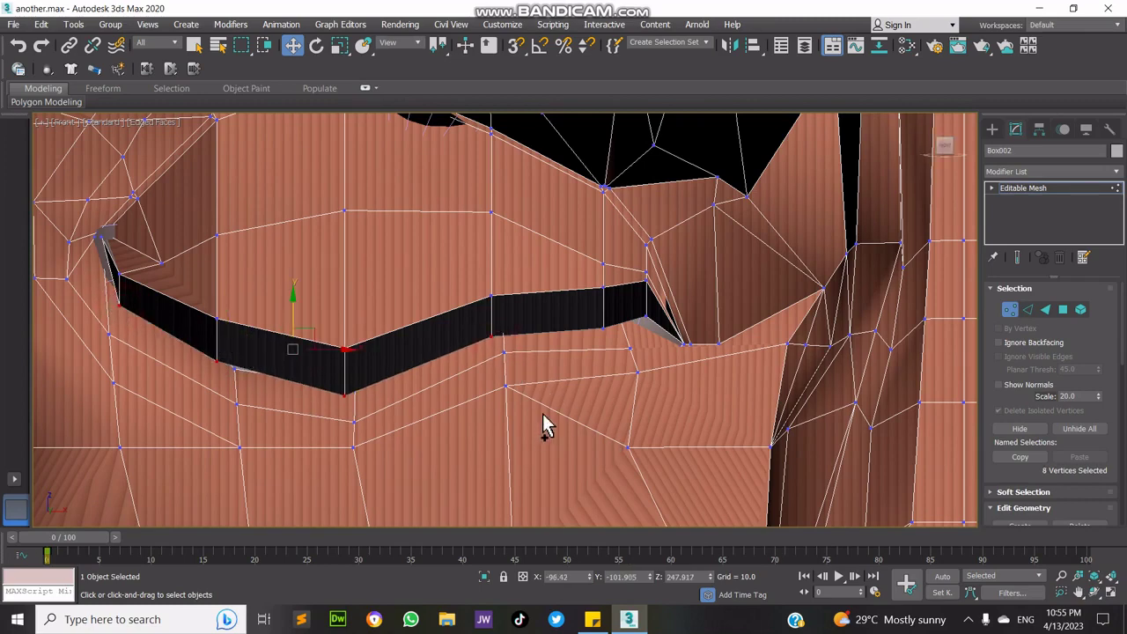
pyautogui.keyDown('ctrl'); pyautogui.click(604, 333); pyautogui.keyUp('ctrl')
# - Add the matching inner bottom-edge vertices of the character's left lid rim to the selection
pyautogui.click(1092, 594)
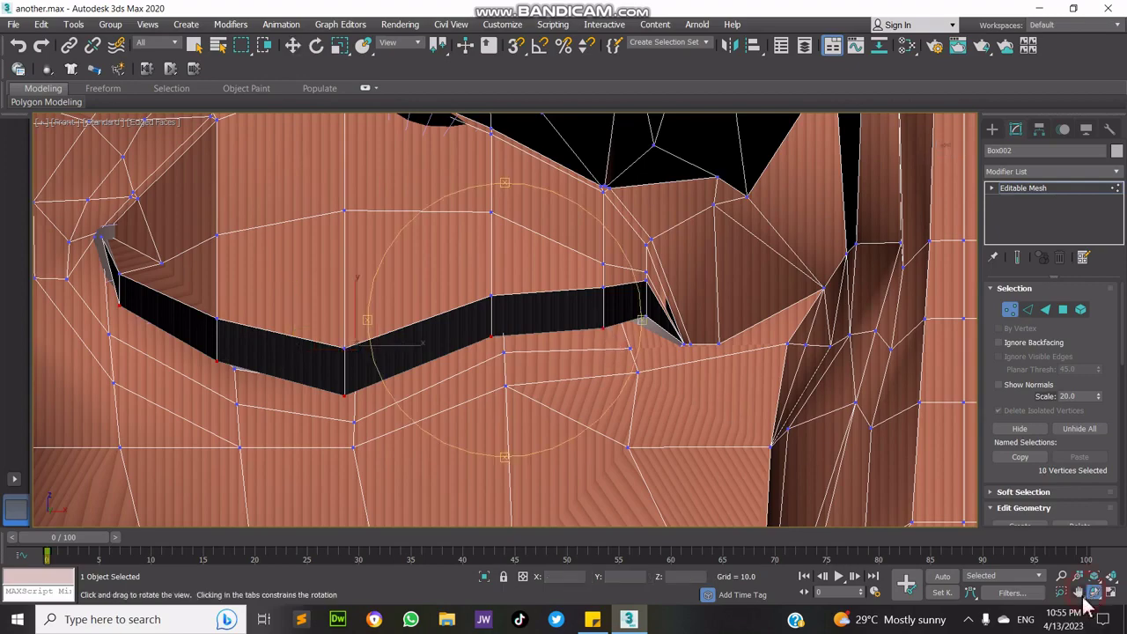
pyautogui.click(1078, 593)
pyautogui.moveTo(811, 503); pyautogui.dragTo(440, 374)
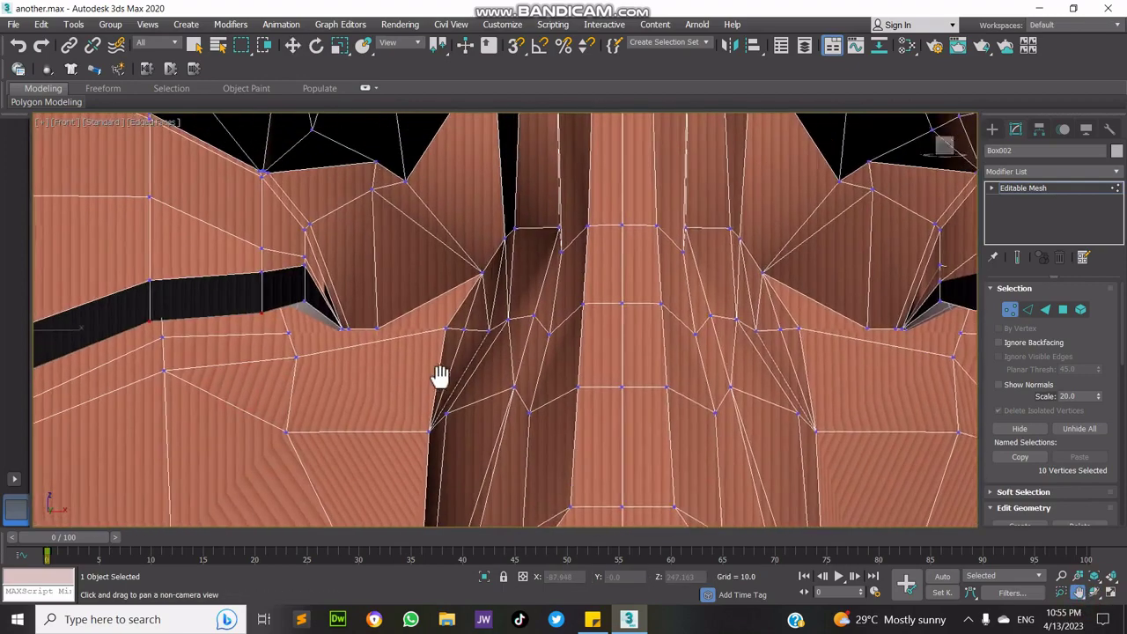
pyautogui.scroll(-4, 439, 374)
pyautogui.scroll(2, 401, 343)
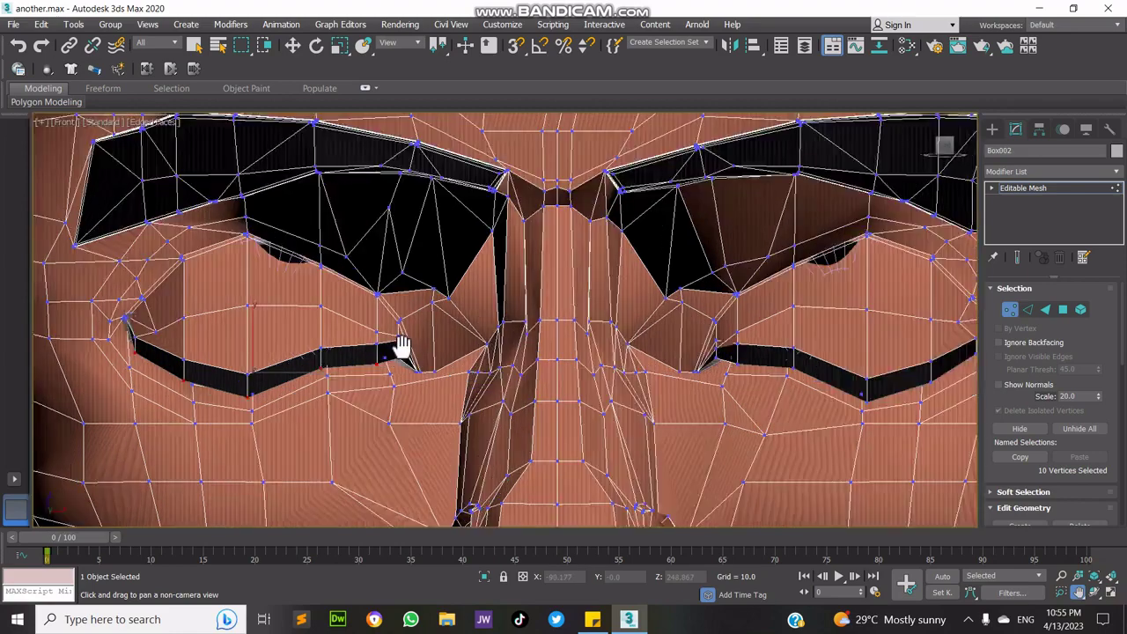
pyautogui.scroll(3, 402, 346)
pyautogui.moveTo(702, 402); pyautogui.dragTo(434, 359)
pyautogui.moveTo(547, 376); pyautogui.dragTo(469, 364)
pyautogui.rightClick(322, 300)
pyautogui.moveTo(362, 318); pyautogui.dragTo(366, 321)
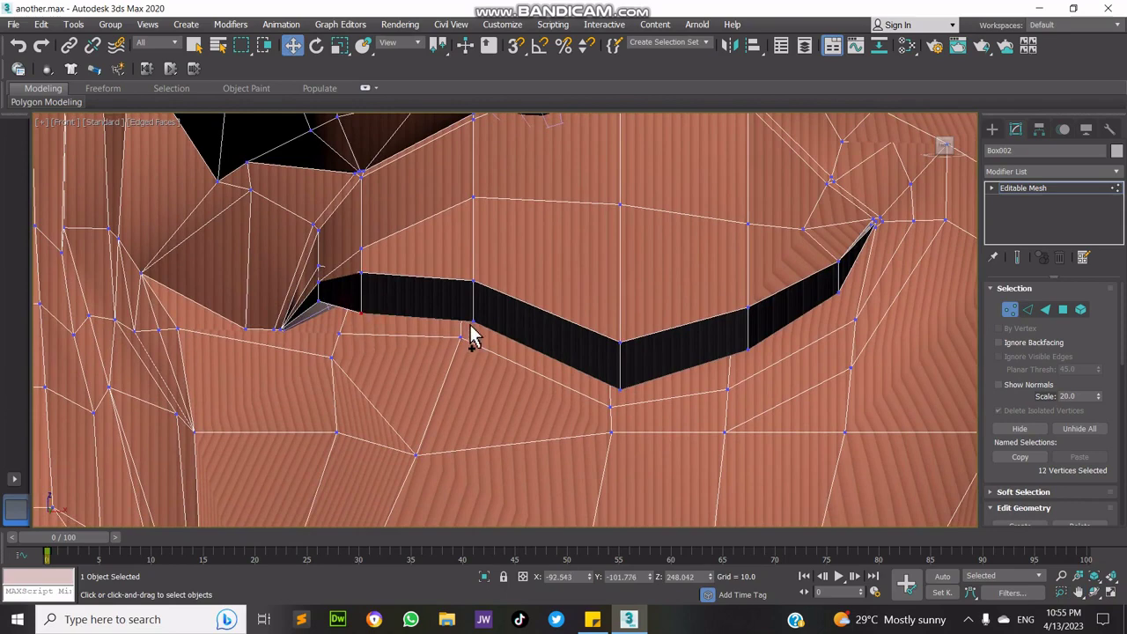
# - Add the remaining bottom-edge vertices out to the left eye's outer side and move the whole selection back about 0.07 units along Y
pyautogui.keyDown('ctrl'); pyautogui.click(621, 389); pyautogui.keyUp('ctrl')
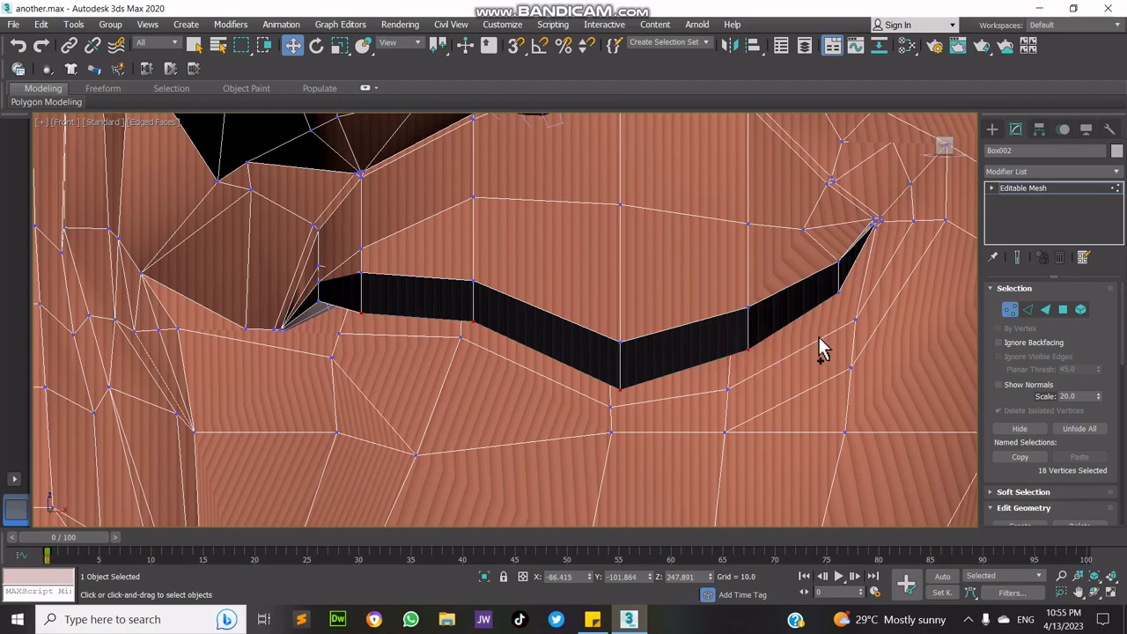
pyautogui.keyDown('ctrl'); pyautogui.click(836, 303); pyautogui.keyUp('ctrl')
pyautogui.hotkey('alt', 'w')
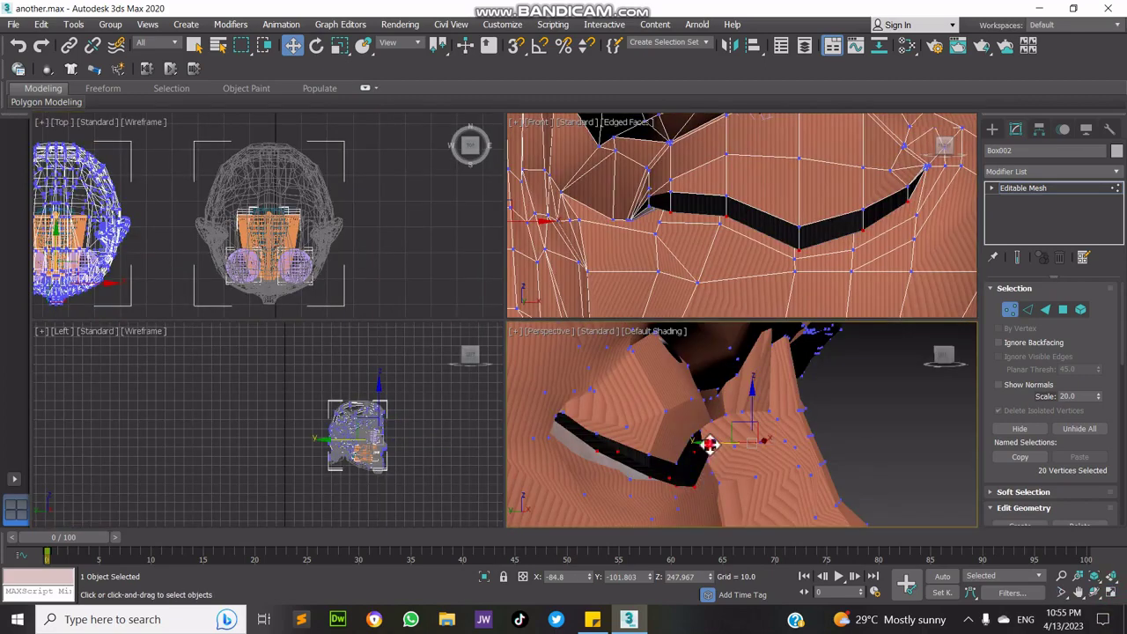
pyautogui.moveTo(710, 444)
pyautogui.mouseDown()
pyautogui.moveTo(695, 443)
pyautogui.moveTo(707, 445)
pyautogui.mouseUp()
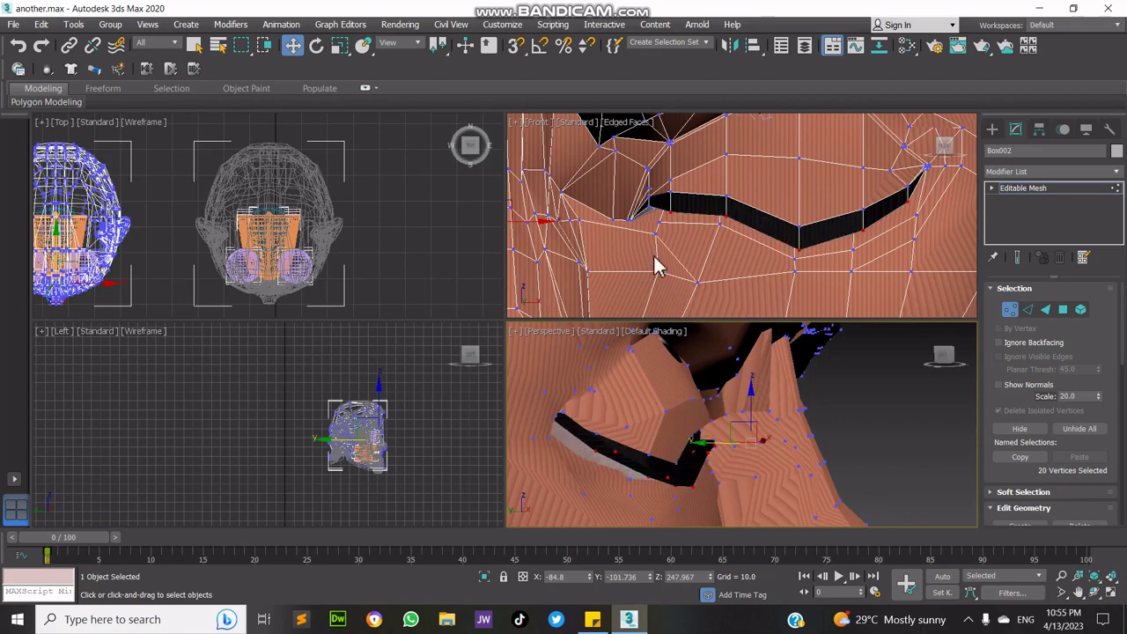
# - Move the selected bottom-edge vertices of both black lid rims back about 0.98 units along Y
pyautogui.scroll(-4, 656, 266)
pyautogui.click(1078, 592)
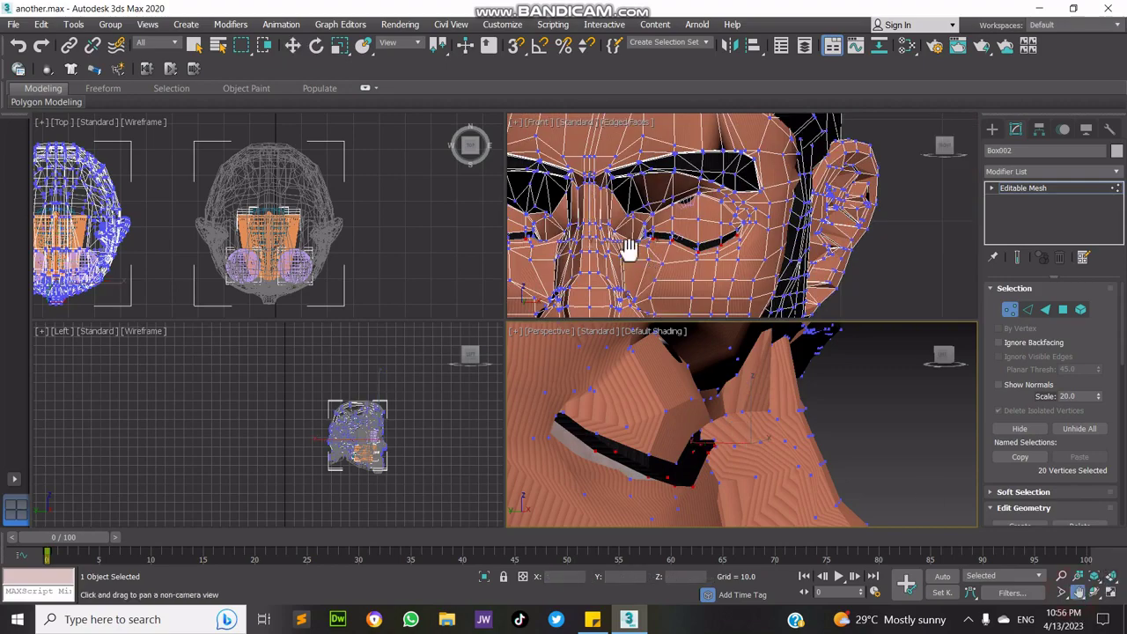
pyautogui.moveTo(628, 251); pyautogui.dragTo(797, 246)
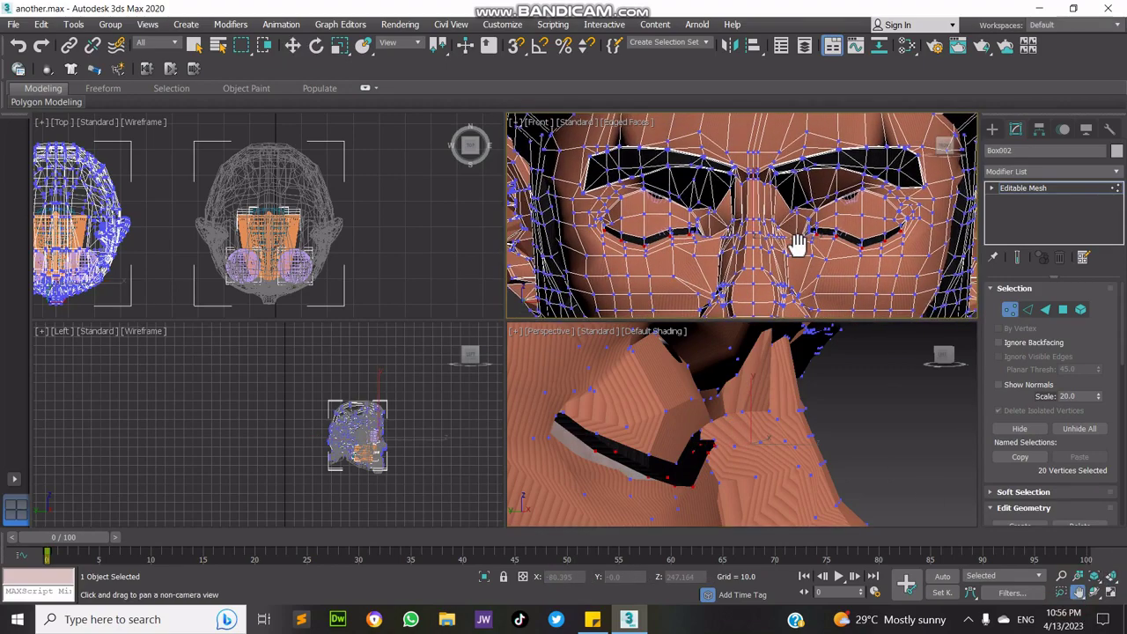
pyautogui.rightClick(745, 418)
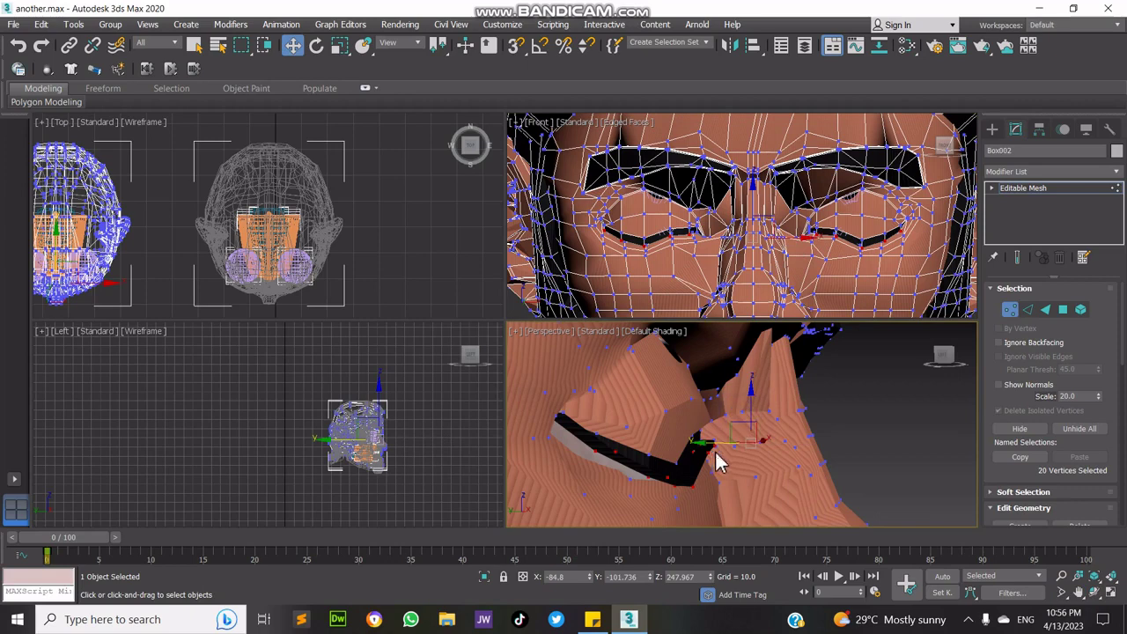
pyautogui.moveTo(710, 444); pyautogui.dragTo(695, 443)
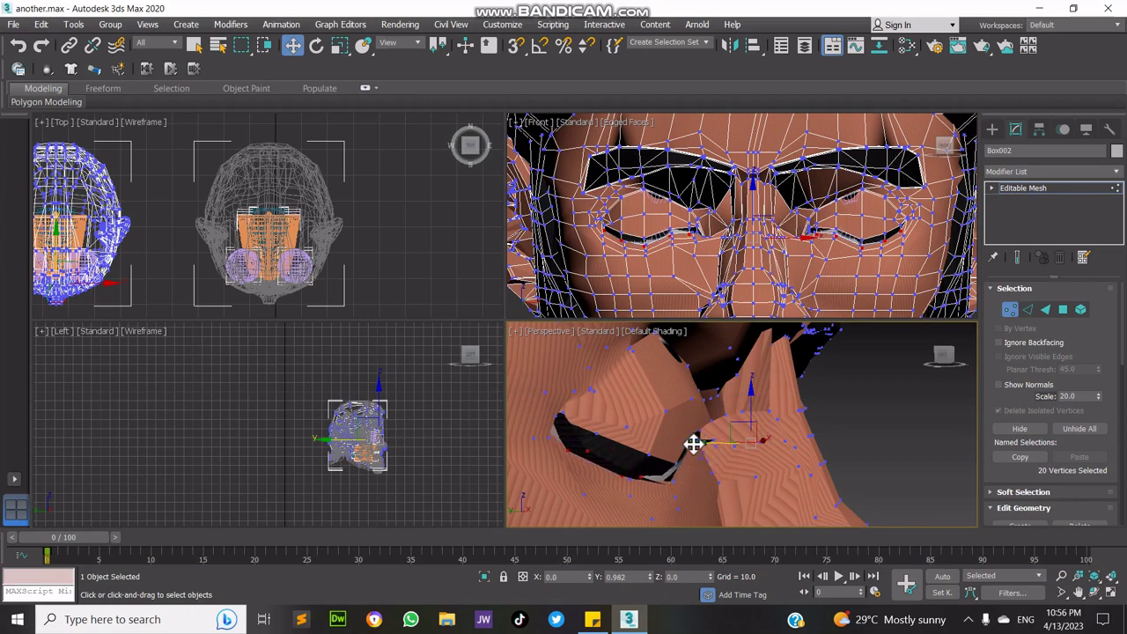
# - Remove both eyes' outer-side vertices from the selection, move the remaining rim vertices forward about 1.48 units along Y, and finish vertex editing
pyautogui.keyDown('alt'); pyautogui.moveTo(633, 221); pyautogui.dragTo(541, 295); pyautogui.keyUp('alt')
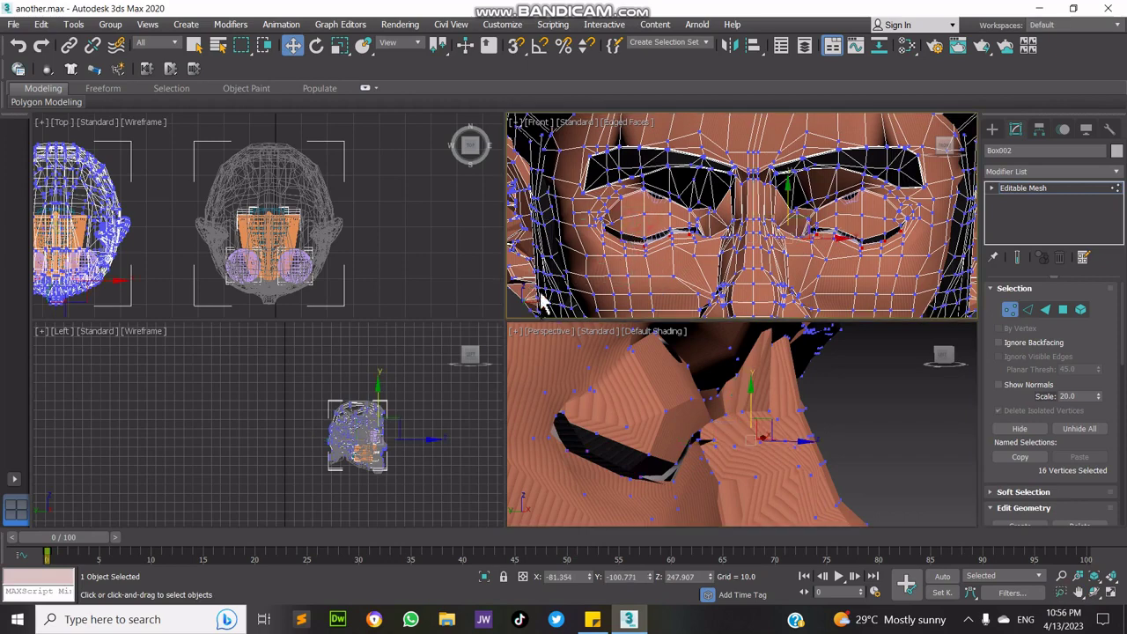
pyautogui.keyDown('alt'); pyautogui.moveTo(879, 216); pyautogui.dragTo(877, 215); pyautogui.keyUp('alt')
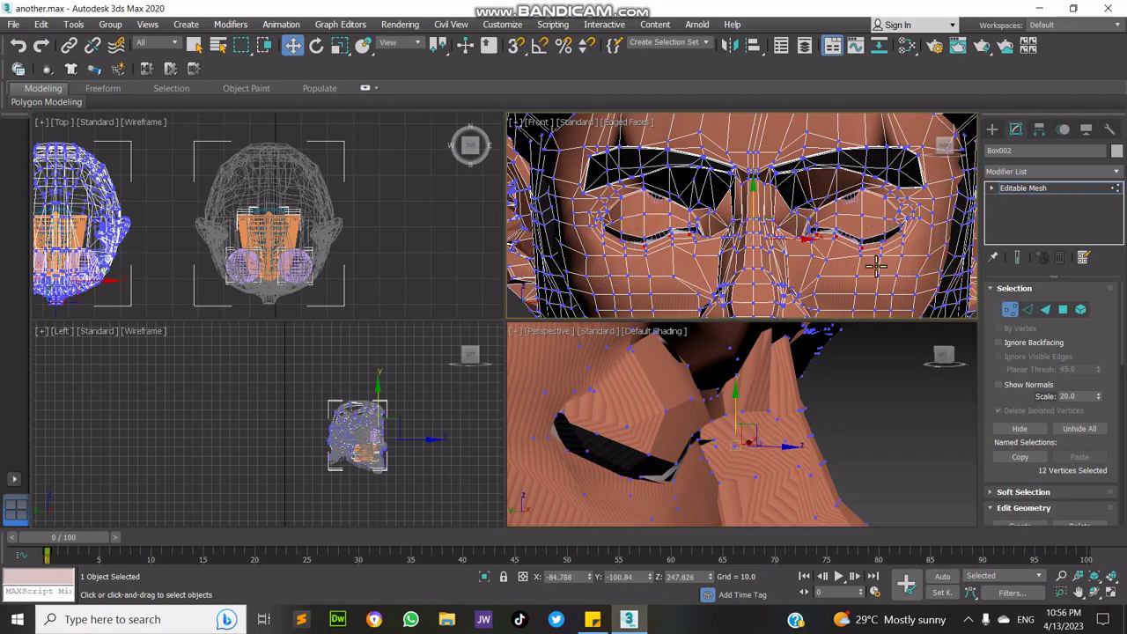
pyautogui.rightClick(753, 471)
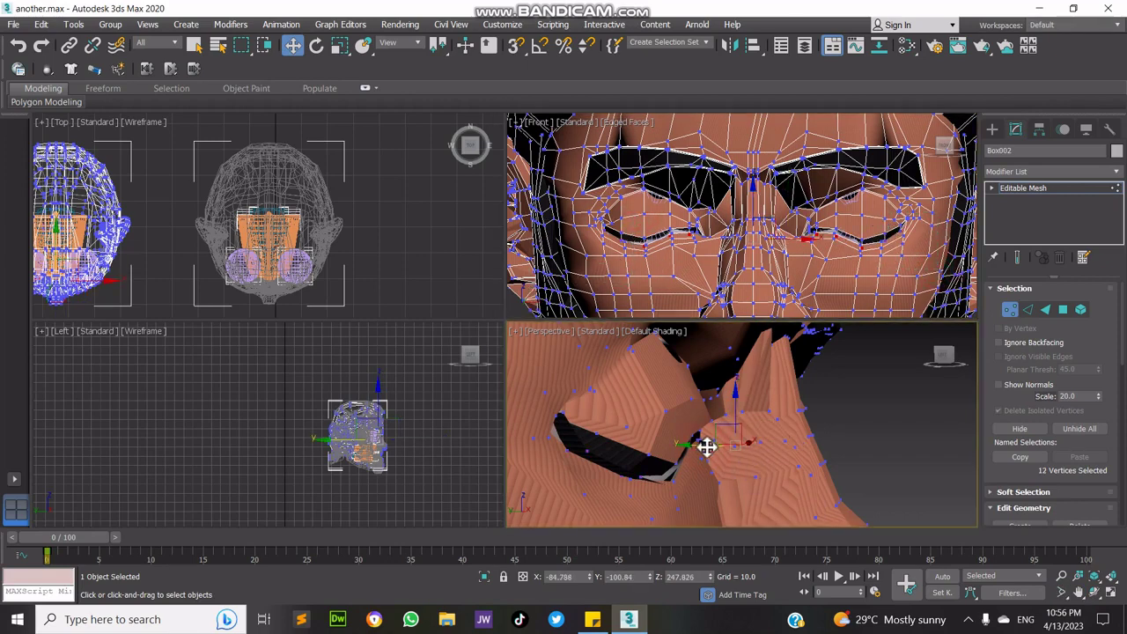
pyautogui.moveTo(707, 448); pyautogui.dragTo(760, 451)
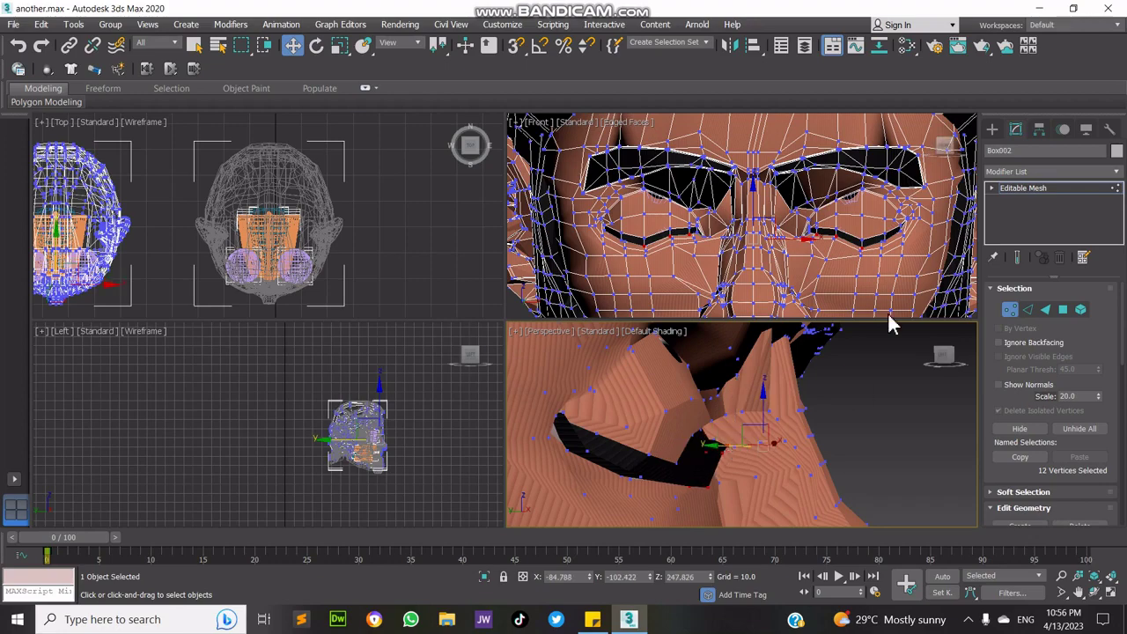
pyautogui.click(1008, 314)
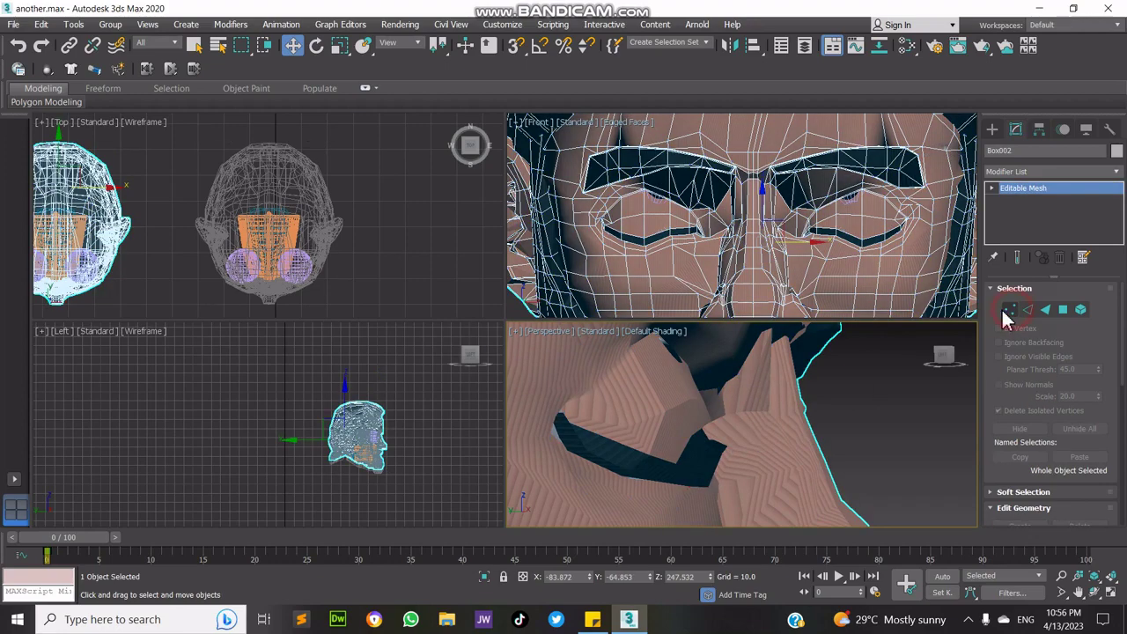
# - Adjust the inner-corner vertices of the black lid rim on the character's right eye in an enlarged Front view
pyautogui.click(1112, 592)
pyautogui.click(1079, 592)
pyautogui.moveTo(276, 326); pyautogui.dragTo(465, 372)
pyautogui.scroll(5, 466, 372)
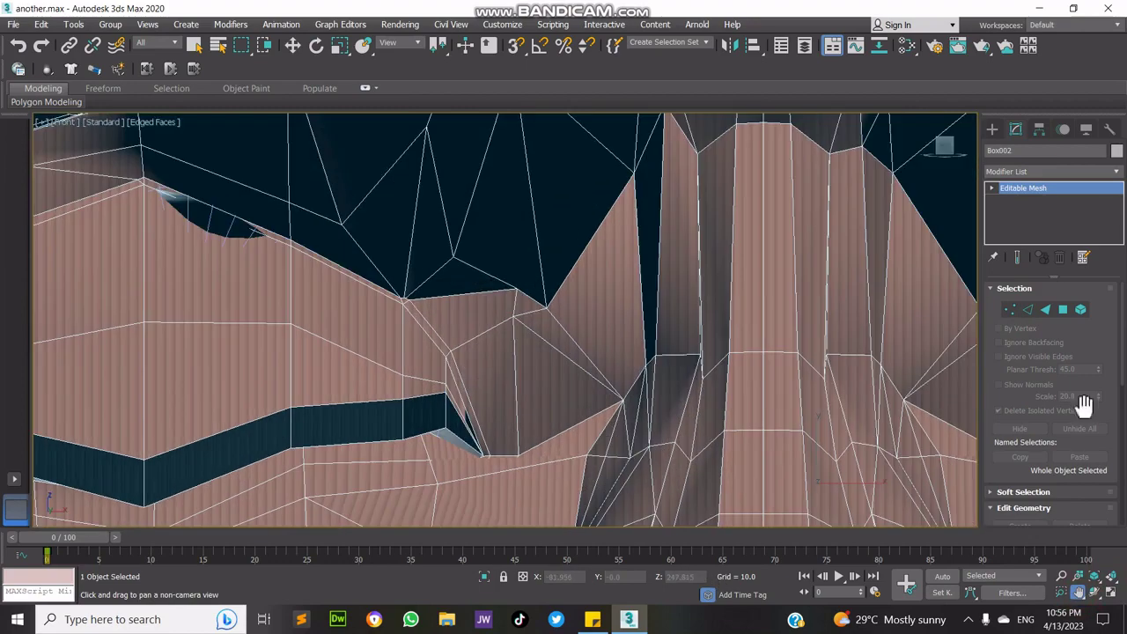
pyautogui.click(1011, 310)
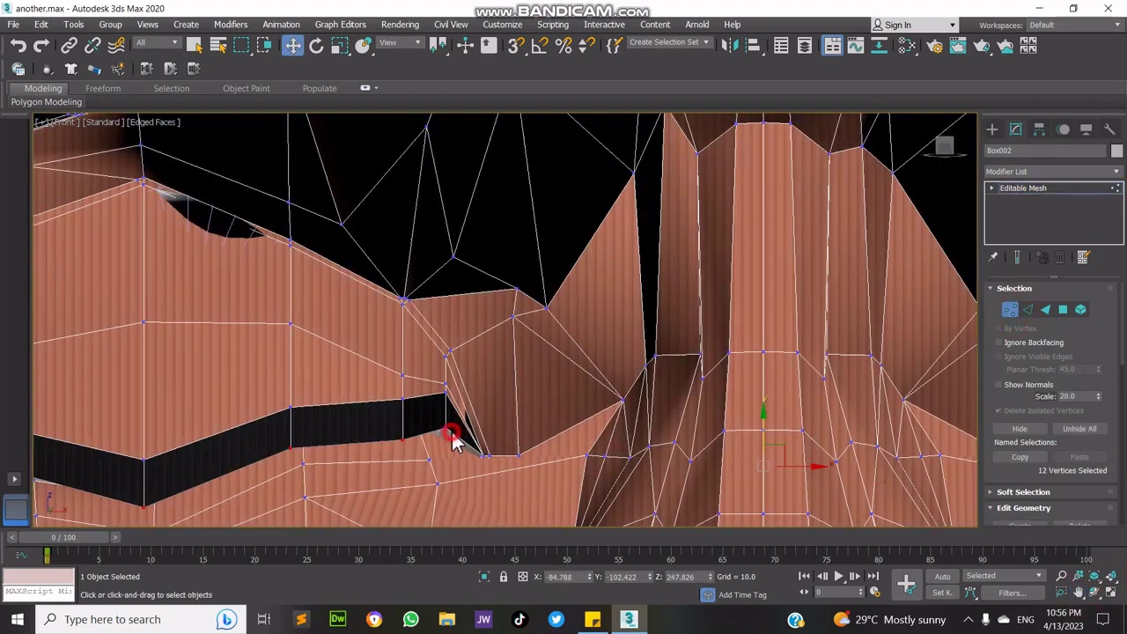
pyautogui.moveTo(445, 392); pyautogui.dragTo(451, 383)
# - Adjust the matching inner-corner rim vertices on the character's left eye and finish vertex editing
pyautogui.scroll(-3, 894, 461)
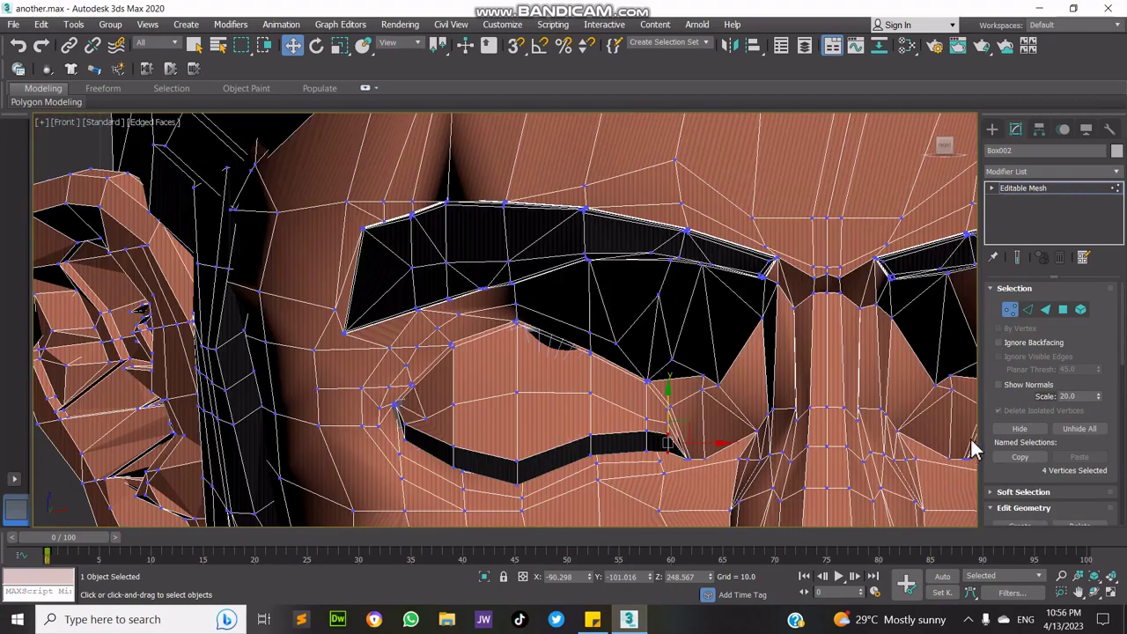
pyautogui.scroll(-6, 973, 449)
pyautogui.scroll(2, 972, 449)
pyautogui.click(1079, 593)
pyautogui.moveTo(921, 454); pyautogui.dragTo(874, 447)
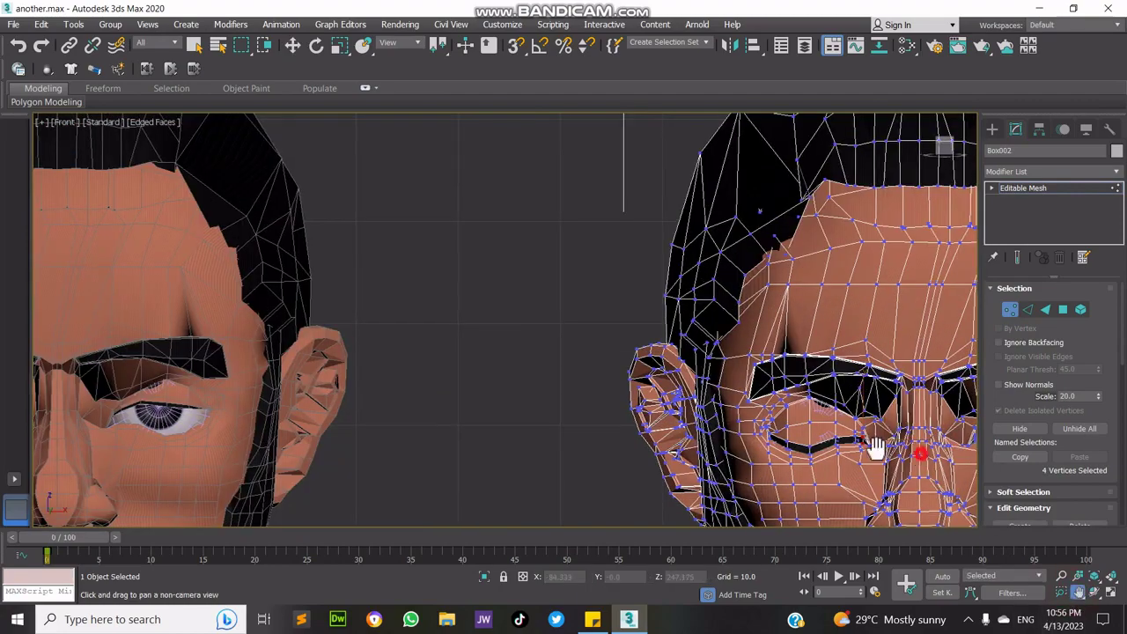
pyautogui.moveTo(875, 449); pyautogui.dragTo(347, 357, button='middle')
pyautogui.scroll(5, 652, 360)
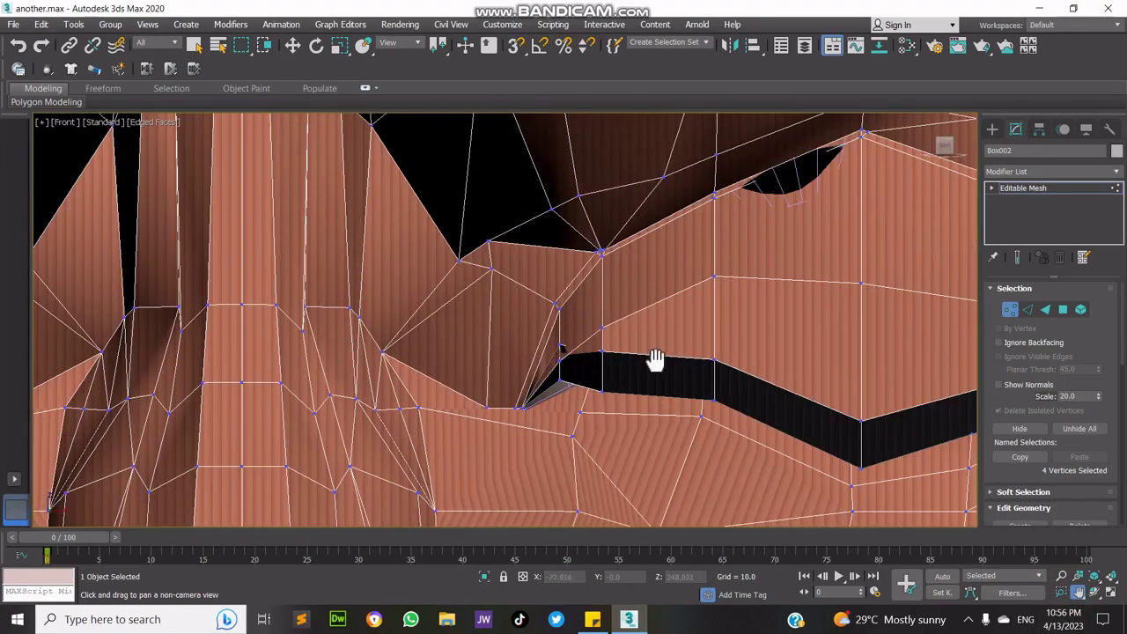
pyautogui.click(555, 371)
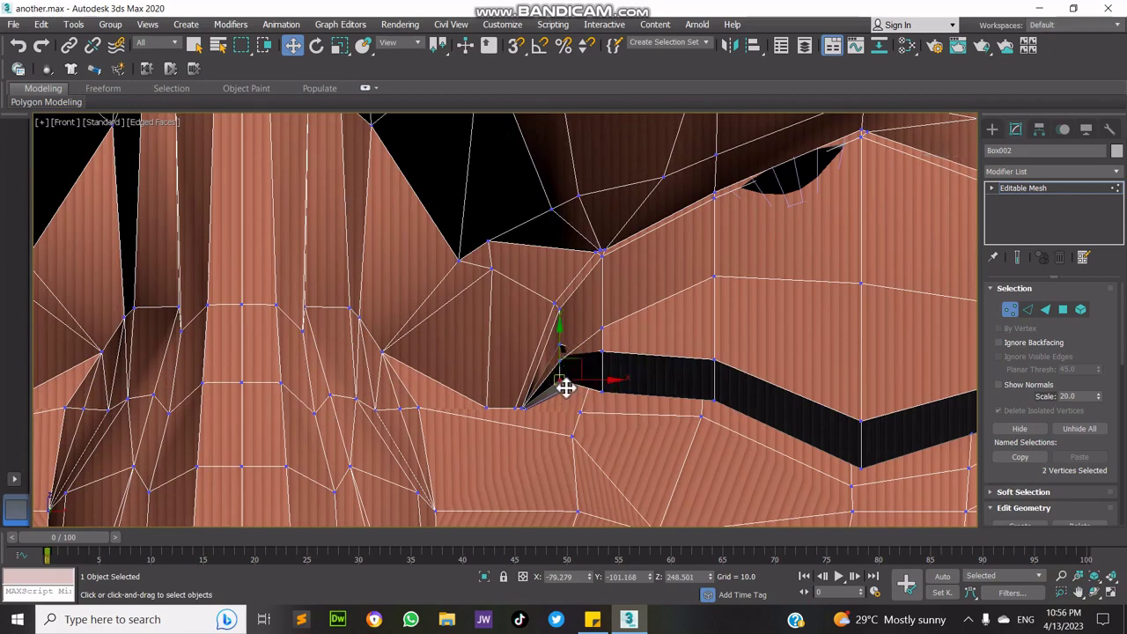
pyautogui.moveTo(571, 394); pyautogui.dragTo(566, 358)
pyautogui.scroll(-5, 608, 429)
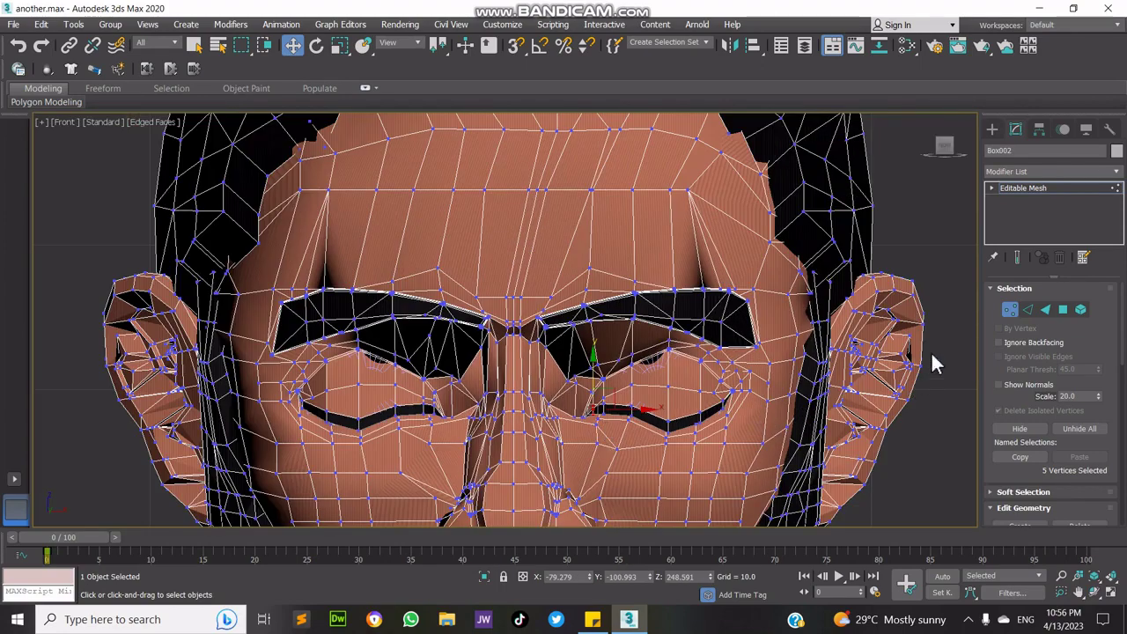
pyautogui.click(1011, 309)
# - Rename the head clone with the closed eyelids as Eyes-Closed
pyautogui.scroll(-10, 795, 355)
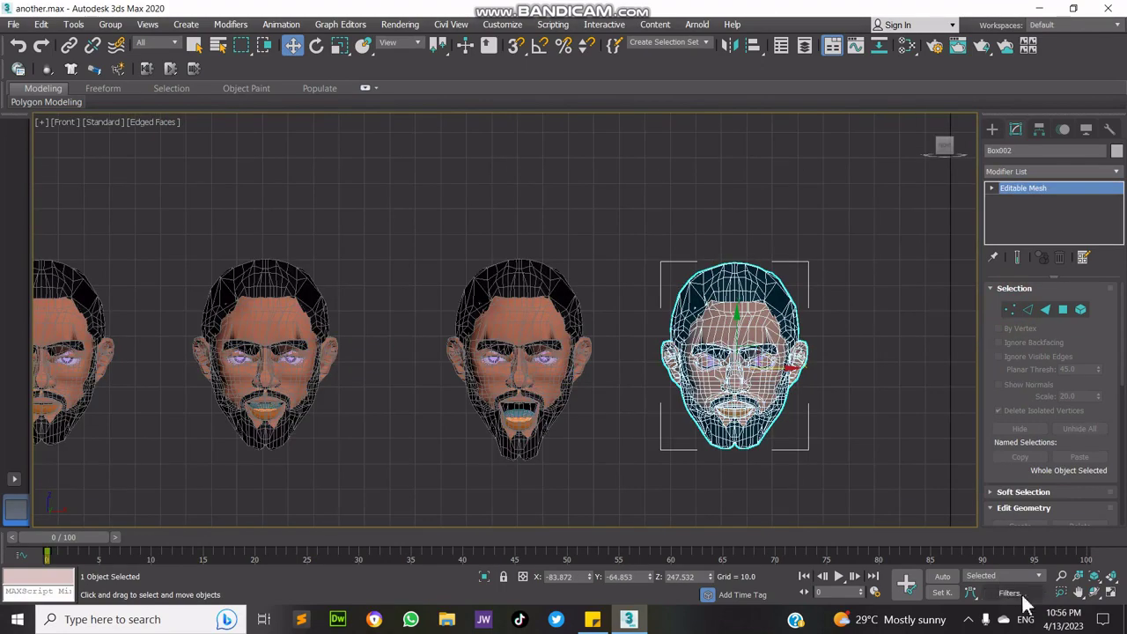
pyautogui.click(1079, 593)
pyautogui.moveTo(744, 368); pyautogui.dragTo(487, 384)
pyautogui.scroll(-5, 606, 405)
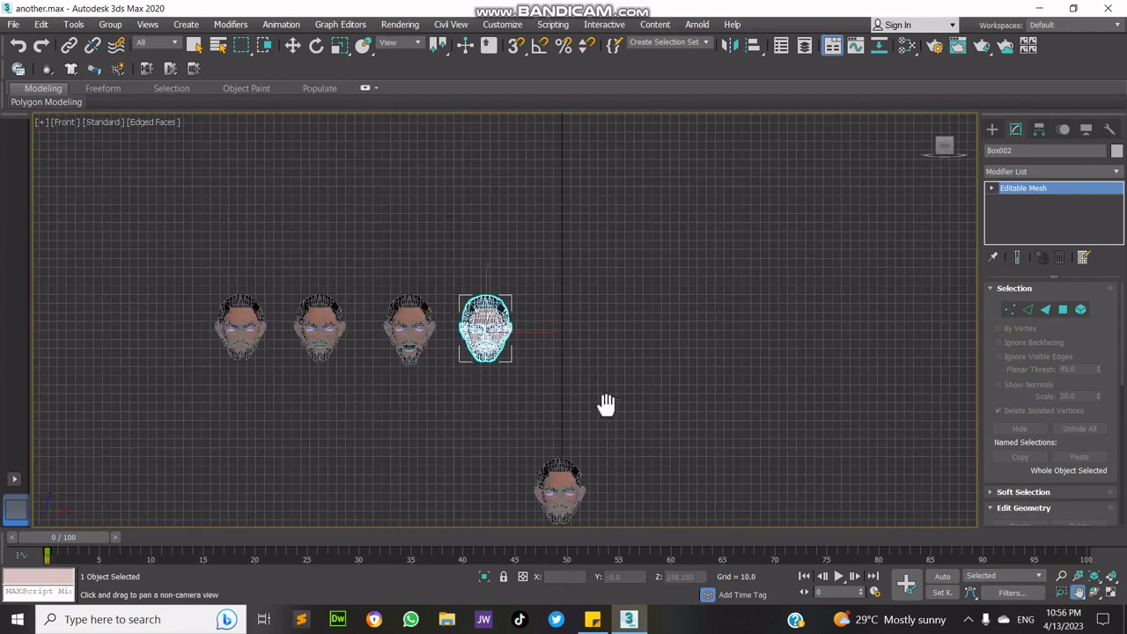
pyautogui.press('w')
pyautogui.click(449, 314)
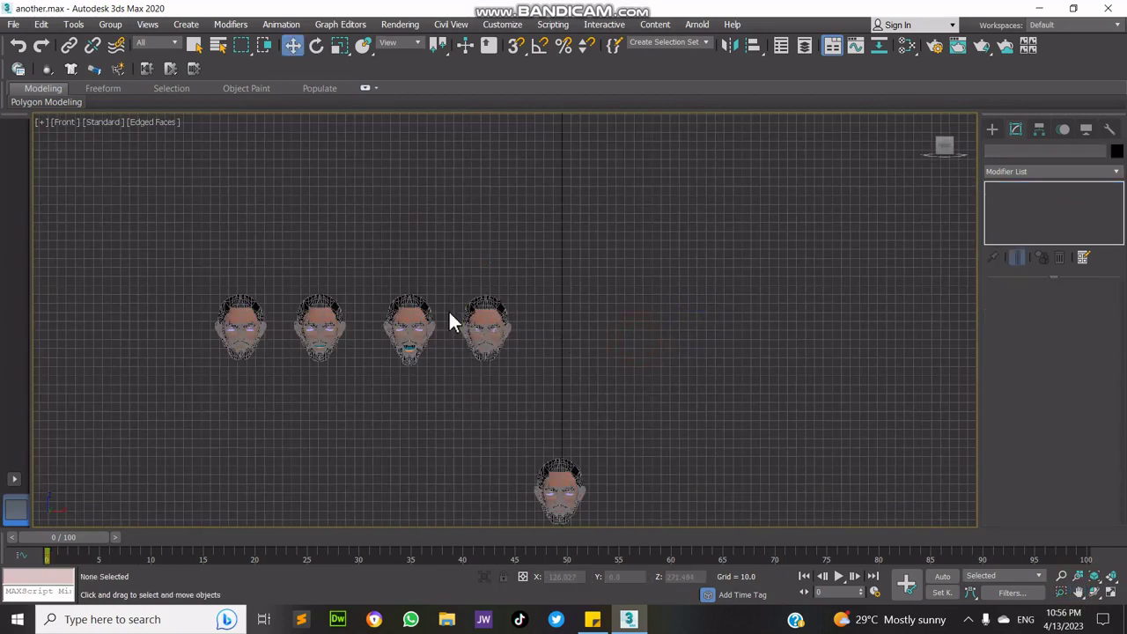
pyautogui.click(491, 317)
pyautogui.press('z')
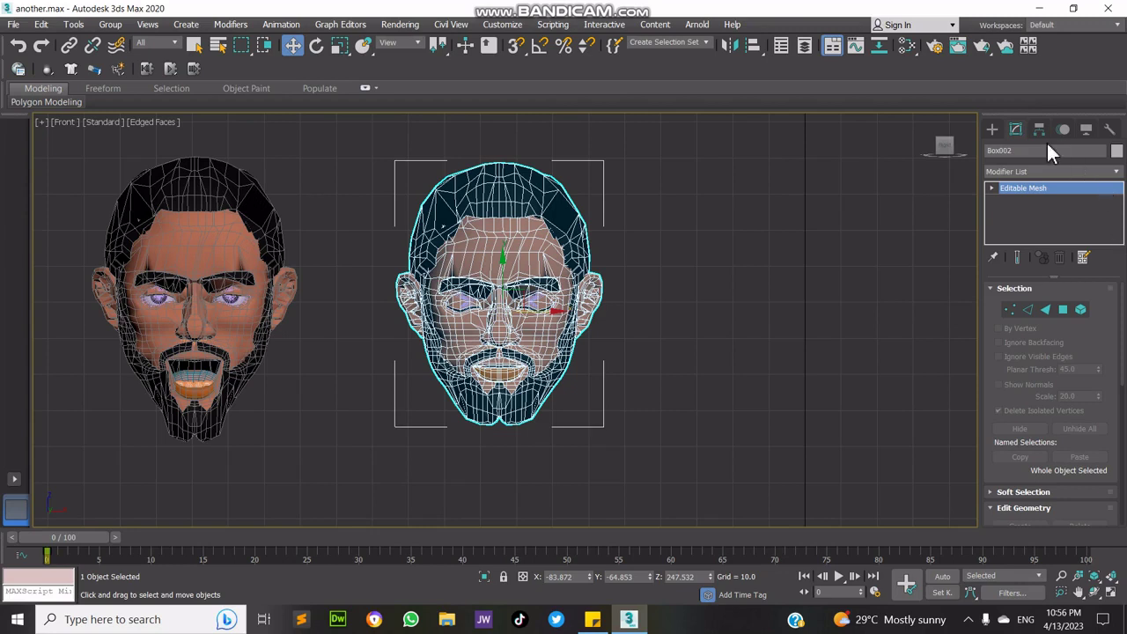
pyautogui.write('Eyes-Closed')
# - Examine the full row of expression heads from an angled, maximized Perspective view
pyautogui.moveTo(652, 11)
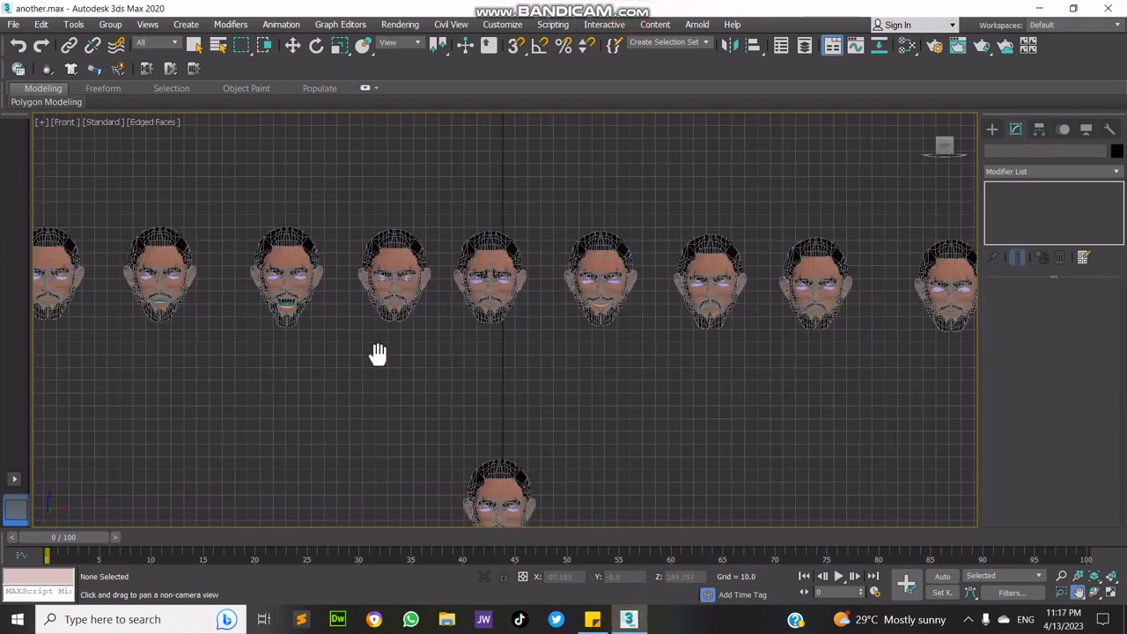
pyautogui.moveTo(375, 352); pyautogui.dragTo(370, 284)
pyautogui.click(1112, 593)
pyautogui.rightClick(808, 430)
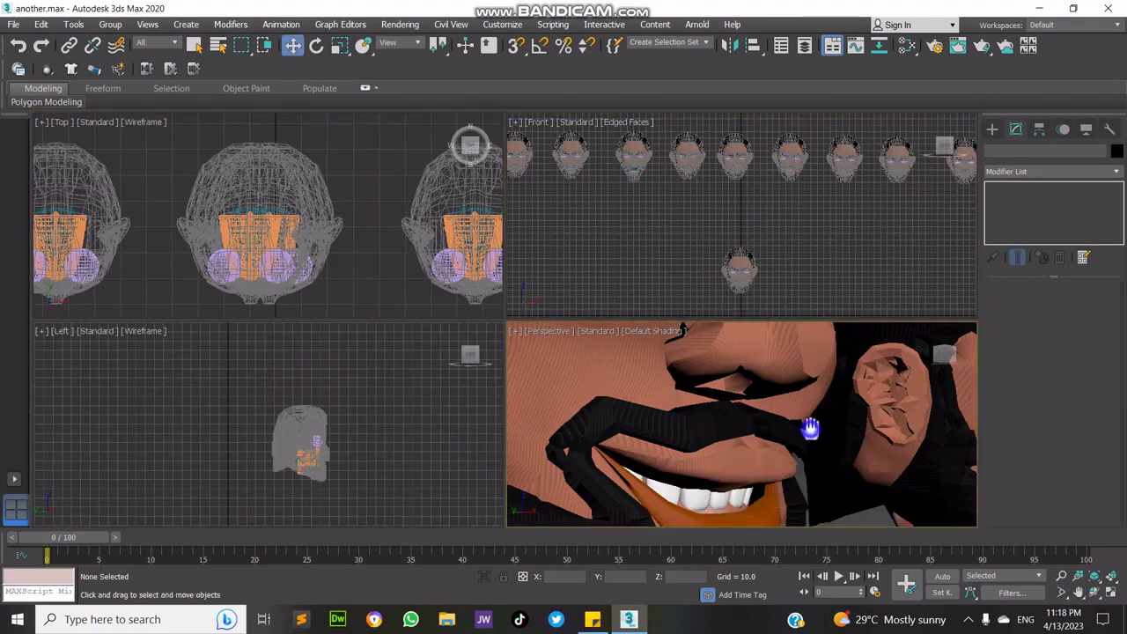
pyautogui.click(1113, 593)
pyautogui.click(1094, 593)
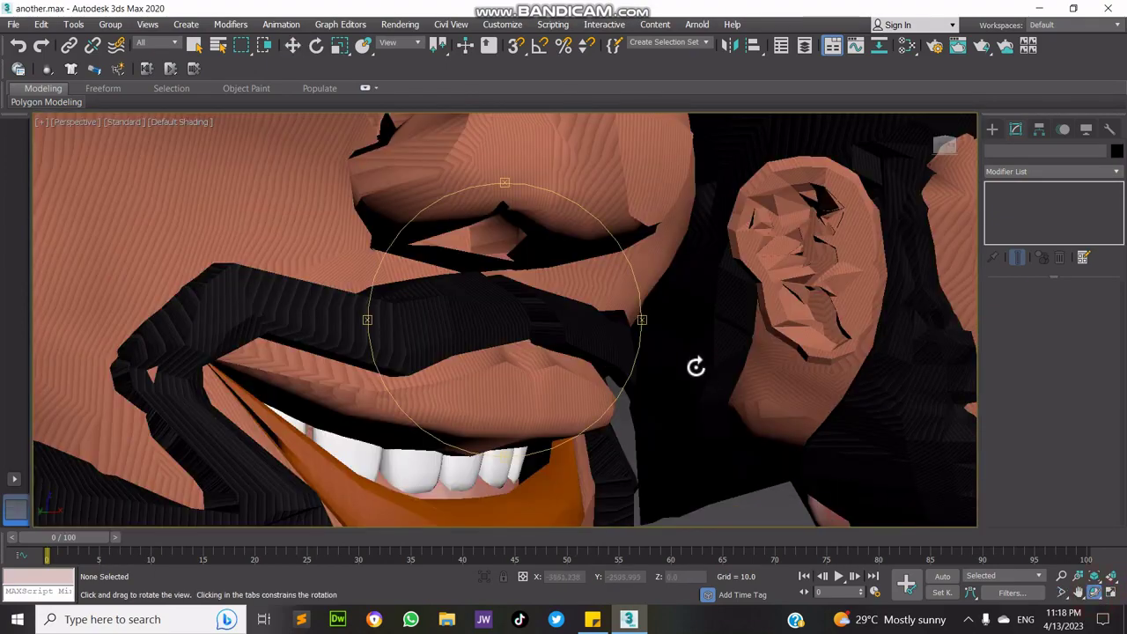
pyautogui.moveTo(555, 295); pyautogui.dragTo(551, 342)
pyautogui.click(1078, 592)
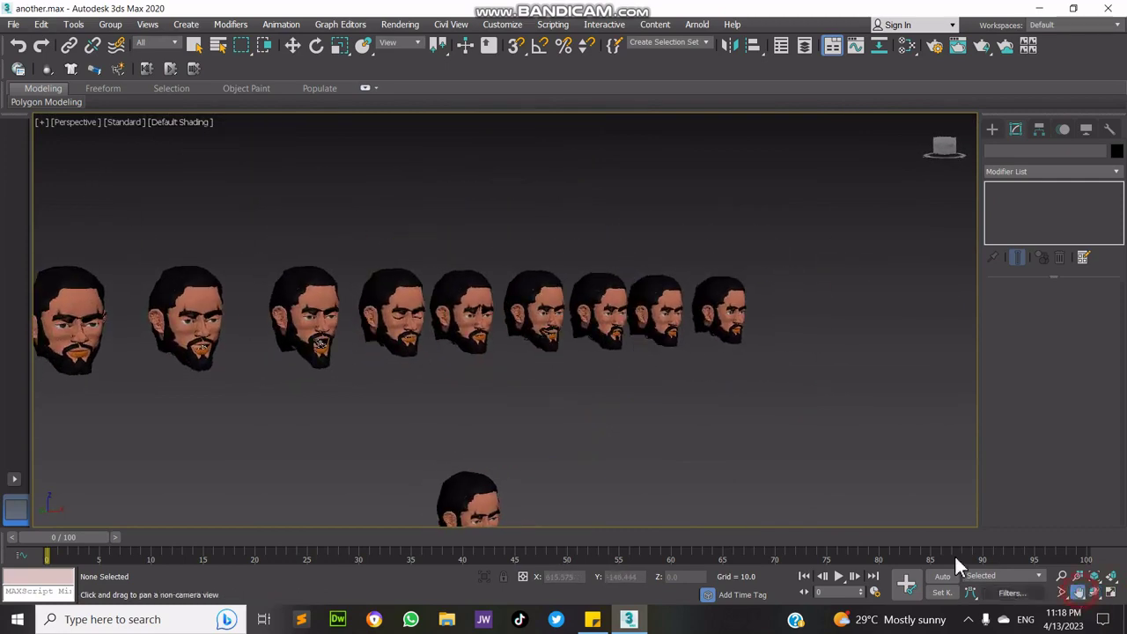
pyautogui.moveTo(636, 357); pyautogui.dragTo(709, 339)
pyautogui.scroll(4, 320, 234)
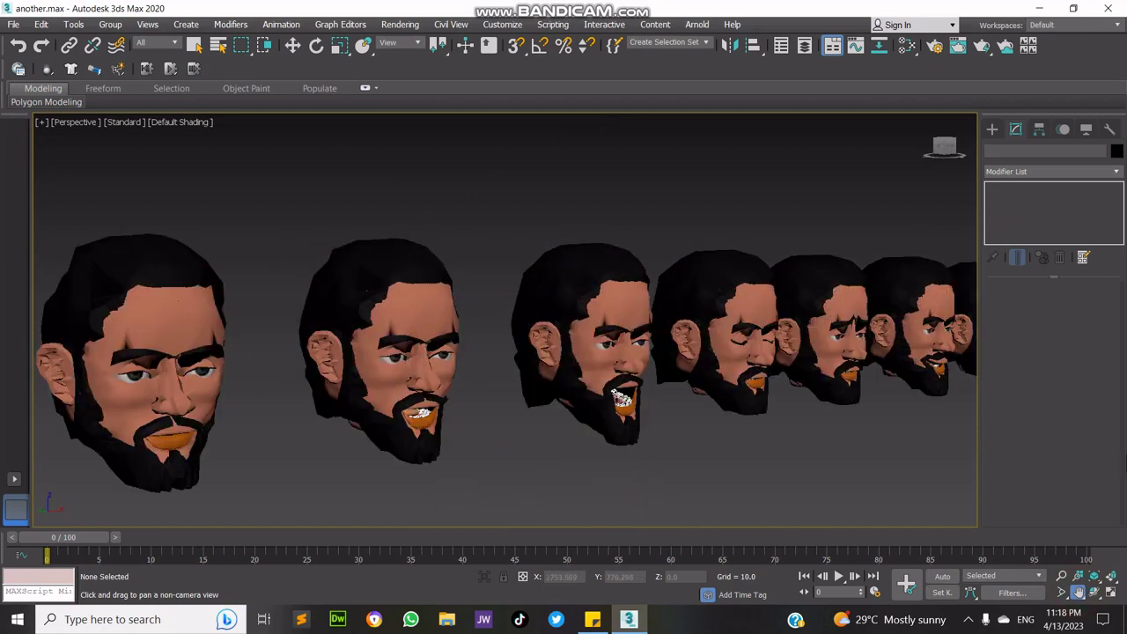
pyautogui.click(1078, 576)
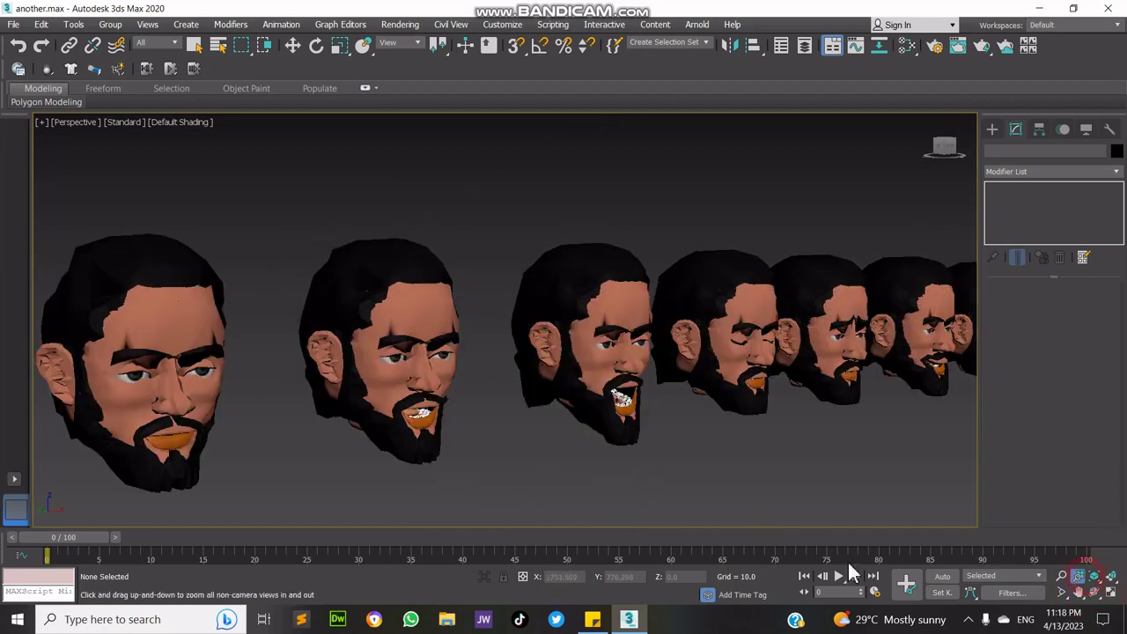
pyautogui.click(1095, 592)
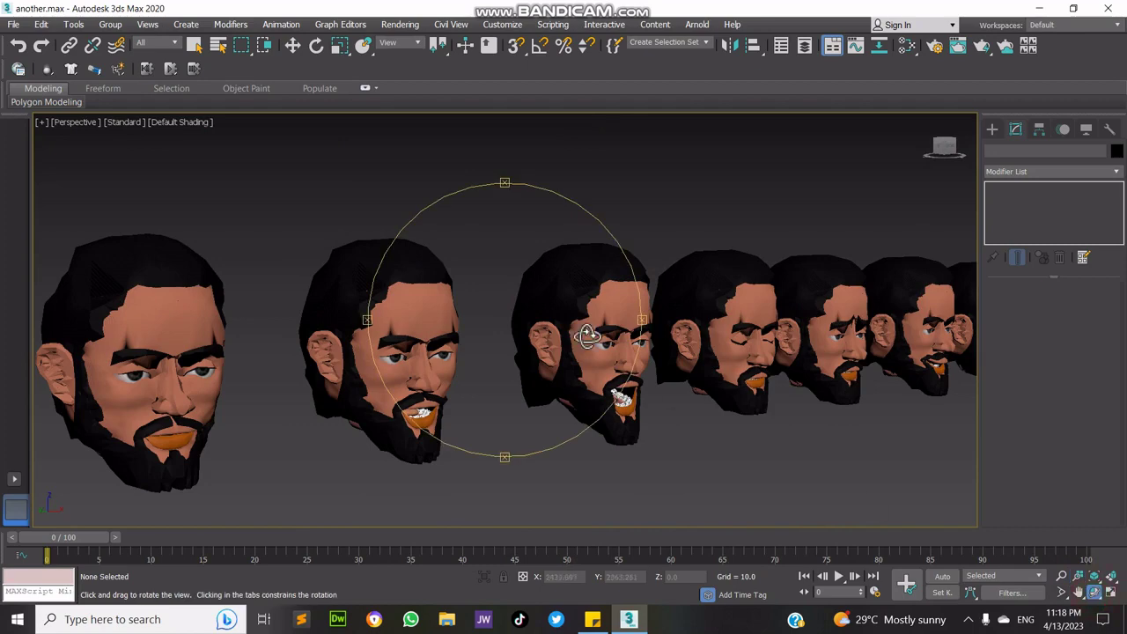
pyautogui.moveTo(573, 327); pyautogui.dragTo(355, 363)
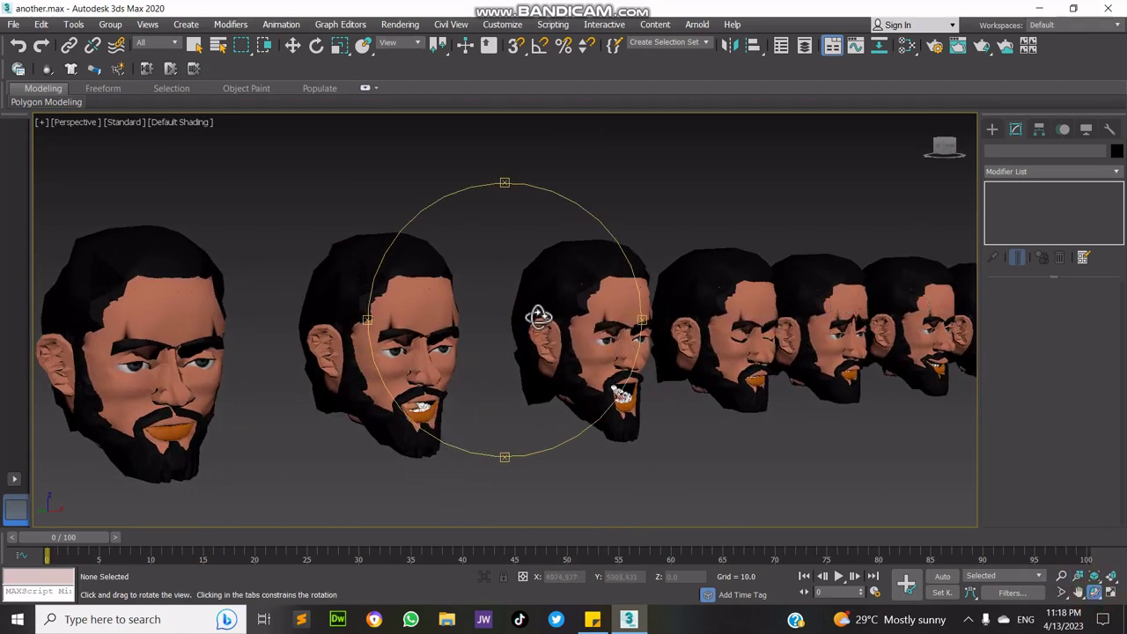
# - Inspect the mouth, eye and brow shapes of each head clone up close along the row
pyautogui.click(1078, 592)
pyautogui.moveTo(906, 327); pyautogui.dragTo(832, 326)
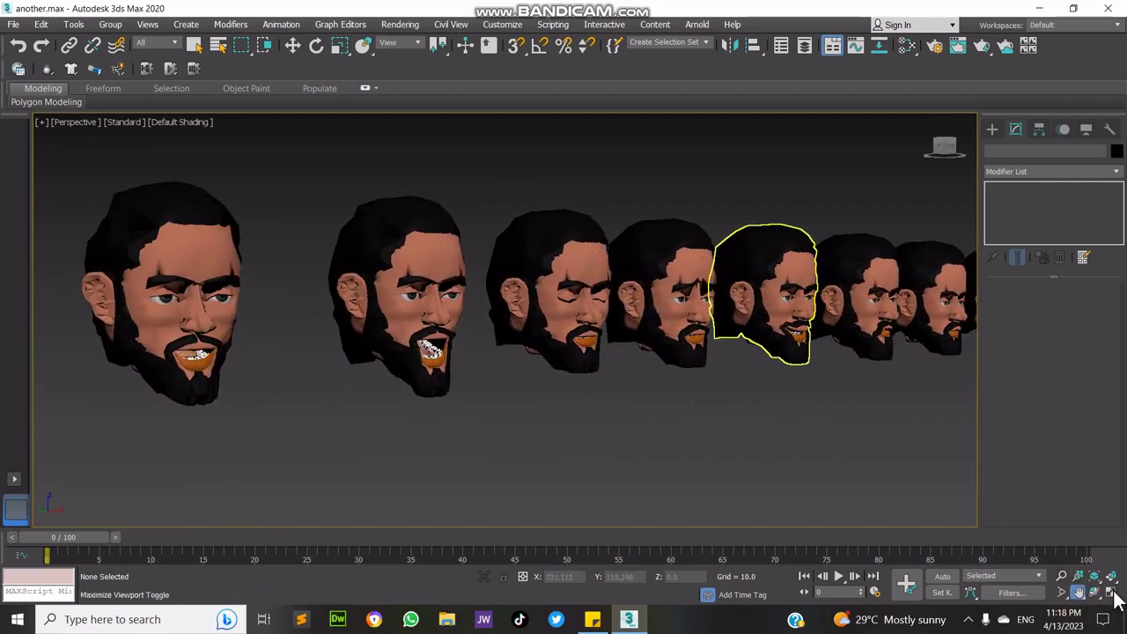
pyautogui.scroll(3, 420, 355)
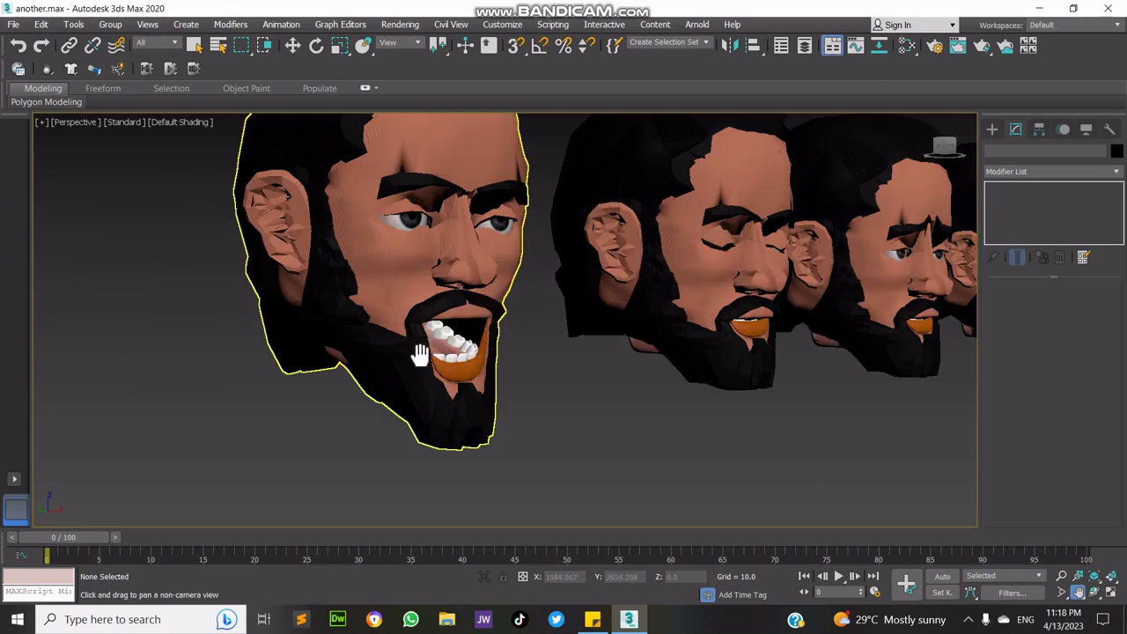
pyautogui.scroll(-2, 327, 364)
pyautogui.scroll(-3, 704, 347)
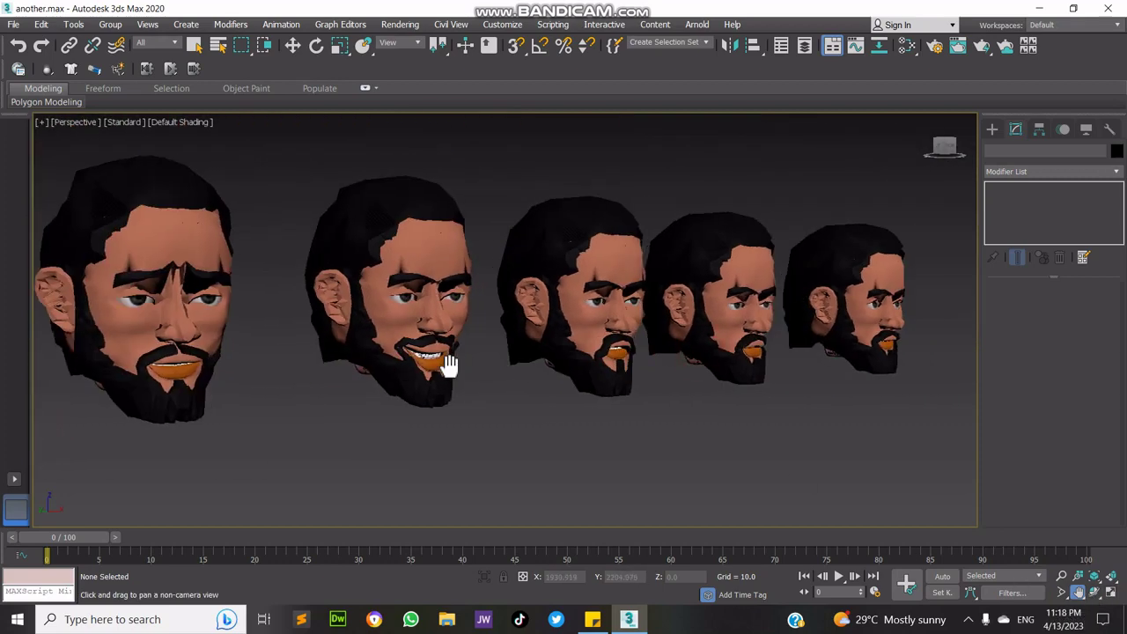
pyautogui.scroll(3, 449, 365)
pyautogui.moveTo(694, 362); pyautogui.dragTo(370, 372)
pyautogui.moveTo(717, 337); pyautogui.dragTo(467, 362)
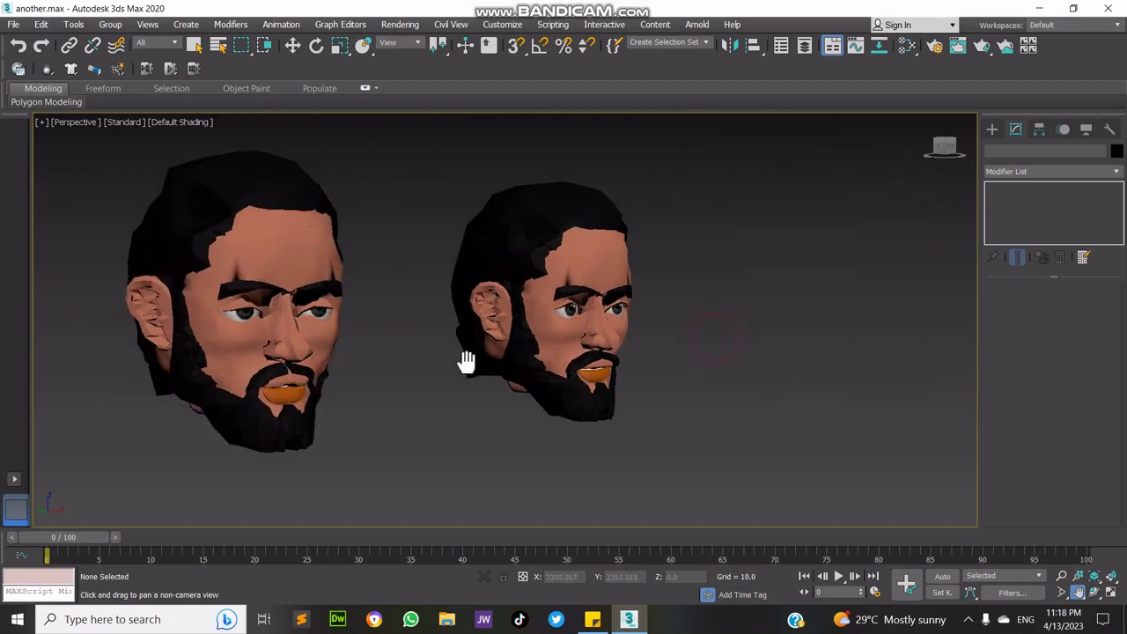
# - Select the original head standing below the row of clones
pyautogui.scroll(-3, 685, 314)
pyautogui.scroll(-4, 636, 355)
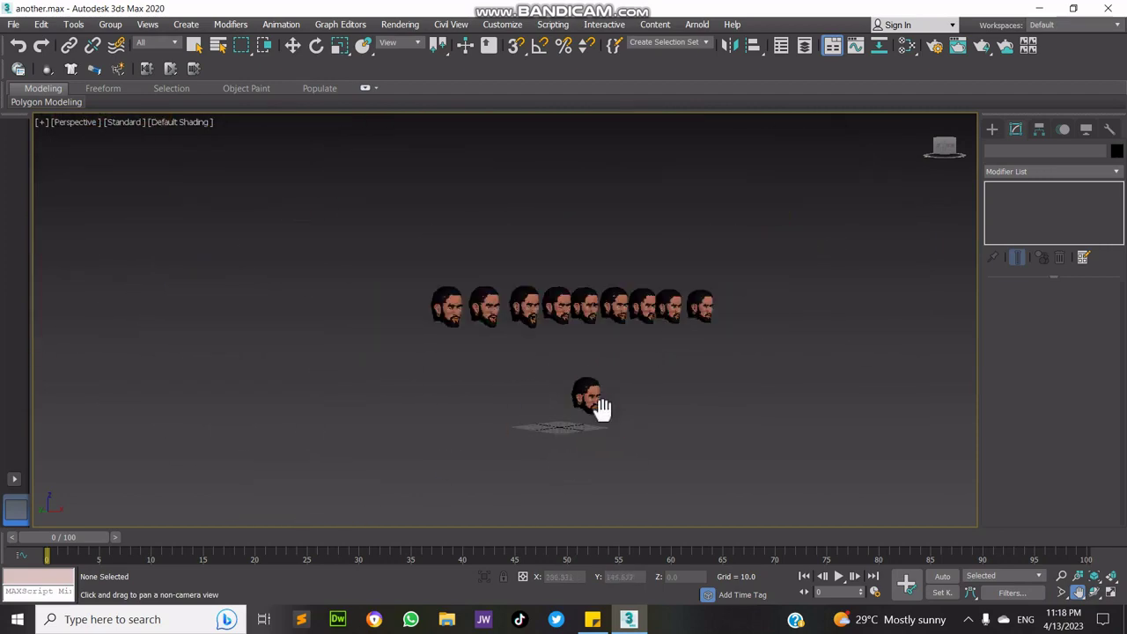
pyautogui.scroll(4, 596, 373)
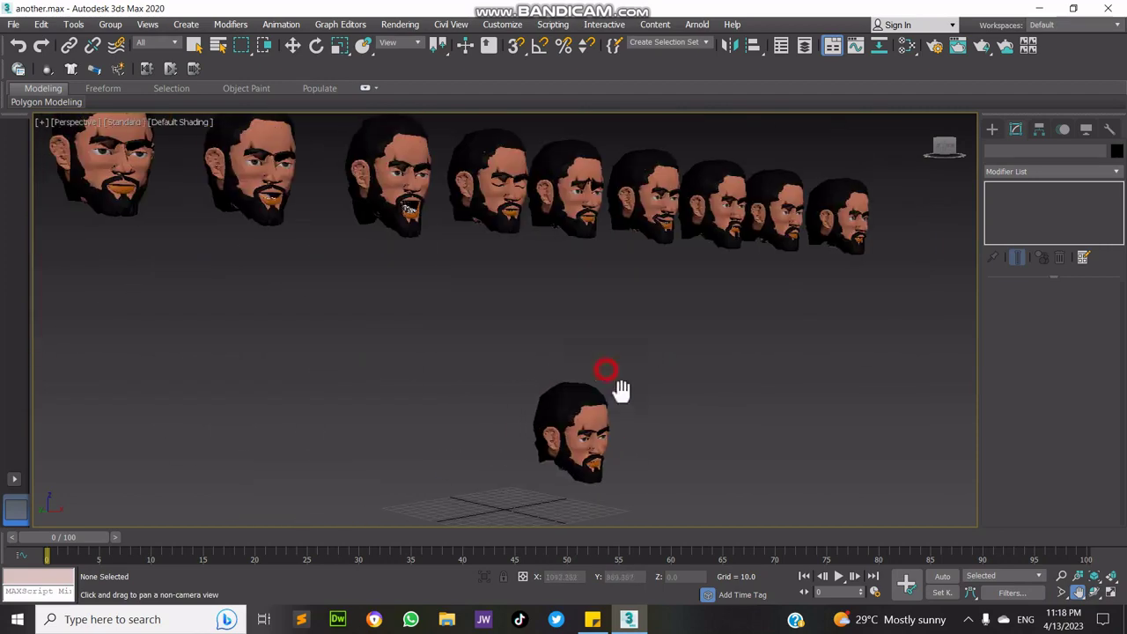
pyautogui.scroll(2, 611, 385)
pyautogui.press('w')
pyautogui.click(645, 465)
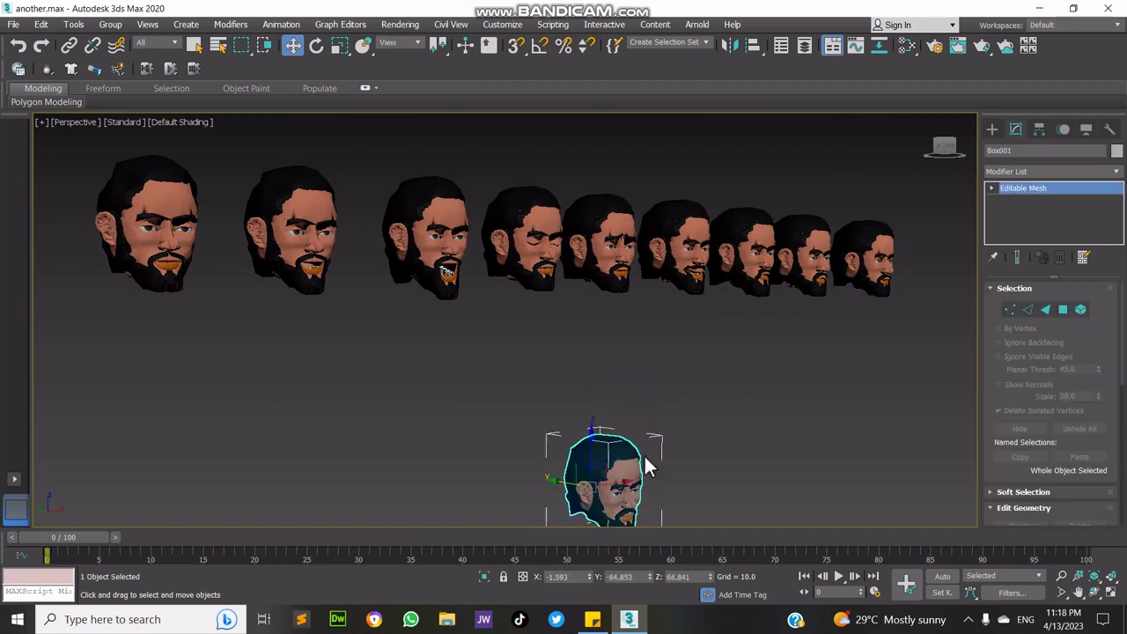
# - Add a Morpher modifier to the selected original head
pyautogui.click(1117, 173)
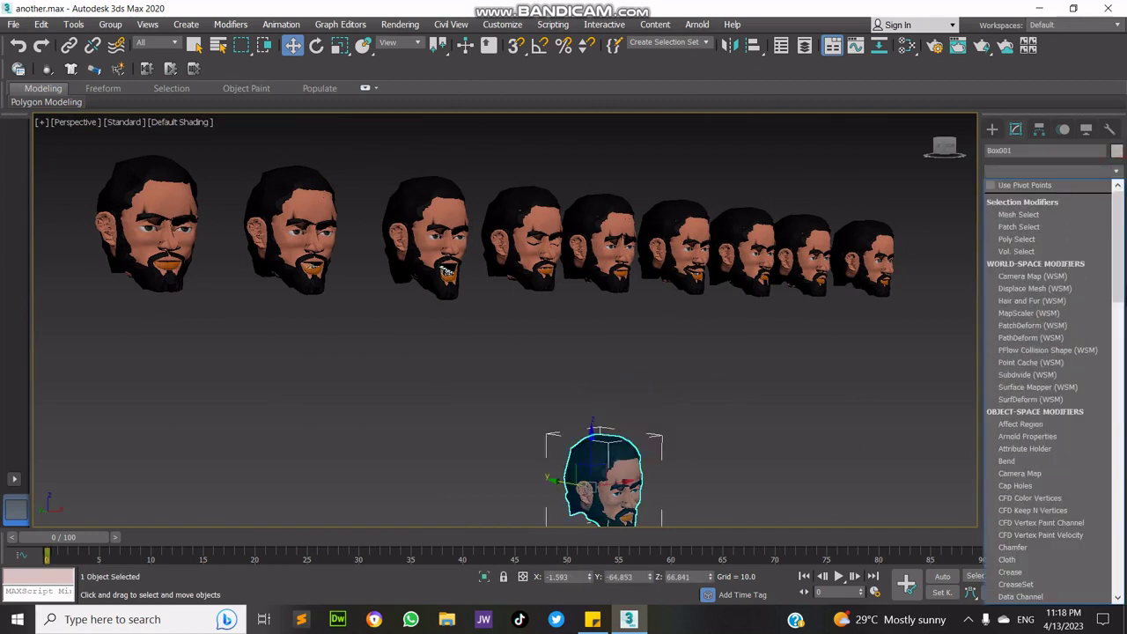
pyautogui.press('m')
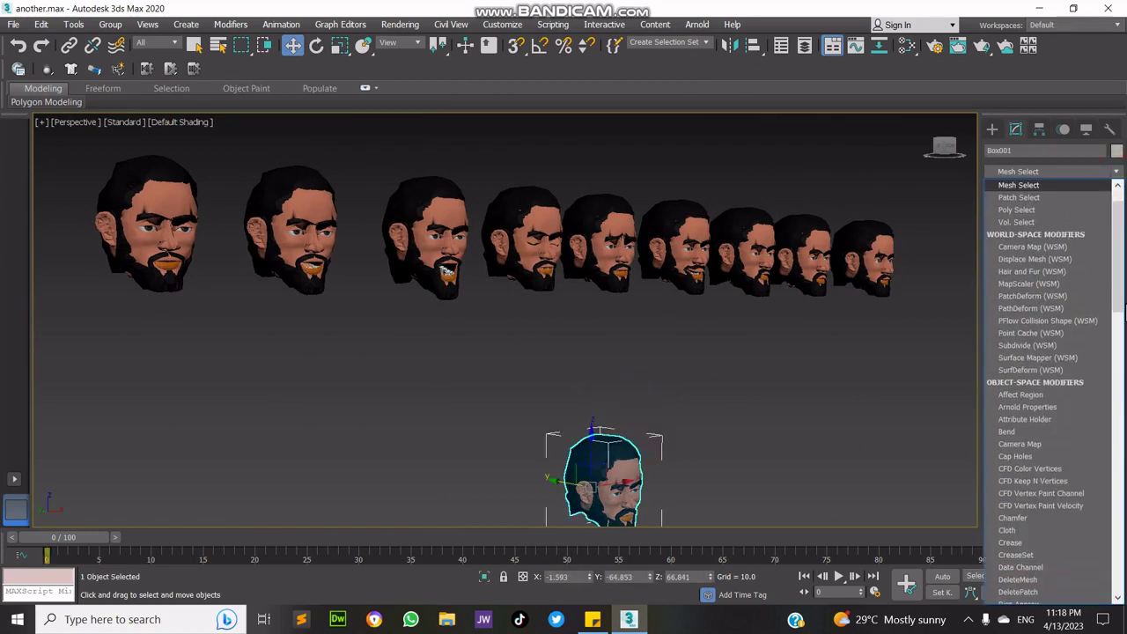
pyautogui.press('m')
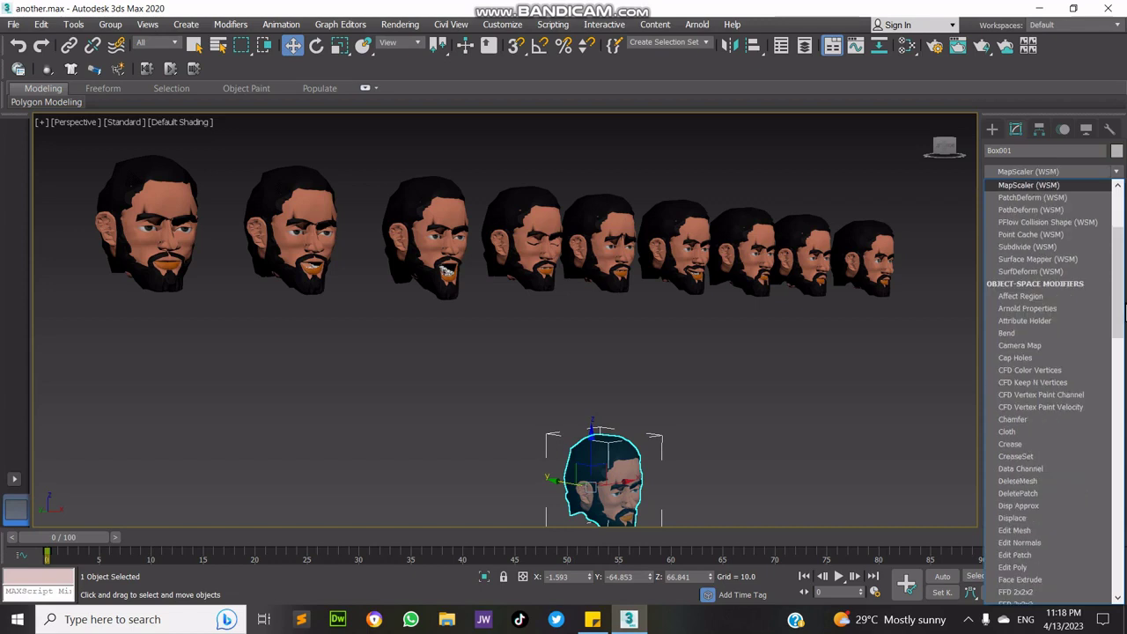
pyautogui.press('m')
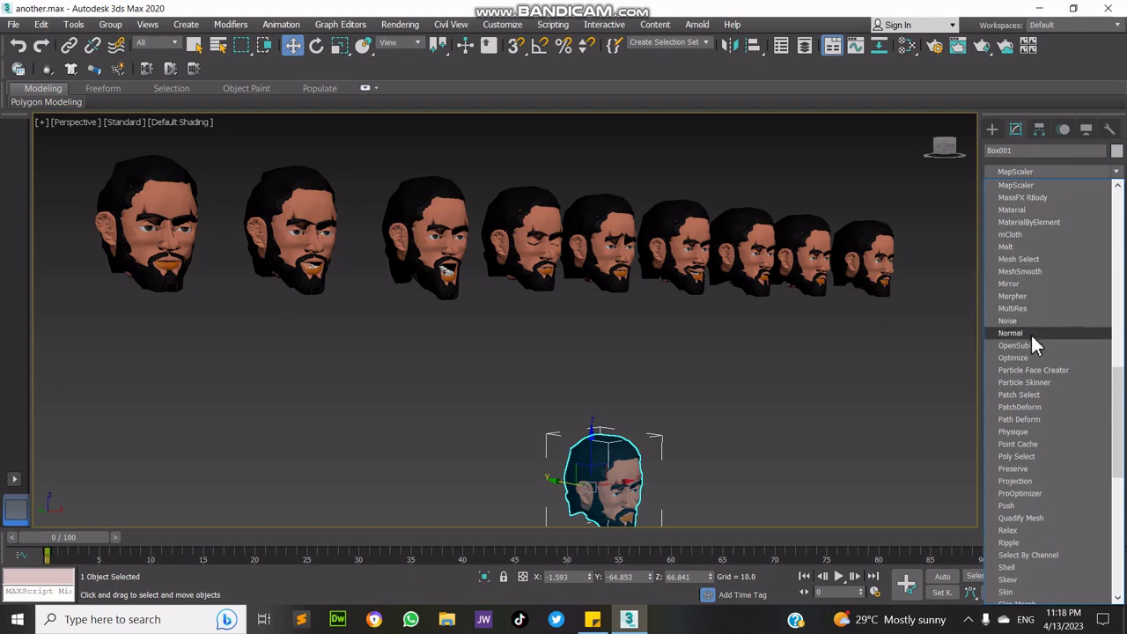
pyautogui.click(1021, 296)
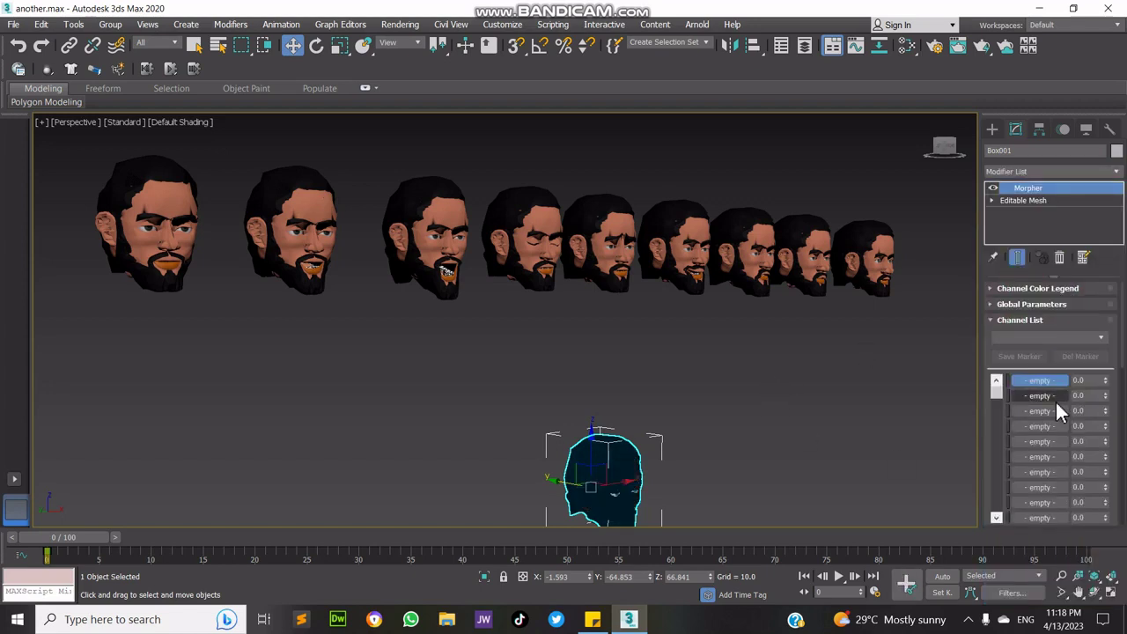
# - Load the Normal and Ahh heads from the scene as targets in the first two Morpher channels
pyautogui.rightClick(1060, 384)
pyautogui.click(1057, 393)
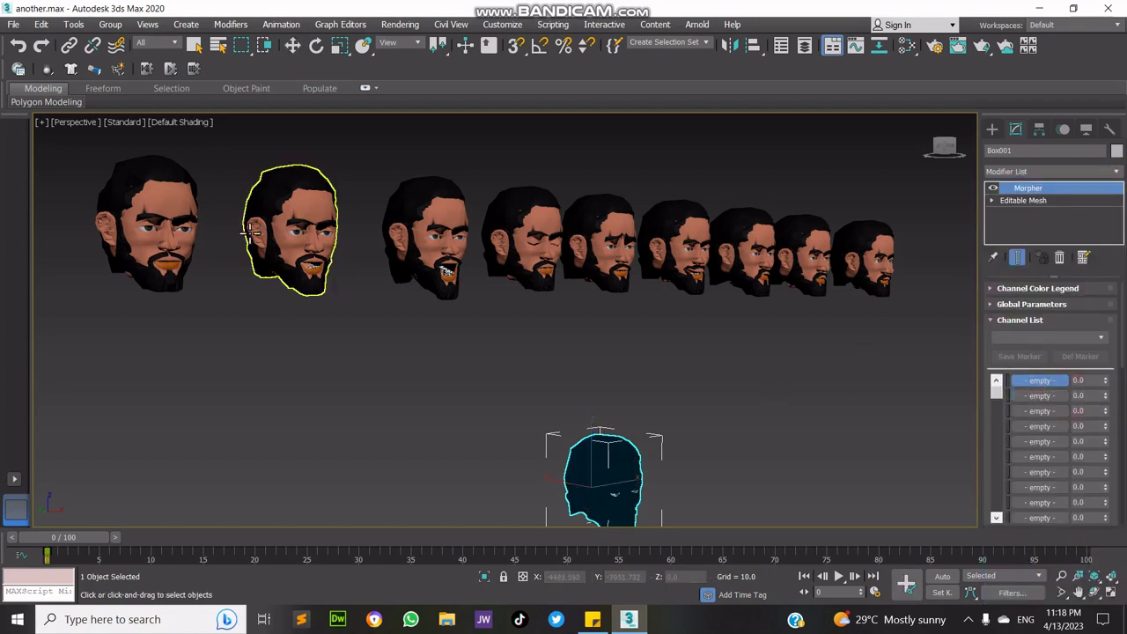
pyautogui.click(145, 220)
pyautogui.rightClick(1055, 397)
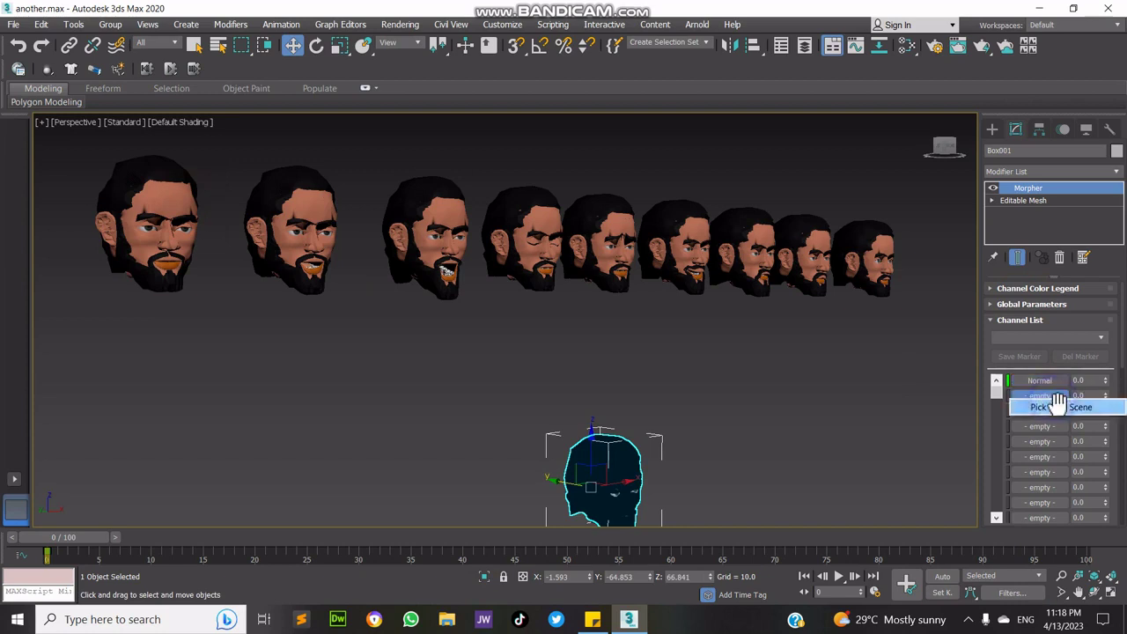
pyautogui.click(1057, 406)
pyautogui.click(290, 229)
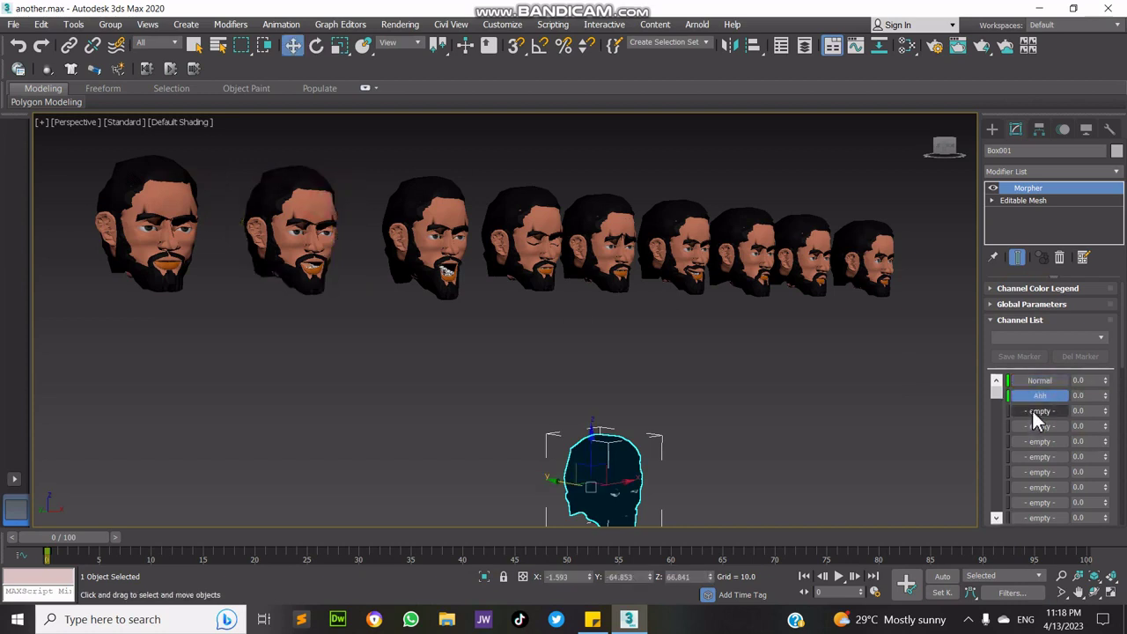
# - Load the Big-Ahhh and Eyes-Closed heads as targets in the third and fourth Morpher channels
pyautogui.rightClick(1039, 412)
pyautogui.click(1050, 421)
pyautogui.click(446, 257)
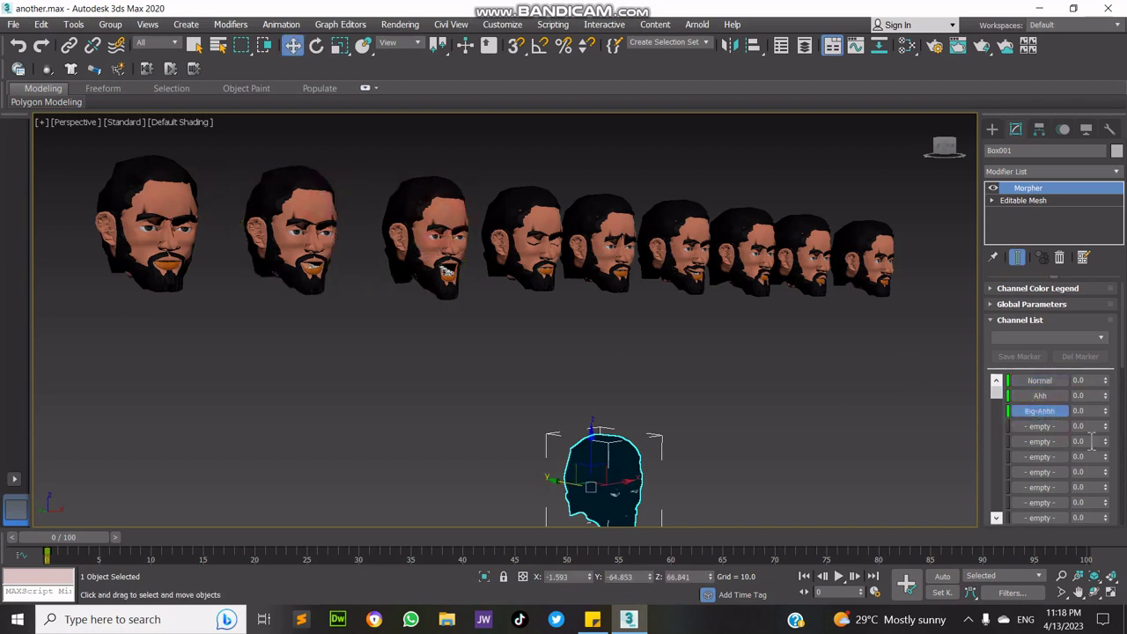
pyautogui.rightClick(1051, 427)
pyautogui.click(1062, 437)
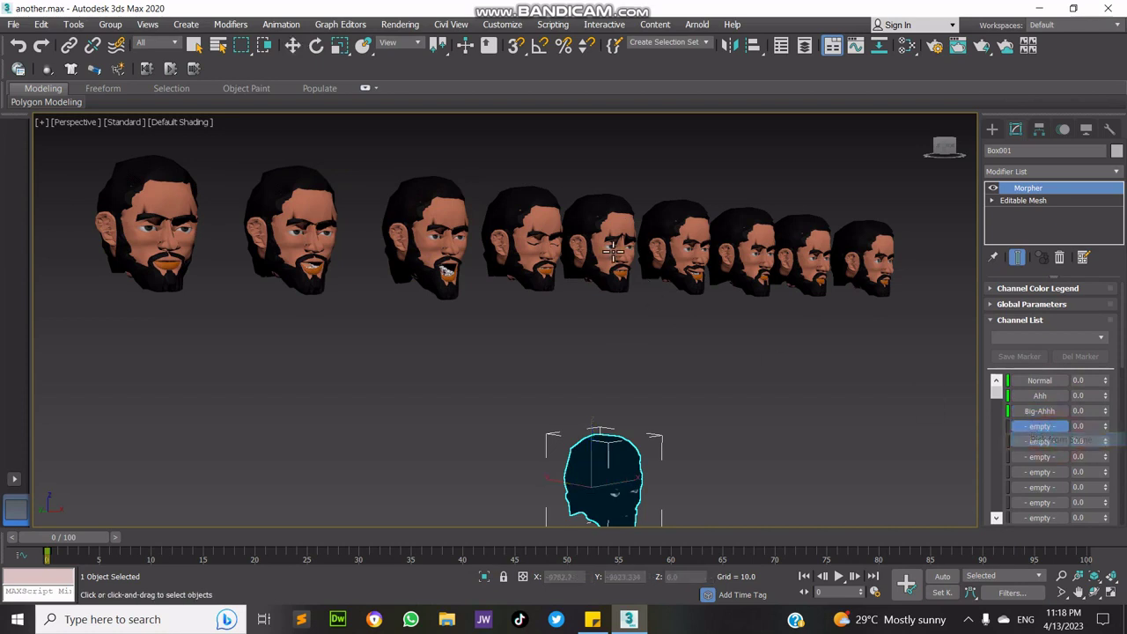
pyautogui.click(517, 233)
# - Load the Sad and Laugh heads as targets in the fifth and sixth Morpher channels
pyautogui.rightClick(1031, 442)
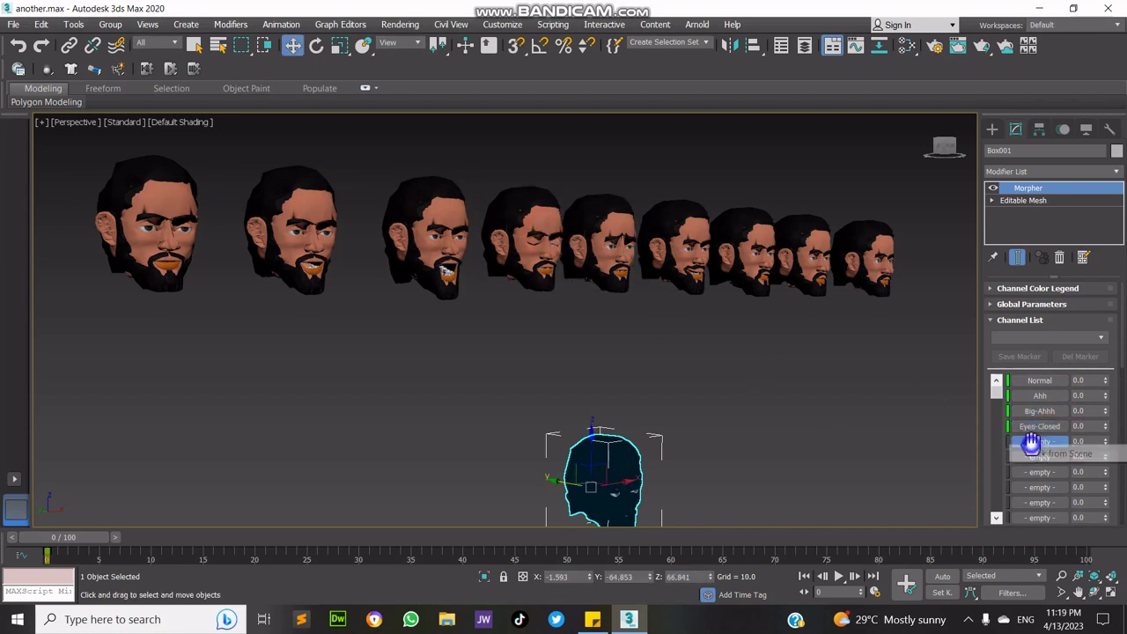
pyautogui.click(1052, 453)
pyautogui.click(622, 229)
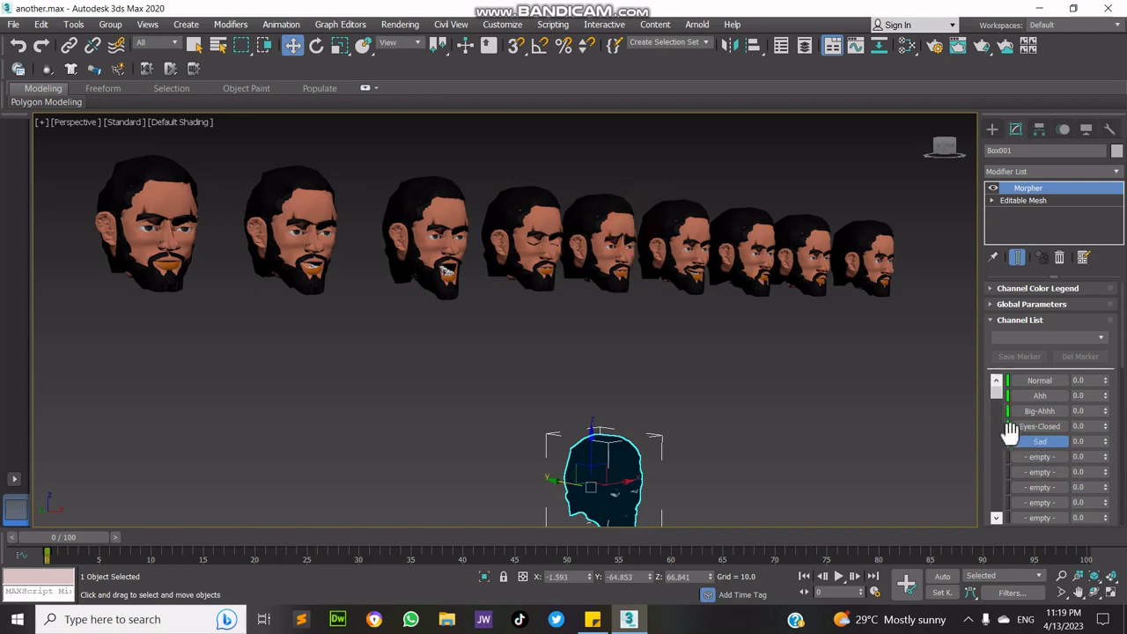
pyautogui.rightClick(1029, 456)
pyautogui.click(1053, 467)
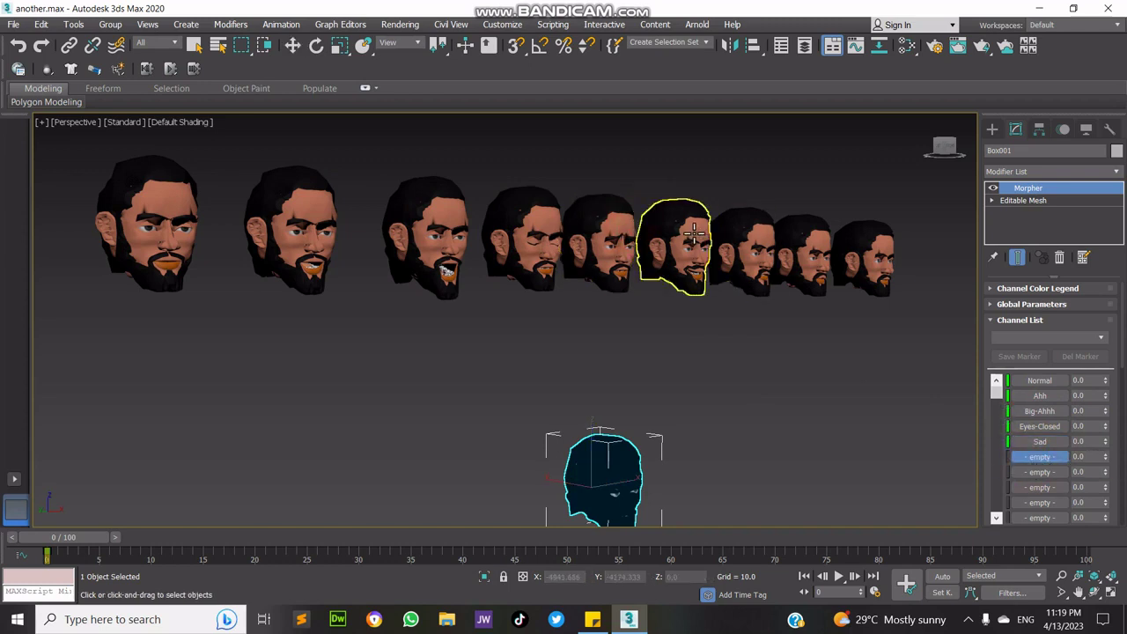
pyautogui.click(691, 231)
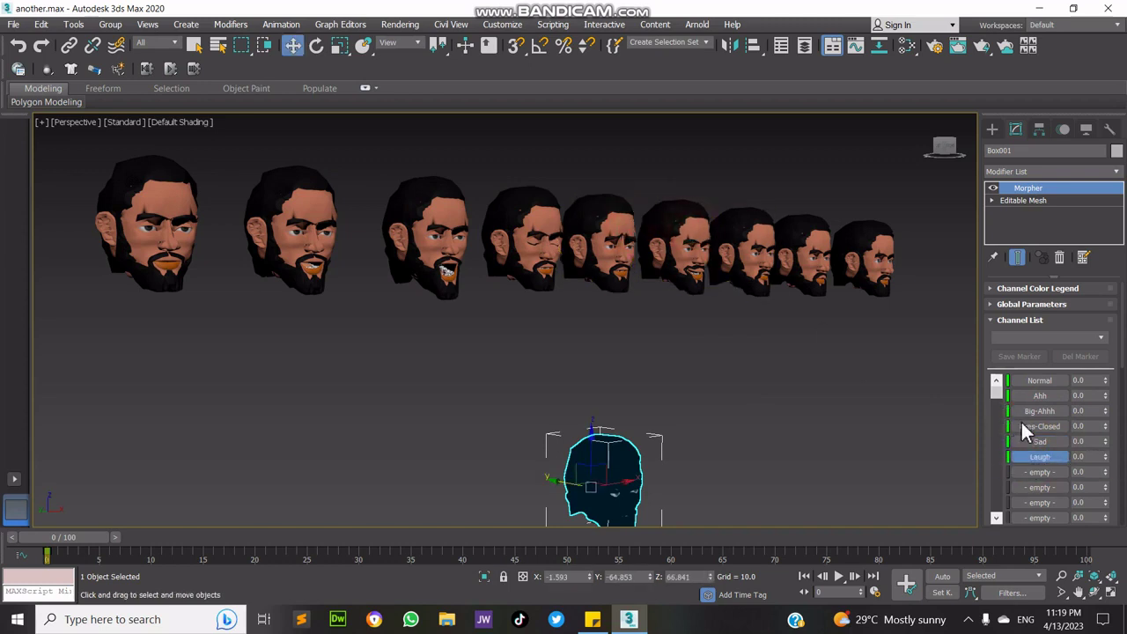
# - Load the VEry Sad, Ohh and Big-Eyes heads as targets in the seventh, eighth and ninth Morpher channels
pyautogui.rightClick(1041, 474)
pyautogui.click(1057, 482)
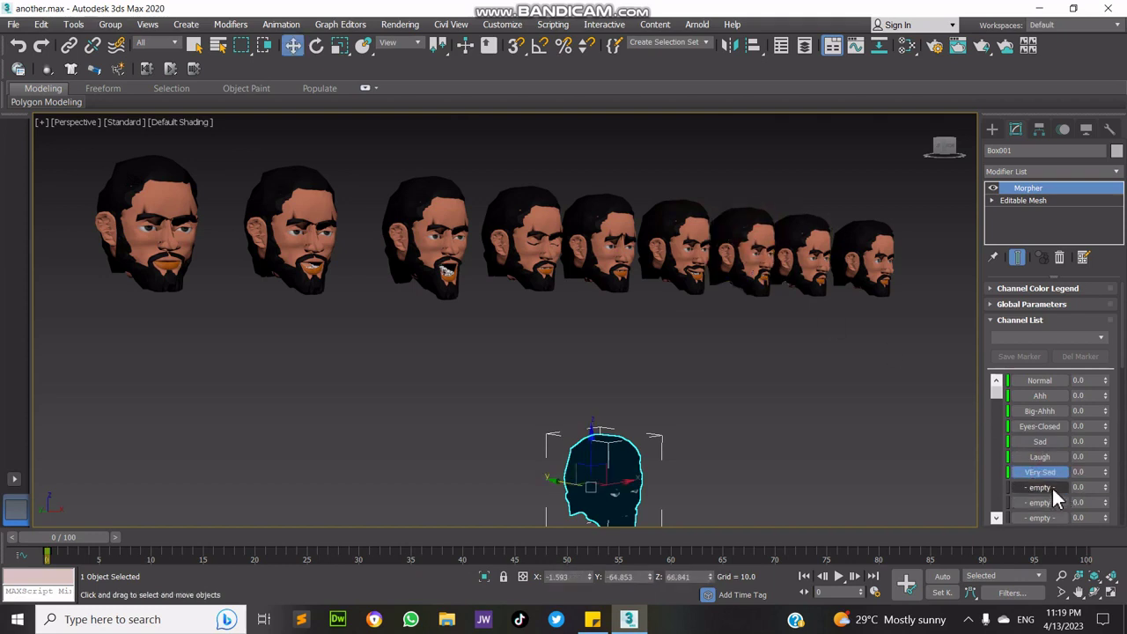
pyautogui.rightClick(1055, 487)
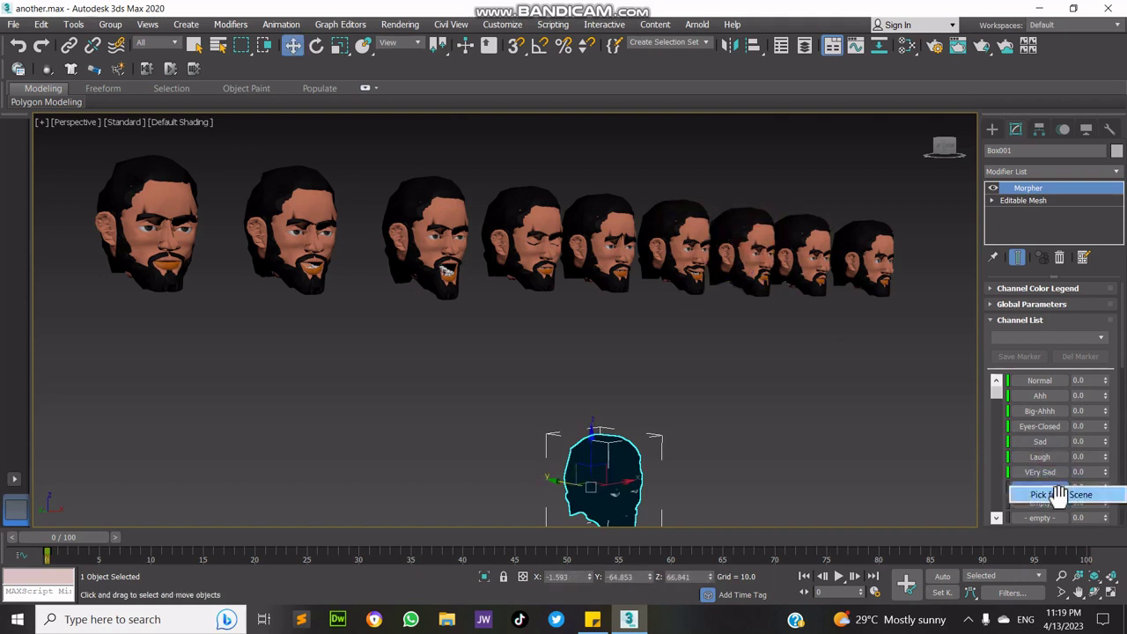
pyautogui.click(1061, 494)
pyautogui.click(797, 256)
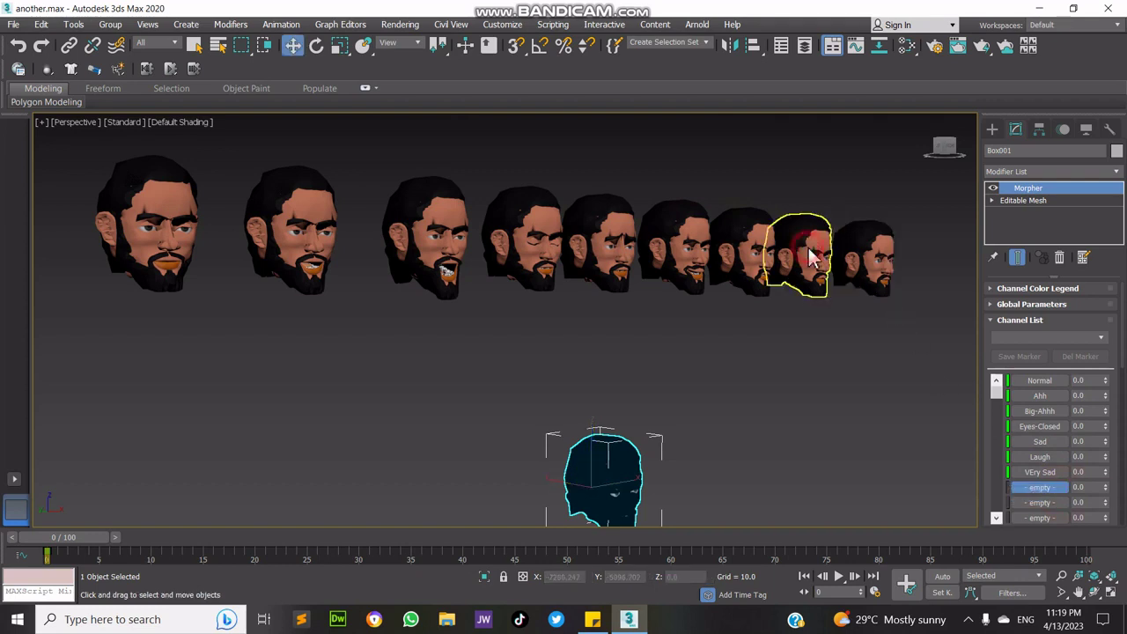
pyautogui.rightClick(1048, 502)
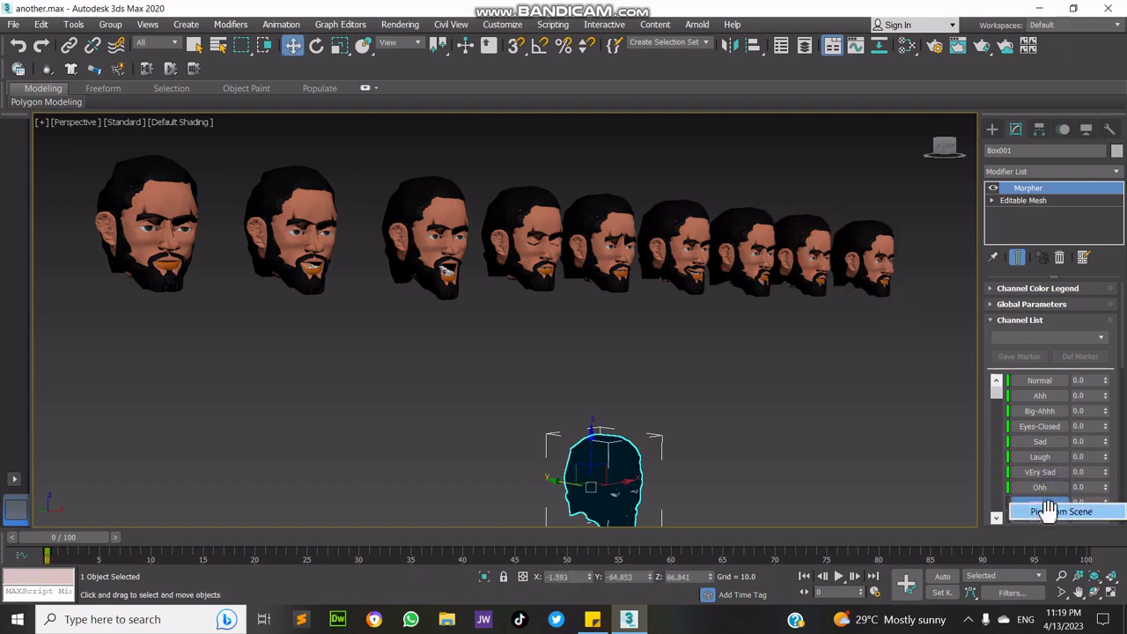
pyautogui.click(1061, 512)
pyautogui.click(885, 254)
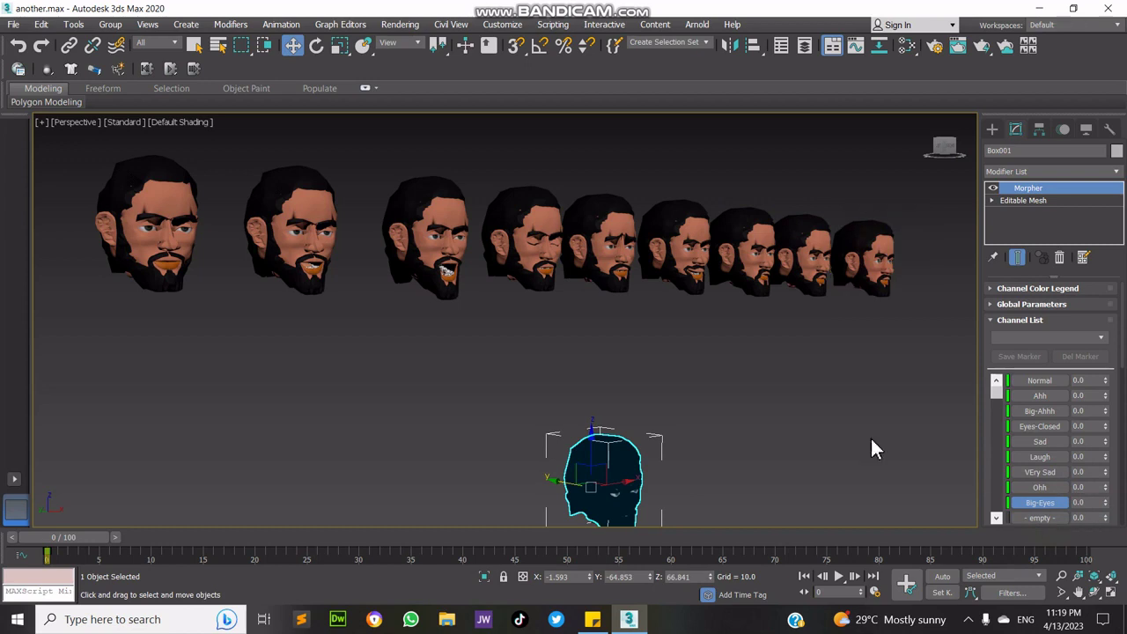
# - Frame the original head and refresh its shading by switching the viewport to High Quality and back to Standard
pyautogui.click(1095, 576)
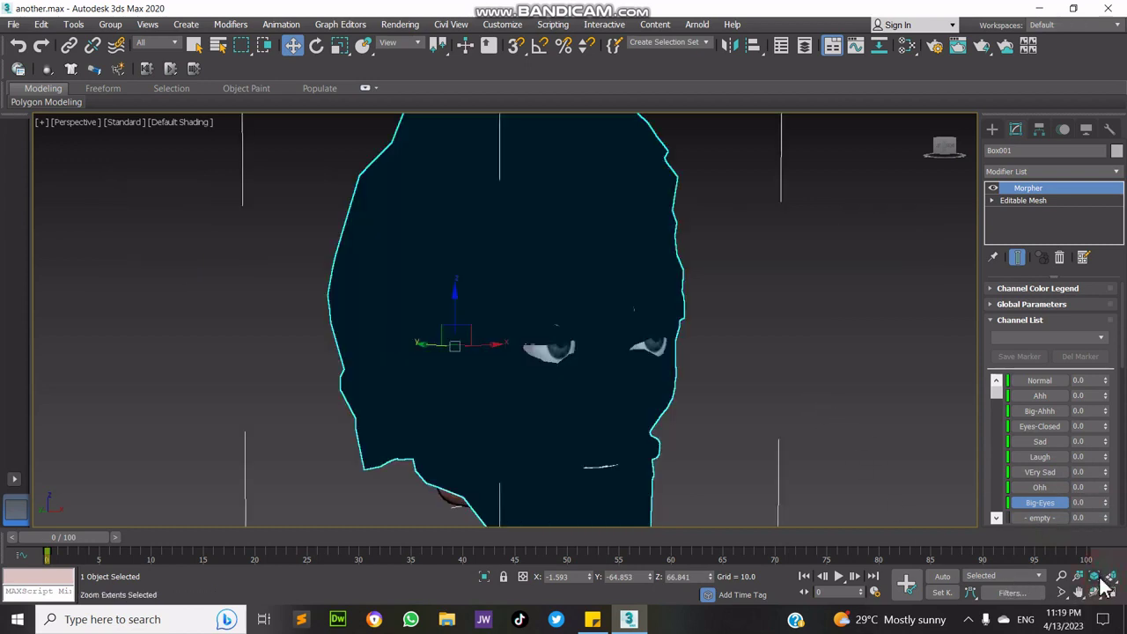
pyautogui.click(1078, 592)
pyautogui.moveTo(545, 327); pyautogui.dragTo(522, 316)
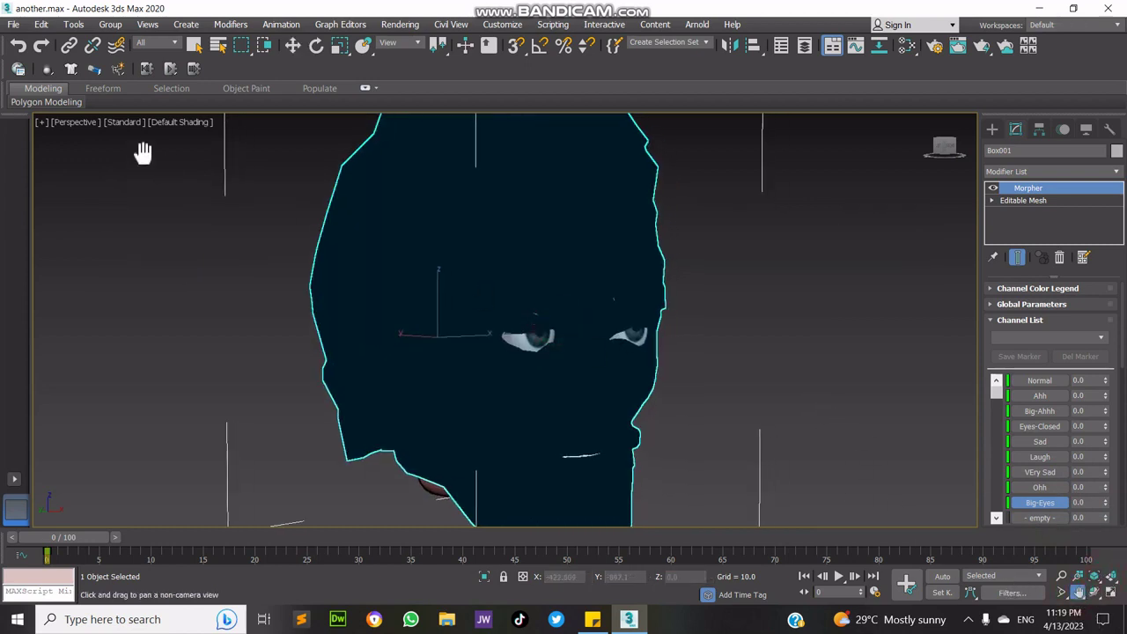
pyautogui.click(130, 124)
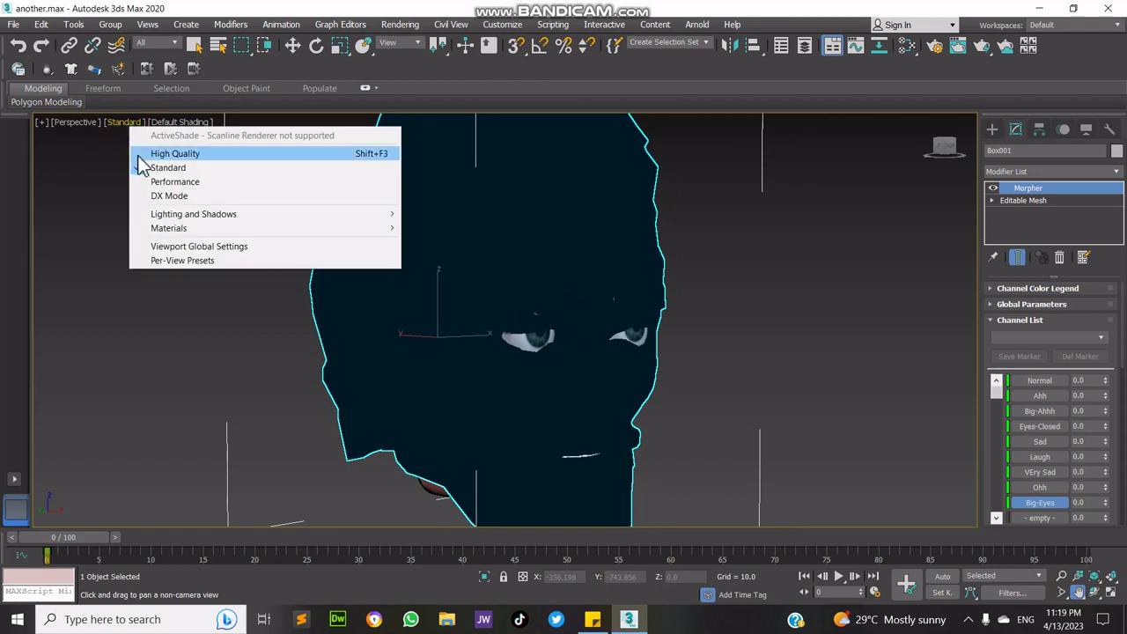
pyautogui.click(154, 156)
pyautogui.click(130, 121)
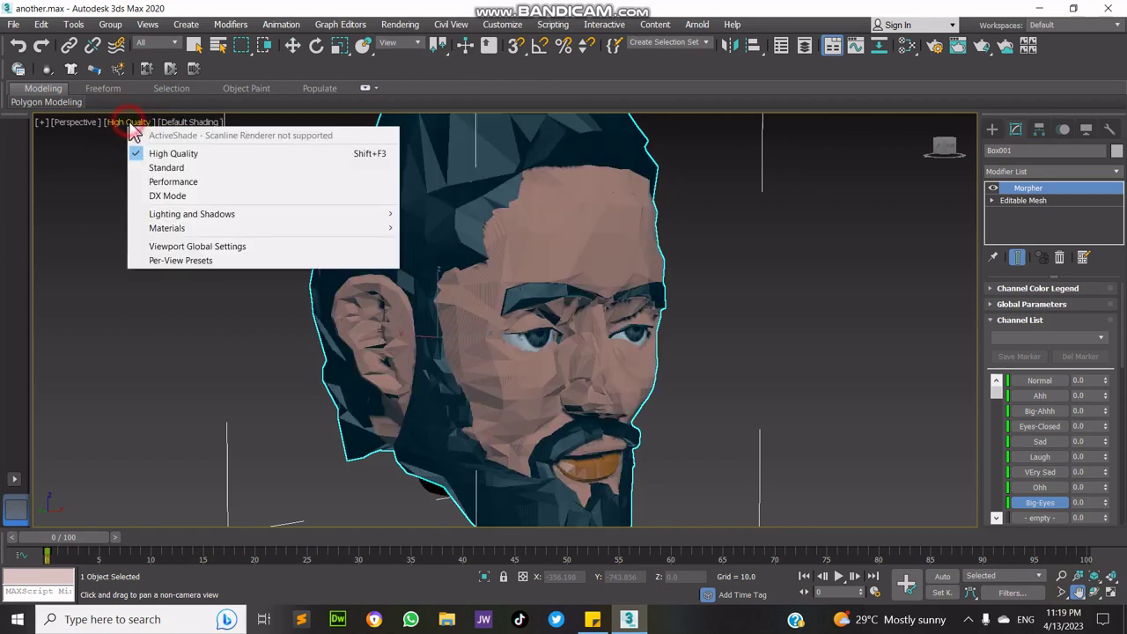
pyautogui.click(162, 168)
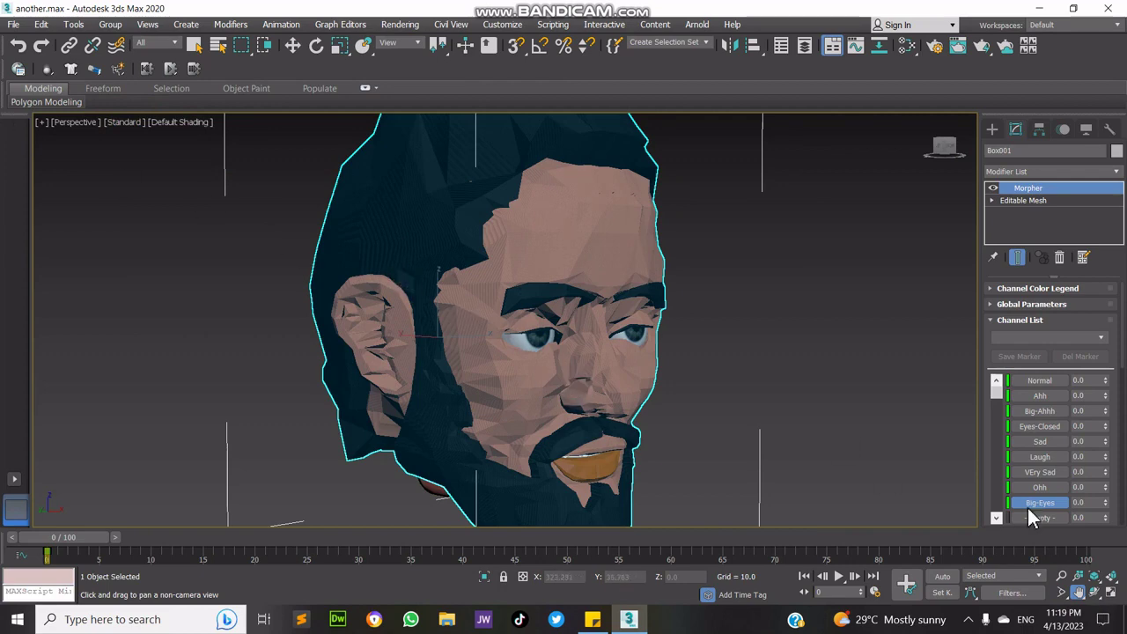
# - Add a TurboSmooth modifier above the Morpher on the original head and raise its iterations by two
pyautogui.click(1095, 598)
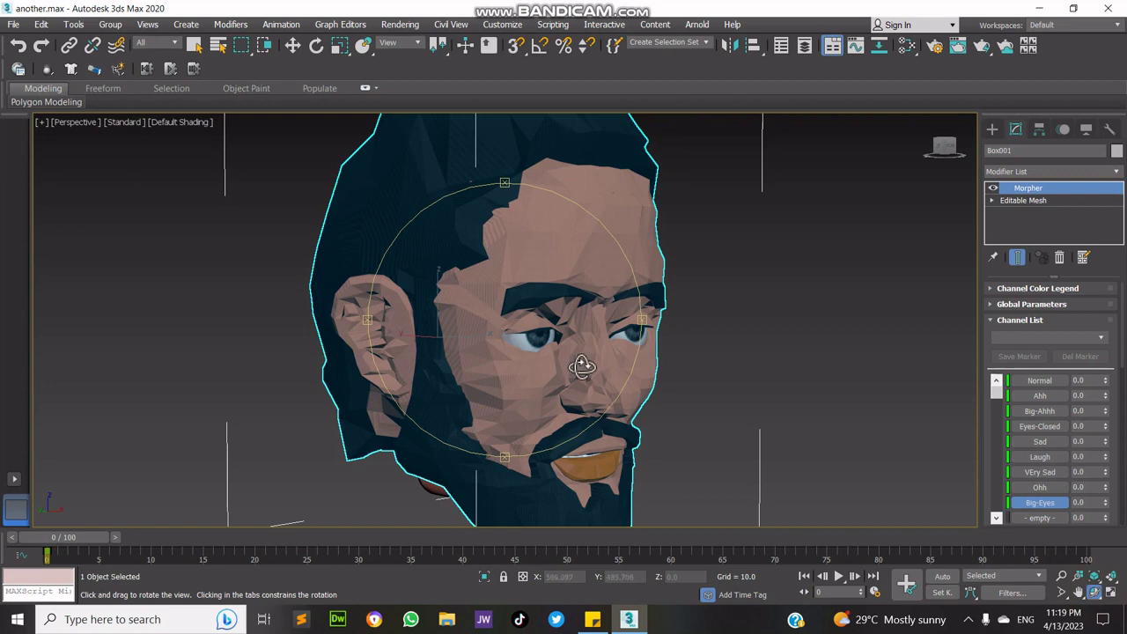
pyautogui.moveTo(572, 363); pyautogui.dragTo(529, 343)
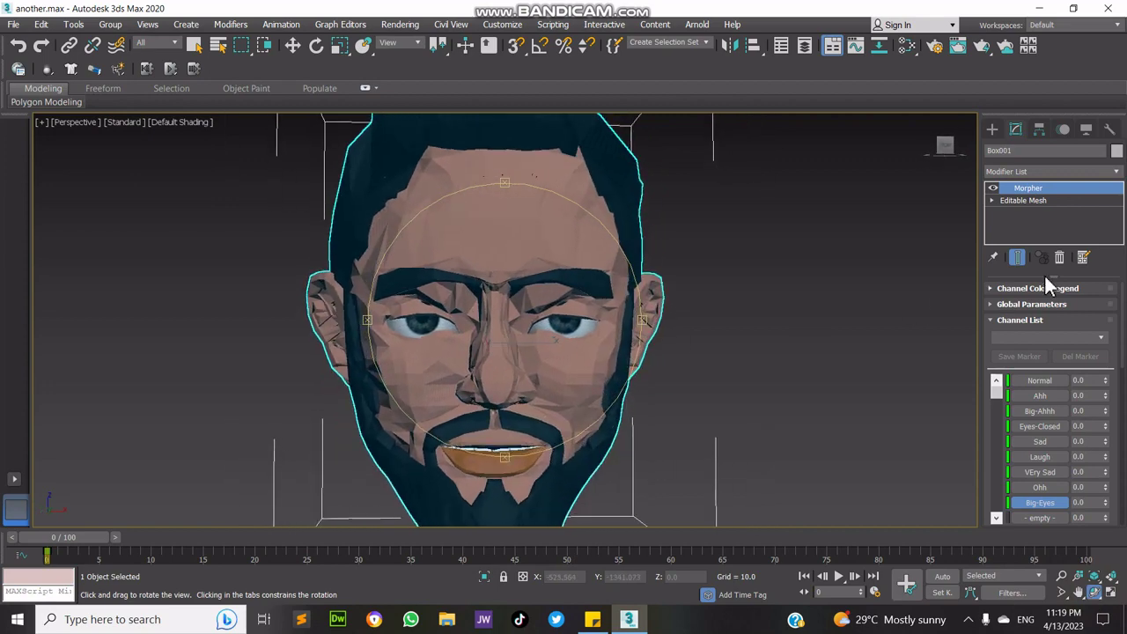
pyautogui.click(1117, 171)
pyautogui.press('t')
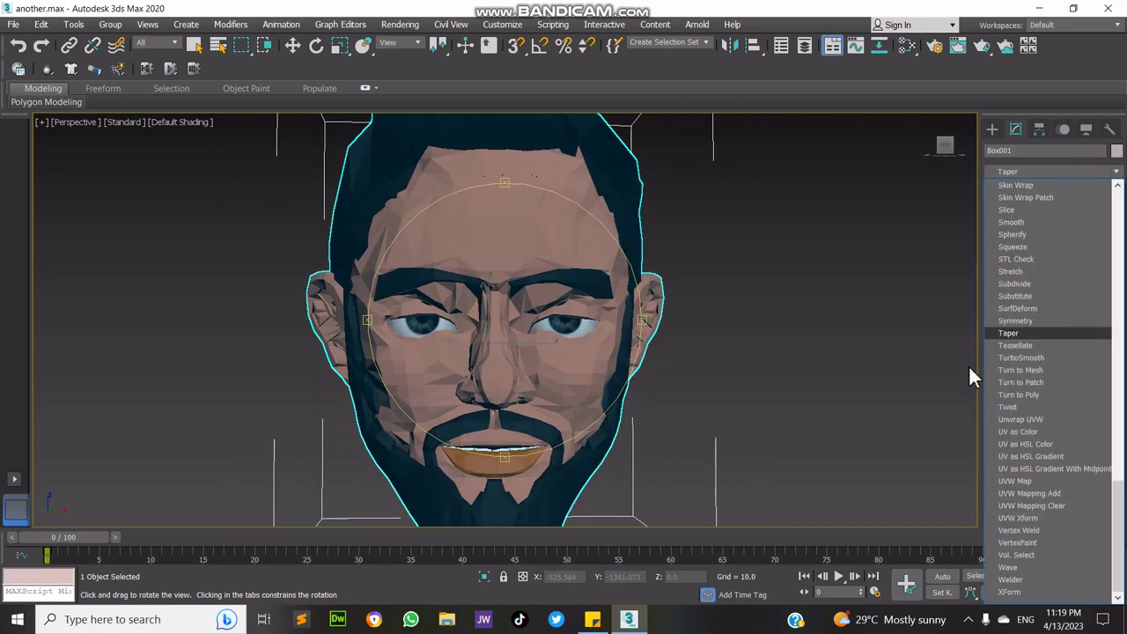
pyautogui.click(1040, 358)
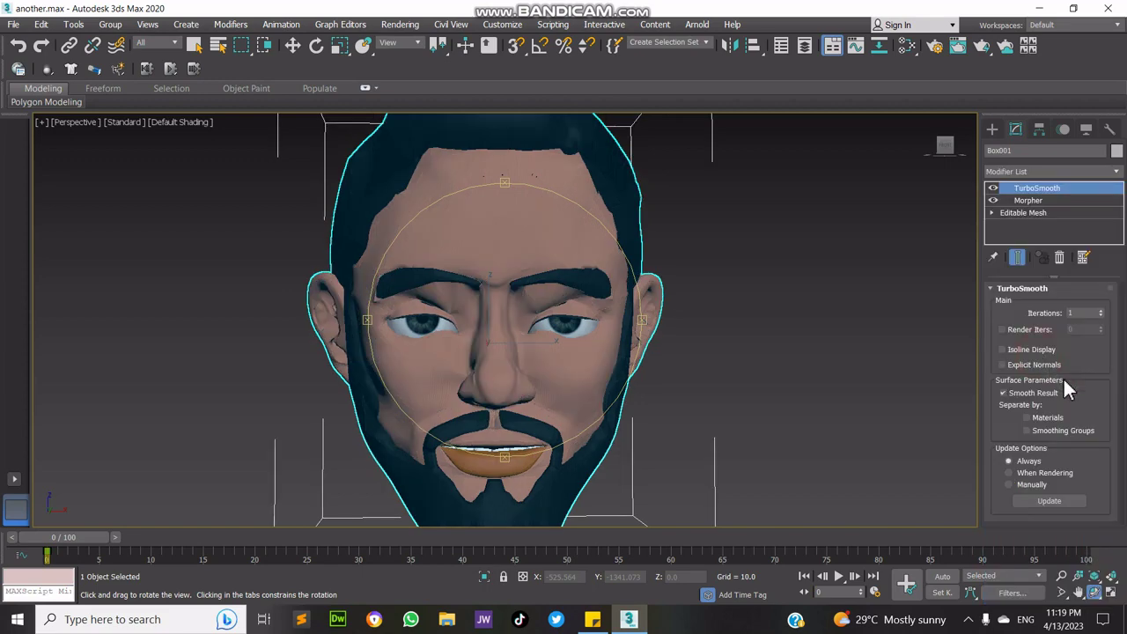
pyautogui.click(1101, 310)
pyautogui.click(1101, 310)
# - Return to the Morpher level and test the Normal, Big-Ahhh and Sad channels on the smoothed head
pyautogui.moveTo(372, 350); pyautogui.dragTo(381, 351)
pyautogui.click(1044, 214)
pyautogui.click(1049, 202)
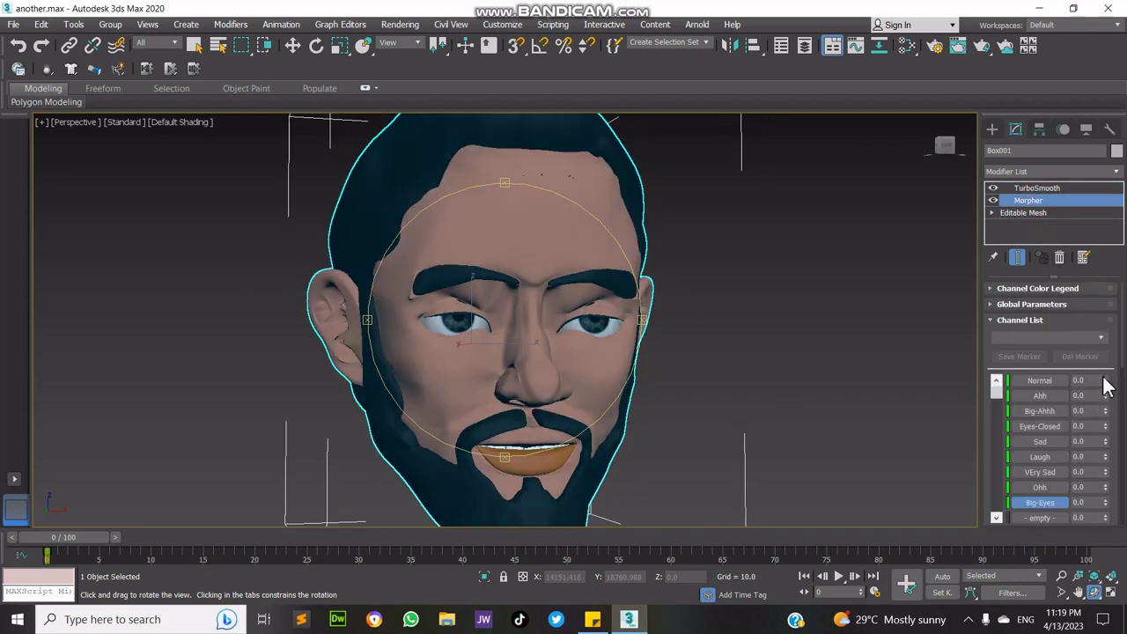
pyautogui.moveTo(1104, 380); pyautogui.dragTo(16, 529)
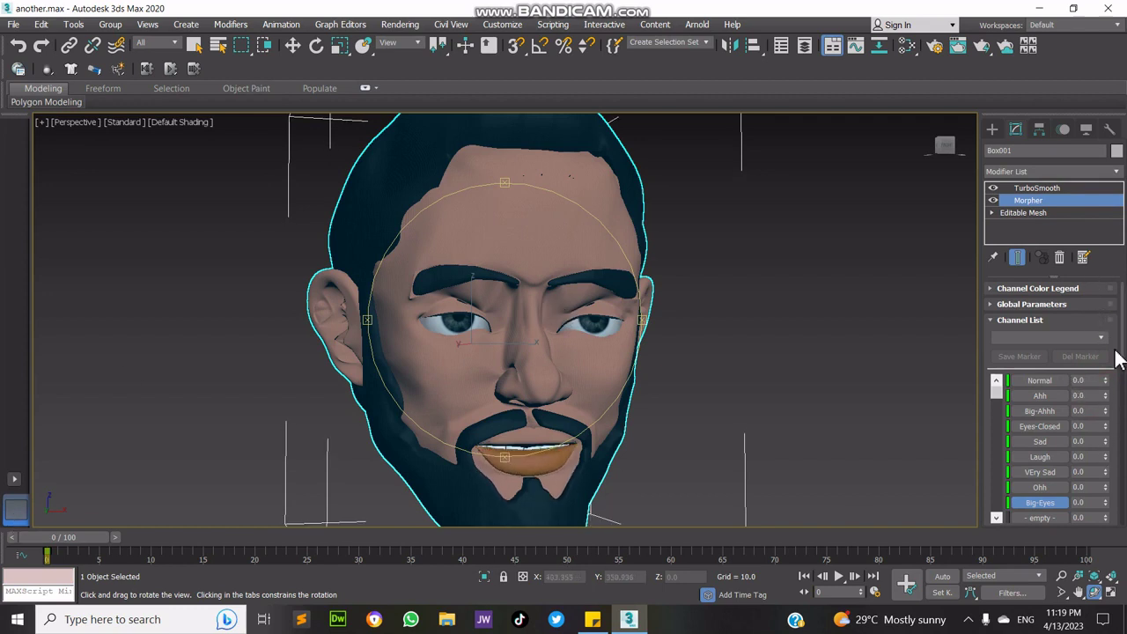
pyautogui.moveTo(1106, 411); pyautogui.dragTo(13, 497)
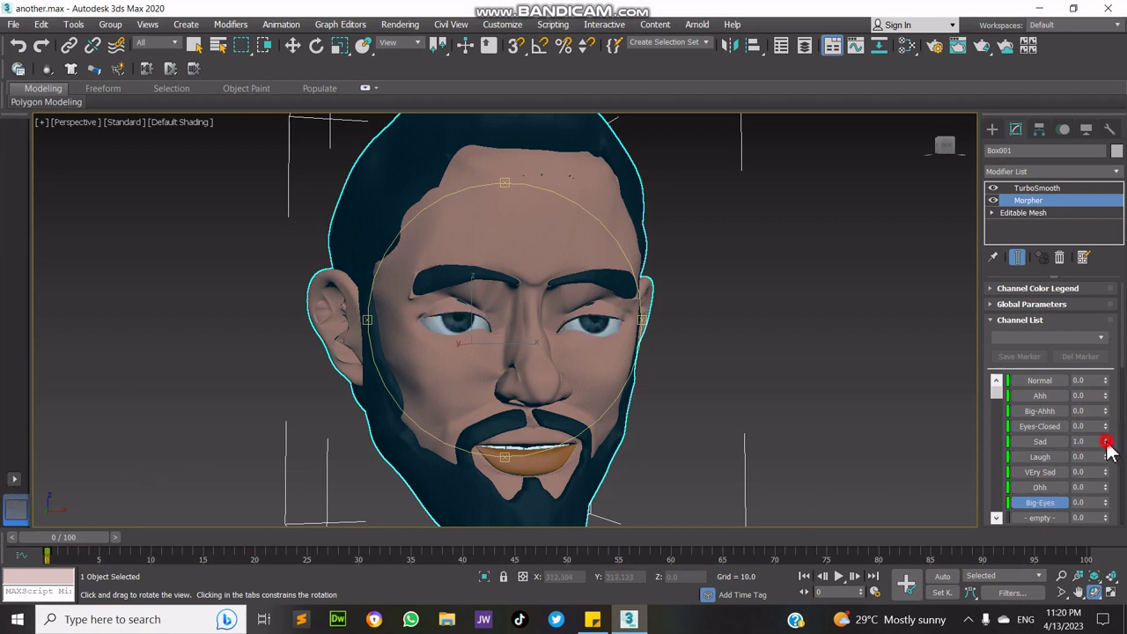
pyautogui.moveTo(1109, 452); pyautogui.dragTo(16, 7)
pyautogui.moveTo(1107, 407); pyautogui.dragTo(7, 9)
# - Test the VEry Sad channel, reset it to 0, and set the Big-Eyes channel to 100
pyautogui.moveTo(1107, 472); pyautogui.dragTo(23, 573)
pyautogui.moveTo(1112, 473); pyautogui.dragTo(1114, 377)
pyautogui.moveTo(35, 291); pyautogui.dragTo(127, 7)
pyautogui.moveTo(1106, 504); pyautogui.dragTo(1115, 329)
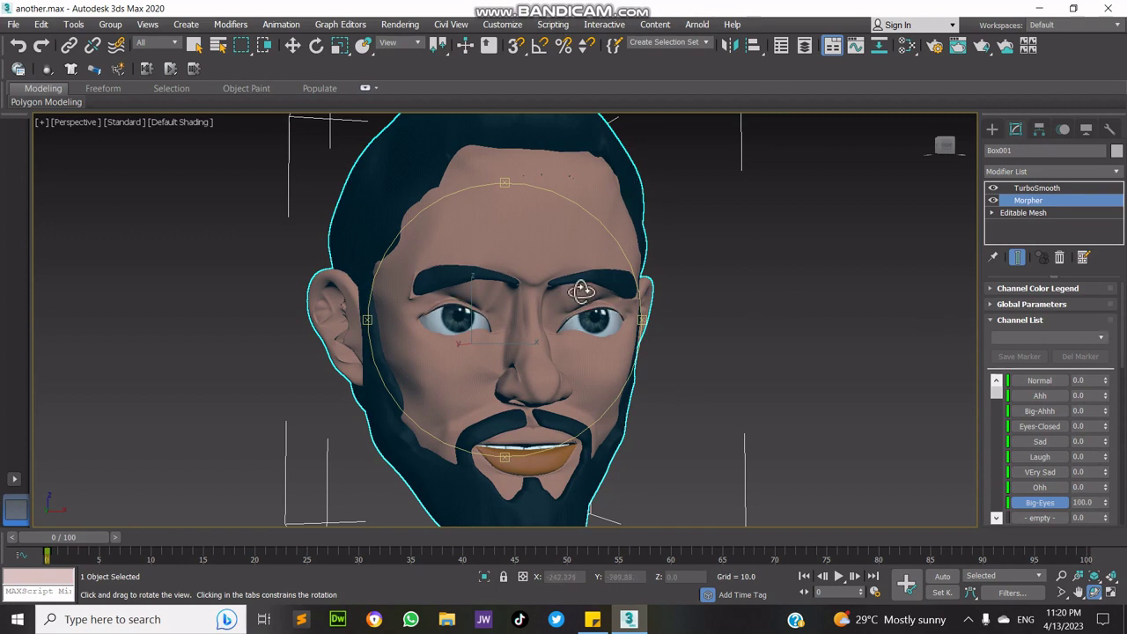
pyautogui.press('w')
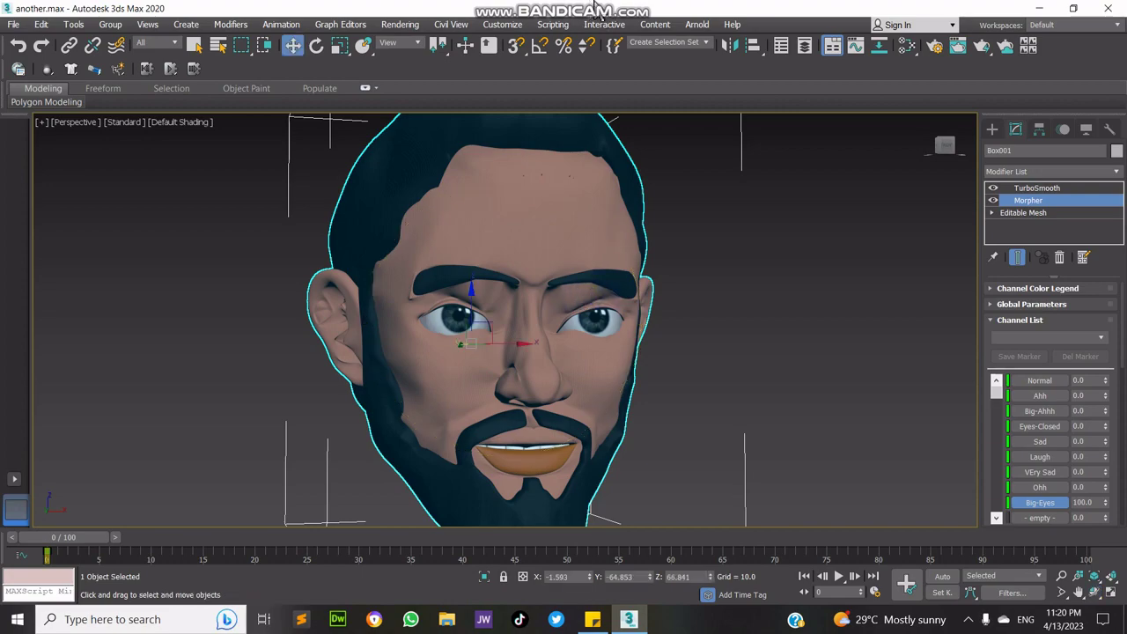